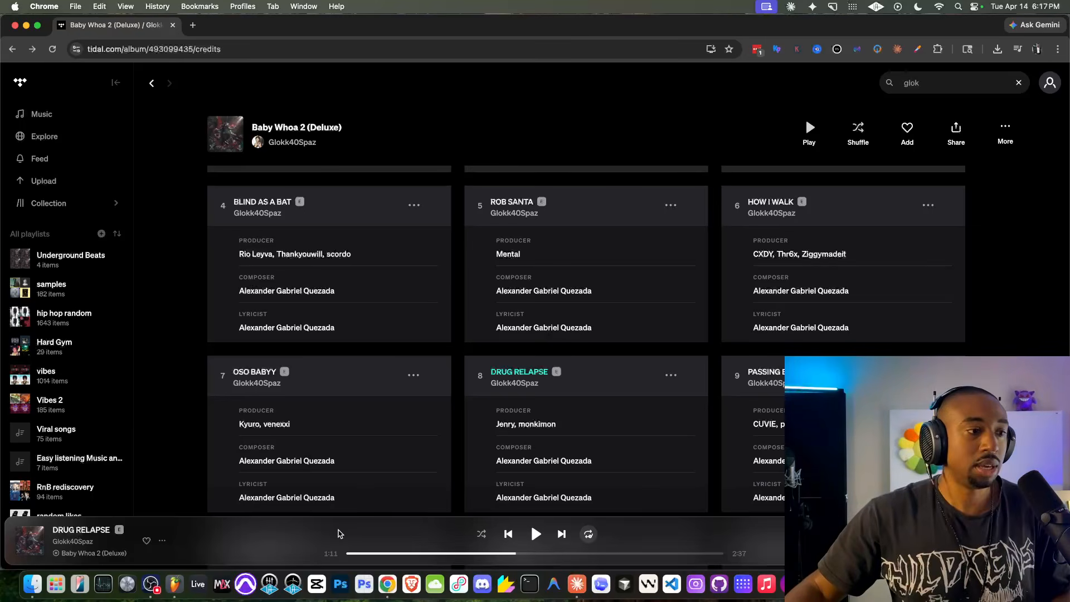
# Show the credits for the playing track DRUG RELAPSE.
pyautogui.click(163, 540)
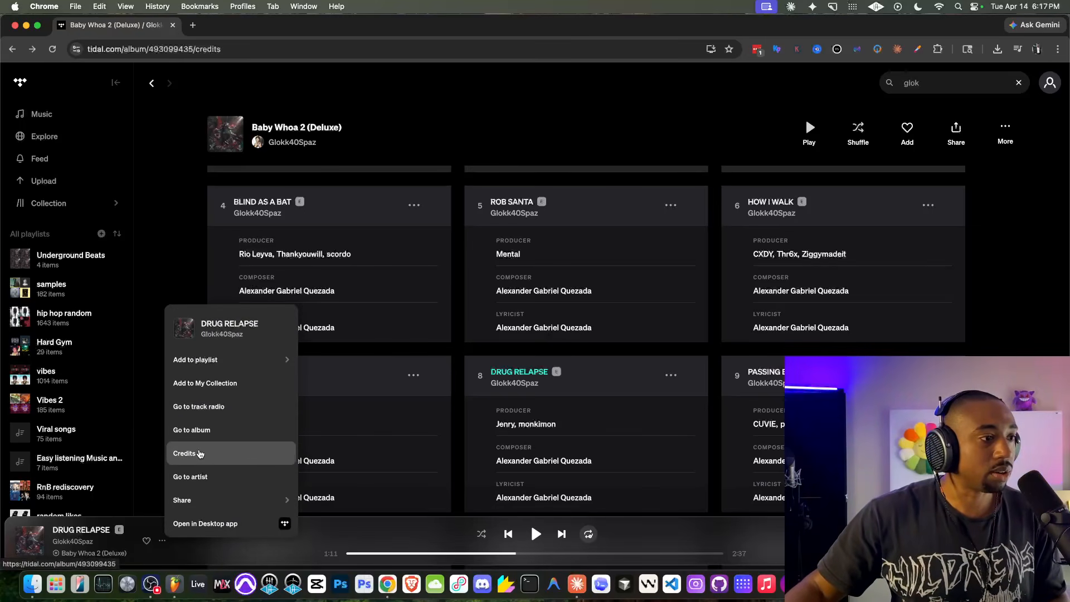
pyautogui.click(199, 452)
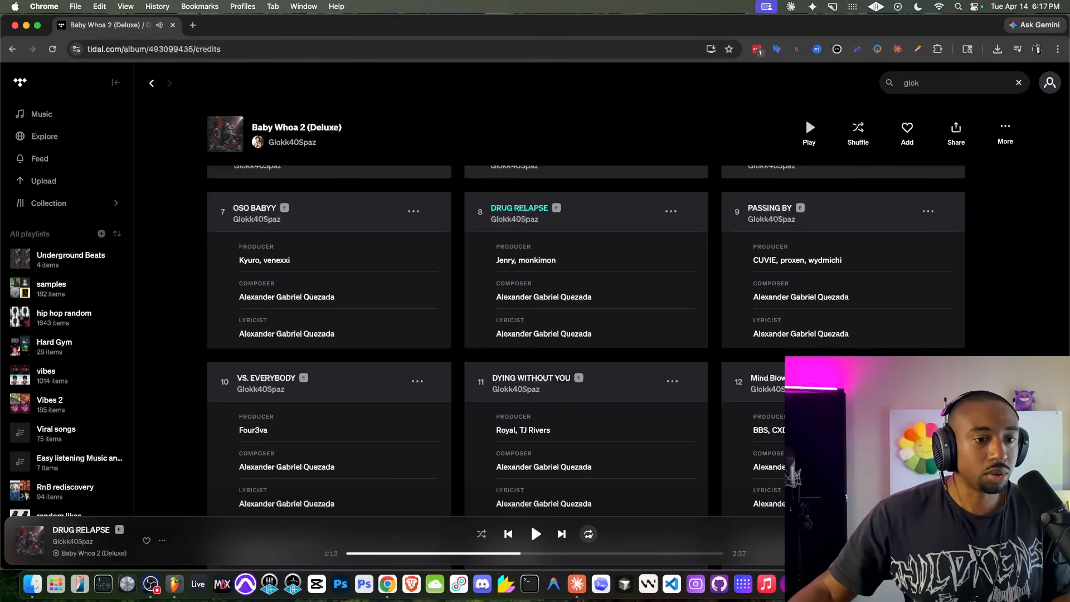
# Open Busy Works Beats Chord Codes and reposition its window, and play the reference track DRUG RELAPSE in Tidal.
pyautogui.click(906, 585)
pyautogui.moveTo(471, 144); pyautogui.dragTo(432, 70)
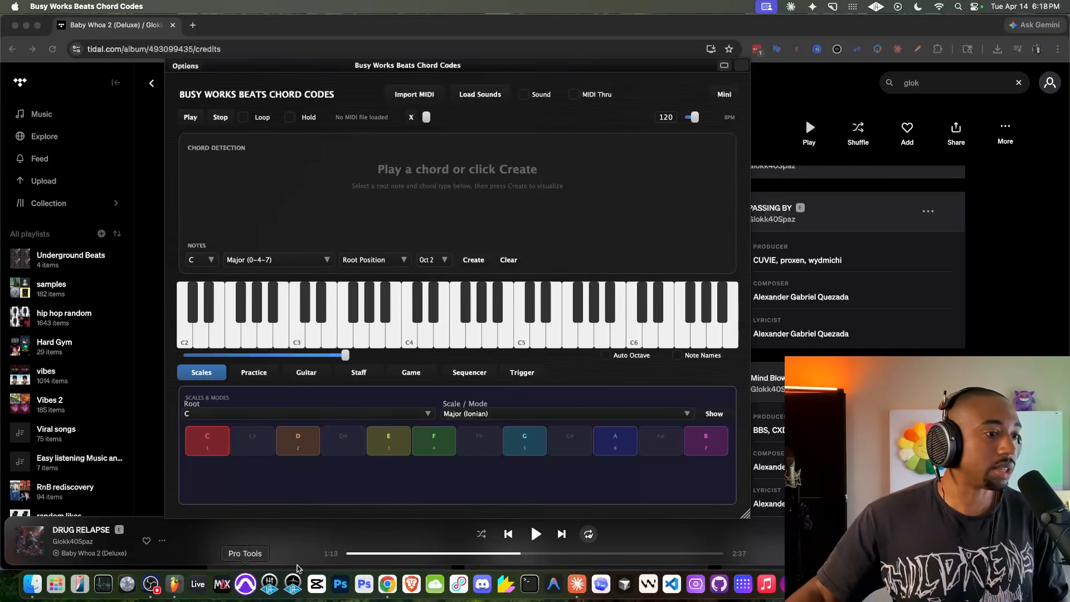
pyautogui.click(534, 537)
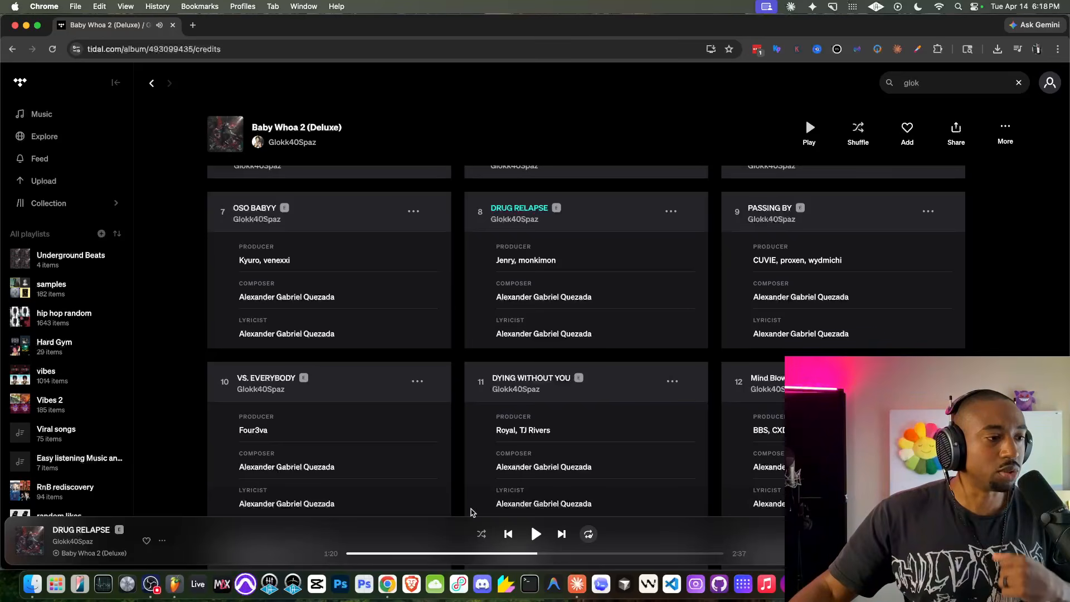
# Switch to FL Studio and close the FabFilter Pro-G plugin window.
pyautogui.click(175, 584)
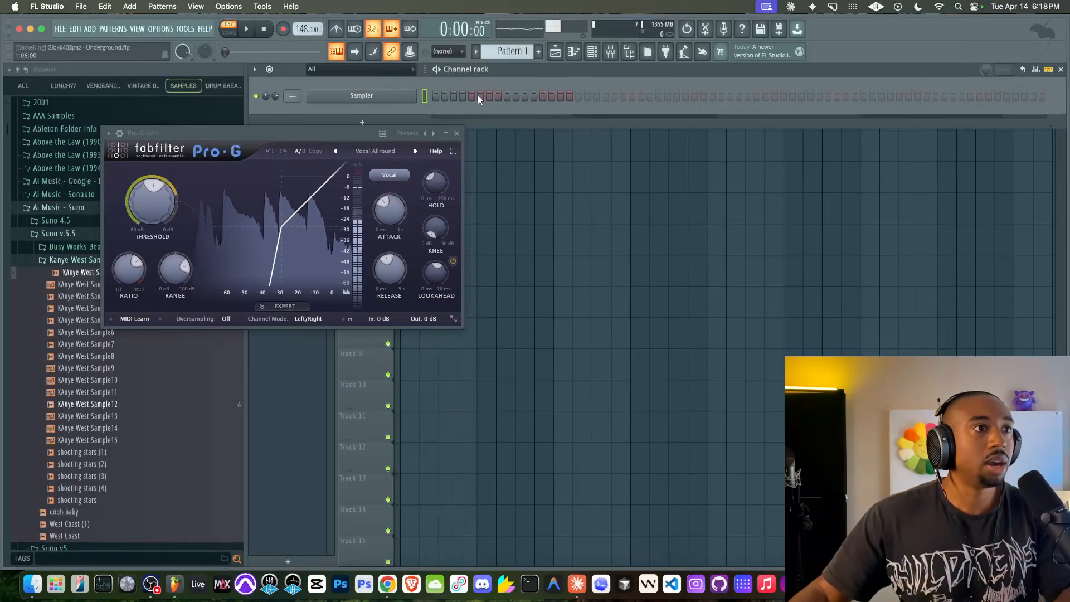
pyautogui.click(457, 133)
# Show all browser content and open the 1 - Go - To Drums folder inside Friends Sounds.
pyautogui.scroll(3, 83, 167)
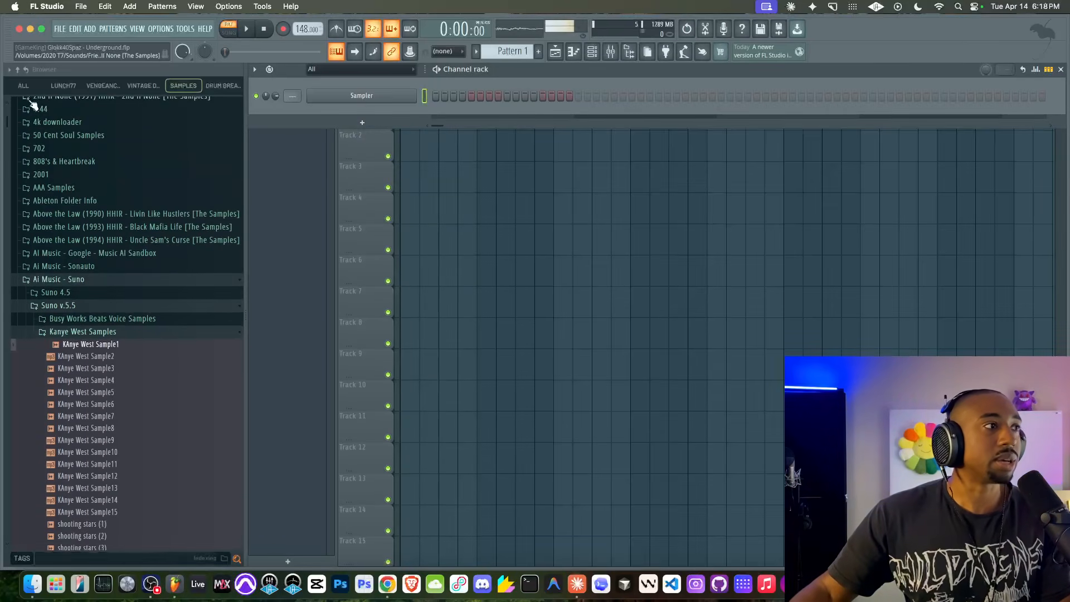
pyautogui.click(18, 70)
pyautogui.click(23, 86)
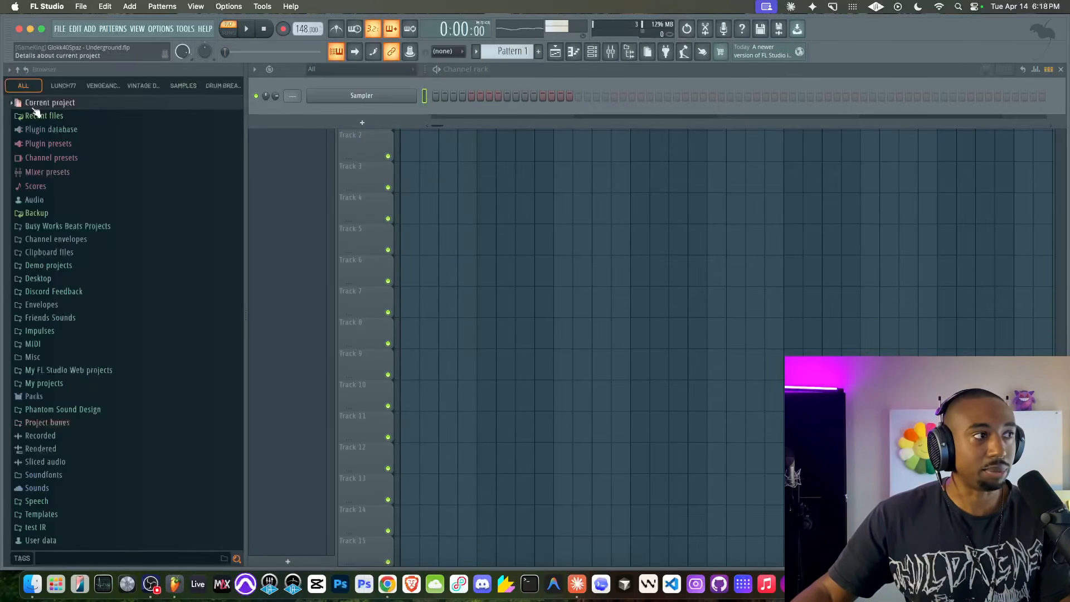
pyautogui.click(64, 318)
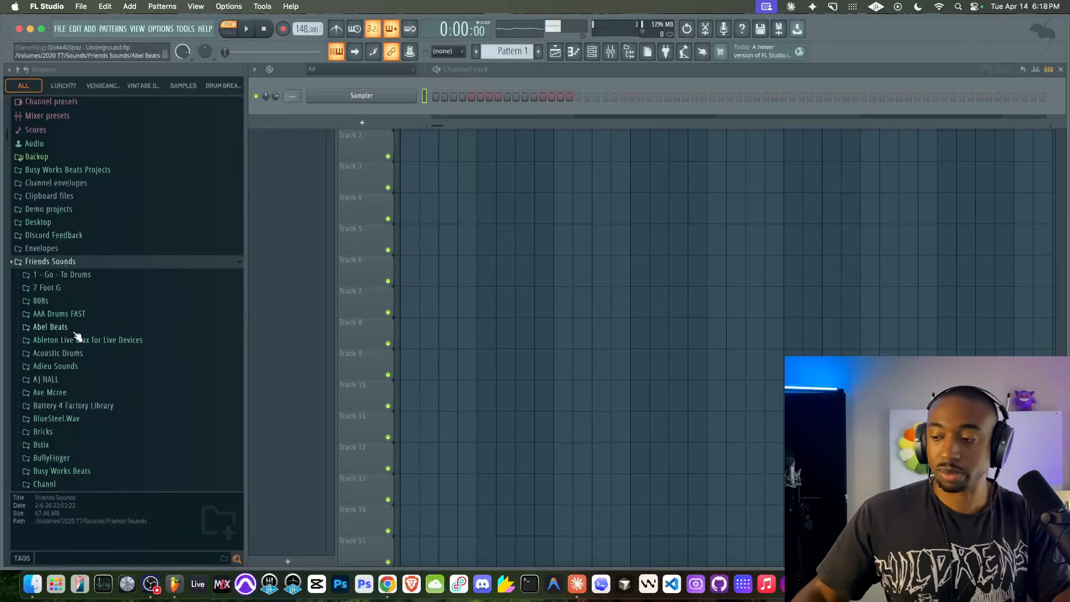
pyautogui.click(109, 276)
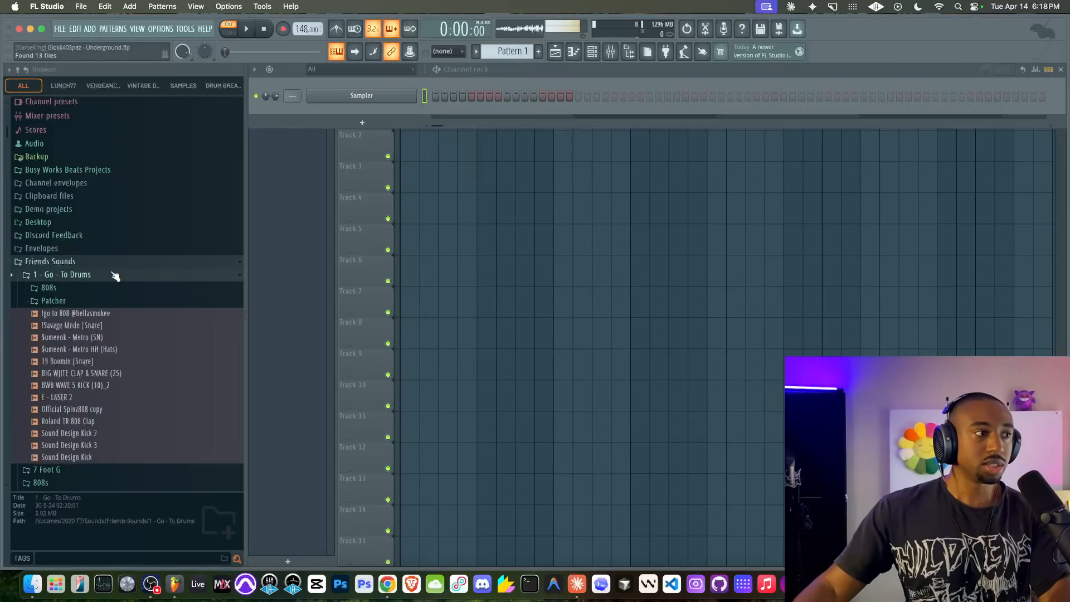
# Load the !go to 808 sample into a new channel and delete the default Sampler channel.
pyautogui.click(87, 315)
pyautogui.rightClick(86, 317)
pyautogui.click(102, 333)
pyautogui.press('Escape')
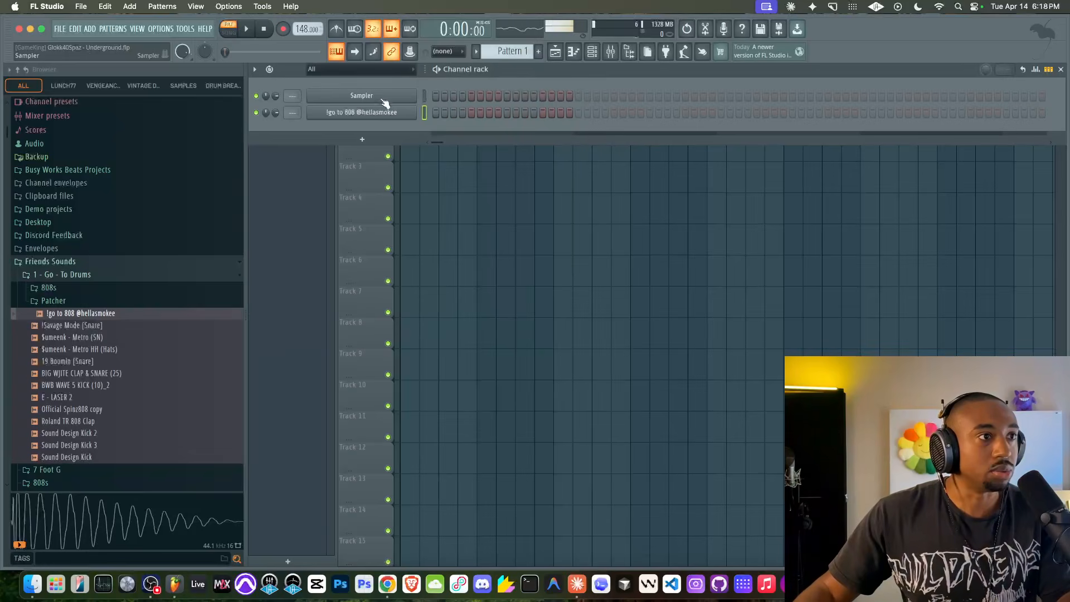
pyautogui.rightClick(383, 99)
pyautogui.click(438, 247)
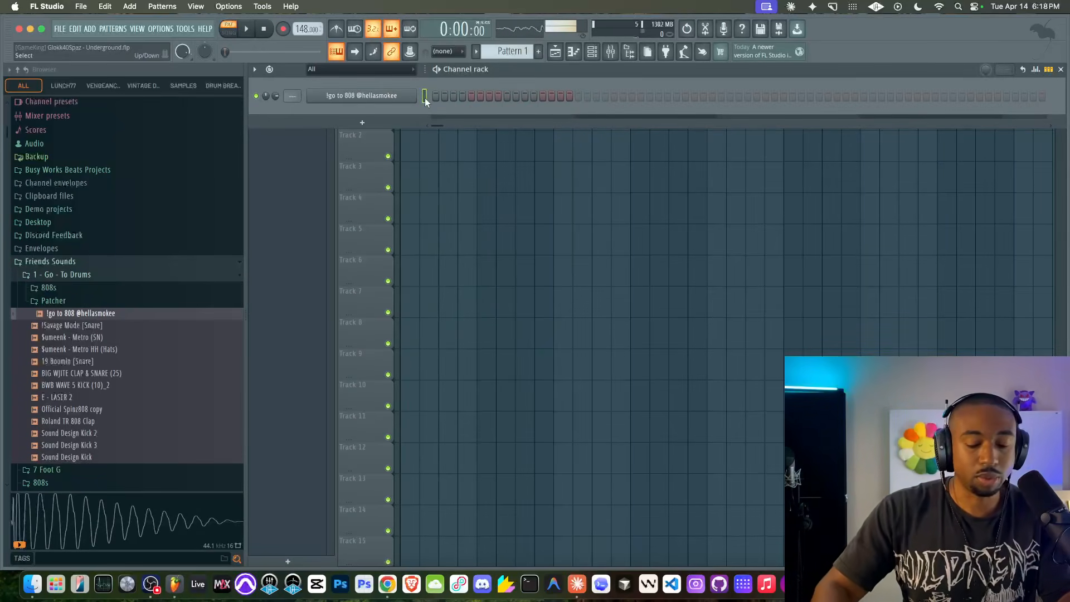
# Route the 808 channel to mixer track 1 and place its first hit on step 1.
pyautogui.press('super+l')
pyautogui.click(437, 96)
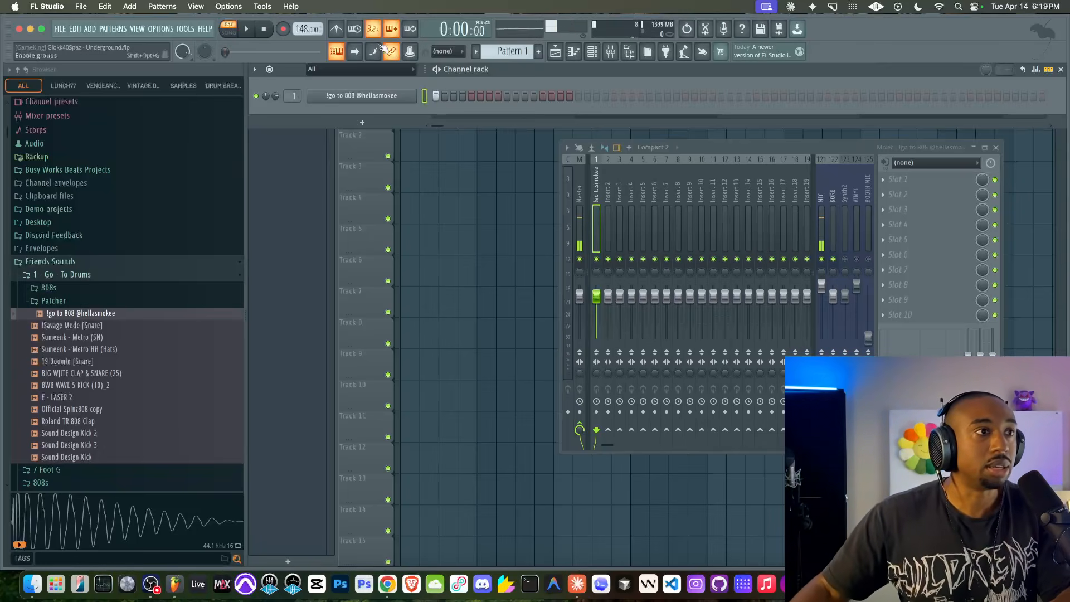
# Turn on the metronome and add 808 hits on steps 7, 9, 13, 19 and 21 of Pattern 1.
pyautogui.click(337, 30)
pyautogui.press('space')
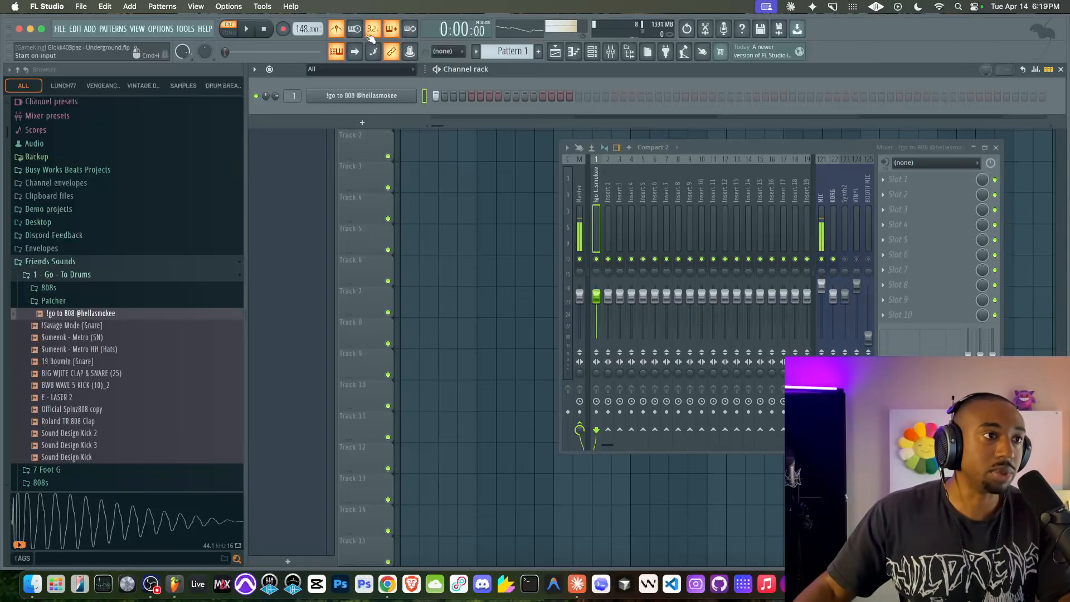
pyautogui.click(507, 97)
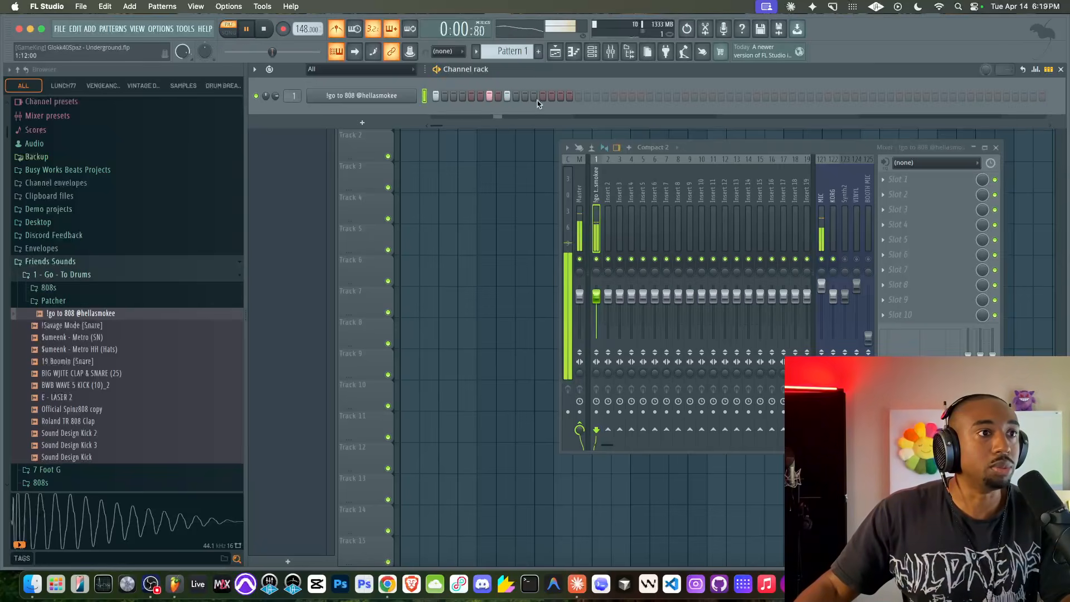
pyautogui.click(543, 97)
pyautogui.press('space')
pyautogui.click(596, 96)
pyautogui.click(614, 97)
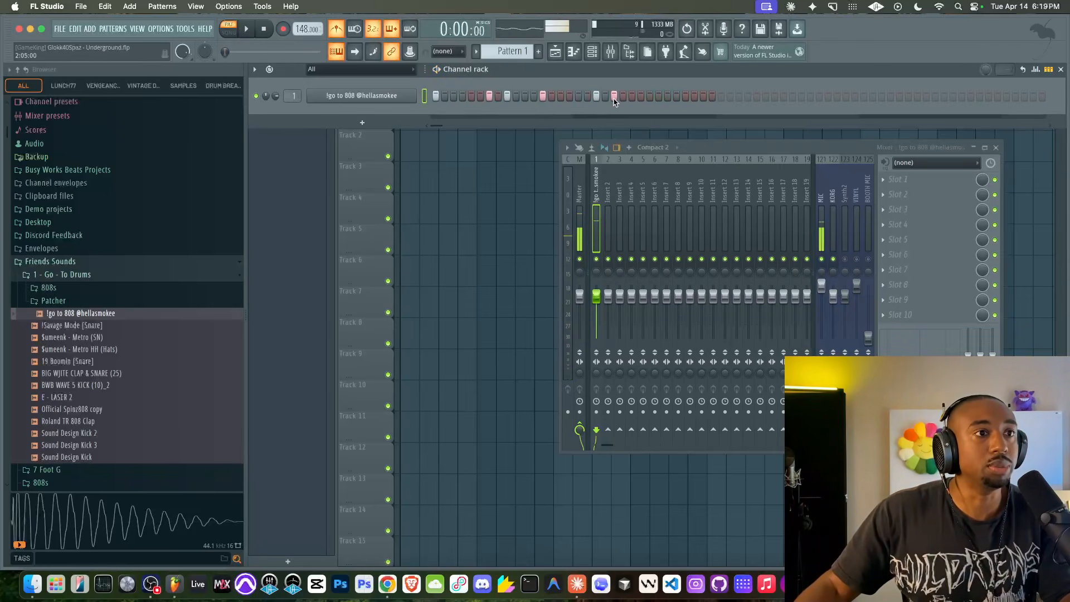
# Audition the 808 pattern without the hit on step 9 and restore that hit.
pyautogui.press('space')
pyautogui.press('space')
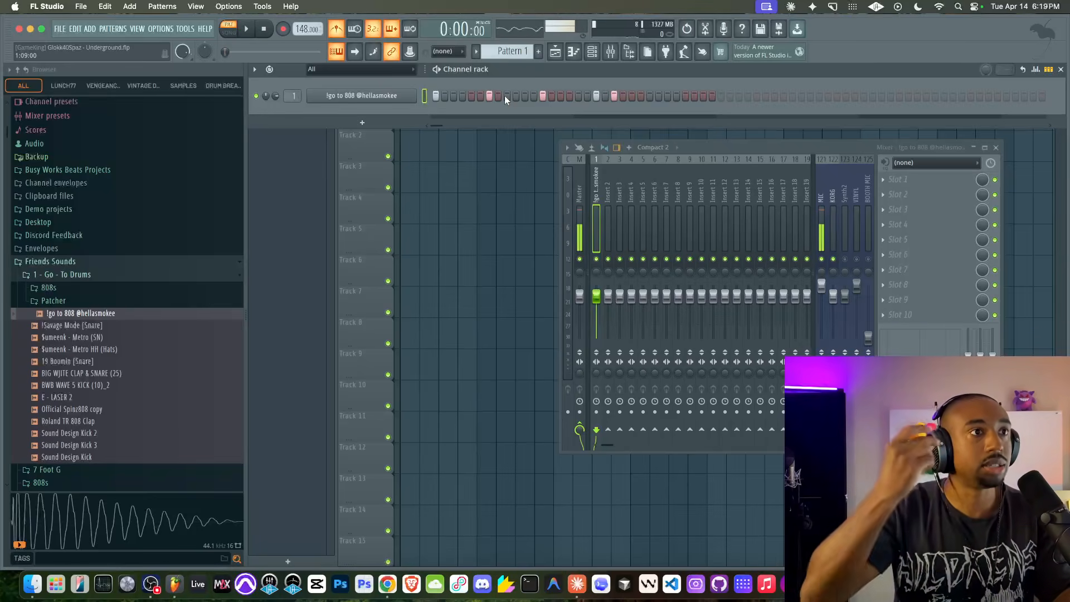
pyautogui.press('space')
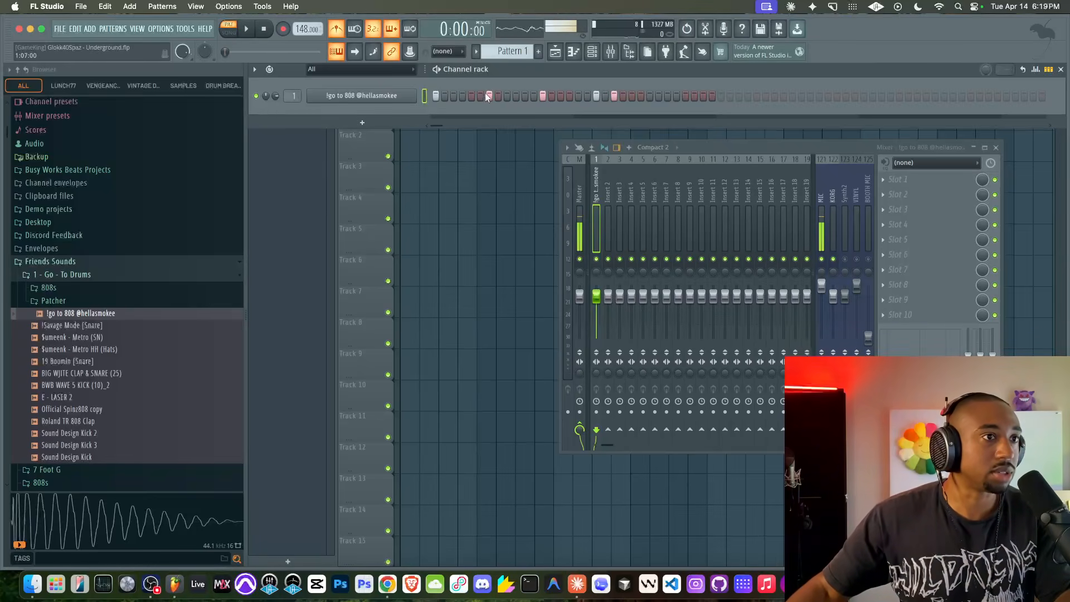
pyautogui.press('space')
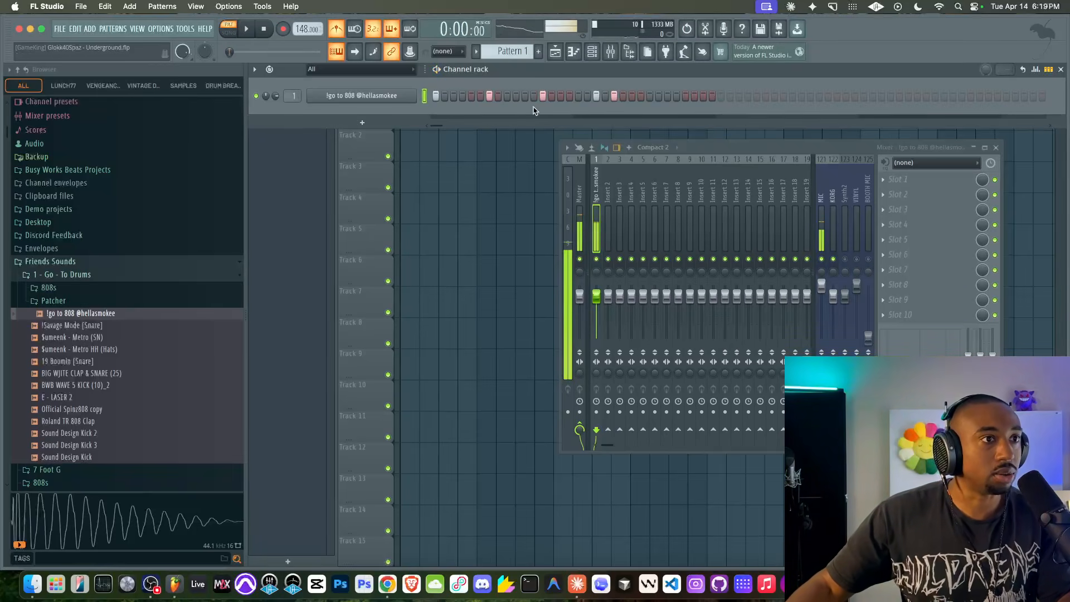
pyautogui.click(508, 96)
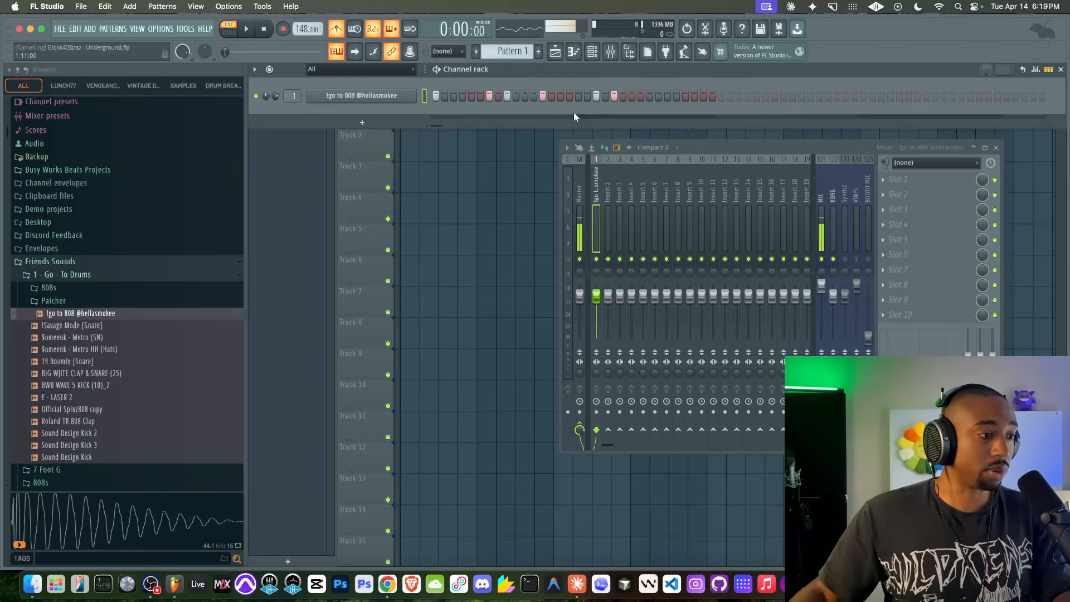
# Add 808 hits on steps 27 and 29 while the pattern plays.
pyautogui.press('space')
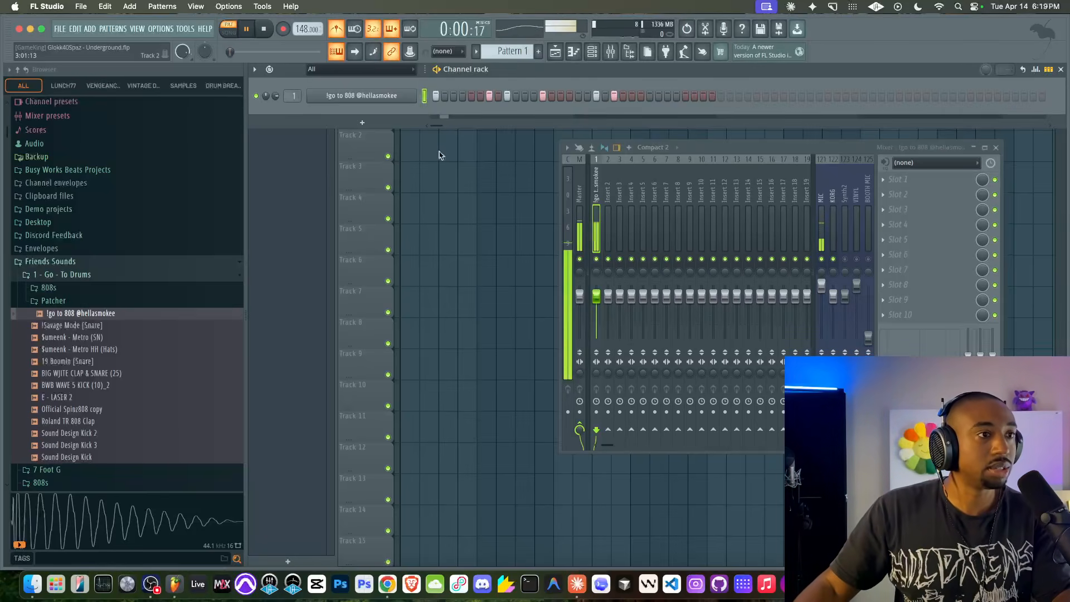
pyautogui.click(667, 96)
pyautogui.click(686, 96)
pyautogui.press('space')
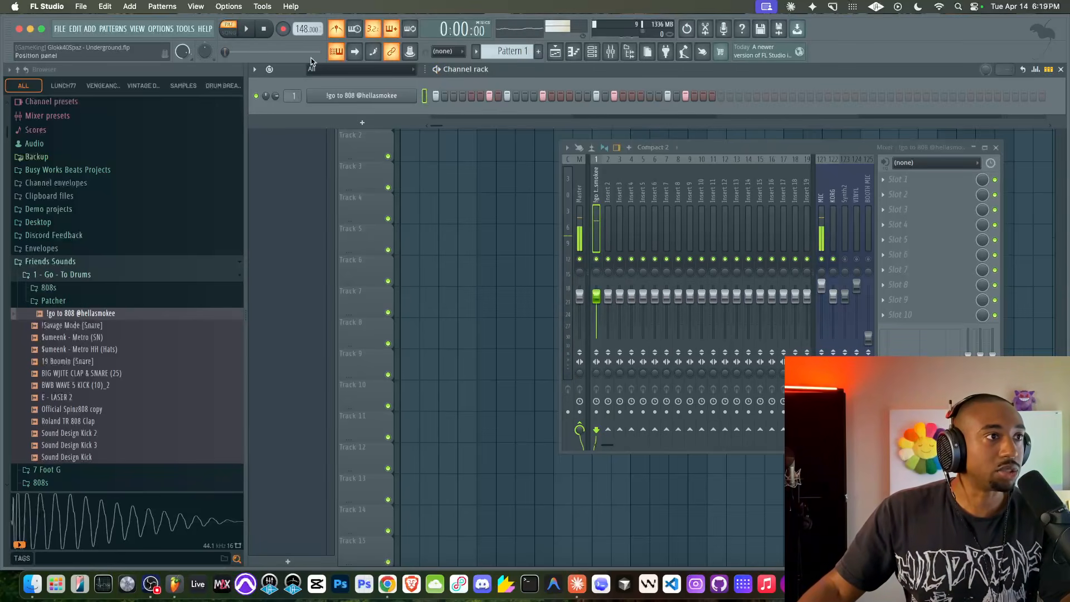
# Place four consecutive Pattern 1 clips on Track 1 of the playlist from bar 1 and play them in song mode.
pyautogui.press('F12')
pyautogui.click(422, 121)
pyautogui.moveTo(423, 122); pyautogui.dragTo(577, 119)
pyautogui.press('l')
pyautogui.press('space')
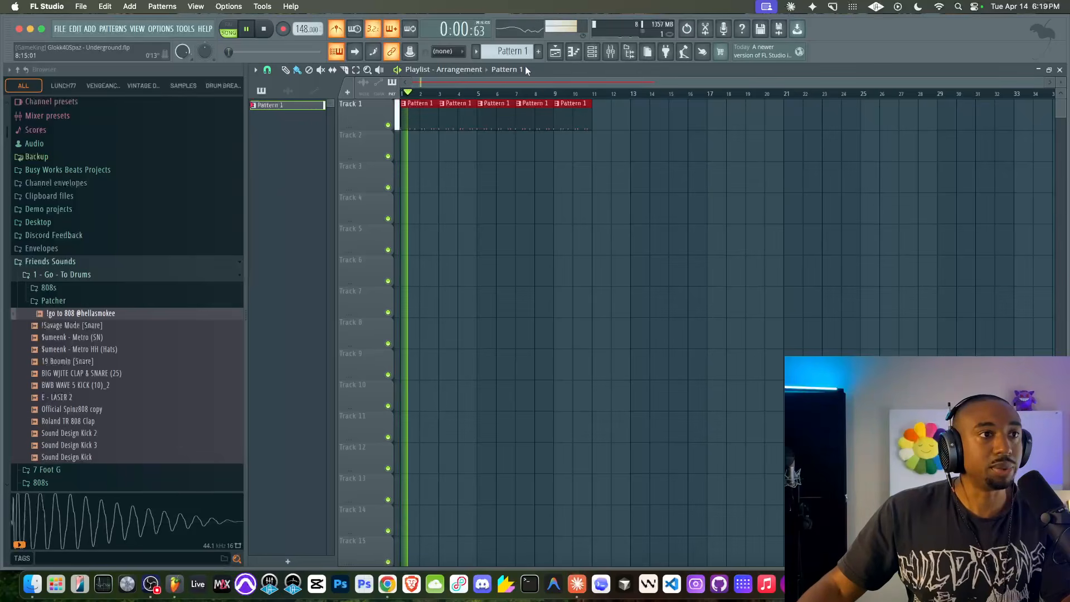
pyautogui.rightClick(573, 107)
# Return to the channel rack and select the empty Pattern 2.
pyautogui.click(597, 56)
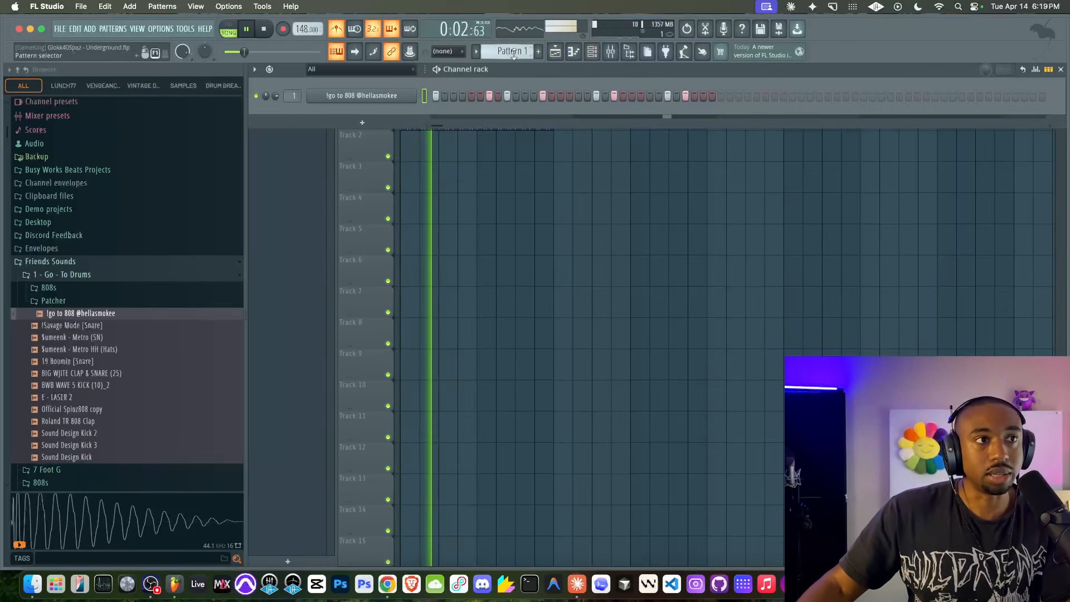
pyautogui.scroll(-1, 510, 52)
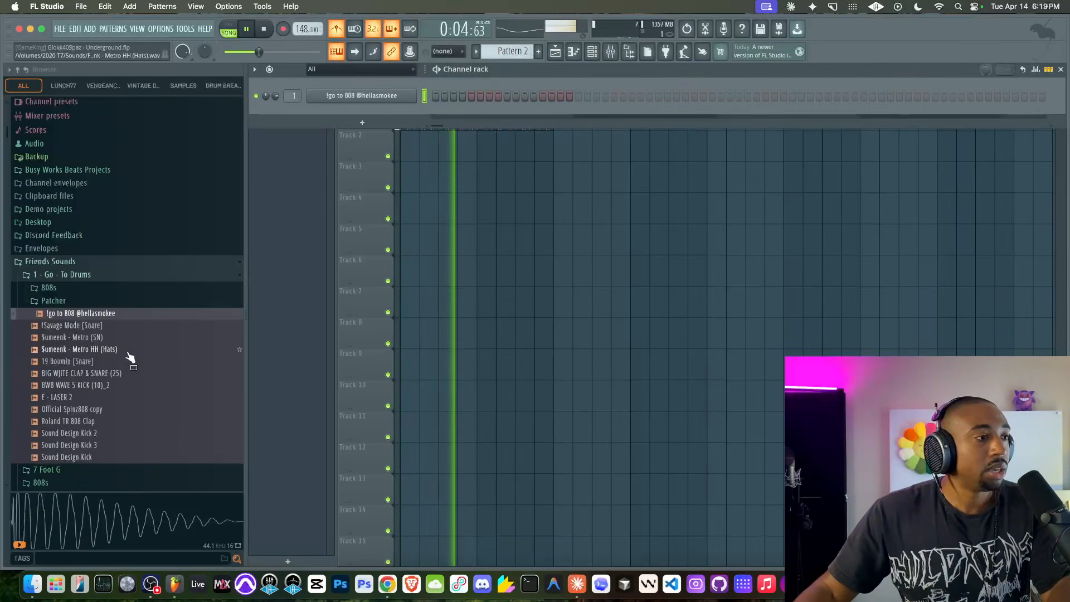
# Switch to Tidal in Chrome and listen to a few seconds of DRUG RELAPSE for reference.
pyautogui.click(386, 577)
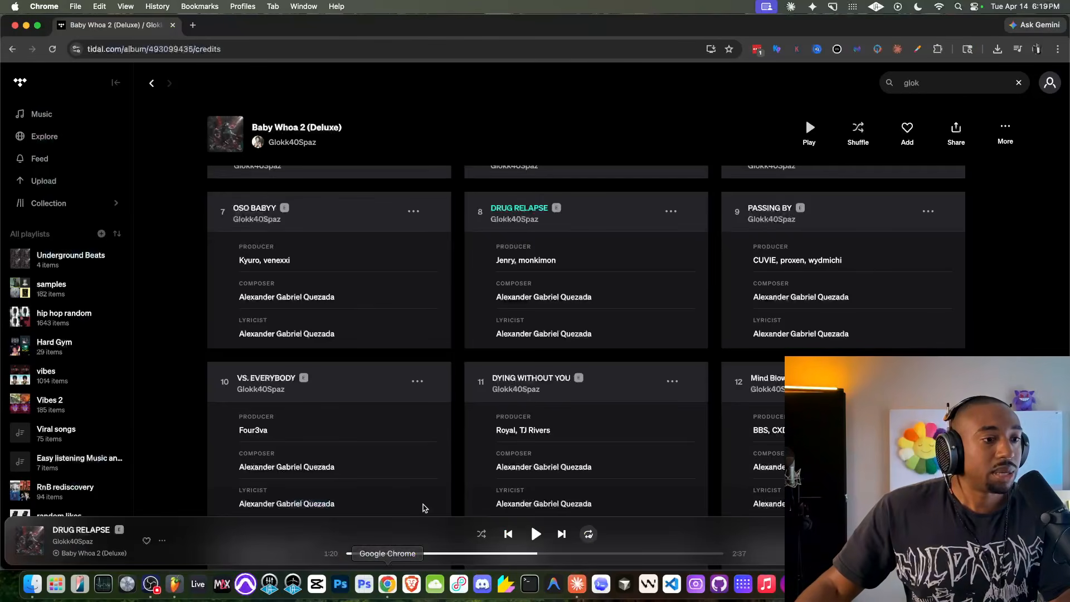
pyautogui.click(535, 534)
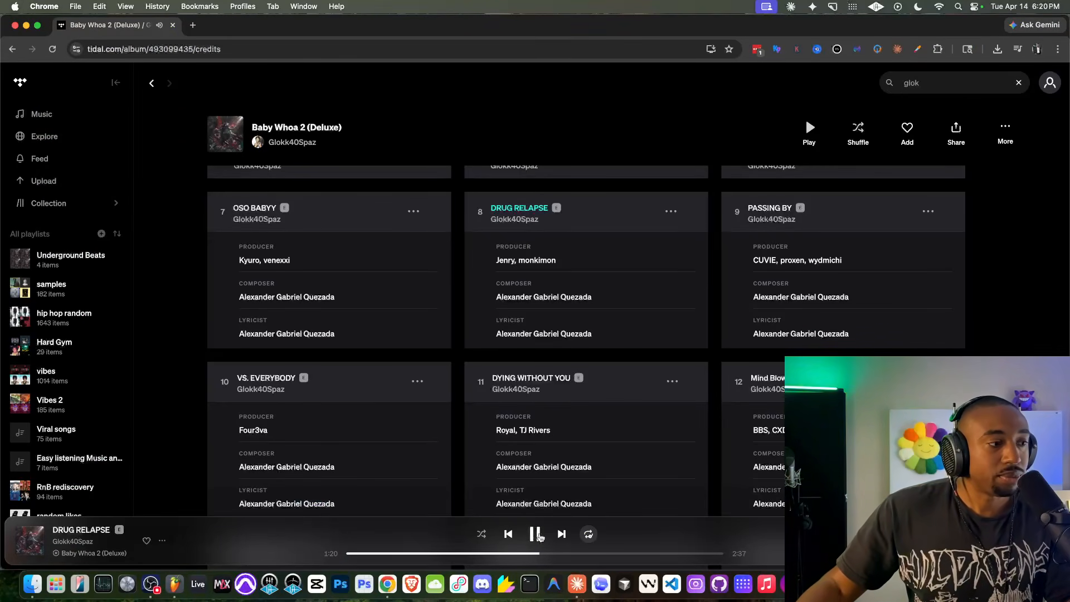
pyautogui.click(539, 535)
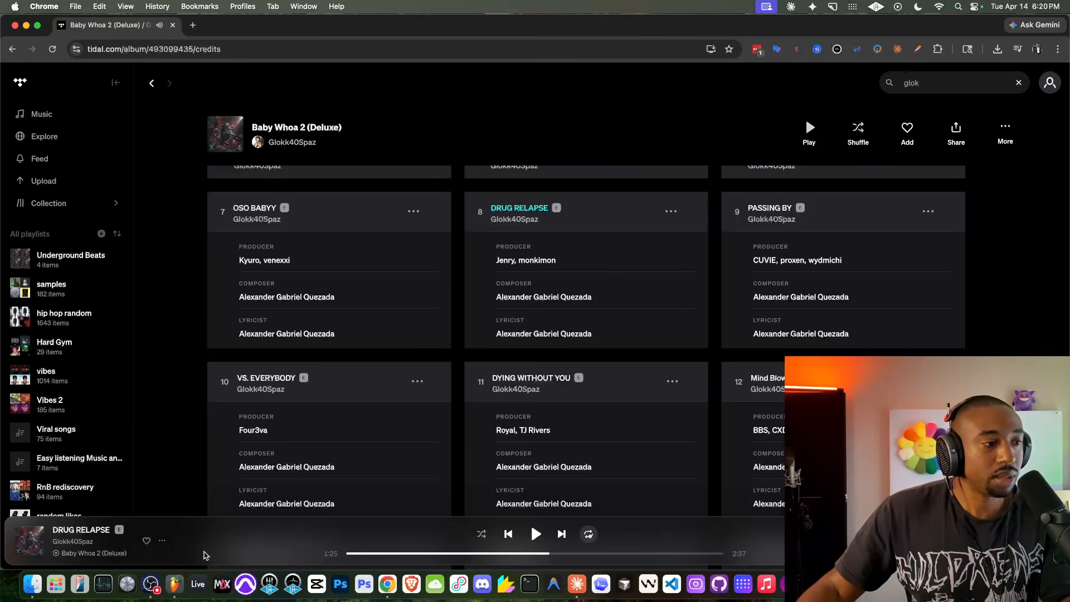
# Back in FL Studio, load the $umeenk - Metro (SN) snare into a new channel and route it to mixer track 2.
pyautogui.click(174, 584)
pyautogui.click(84, 362)
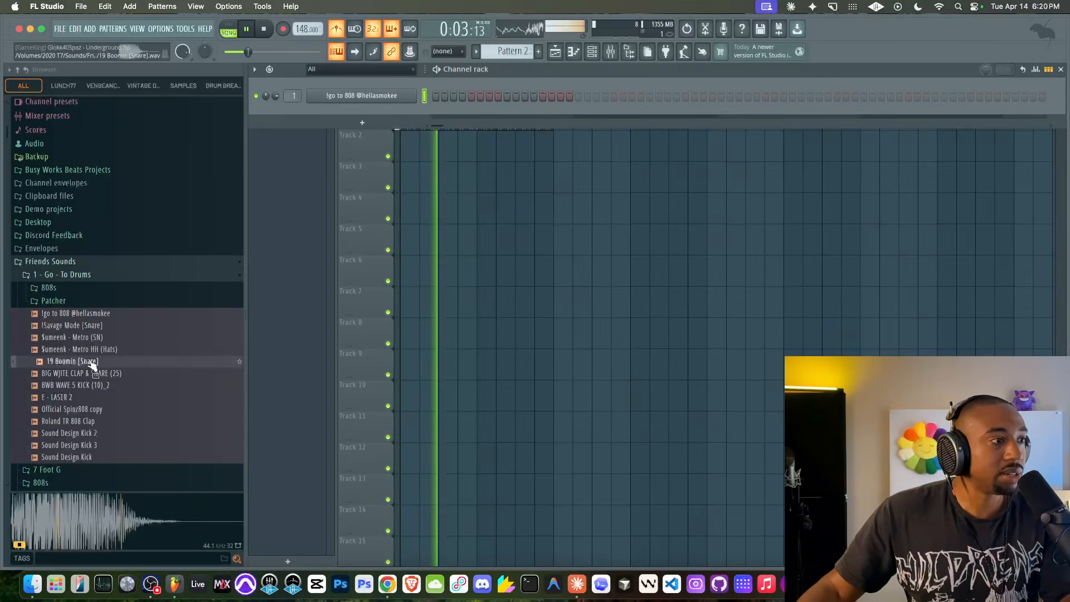
pyautogui.click(90, 337)
pyautogui.rightClick(90, 337)
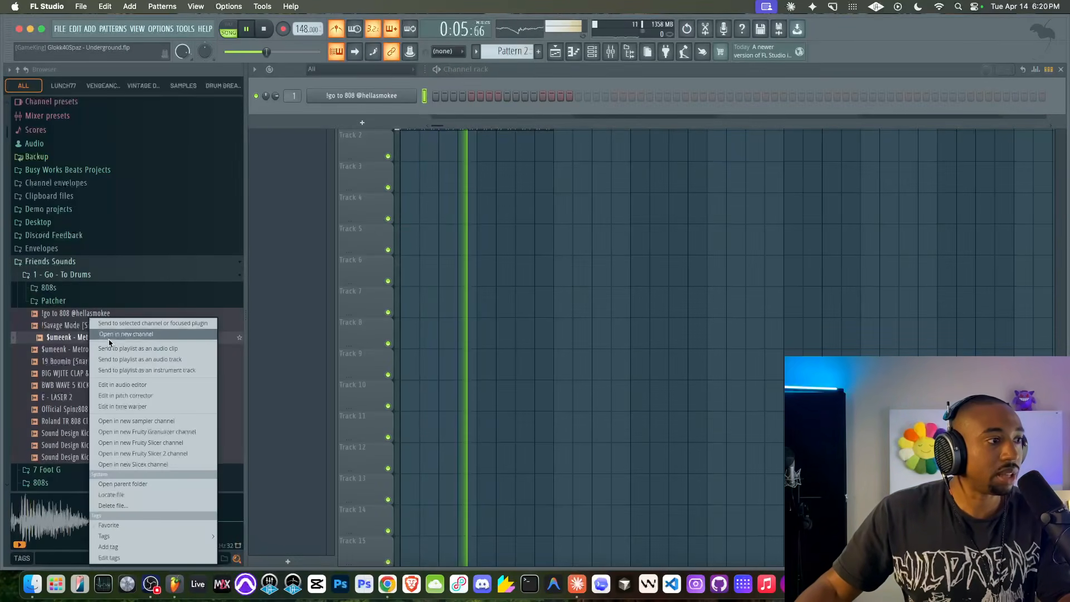
pyautogui.click(109, 336)
pyautogui.click(563, 126)
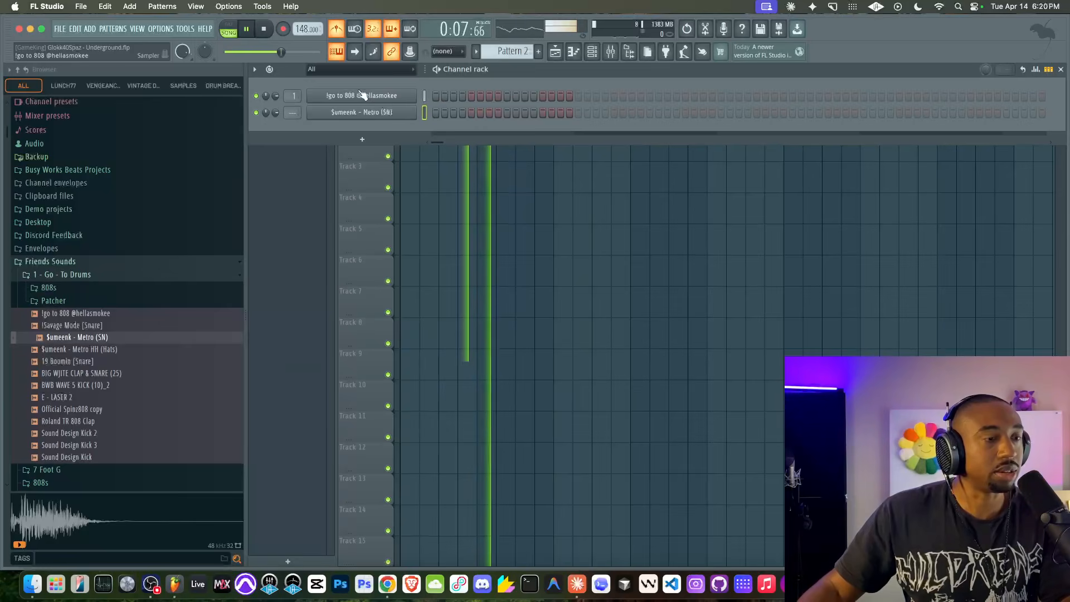
pyautogui.hotkey('ctrl', 'l')
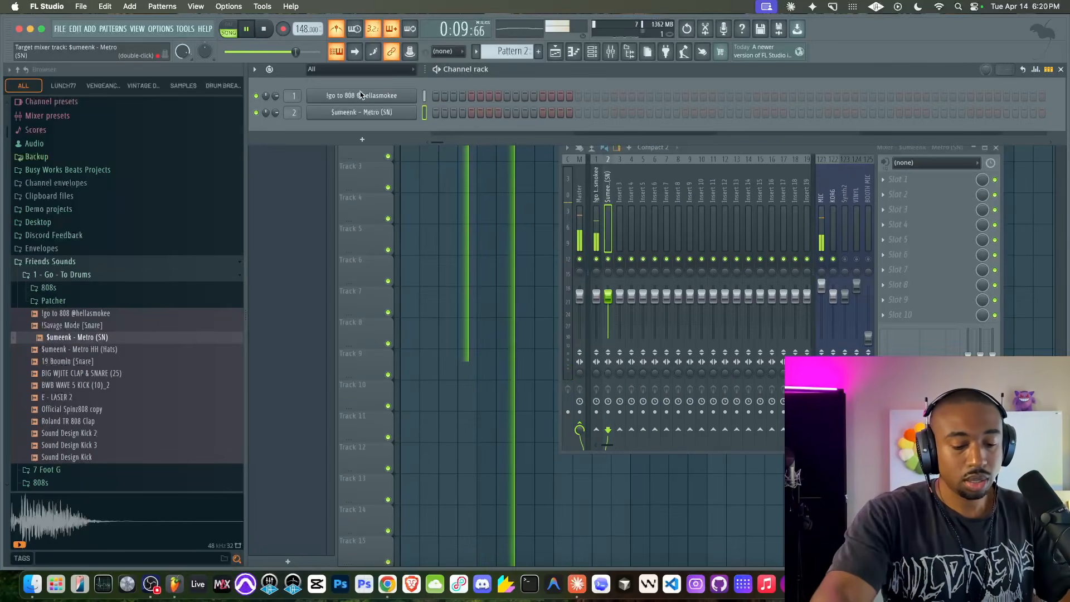
pyautogui.press('space')
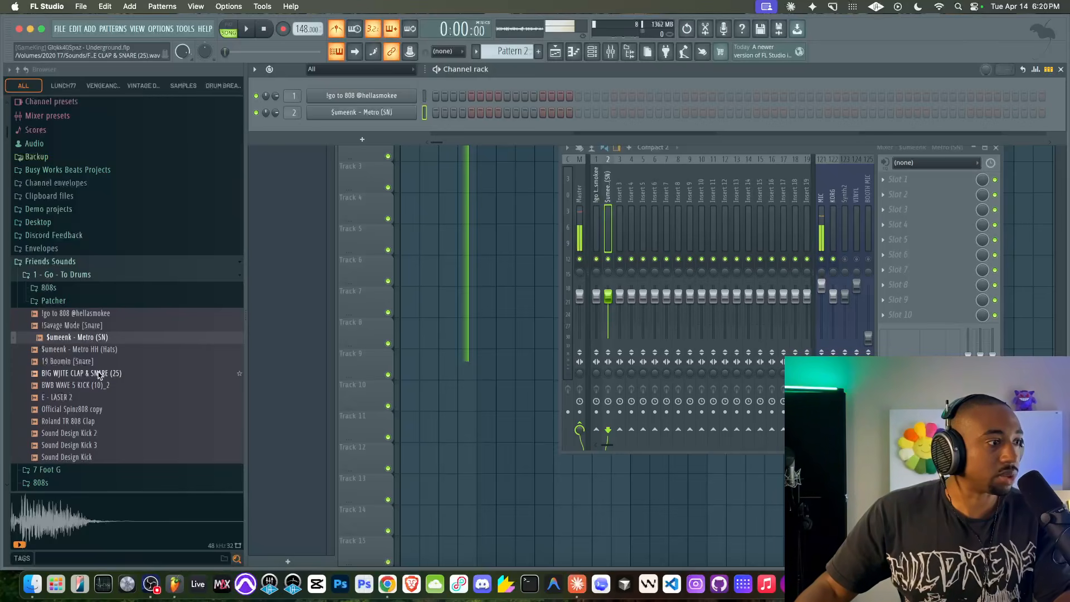
# Audition several snares, from !Savage Mode to 03 Snare - Savage, in The Lunch77 Metro Boomin Drumkit's Snares folder.
pyautogui.click(81, 85)
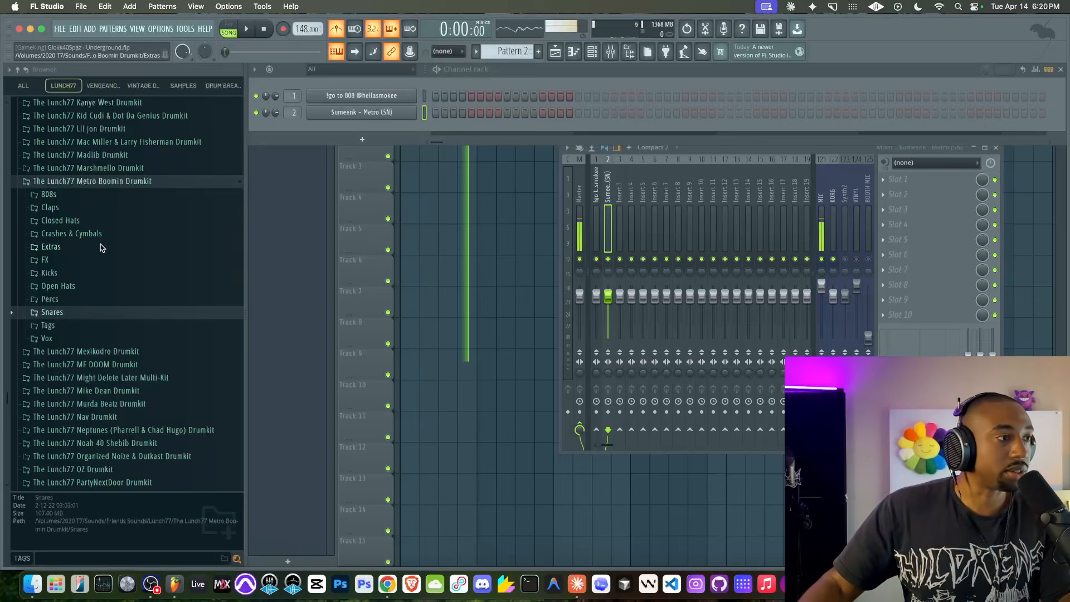
pyautogui.click(77, 312)
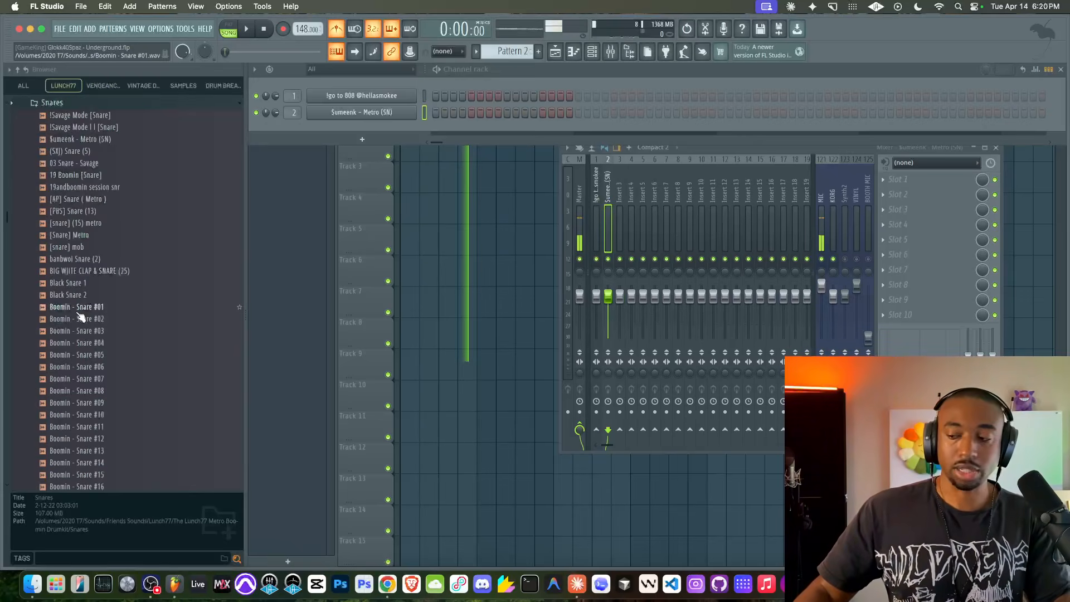
pyautogui.scroll(3, 92, 262)
pyautogui.click(100, 214)
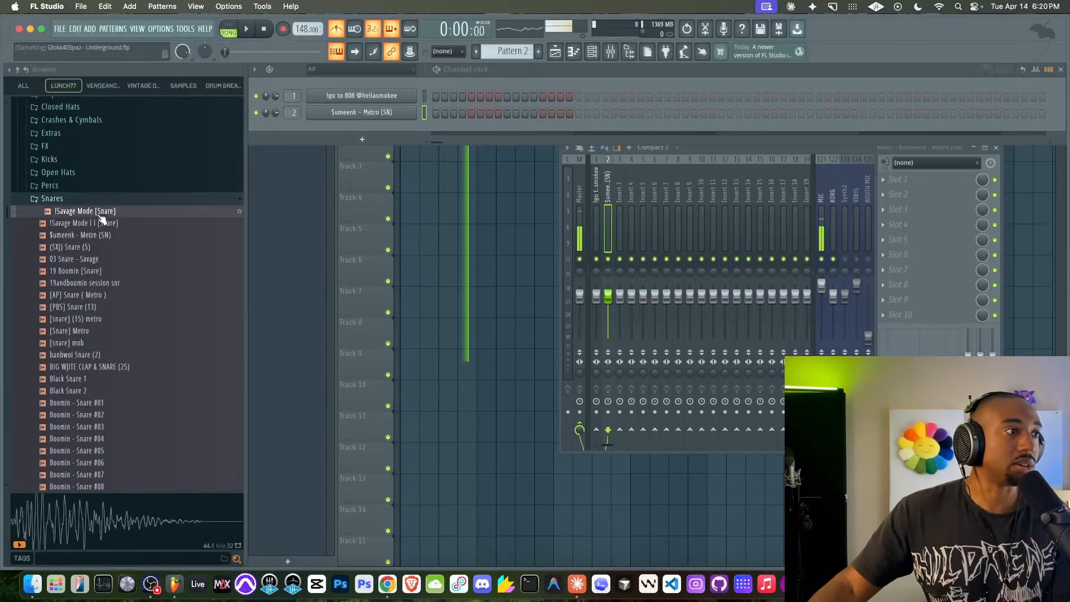
pyautogui.click(100, 224)
pyautogui.click(99, 236)
pyautogui.click(97, 247)
pyautogui.click(95, 227)
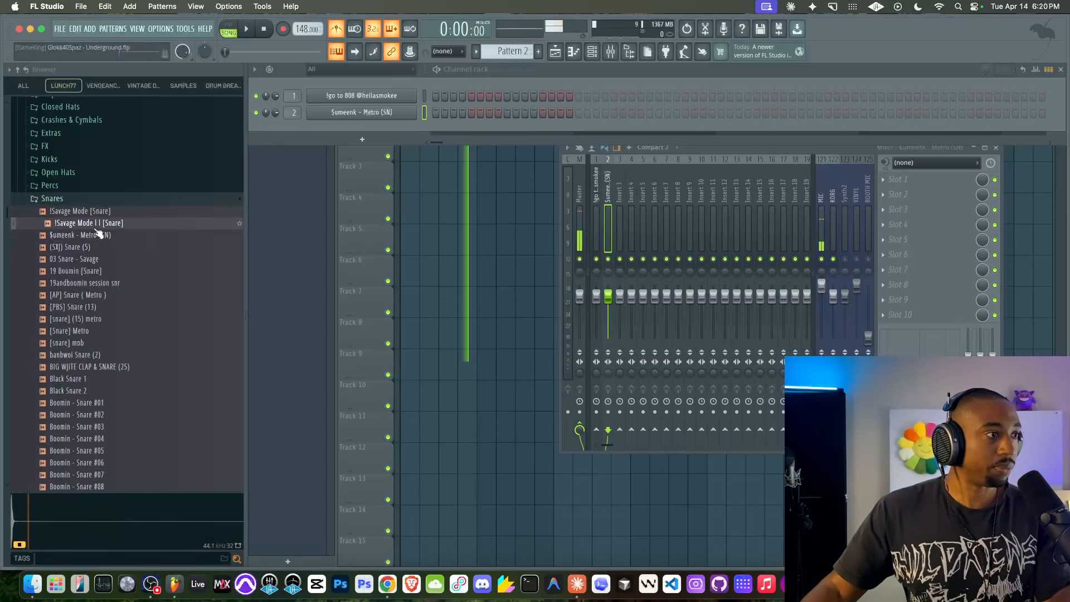
pyautogui.click(99, 235)
pyautogui.click(98, 260)
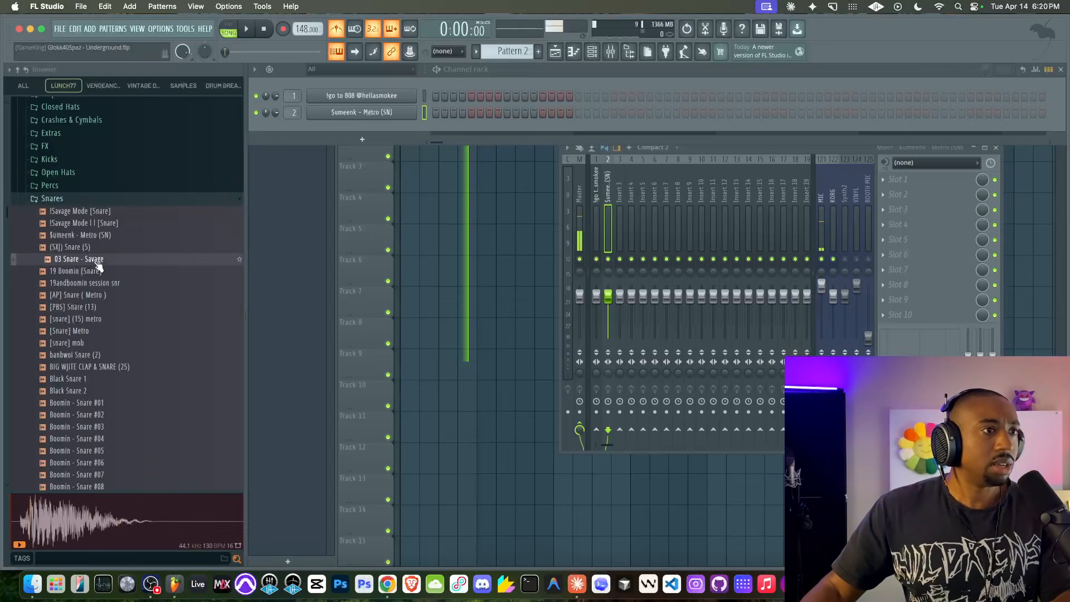
# Audition the $umeenk snare channel for comparison, load 03 Snare - Savage into a new channel and route it to mixer track 3.
pyautogui.click(424, 113)
pyautogui.press('q')
pyautogui.press('q')
pyautogui.press('q')
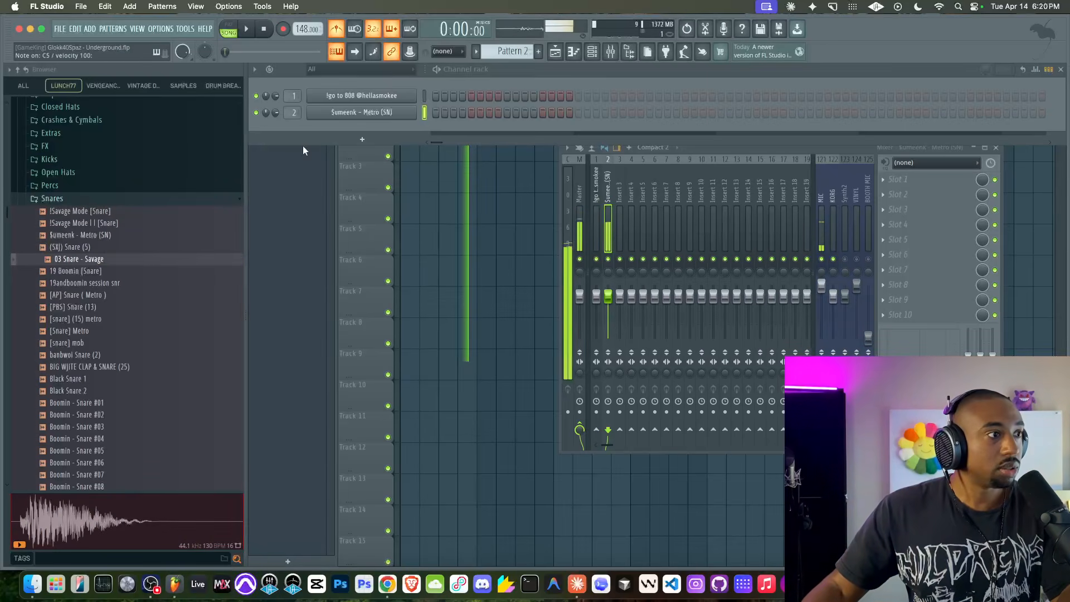
pyautogui.rightClick(84, 261)
pyautogui.click(114, 270)
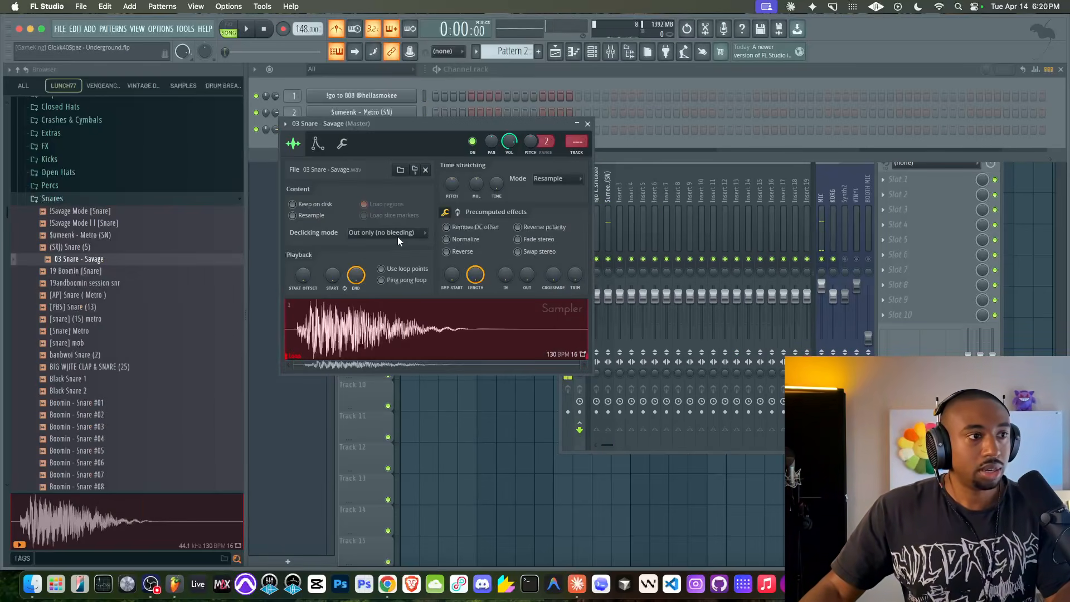
pyautogui.click(588, 124)
pyautogui.hotkey('ctrl', 'l')
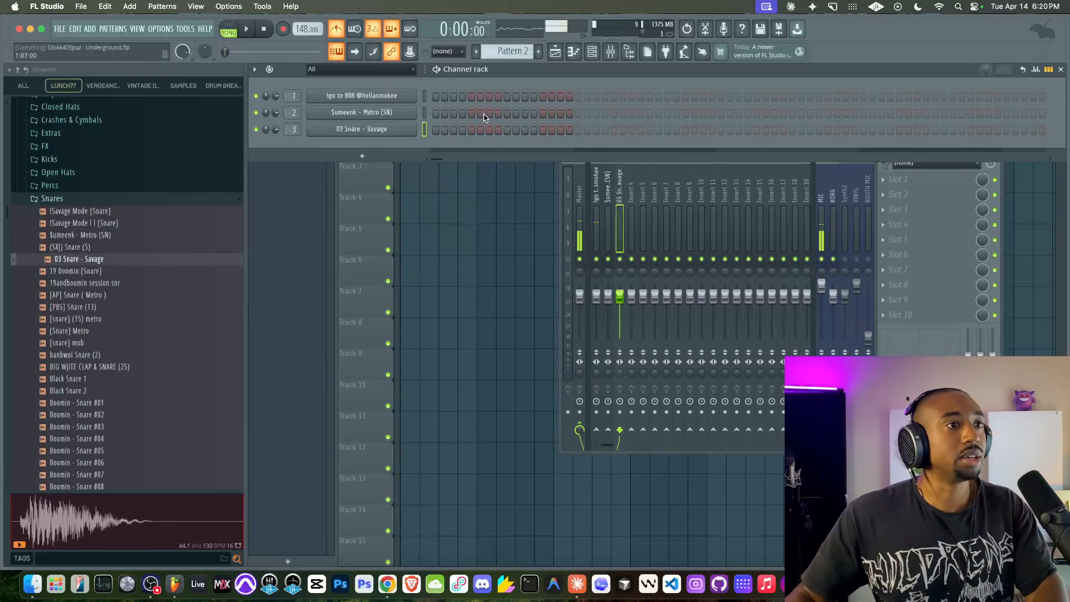
# Place $umeenk - Metro (SN) hits on steps 9 and 25 of Pattern 2 and play it in pattern mode.
pyautogui.click(650, 113)
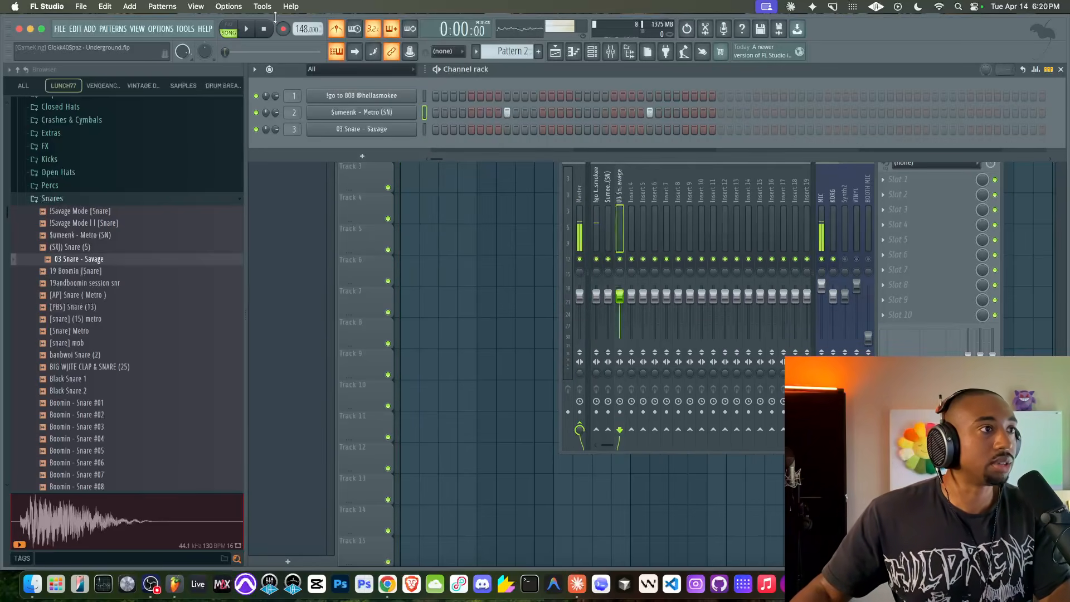
pyautogui.click(236, 27)
pyautogui.press('space')
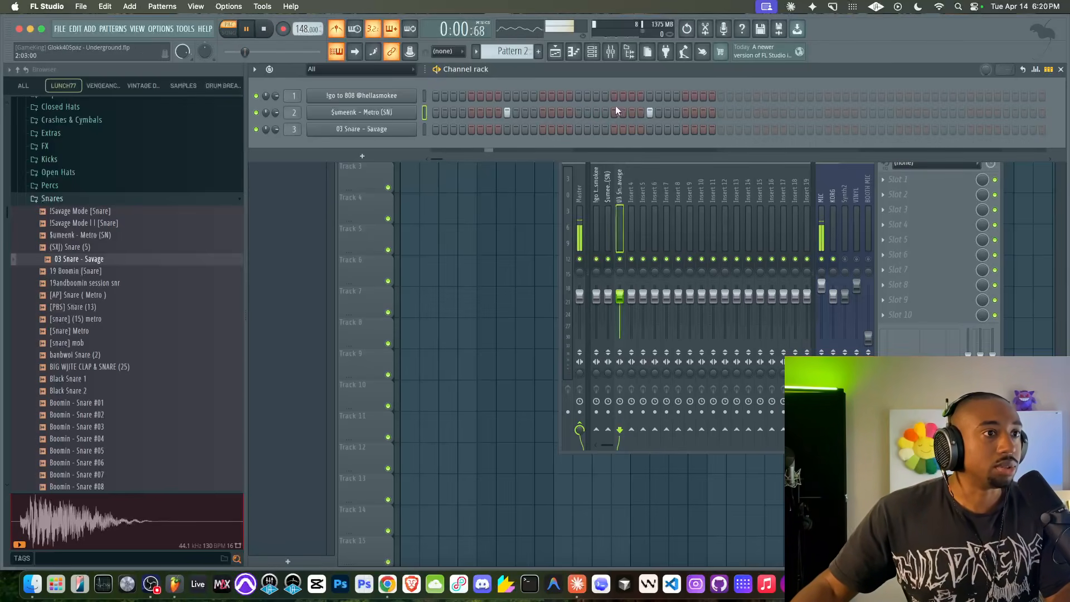
# Place four consecutive Pattern 2 clips on Track 2 of the playlist from bar 1 and play the arrangement in song mode.
pyautogui.rightClick(515, 179)
pyautogui.press('space')
pyautogui.click(406, 139)
pyautogui.moveTo(454, 145); pyautogui.dragTo(559, 142)
pyautogui.rightClick(567, 146)
pyautogui.click(597, 52)
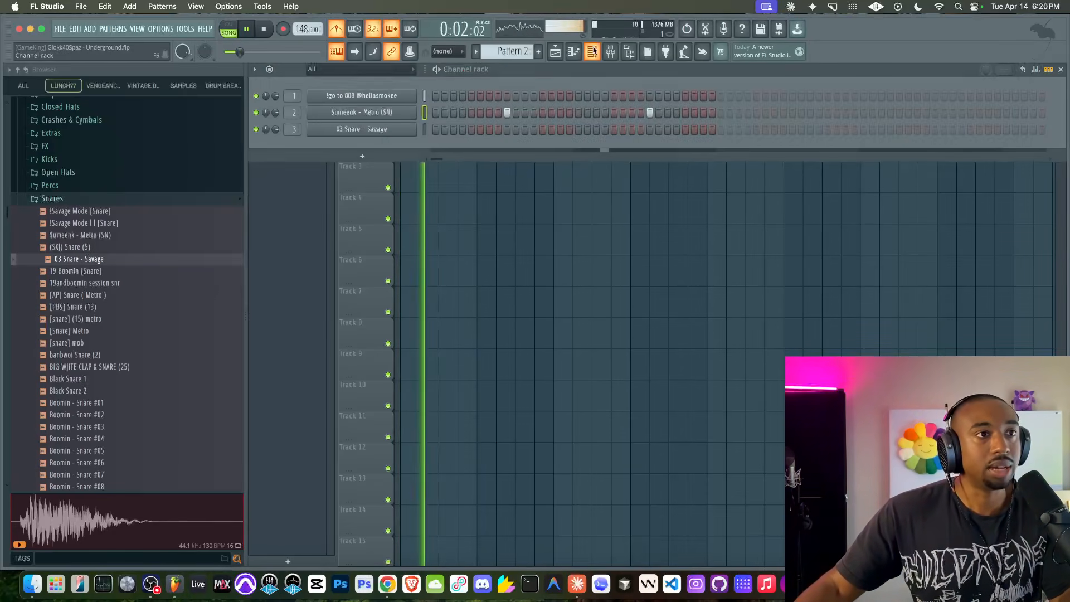
pyautogui.press('space')
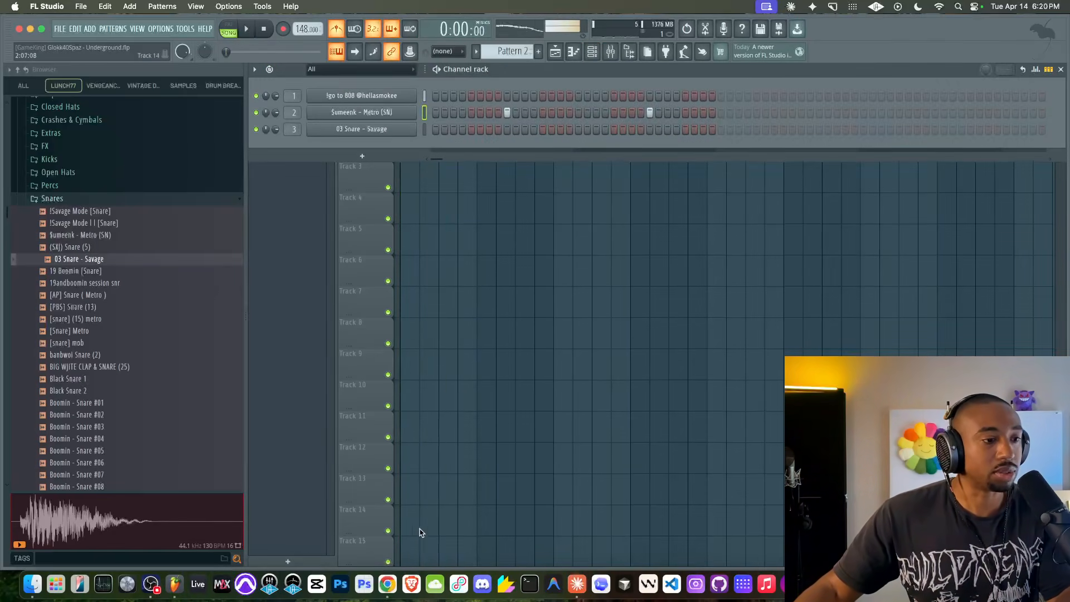
# Switch to Tidal in Chrome, play a few more seconds of DRUG RELAPSE, and return to FL Studio.
pyautogui.click(388, 584)
pyautogui.click(532, 534)
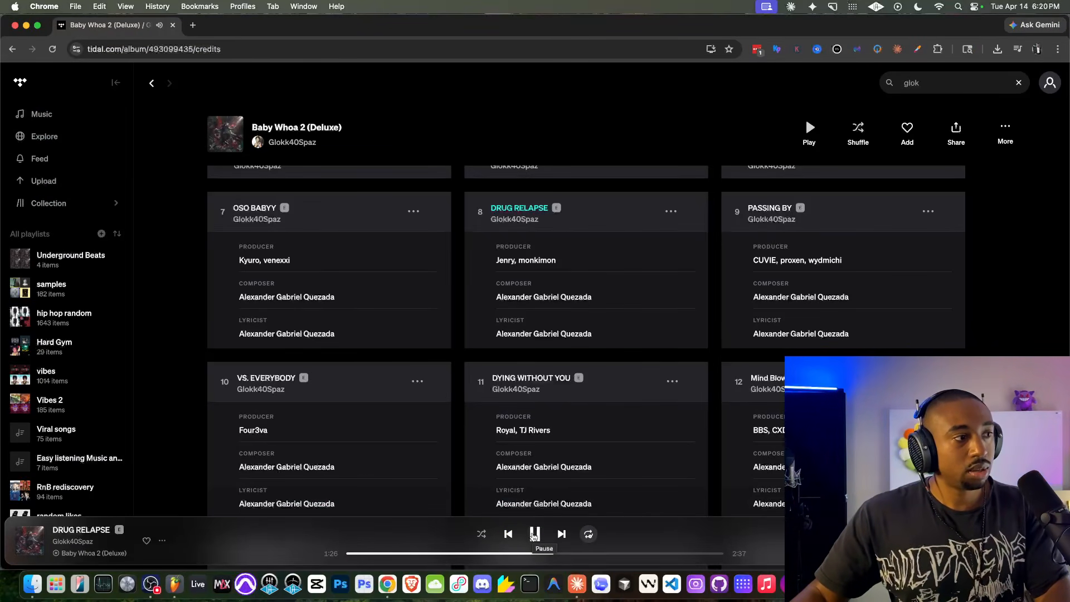
pyautogui.click(174, 584)
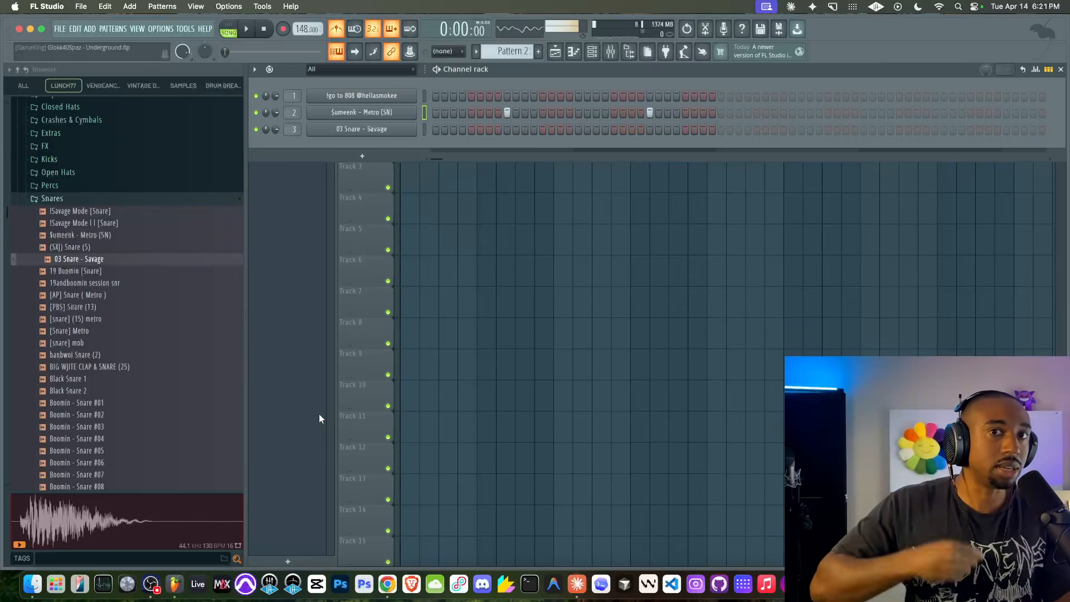
# During playback, add an 03 Snare - Savage hit on step 19 of Pattern 2 and turn off the metronome.
pyautogui.press('space')
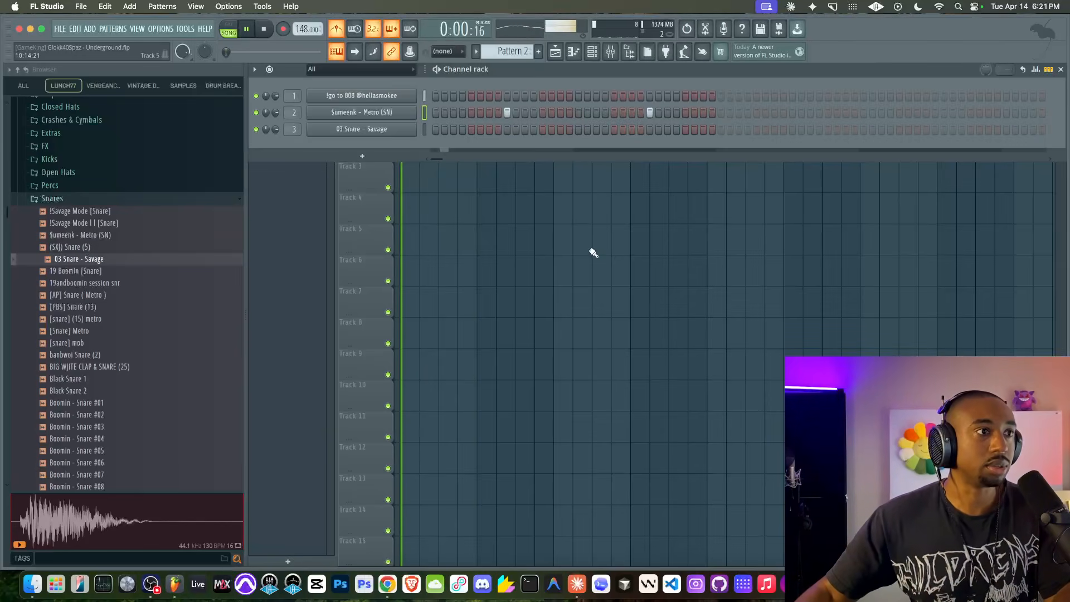
pyautogui.click(596, 129)
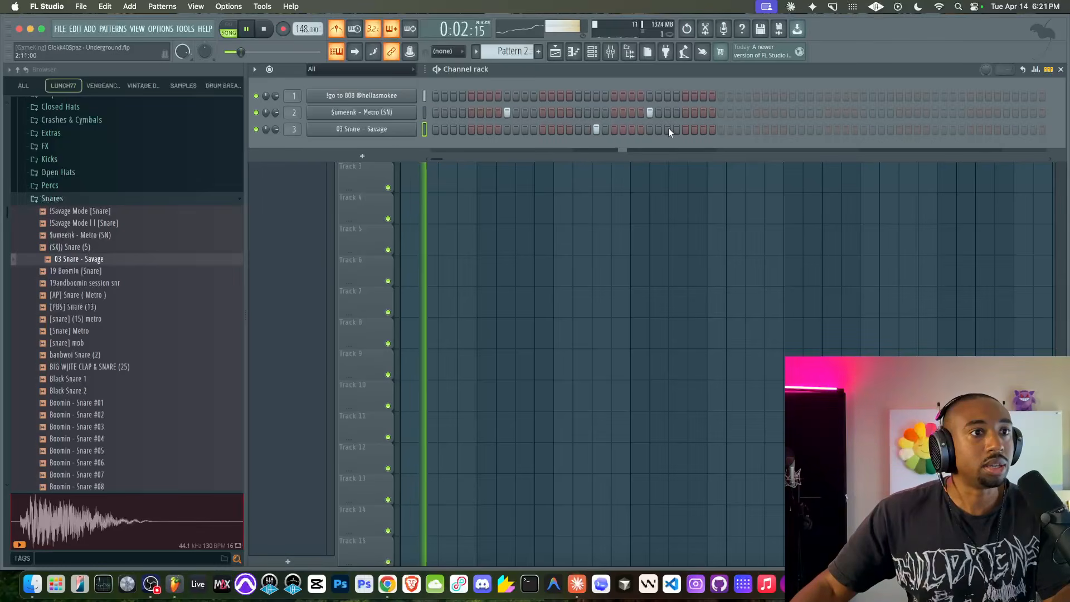
pyautogui.click(703, 129)
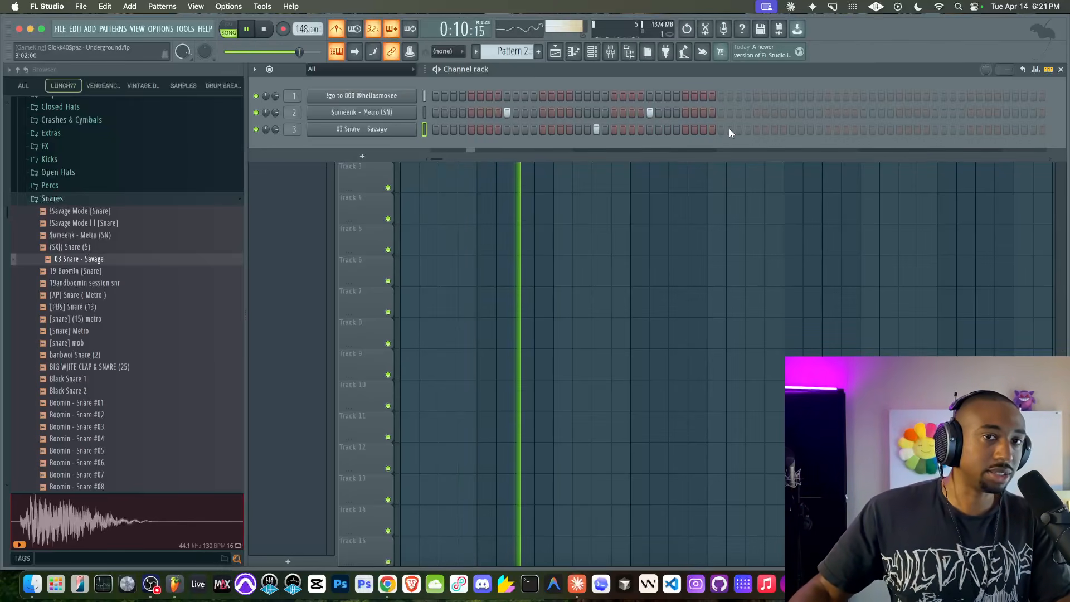
pyautogui.click(336, 29)
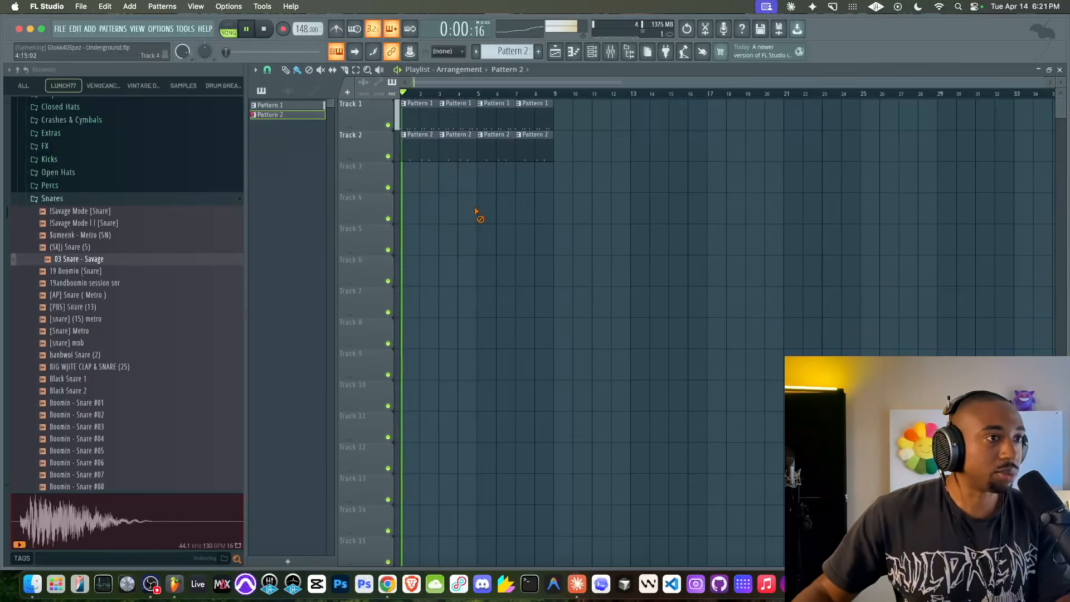
pyautogui.click(592, 52)
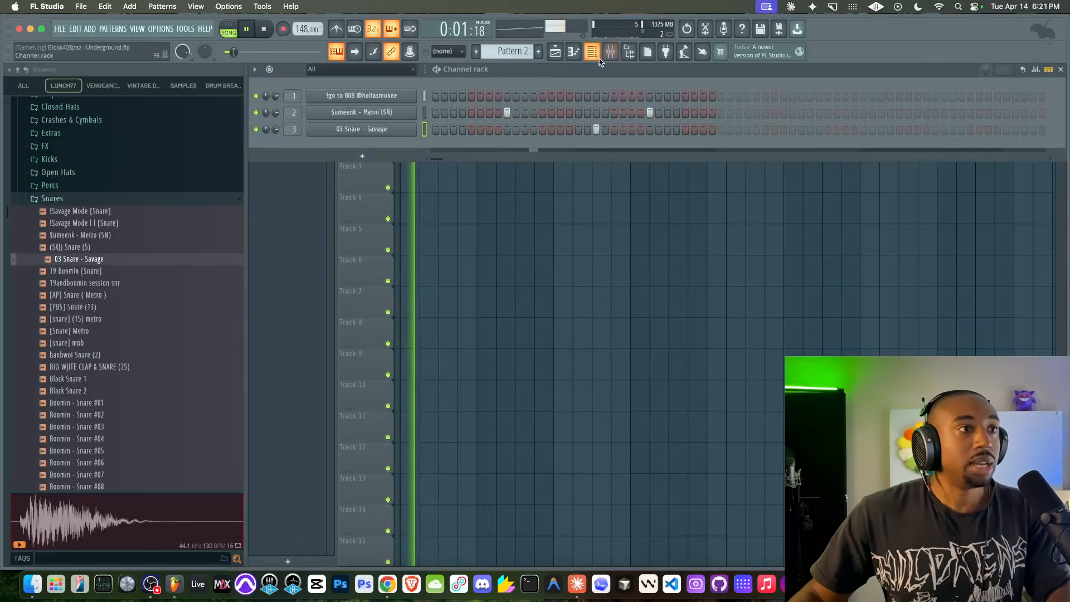
# Audition the DMV3 samples in the Metro Boomin kit's Open Hats folder and load DMV3_Open 5 into a new channel.
pyautogui.click(124, 224)
pyautogui.scroll(3, 100, 218)
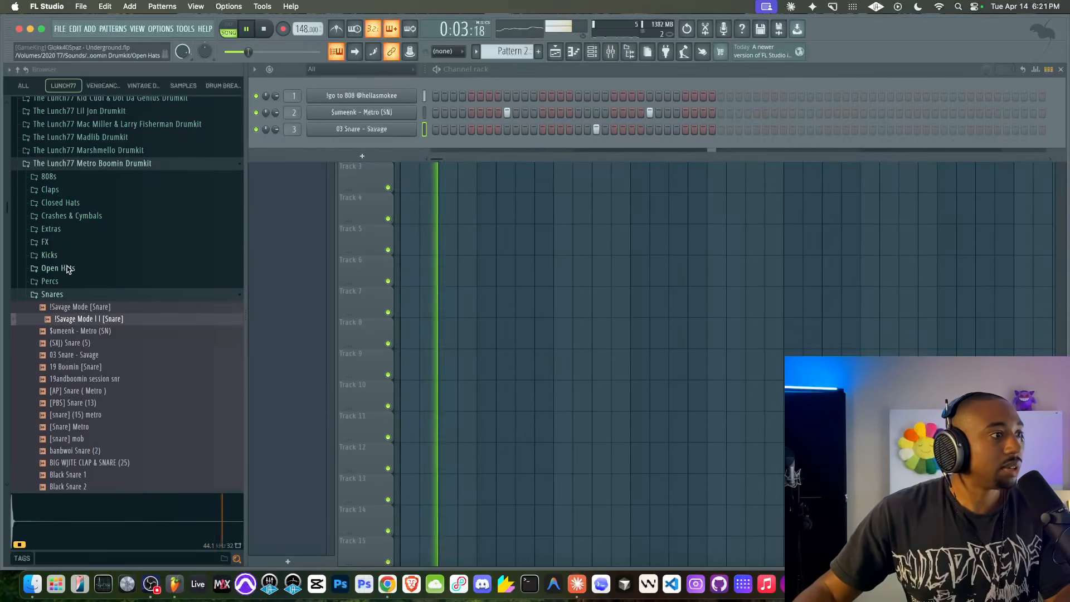
pyautogui.click(72, 268)
pyautogui.click(89, 233)
pyautogui.click(83, 247)
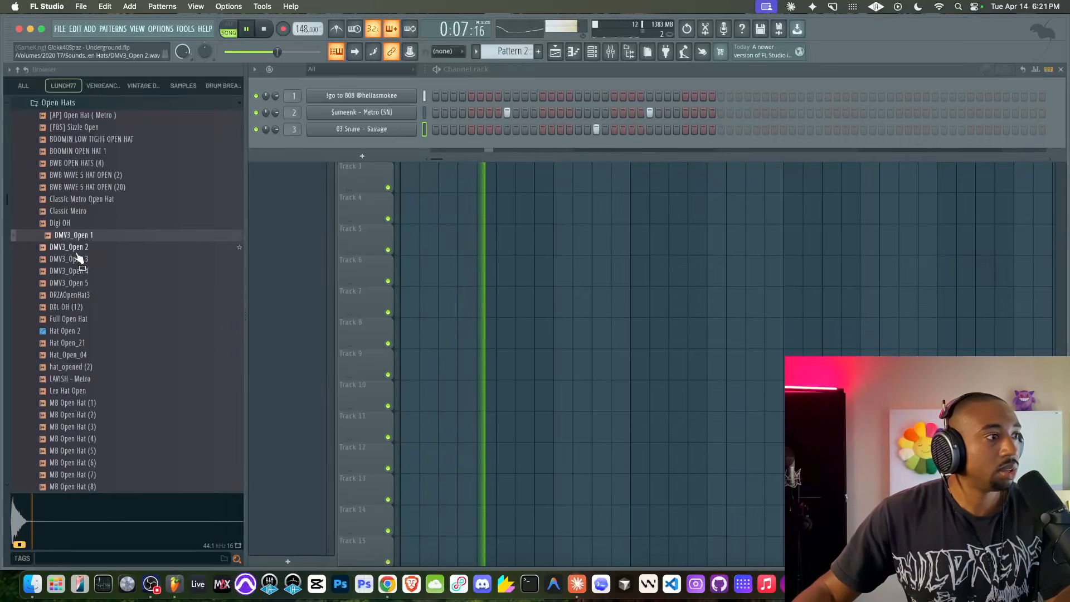
pyautogui.click(80, 260)
pyautogui.click(78, 272)
pyautogui.click(77, 283)
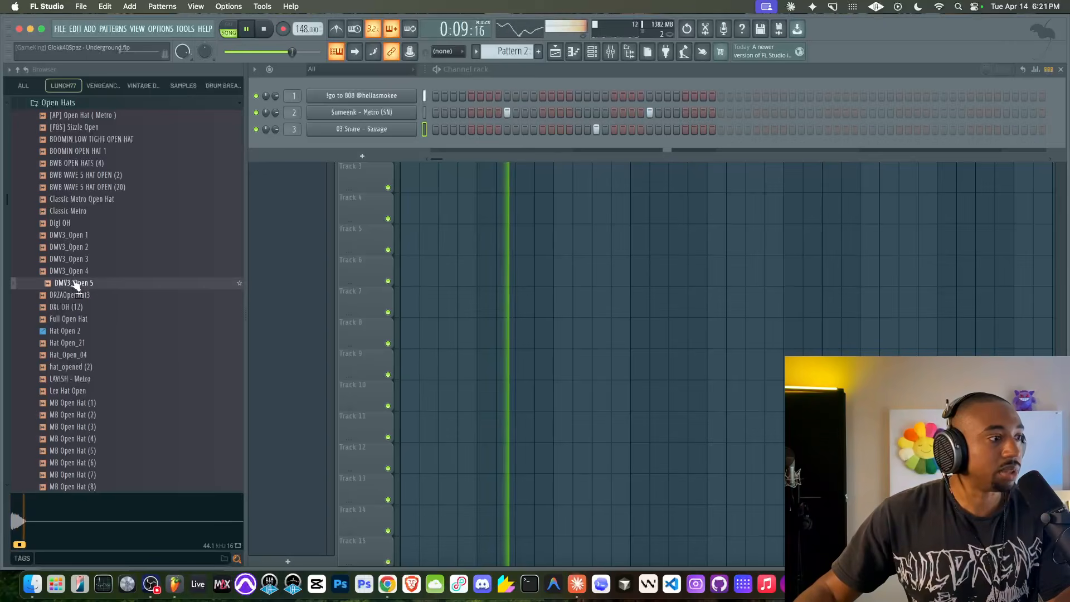
pyautogui.rightClick(76, 285)
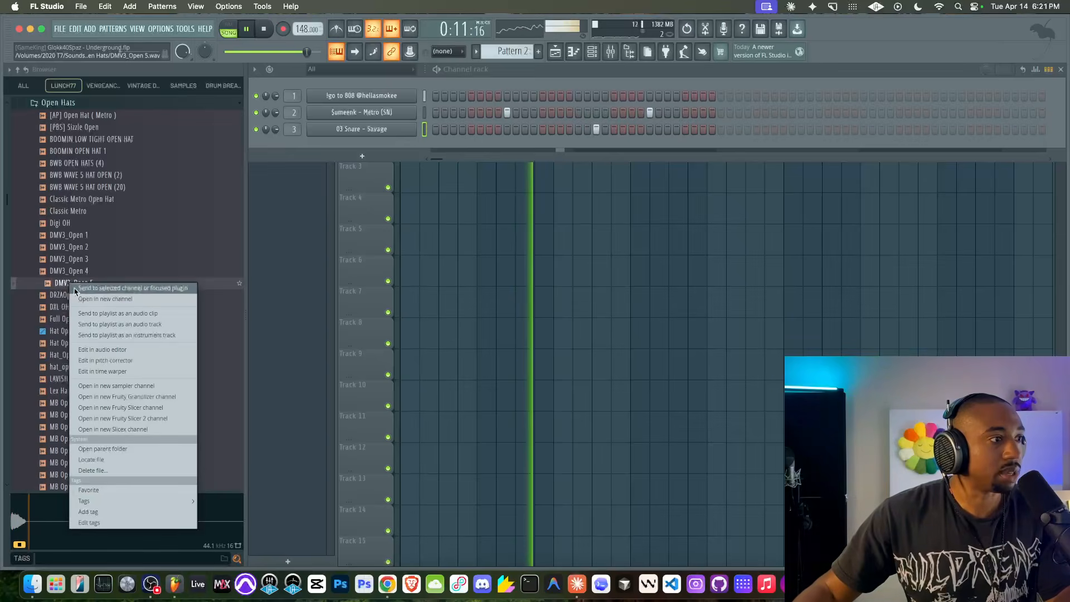
pyautogui.click(89, 294)
# Load $umeenk - Metro HH (Hats) from the Closed Hats folder into a new channel and route both hat channels to mixer tracks 4 and 5.
pyautogui.scroll(3, 80, 237)
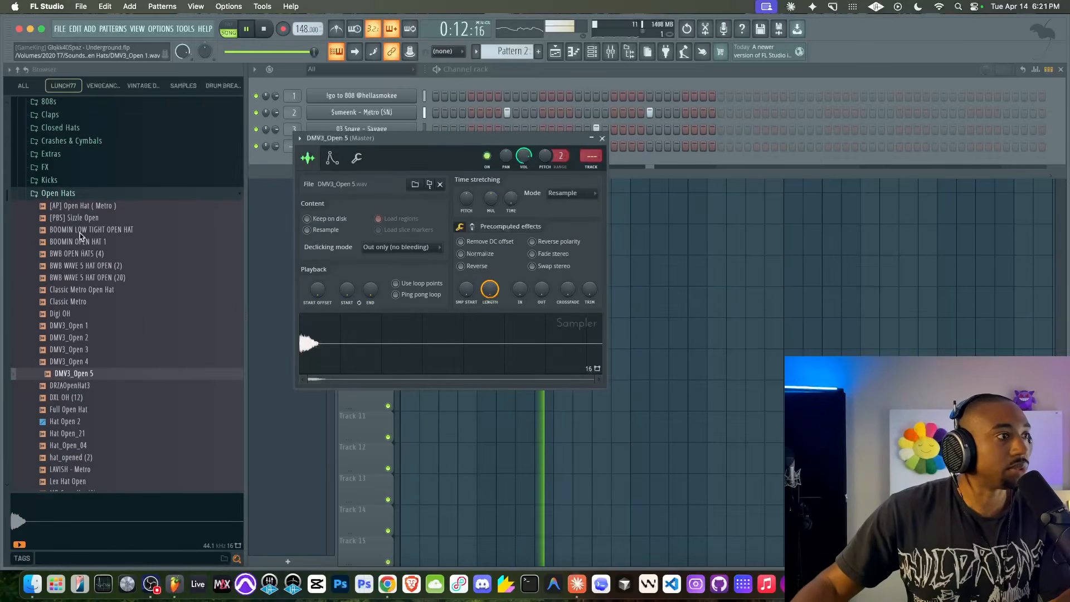
pyautogui.click(62, 128)
pyautogui.click(82, 116)
pyautogui.rightClick(82, 117)
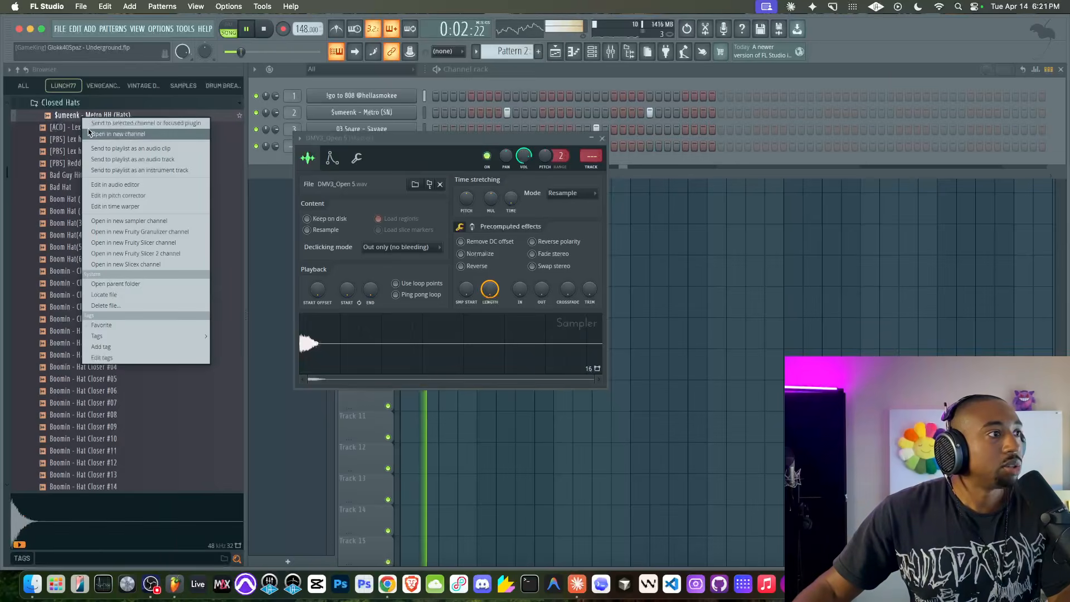
pyautogui.click(92, 126)
pyautogui.click(616, 152)
pyautogui.click(603, 138)
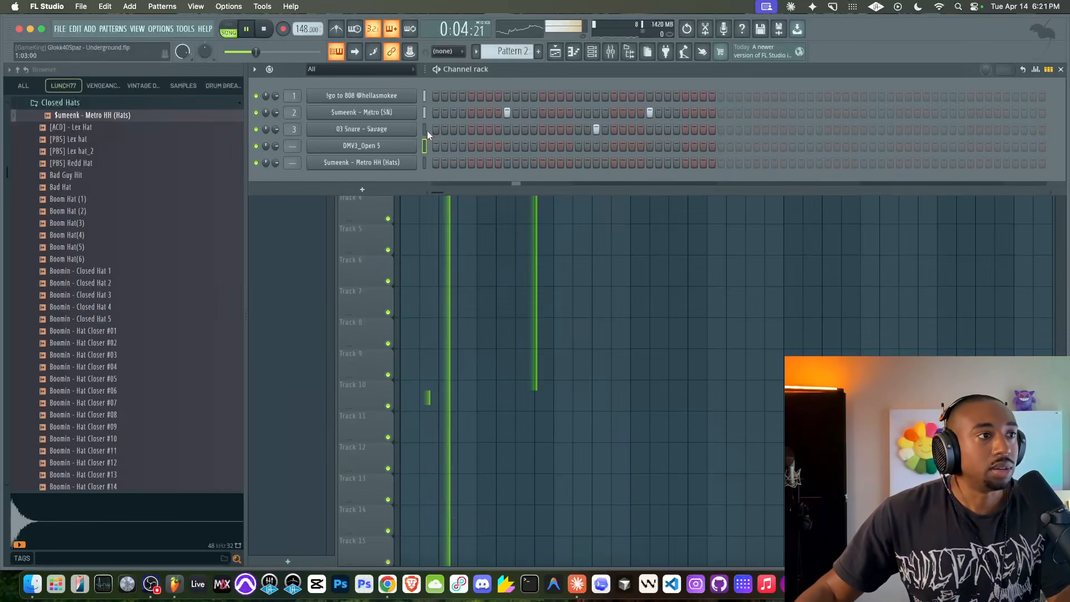
pyautogui.hotkey('ctrl', 'l')
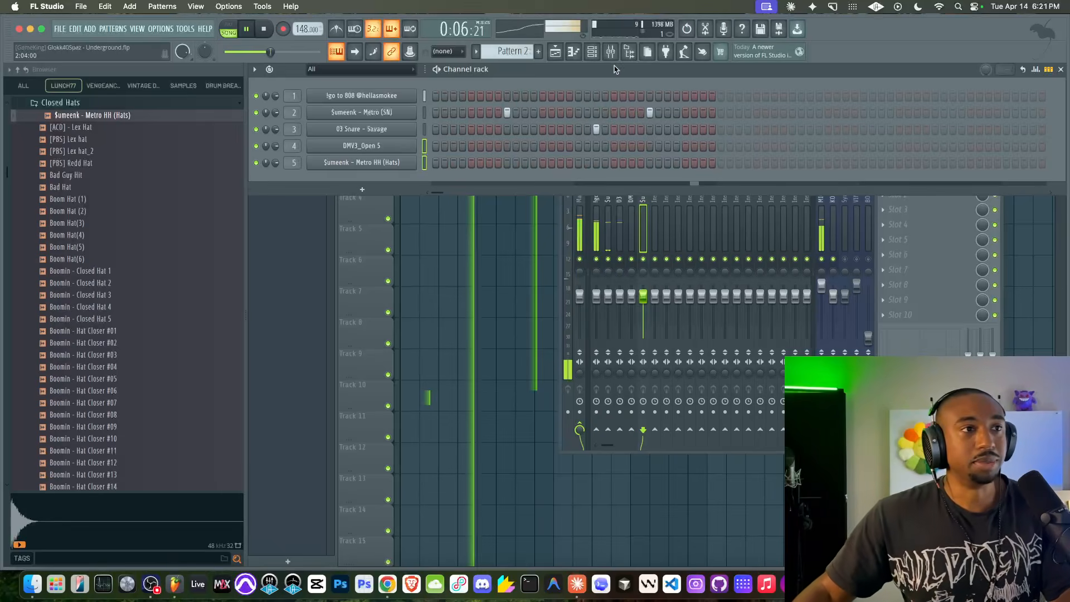
# Stop playback on a new Pattern 3, listen to DRUG RELAPSE in Tidal in Chrome for reference, and return to FL Studio.
pyautogui.click(539, 51)
pyautogui.press('space')
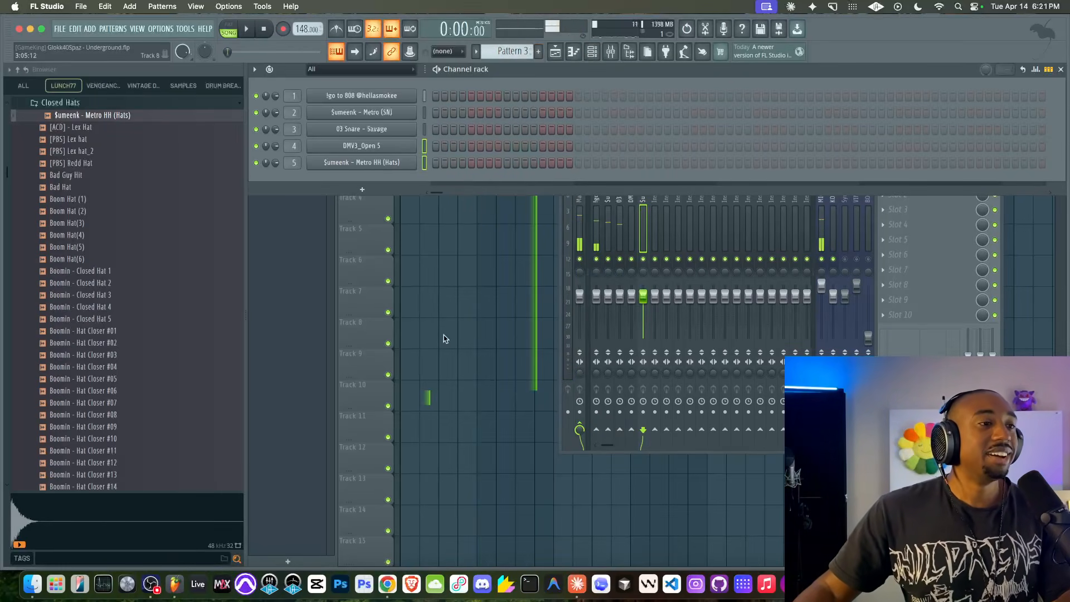
pyautogui.click(388, 584)
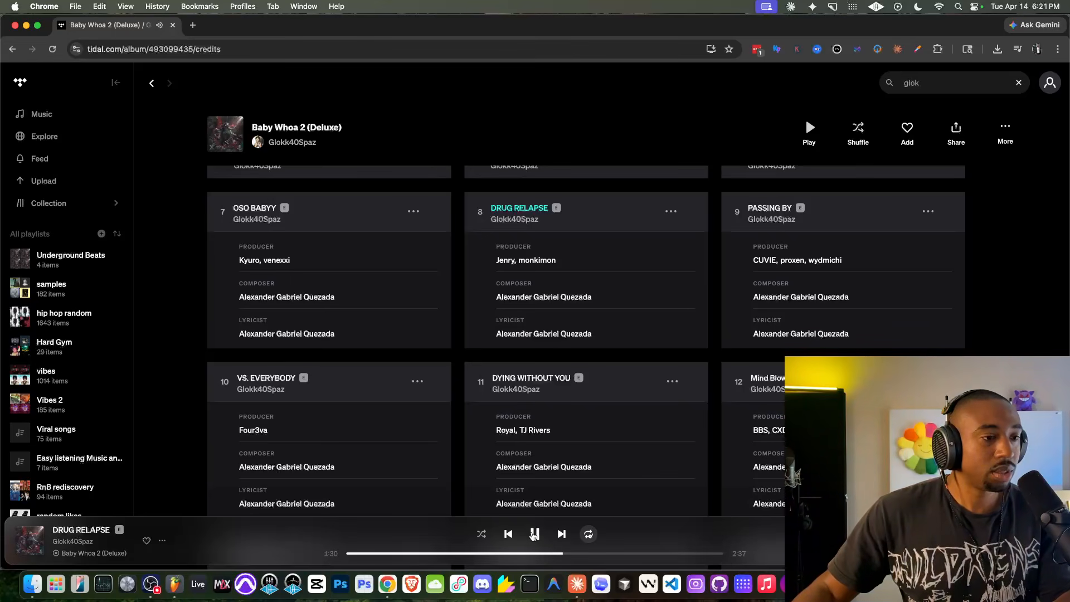
pyautogui.click(174, 584)
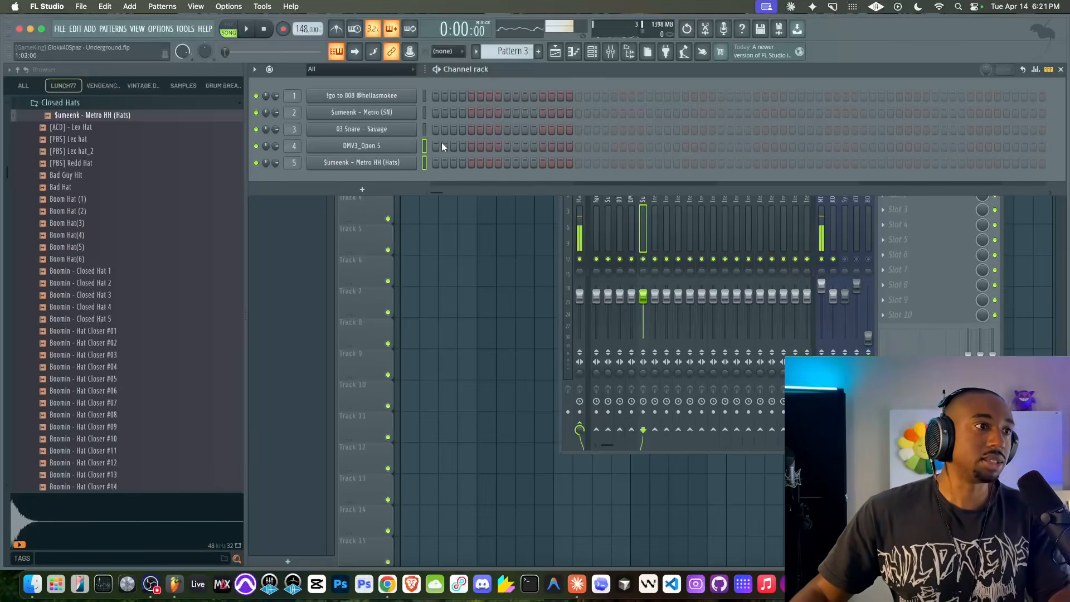
# Fill all 32 steps of $umeenk - Metro HH (Hats) in Pattern 3 and place four consecutive Pattern 3 clips on Track 3 from bar 1.
pyautogui.moveTo(435, 163); pyautogui.dragTo(694, 171)
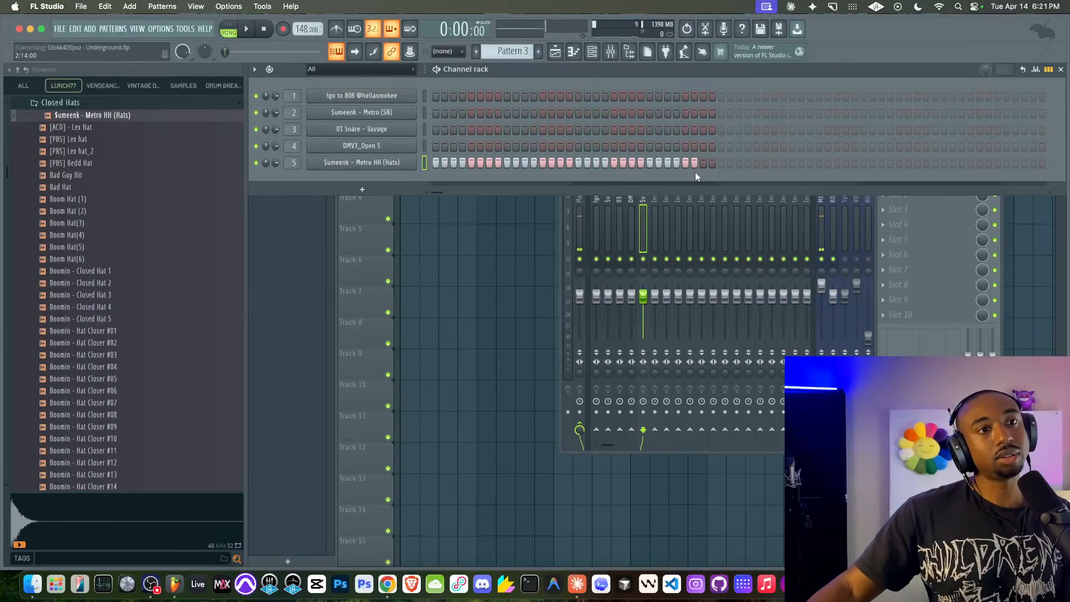
pyautogui.rightClick(438, 278)
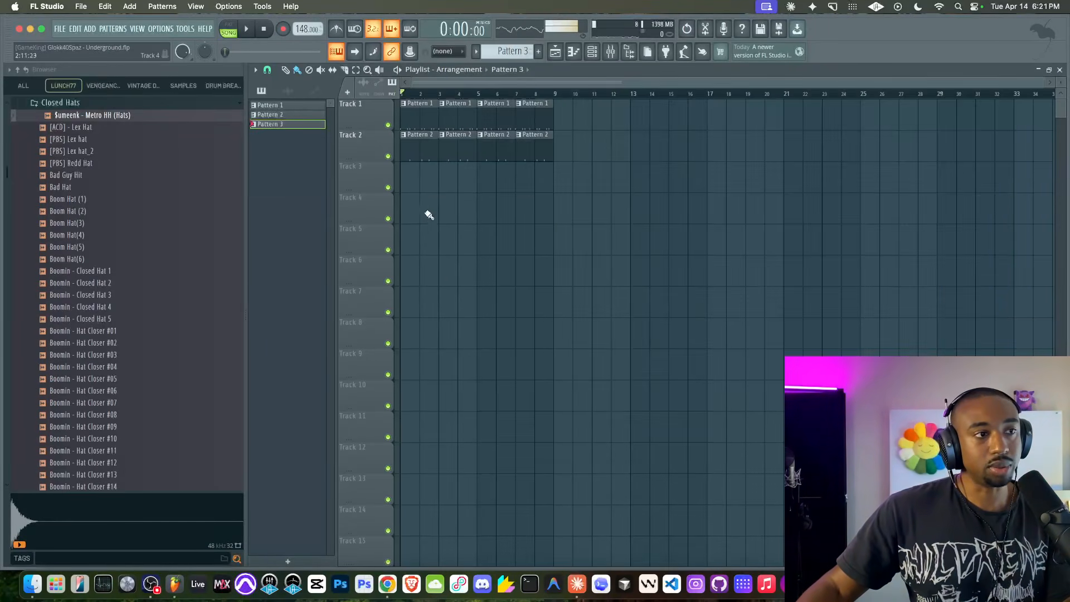
pyautogui.click(406, 184)
pyautogui.moveTo(442, 186); pyautogui.dragTo(526, 189)
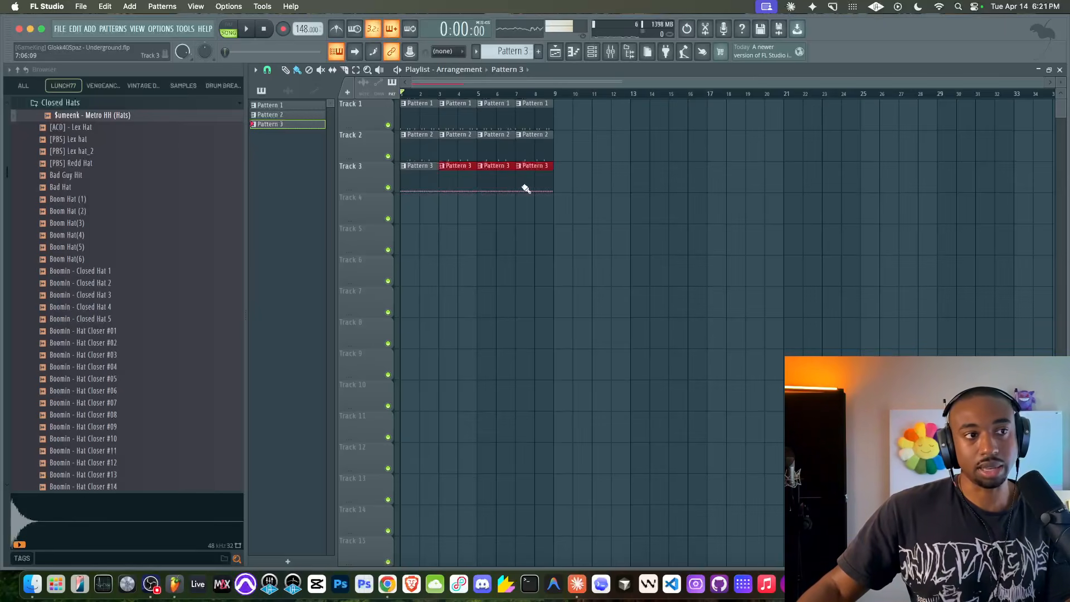
# Return to the channel rack and briefly play the arrangement with the hi-hats.
pyautogui.press('F6')
pyautogui.press('space')
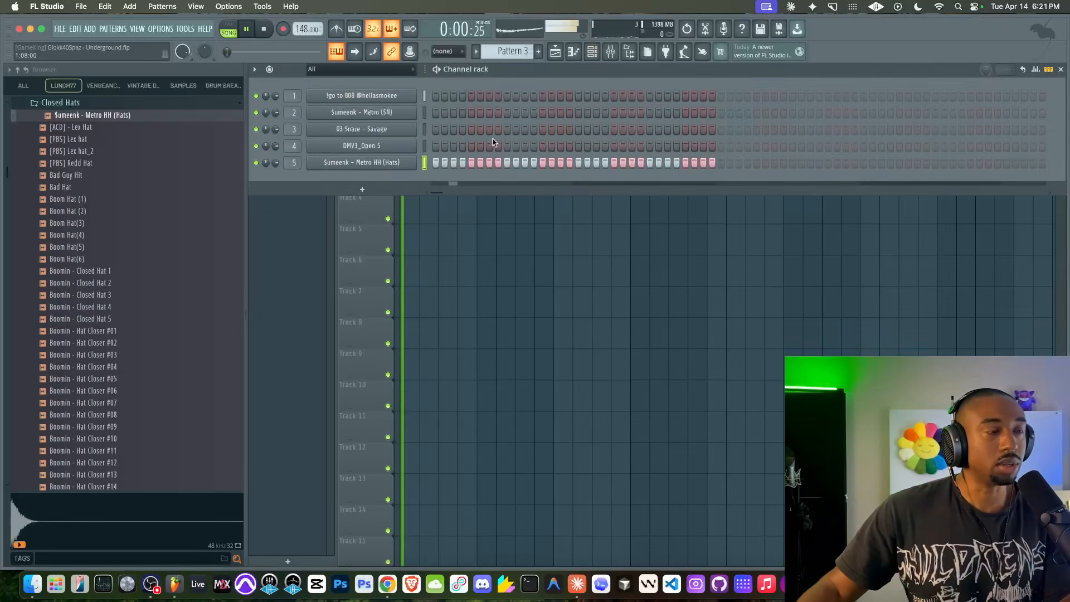
pyautogui.press('space')
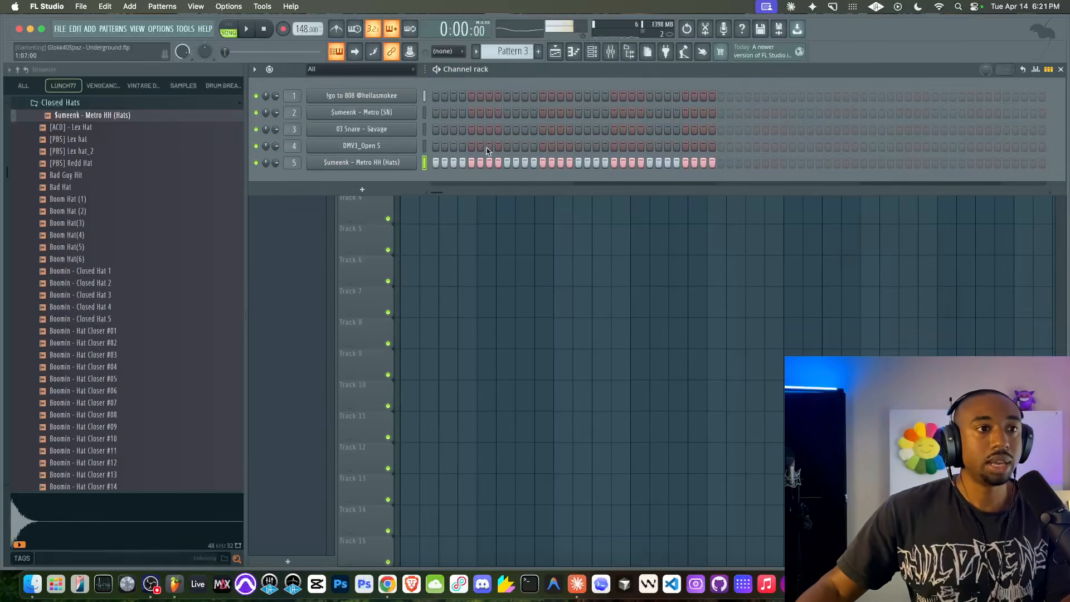
# Add 1/32 triplet repeats to steps 21–22 and 25–26 of $umeenk - Metro HH (Hats) in Pattern 3 and audition them.
pyautogui.click(1035, 71)
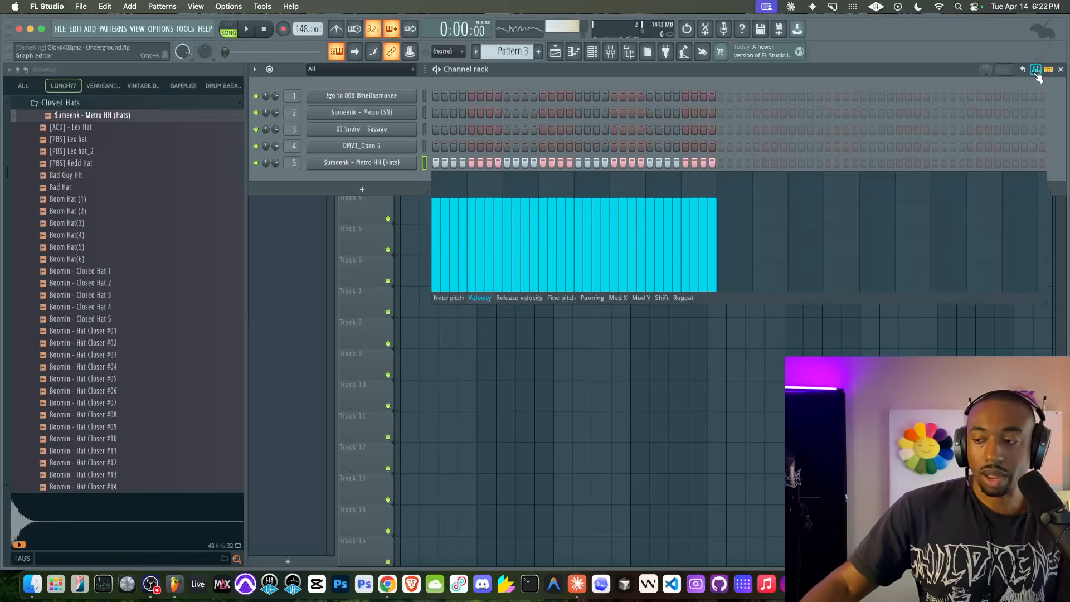
pyautogui.click(678, 299)
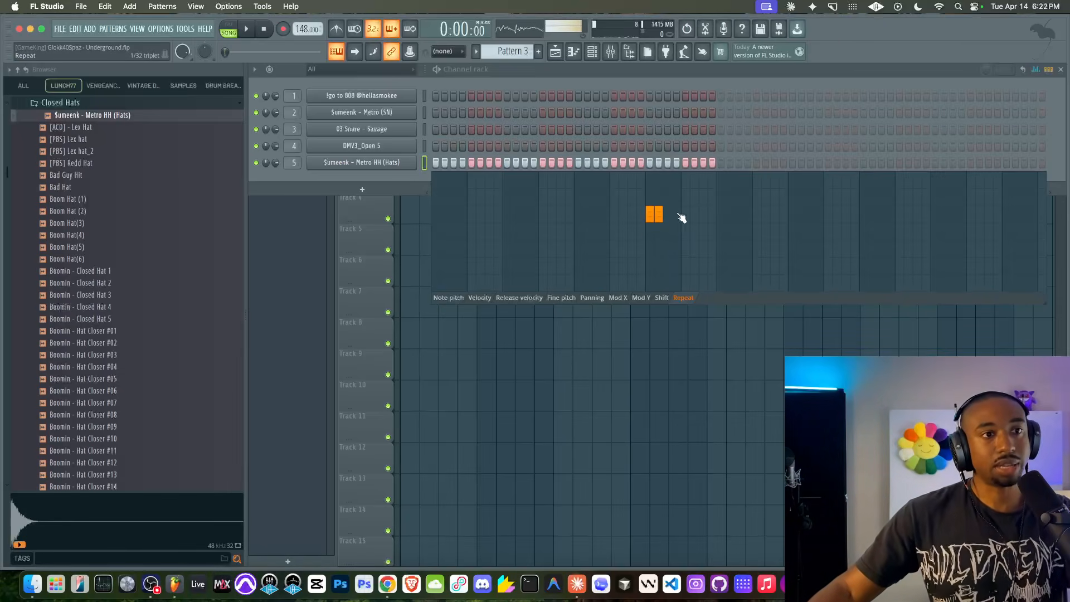
pyautogui.press('space')
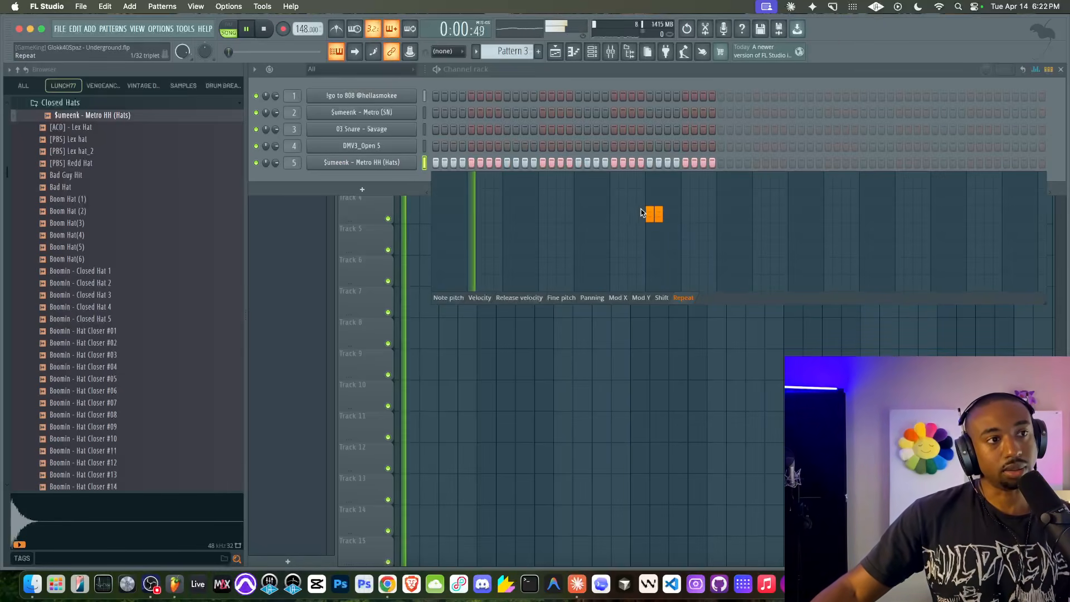
pyautogui.click(620, 214)
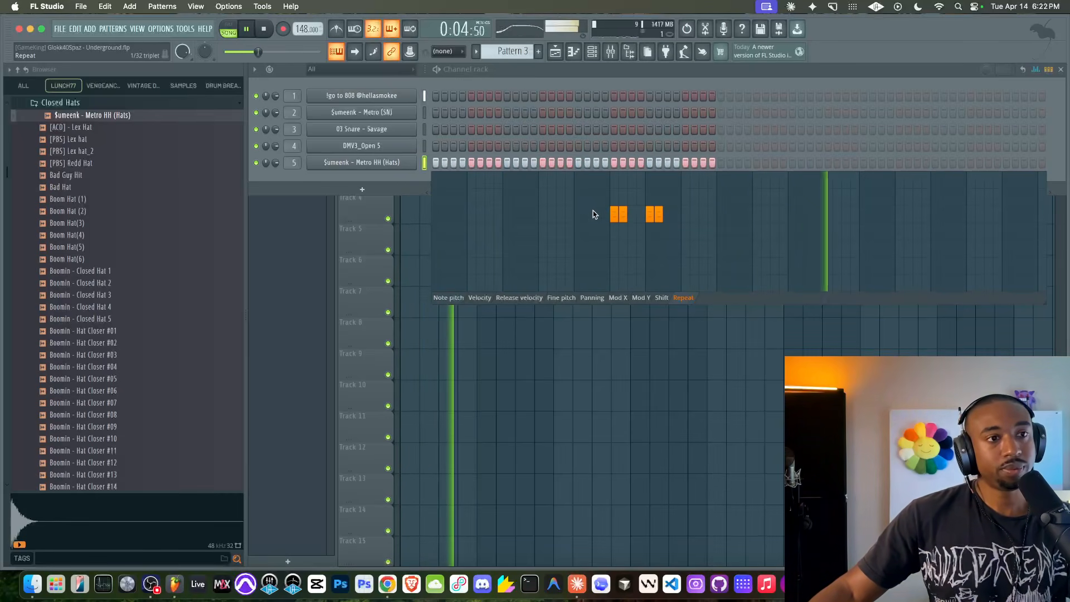
pyautogui.press('space')
# Raise the note pitch of hi-hat steps 21–24 and 29–32 in Pattern 3 and play the arrangement to check them.
pyautogui.click(561, 297)
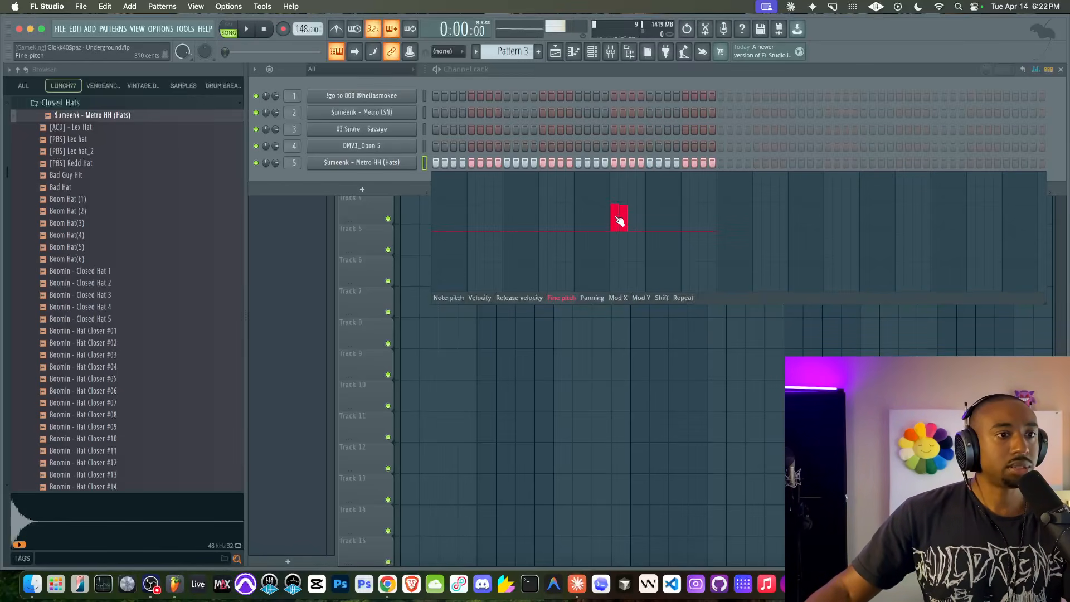
pyautogui.click(460, 298)
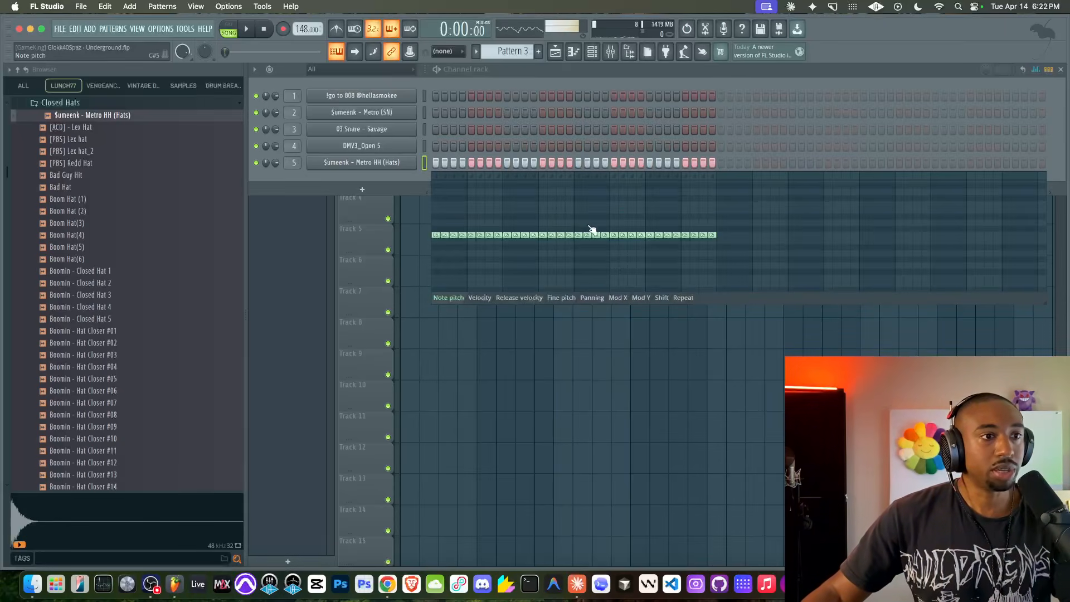
pyautogui.press('space')
pyautogui.click(640, 210)
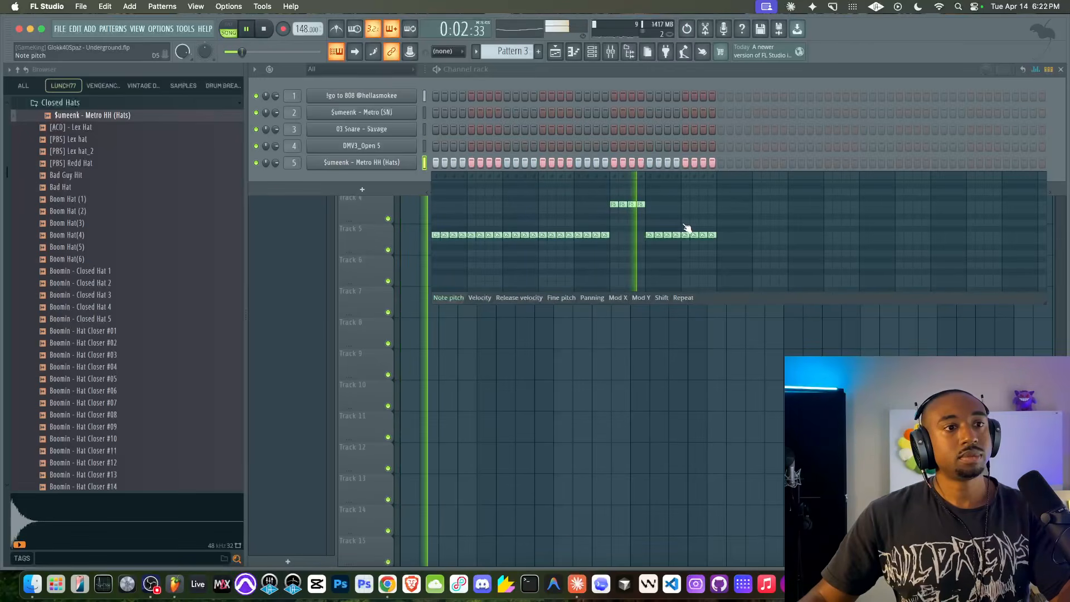
pyautogui.moveTo(686, 205); pyautogui.dragTo(722, 208)
pyautogui.press('space')
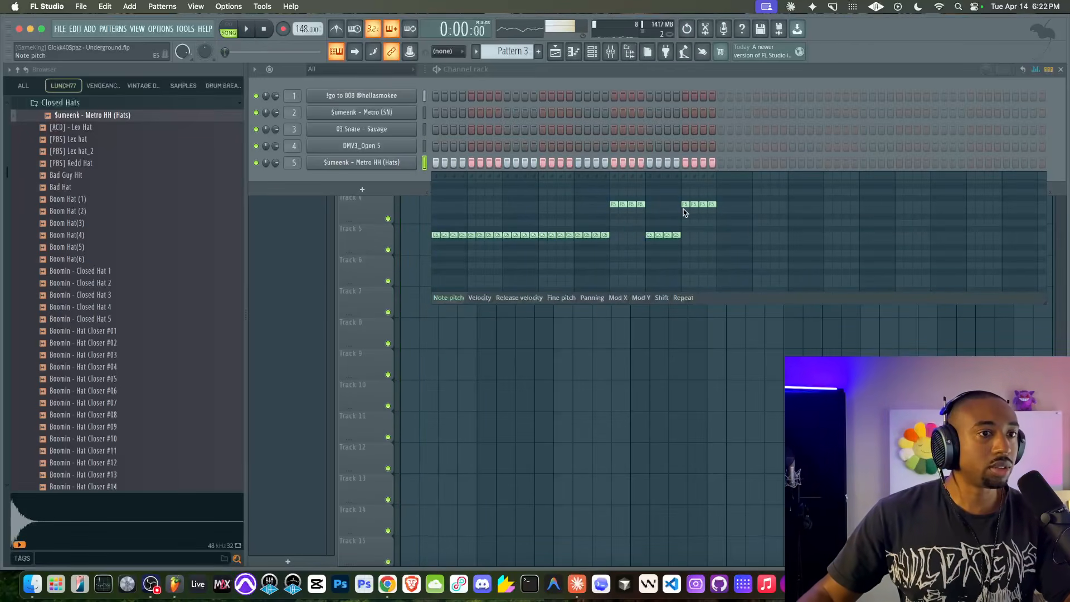
pyautogui.press('space')
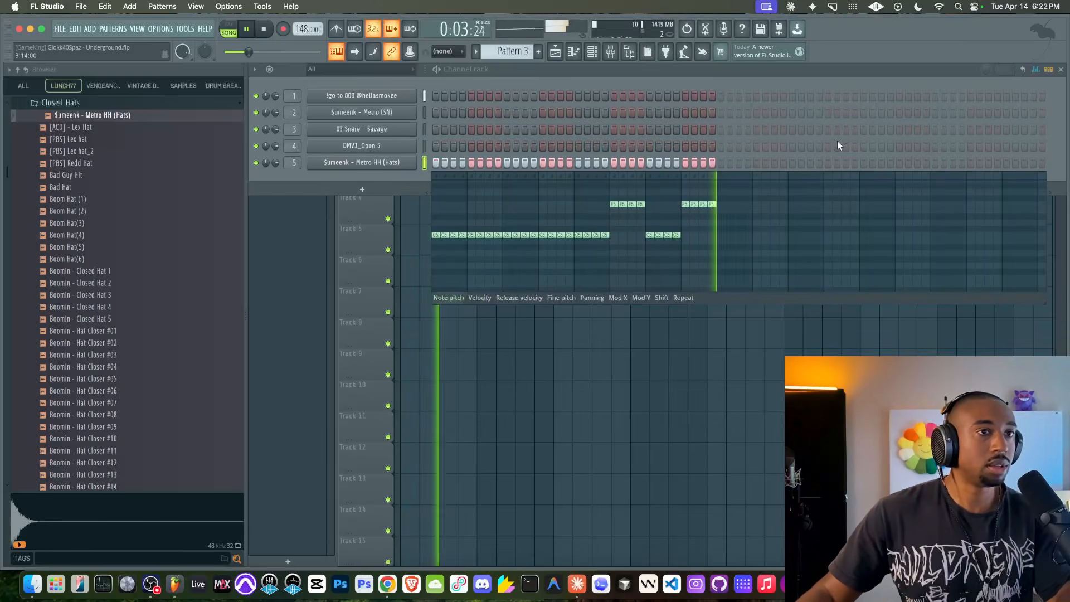
# Save the project, switch to a new empty Pattern 4, and stop playback with the playlist in view.
pyautogui.rightClick(601, 388)
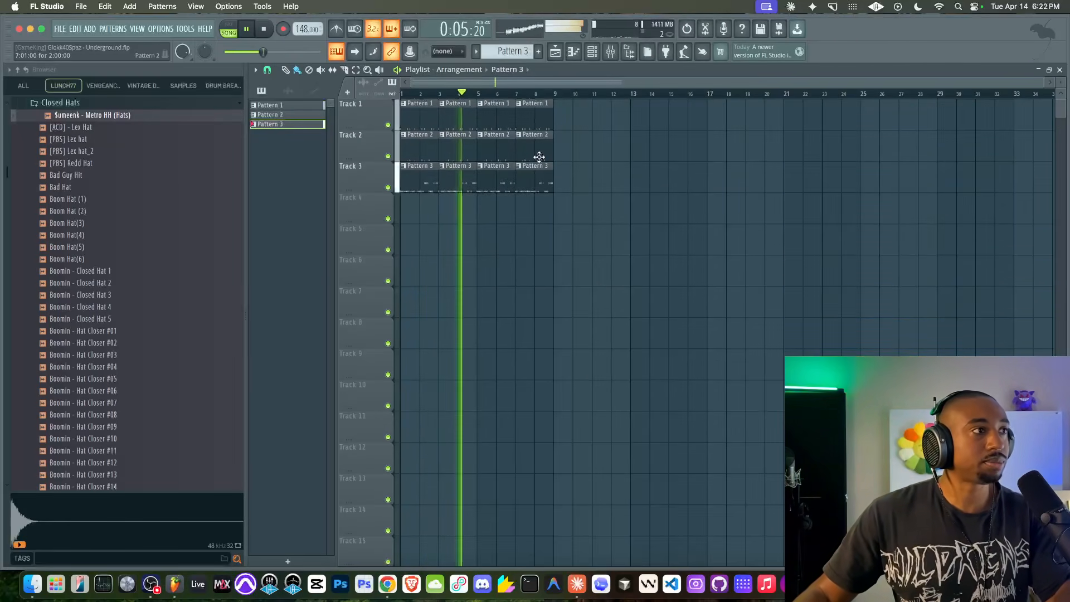
pyautogui.press('super+s')
pyautogui.click(592, 52)
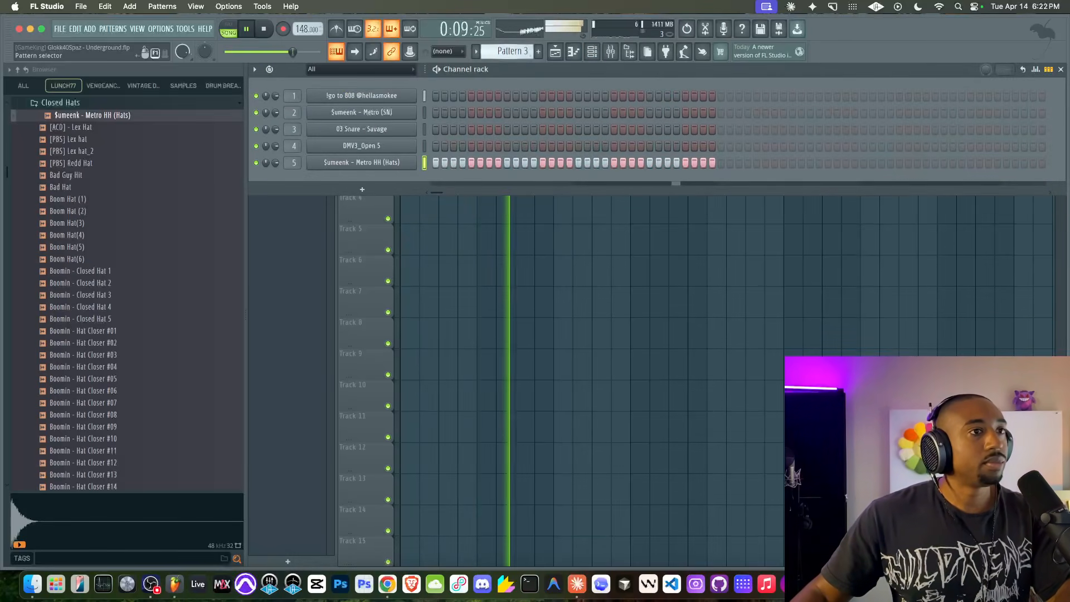
pyautogui.moveTo(512, 52); pyautogui.dragTo(513, 46)
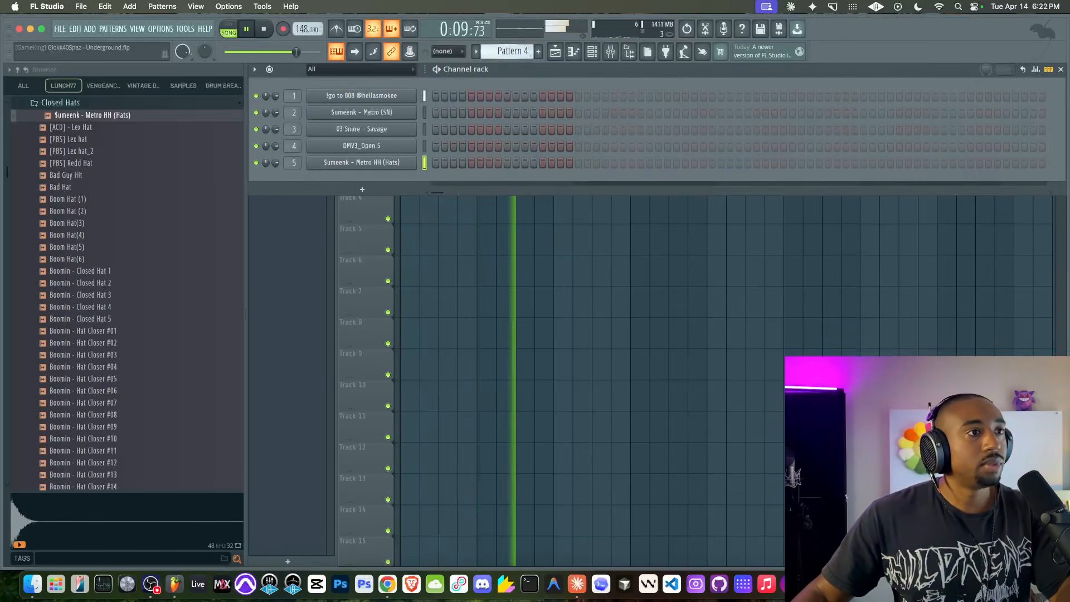
pyautogui.rightClick(575, 200)
pyautogui.press('space')
# Duplicate all clips on Tracks 1–3 directly after the originals and shift the whole arrangement to start at bar 2.
pyautogui.hotkey('ctrl', 'a')
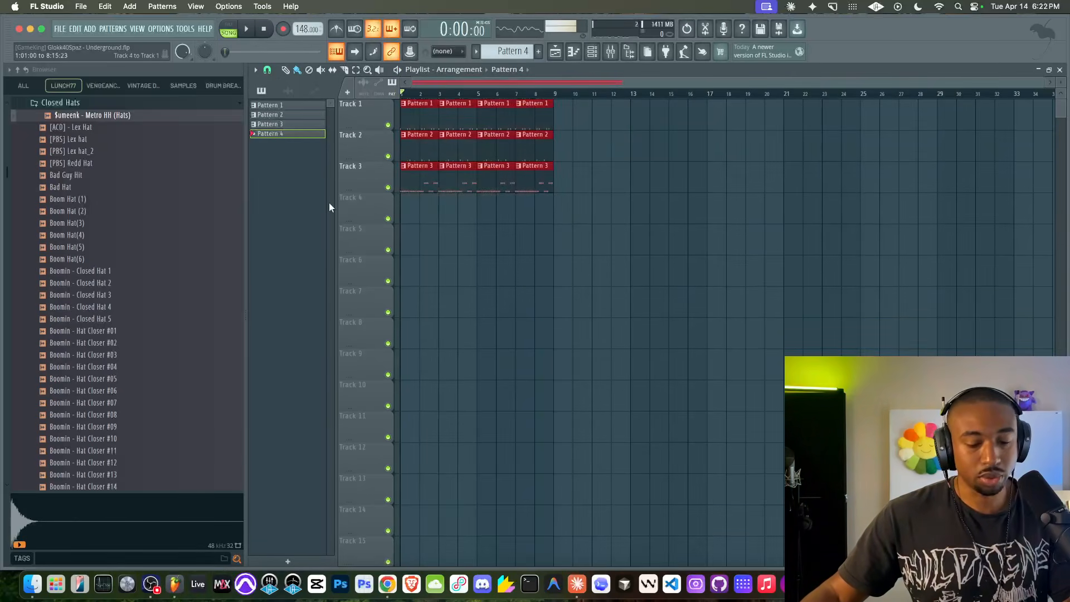
pyautogui.hotkey('ctrl', 'b')
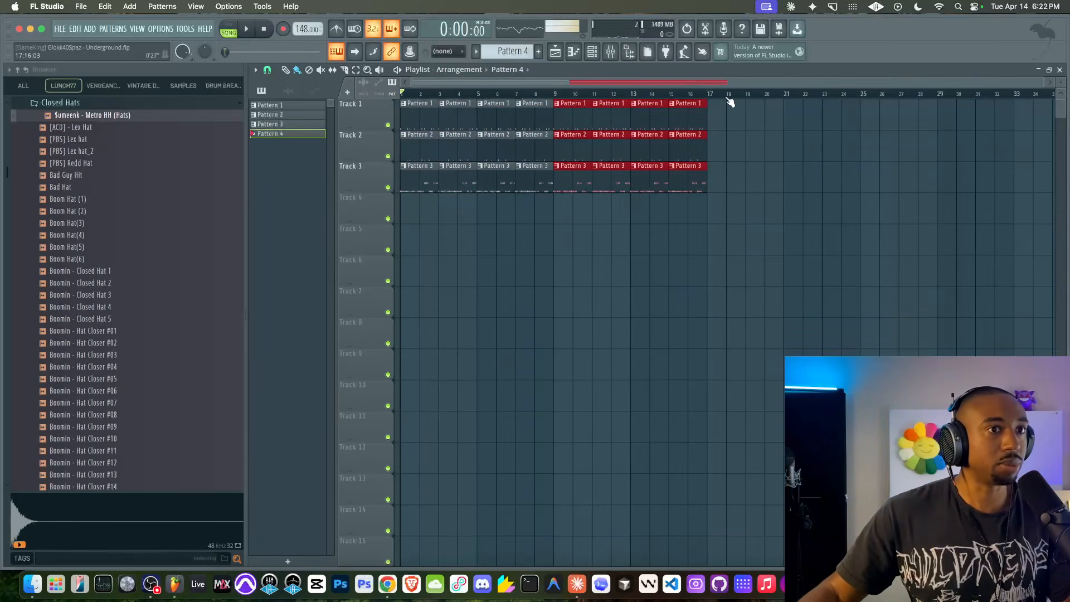
pyautogui.hotkey('ctrl', 'a')
pyautogui.moveTo(413, 114); pyautogui.dragTo(437, 117)
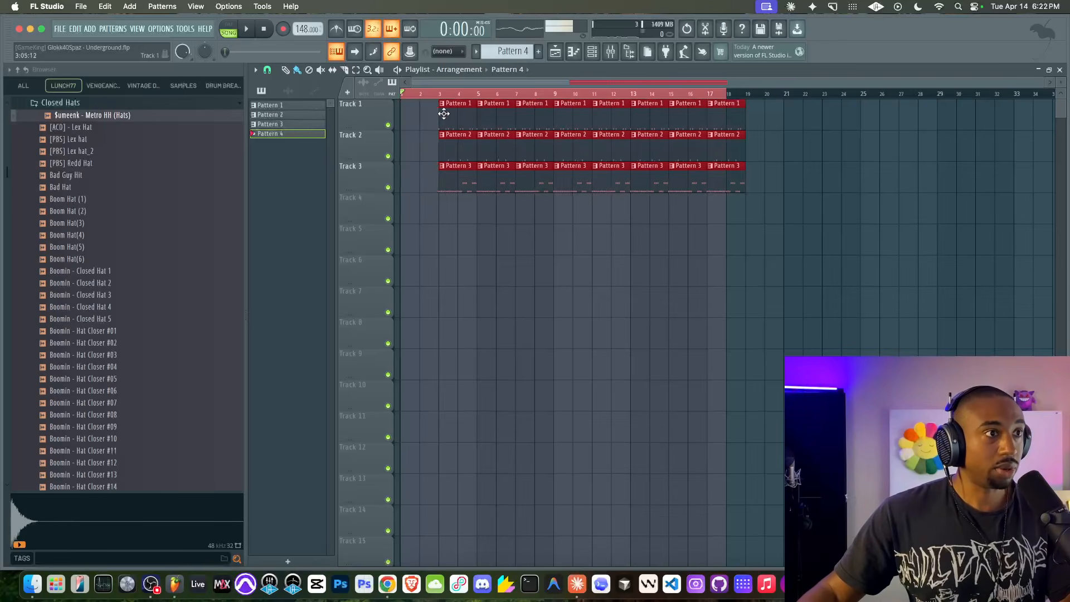
# Select the KORG mixer track with input A LINE 5 - A LINE 6 and add an empty Sampler channel in Pattern 4.
pyautogui.click(611, 51)
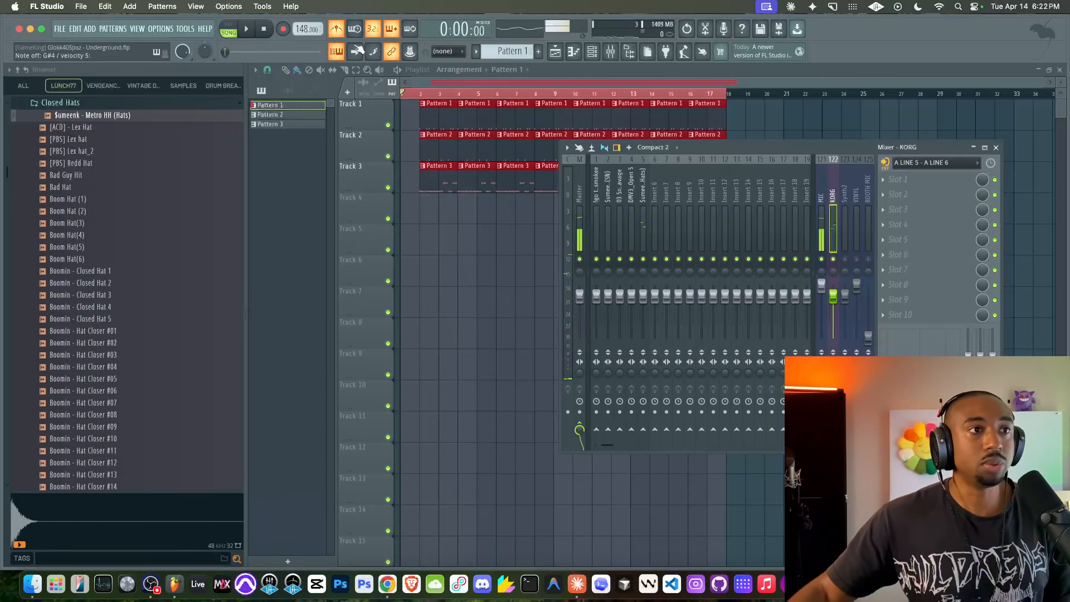
pyautogui.click(594, 53)
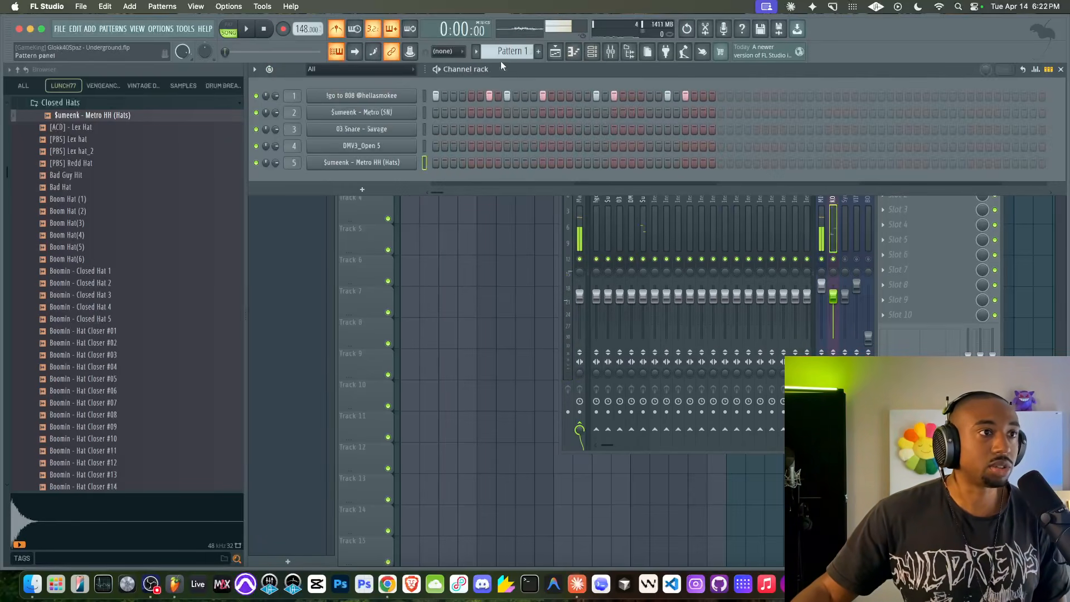
pyautogui.scroll(-3, 509, 51)
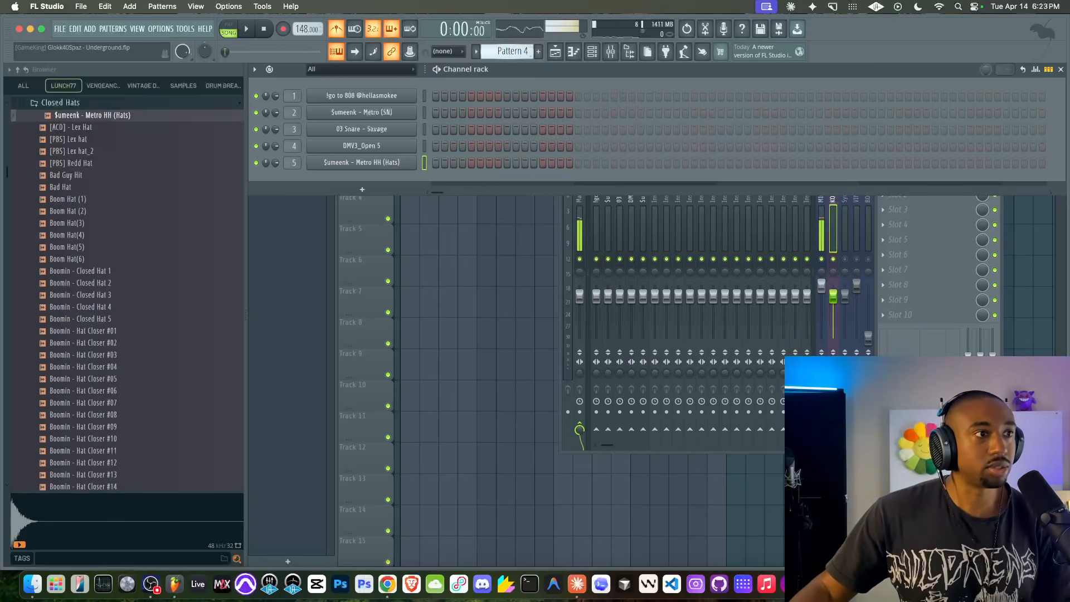
pyautogui.click(363, 190)
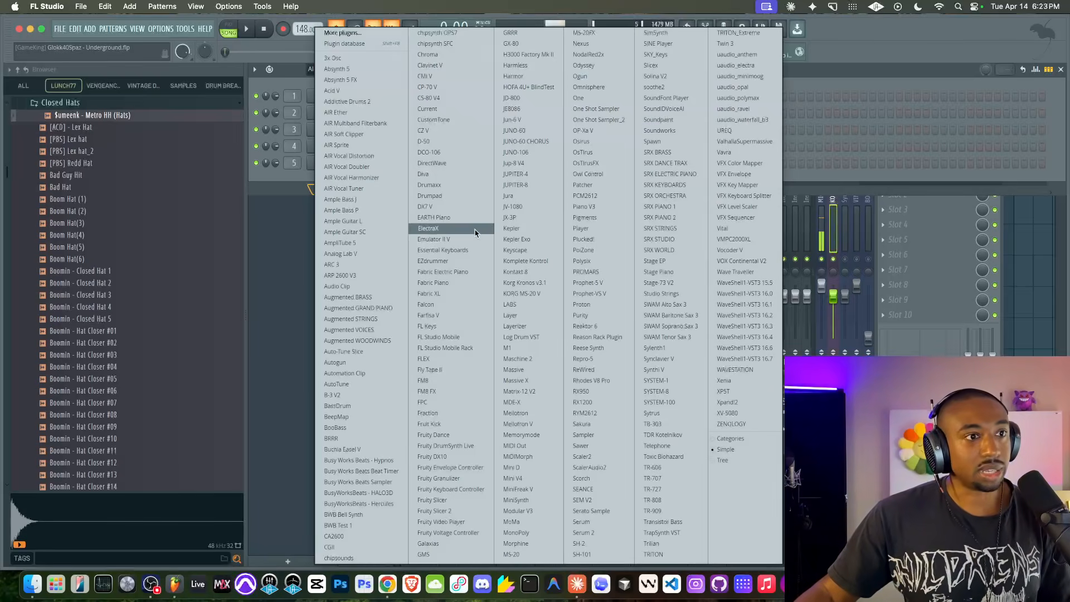
pyautogui.click(583, 435)
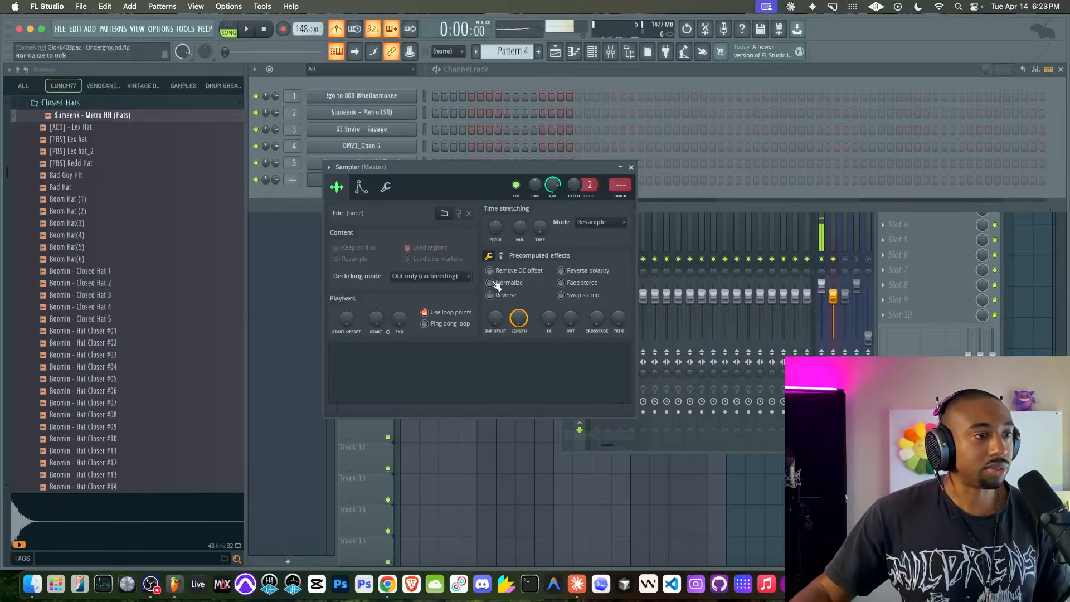
pyautogui.click(632, 167)
# Record a KORG audio take into the playlist on Track 4 from bar 1 to bar 18.
pyautogui.rightClick(447, 306)
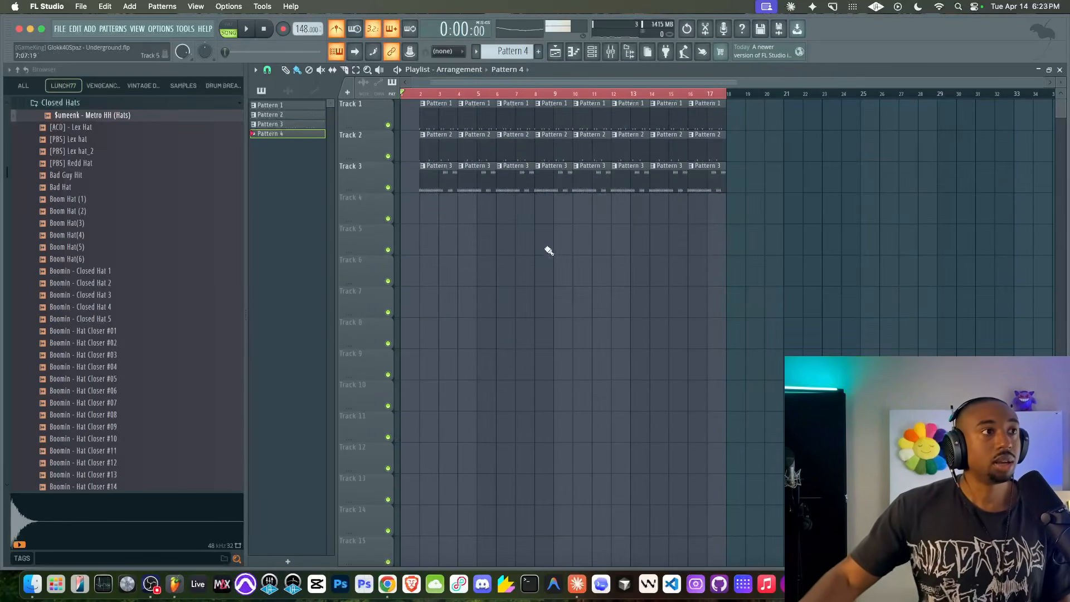
pyautogui.click(252, 31)
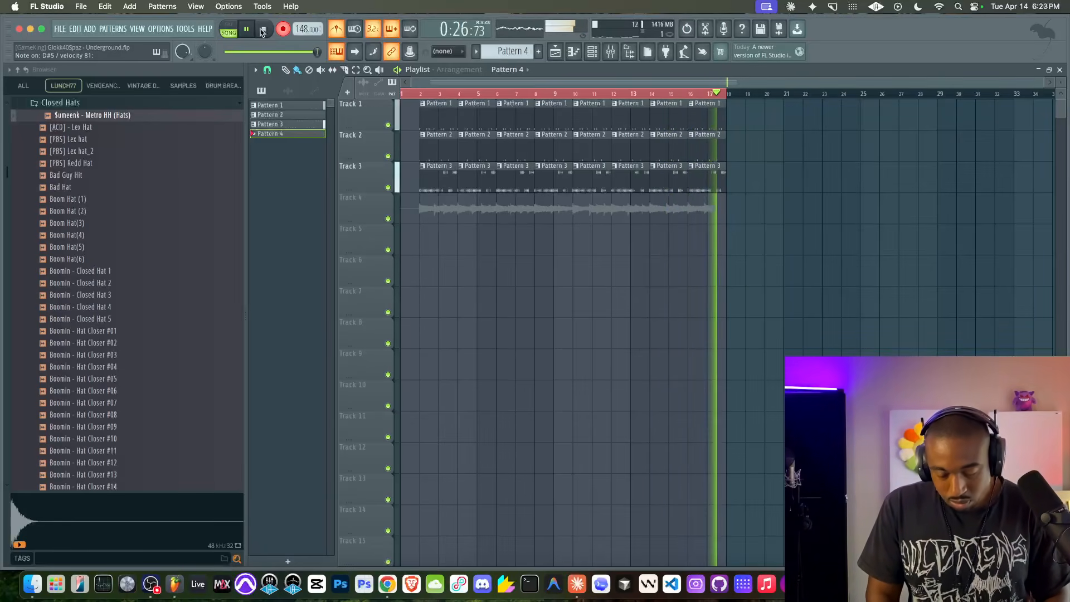
pyautogui.click(262, 32)
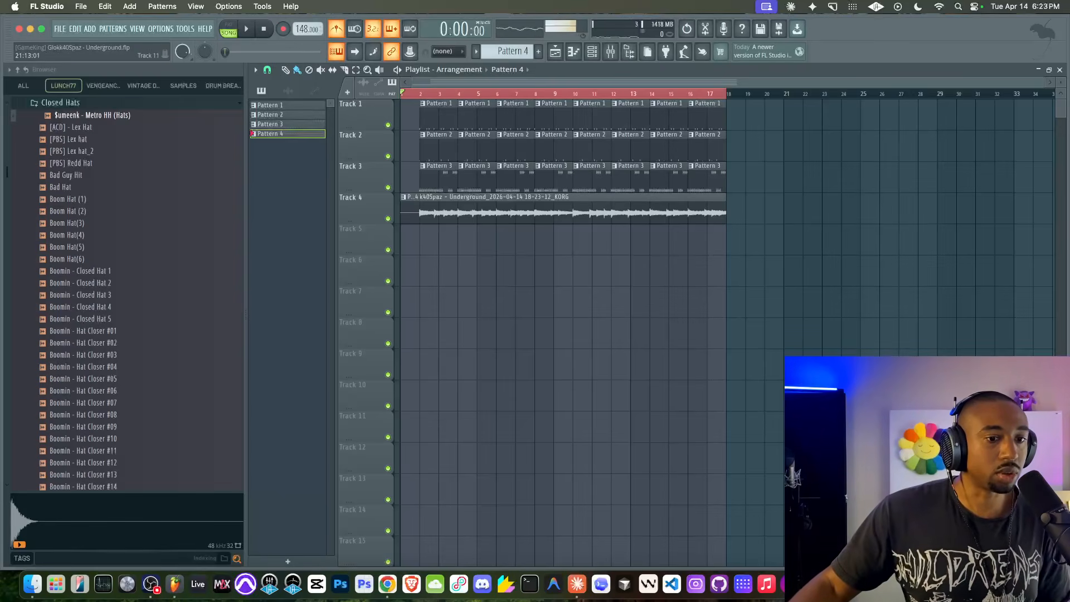
# Display the Bb Altered Dom 9 (#5 #9) chord in root position in Busy Works Beats Chord Codes, and return to FL Studio.
pyautogui.click(860, 584)
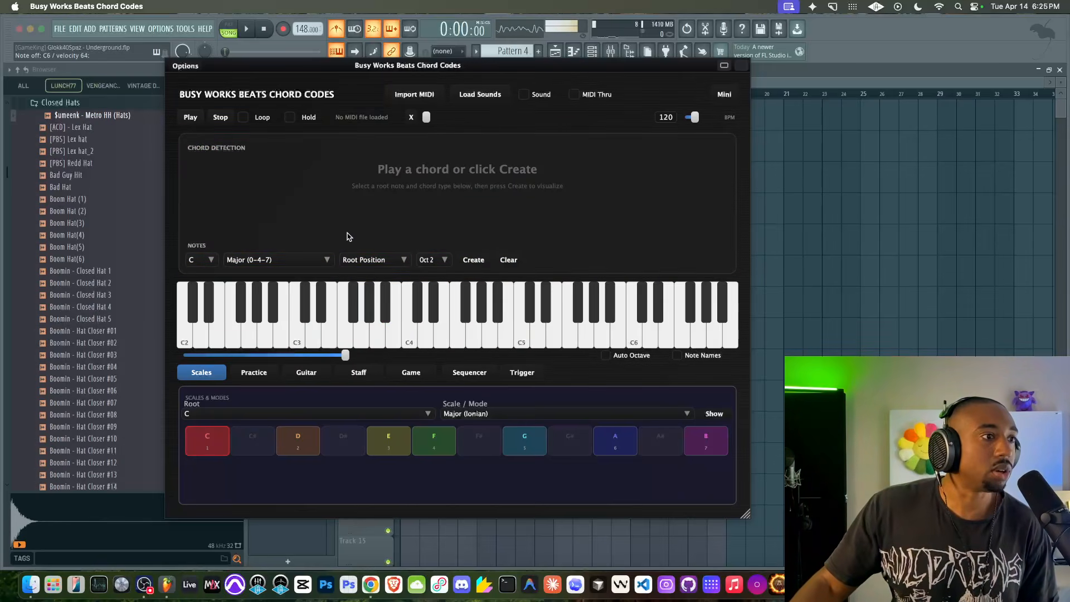
pyautogui.click(327, 257)
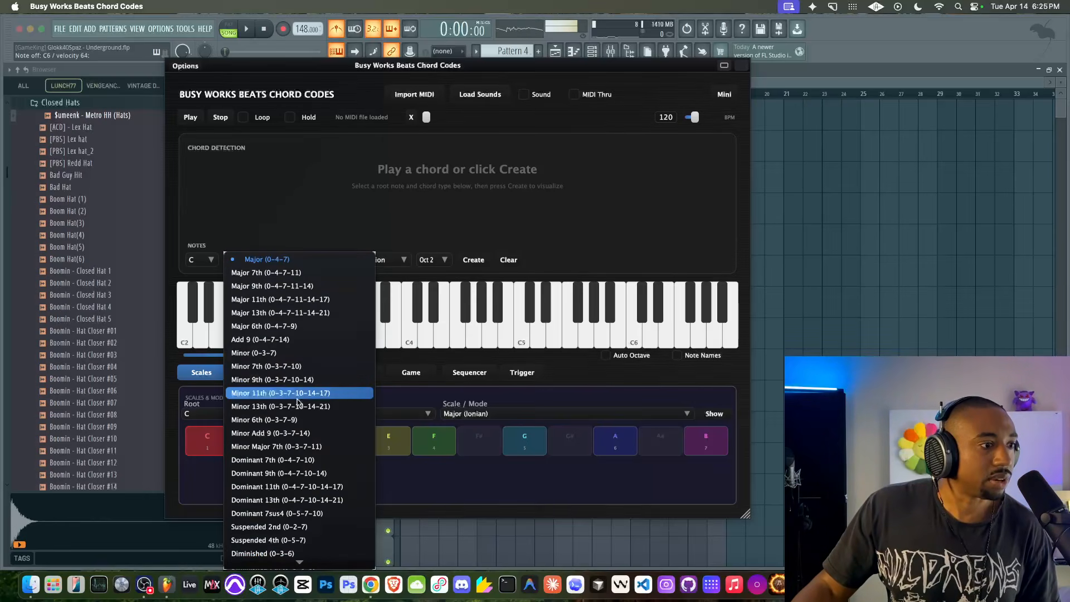
pyautogui.scroll(-3, 295, 412)
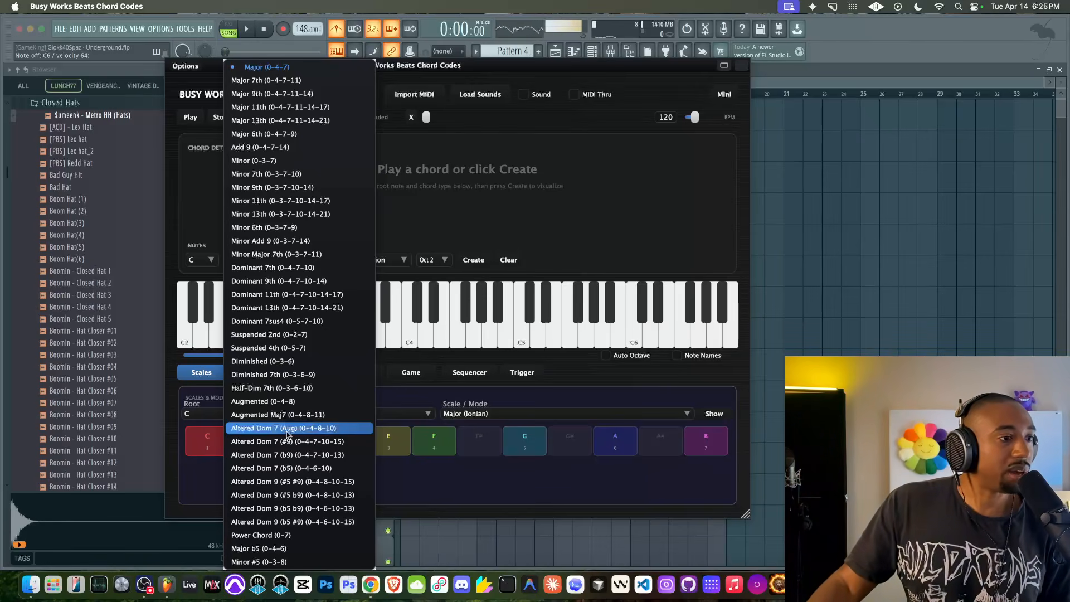
pyautogui.click(292, 483)
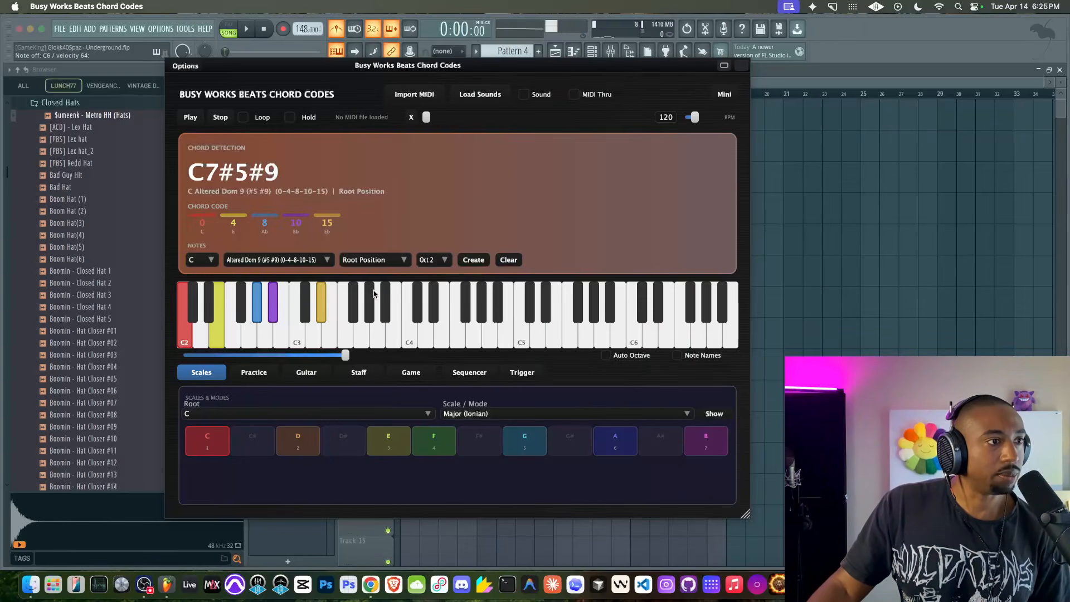
pyautogui.click(206, 259)
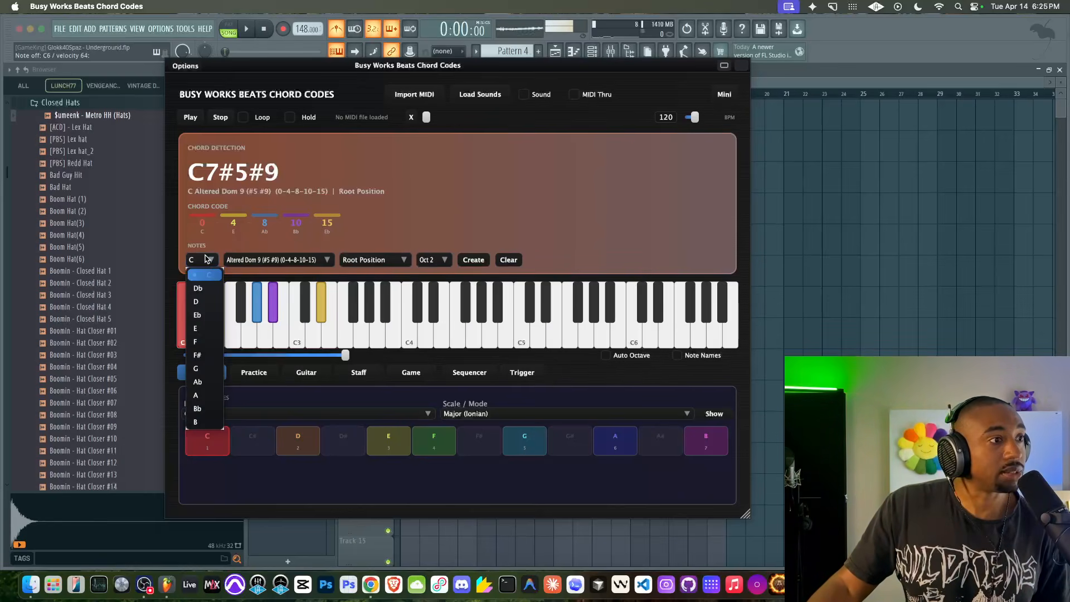
pyautogui.click(202, 406)
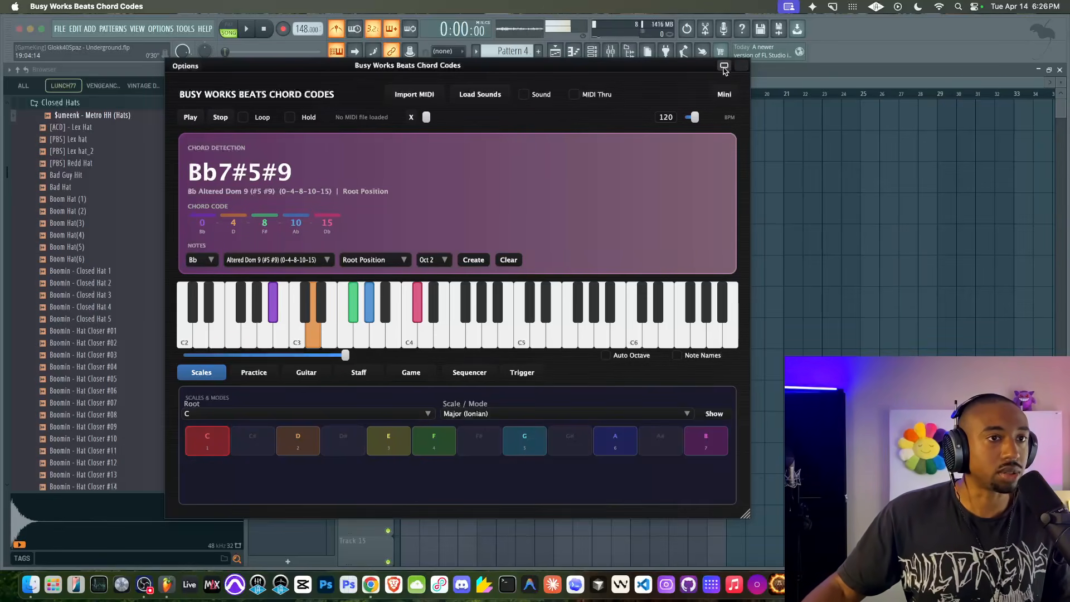
pyautogui.click(763, 85)
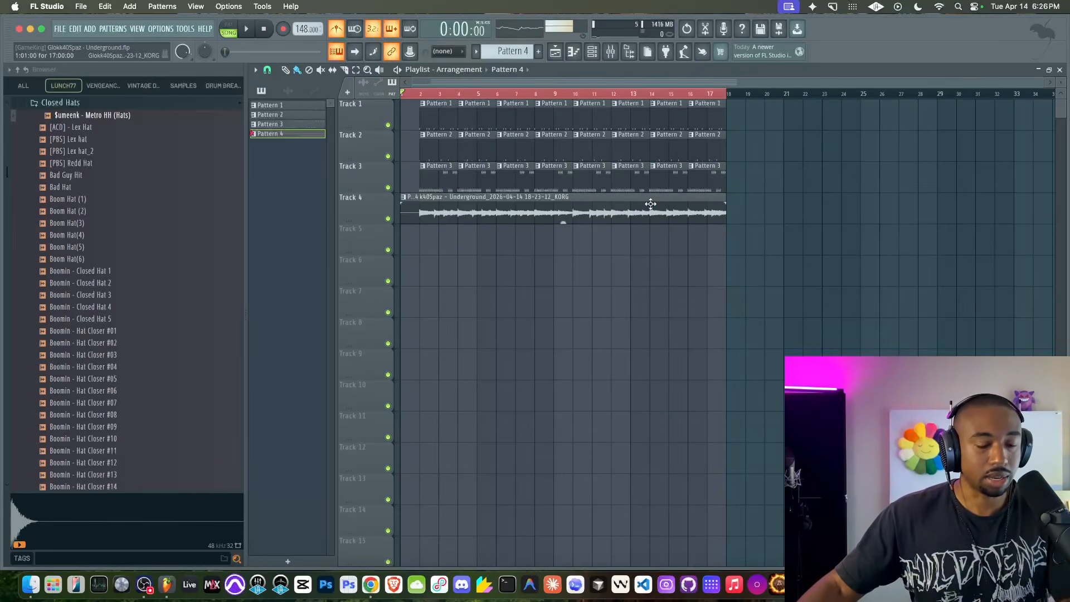
# Duplicate the Track 1–3 clips from bar 18 to bar 34, select the time range from bar 16, and place the playhead at bar 15.
pyautogui.moveTo(749, 193); pyautogui.dragTo(735, 102)
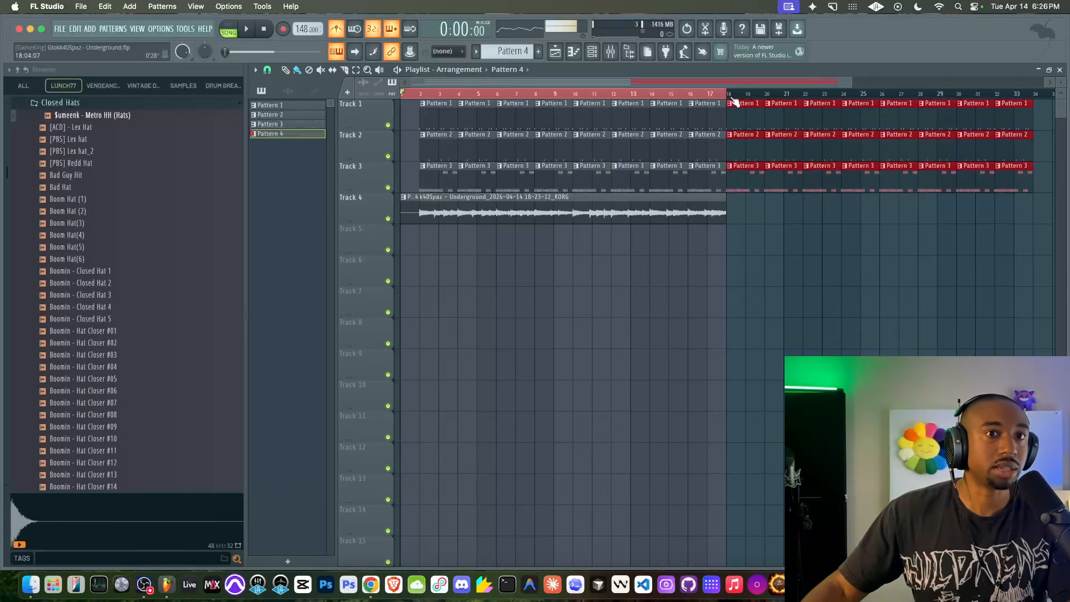
pyautogui.moveTo(1035, 95); pyautogui.dragTo(685, 96)
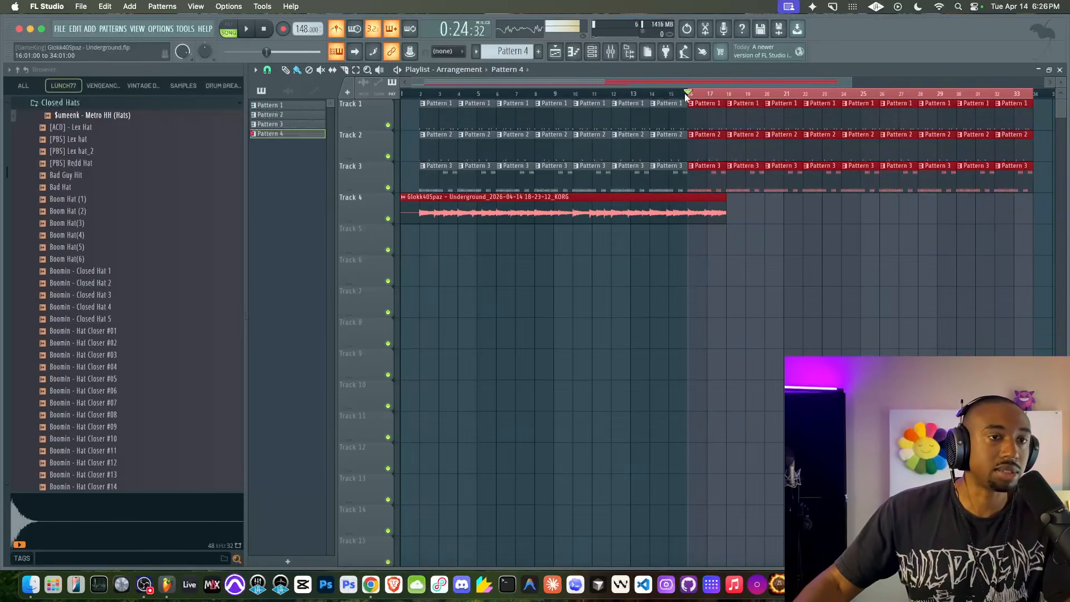
pyautogui.click(669, 93)
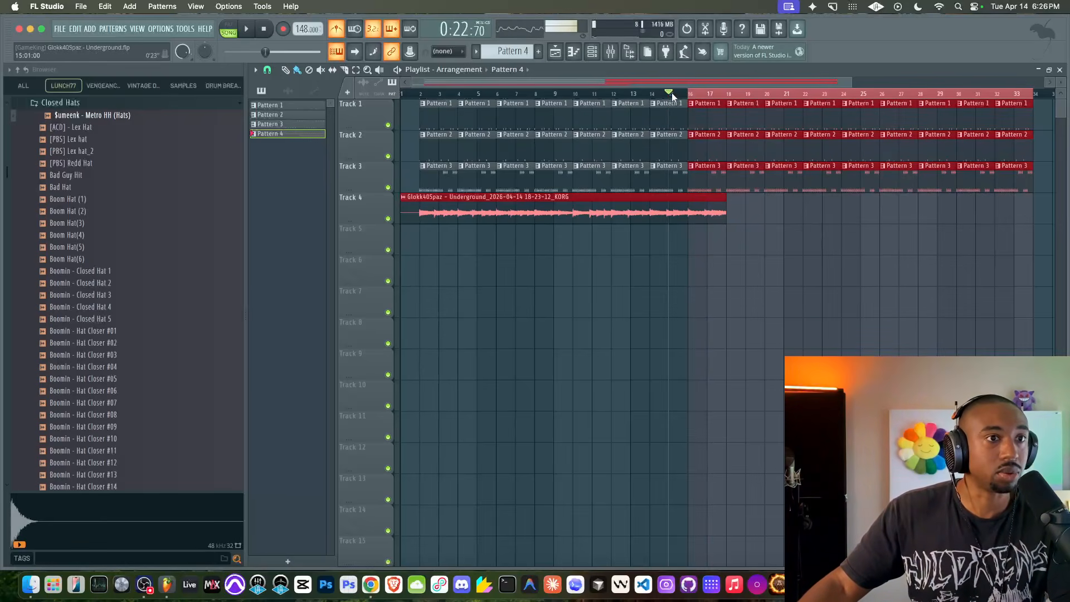
# Ready the KORG mixer track for recording over the bar 16 to 34 time selection and save the project.
pyautogui.click(629, 52)
pyautogui.click(612, 51)
pyautogui.click(589, 199)
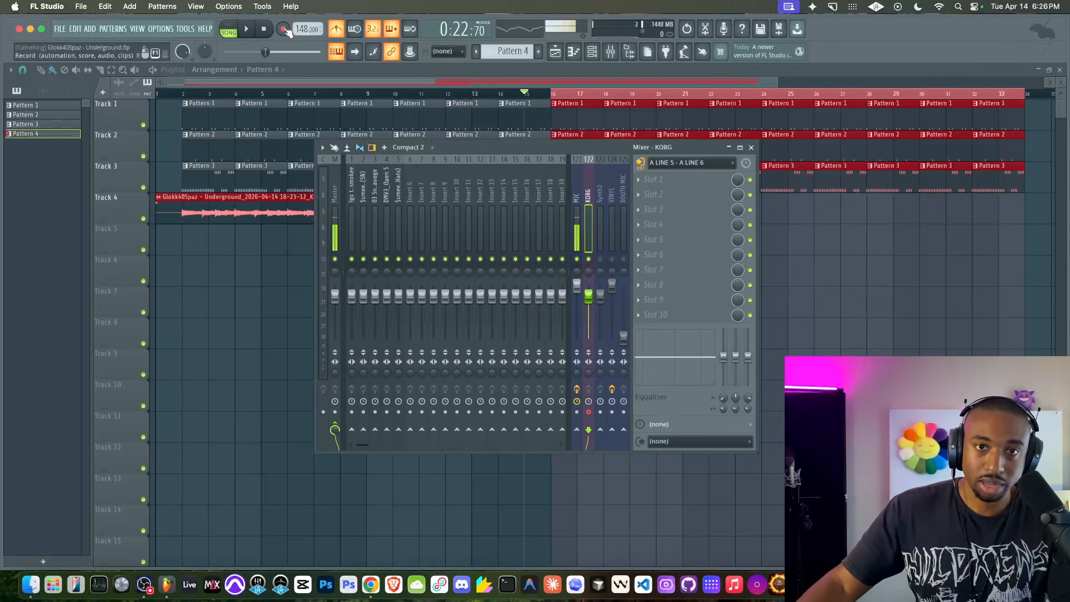
pyautogui.moveTo(1041, 95); pyautogui.dragTo(554, 96)
pyautogui.press('super+s')
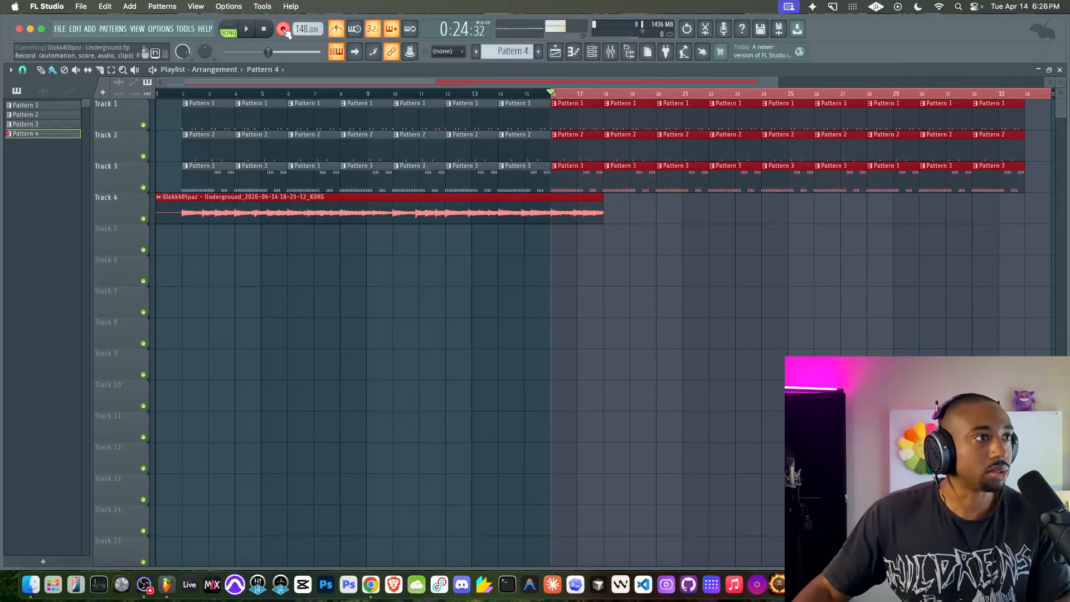
pyautogui.press('space')
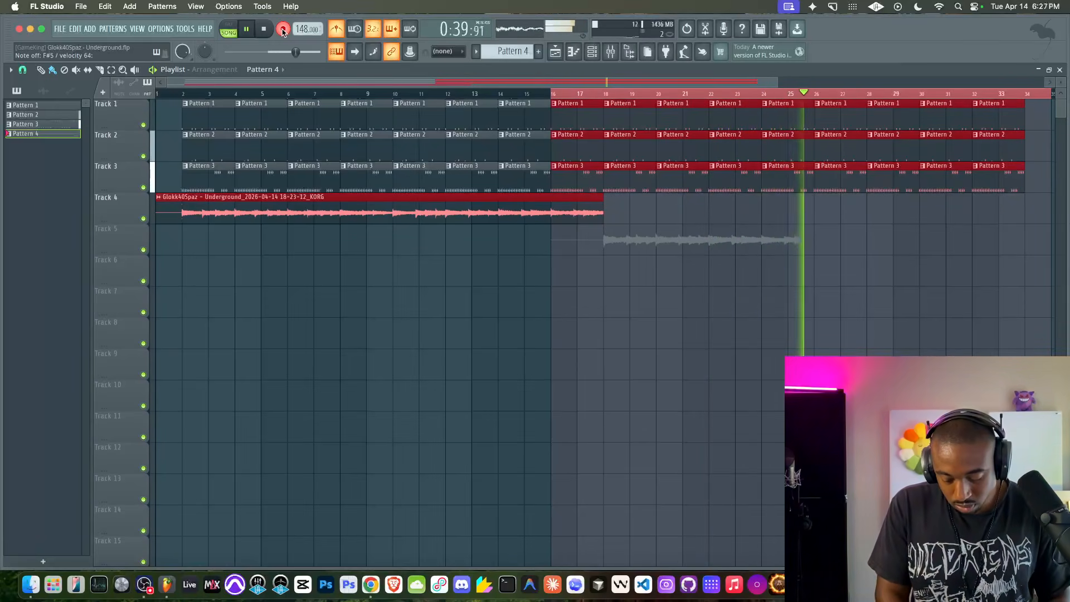
pyautogui.press('space')
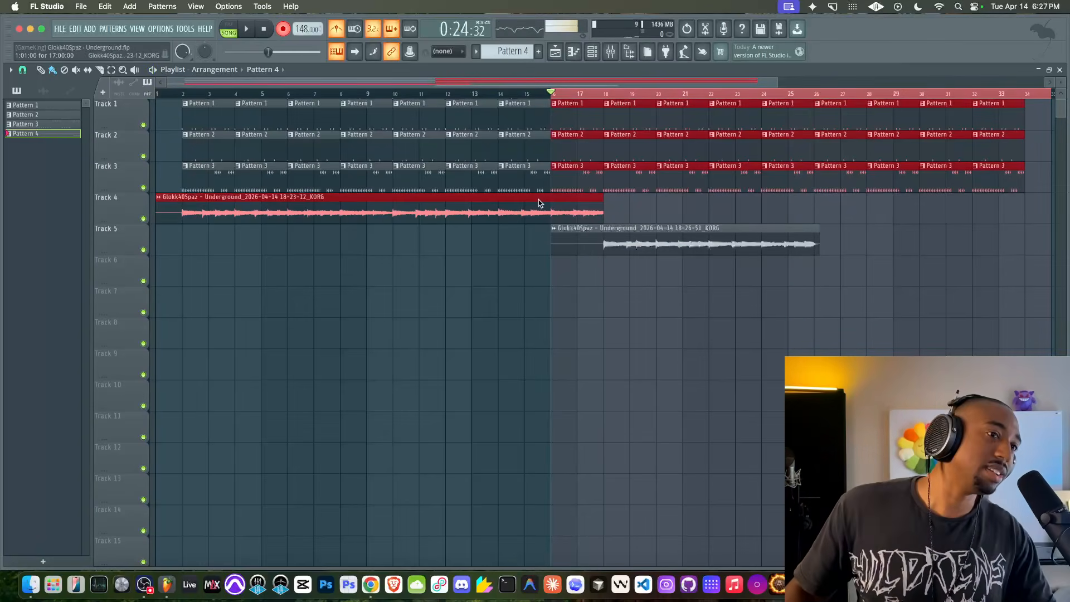
pyautogui.rightClick(612, 248)
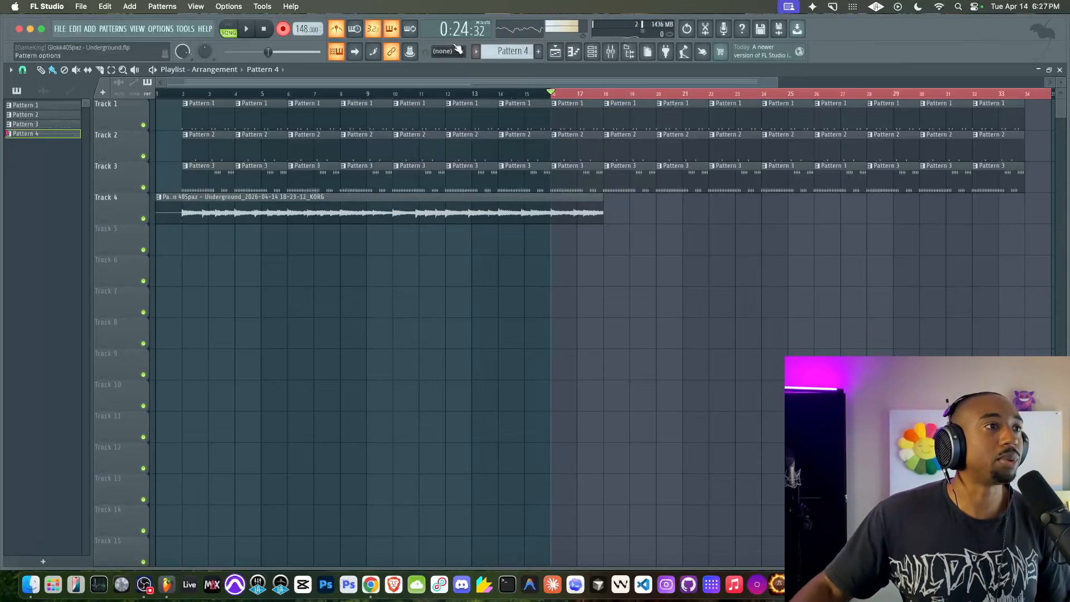
# Record a KORG take on Track 5 from bar 16, slice it at bar 26 and delete the leftover tail.
pyautogui.click(254, 29)
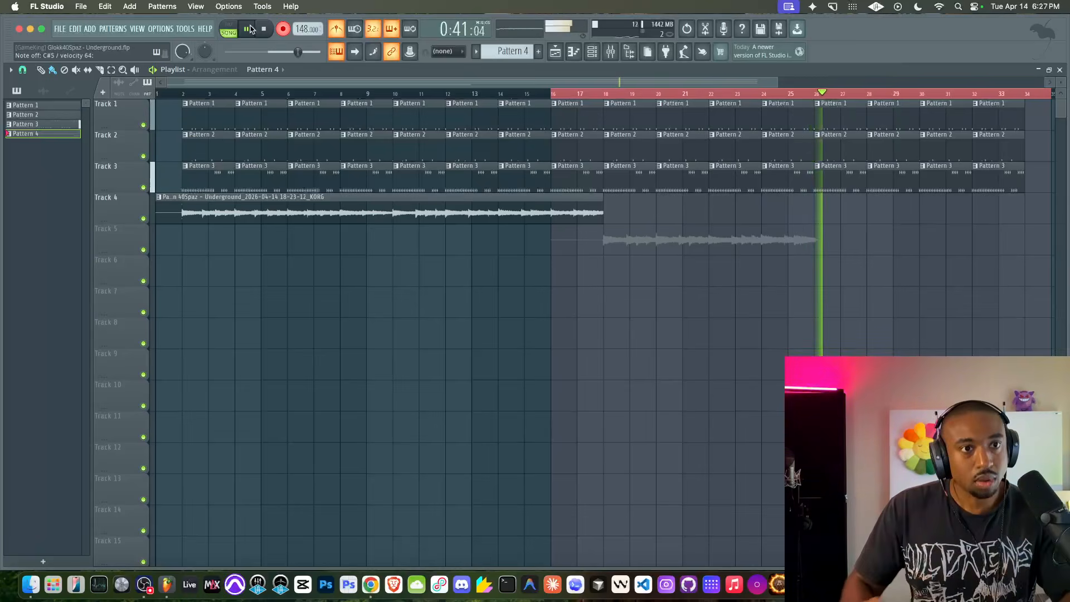
pyautogui.click(251, 29)
pyautogui.click(286, 29)
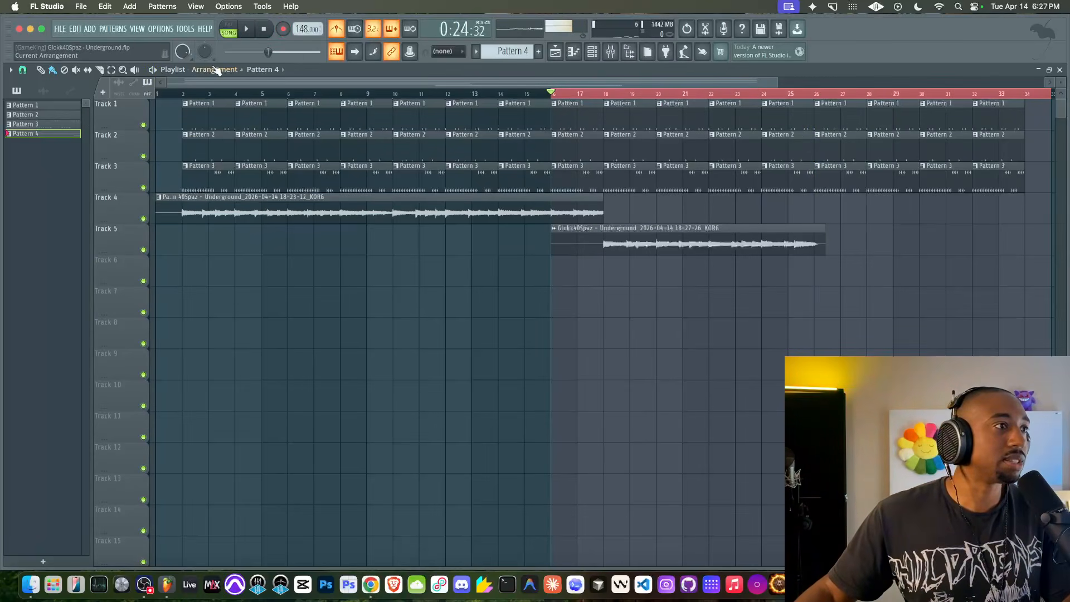
pyautogui.click(101, 70)
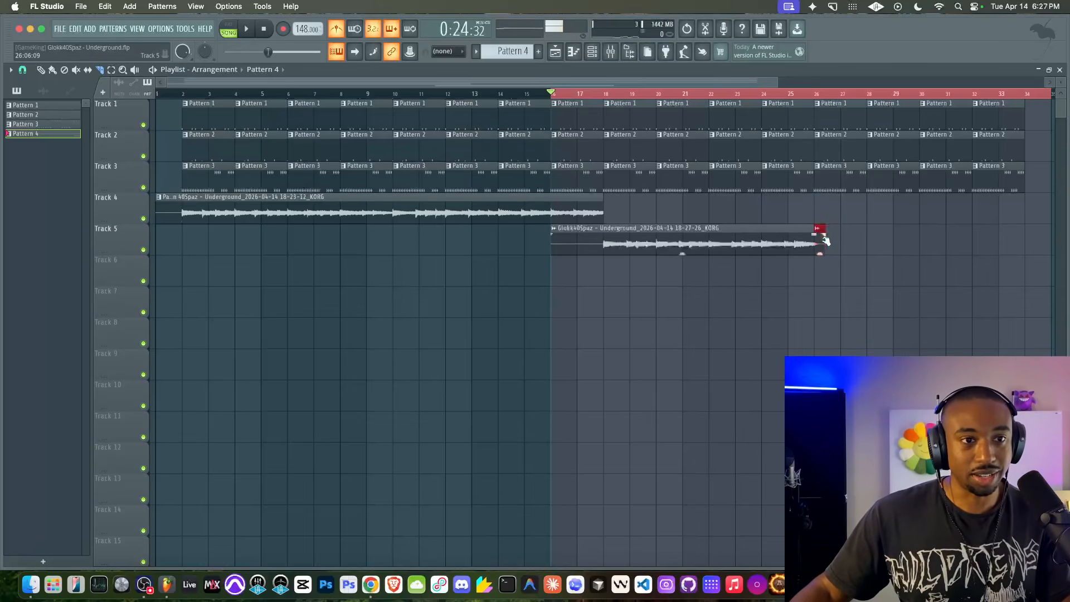
pyautogui.keyDown('super'); pyautogui.click(697, 236); pyautogui.keyUp('super')
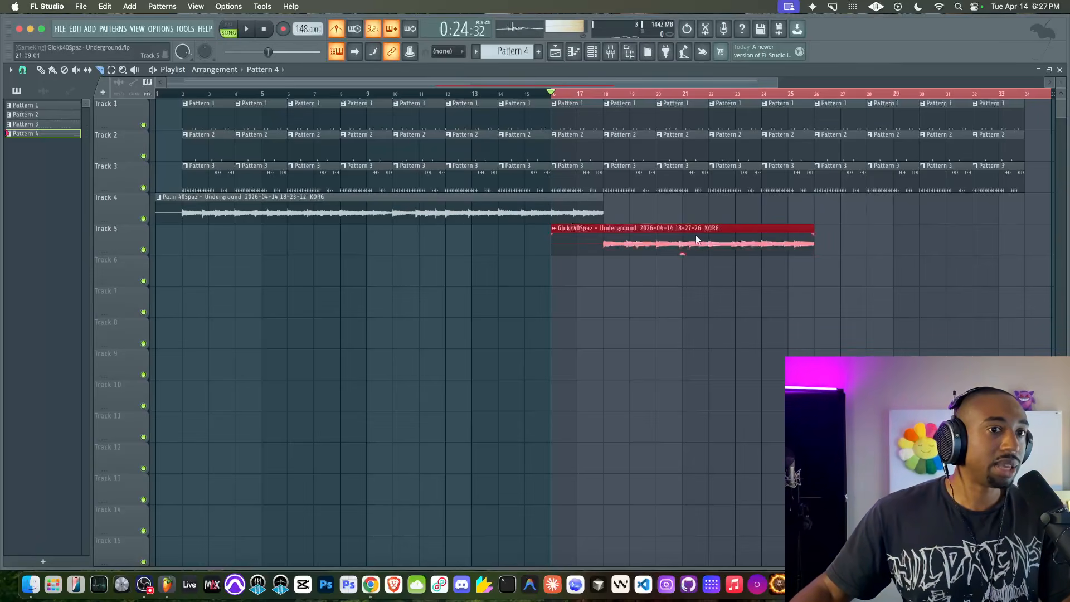
# Copy the Track 4 KORG take onto Track 6, positioned from bar 17 to bar 34.
pyautogui.keyDown('super'); pyautogui.click(430, 215); pyautogui.keyUp('super')
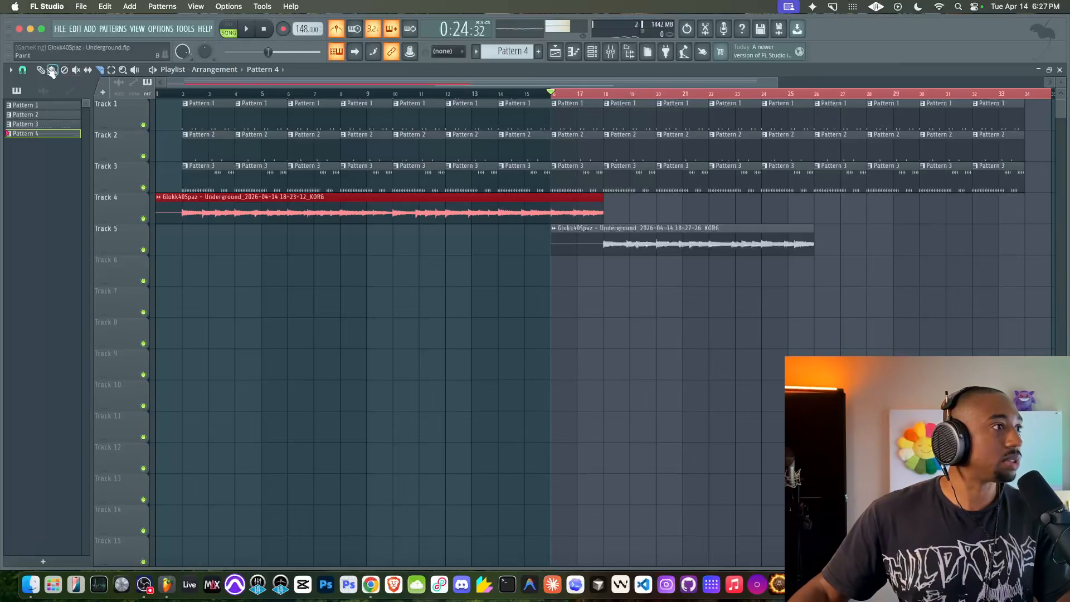
pyautogui.moveTo(235, 204); pyautogui.dragTo(519, 267)
pyautogui.moveTo(166, 208); pyautogui.dragTo(165, 279)
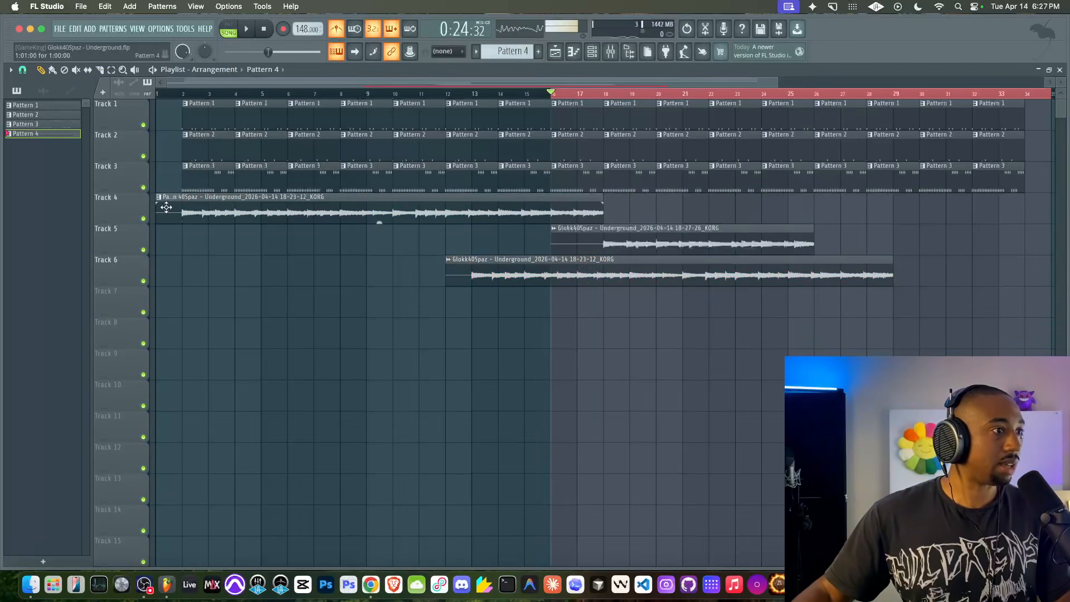
pyautogui.rightClick(166, 280)
pyautogui.moveTo(558, 270); pyautogui.dragTo(671, 267)
pyautogui.scroll(-3, 670, 267)
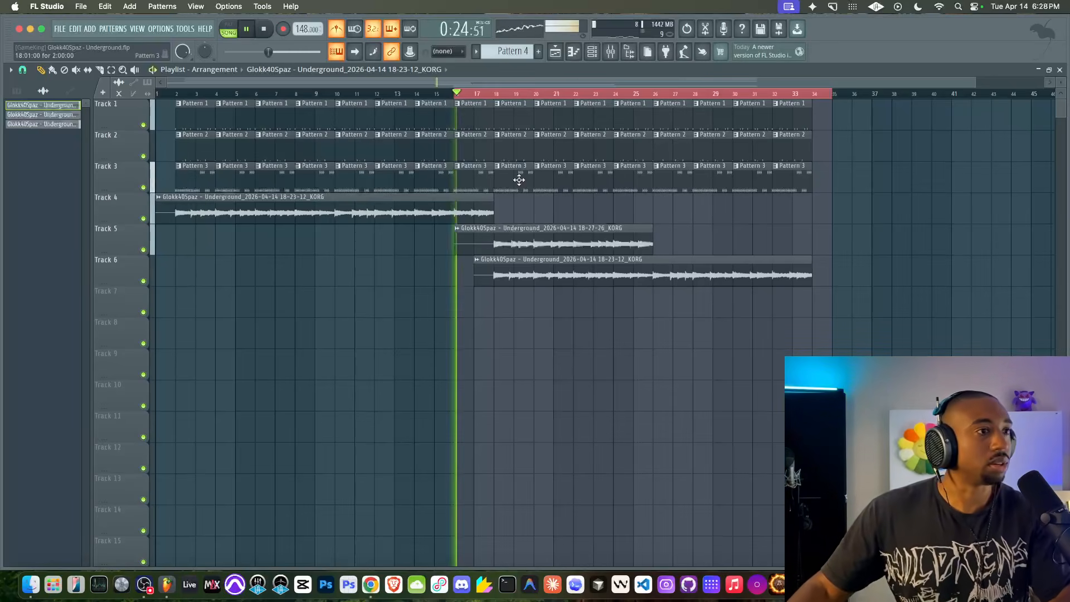
# Filter the channel rack to show only the Unsorted channels.
pyautogui.press('space')
pyautogui.press('F6')
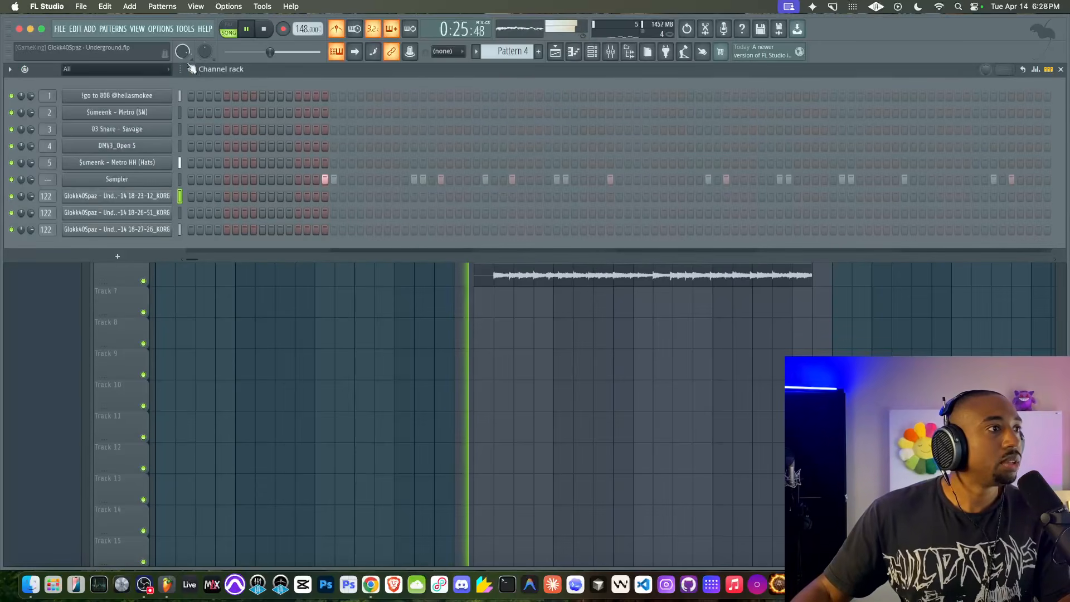
pyautogui.click(146, 68)
pyautogui.click(111, 107)
# Disable the KRONOS KEYBOARD input in the MIDI settings and stop playback.
pyautogui.click(151, 29)
pyautogui.click(164, 50)
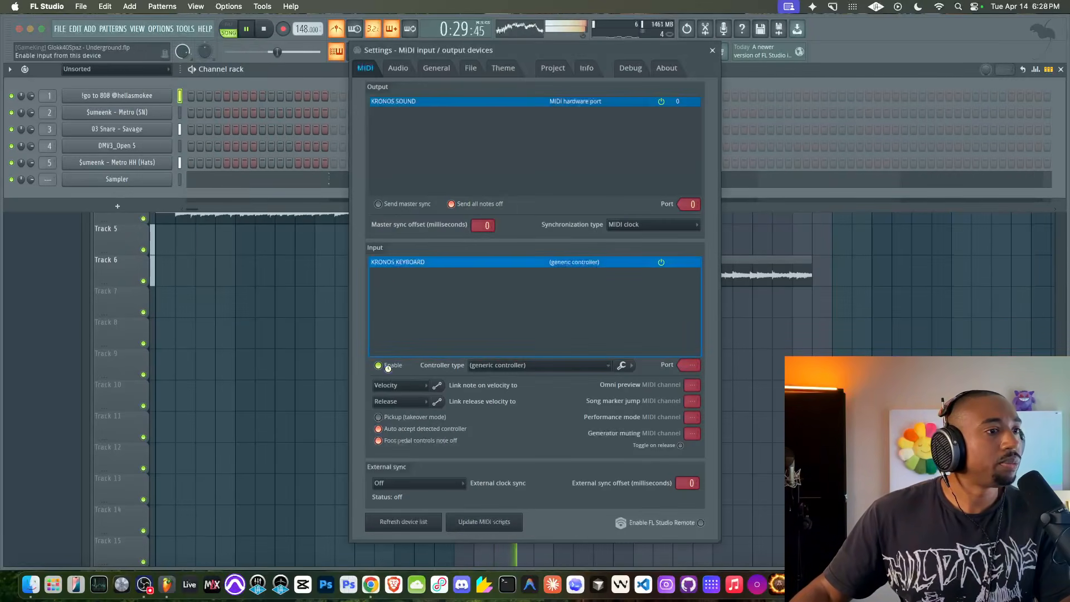
pyautogui.click(713, 50)
pyautogui.press('space')
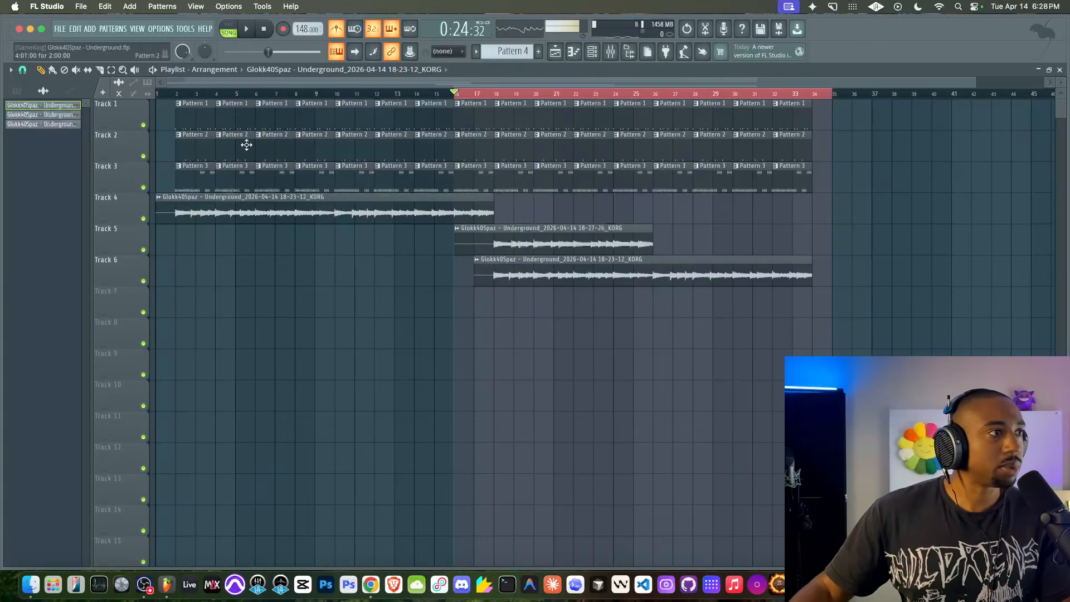
# Slice the Track 6 take at bar 26, delete the part before it, and save the project with the playhead at the start.
pyautogui.click(651, 278)
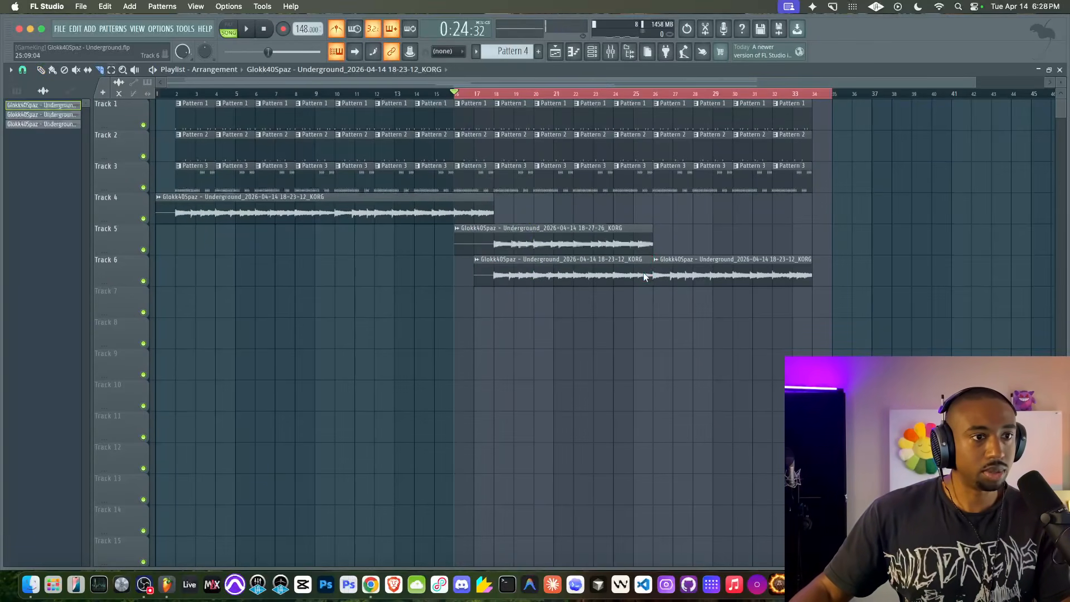
pyautogui.rightClick(640, 272)
pyautogui.click(554, 253)
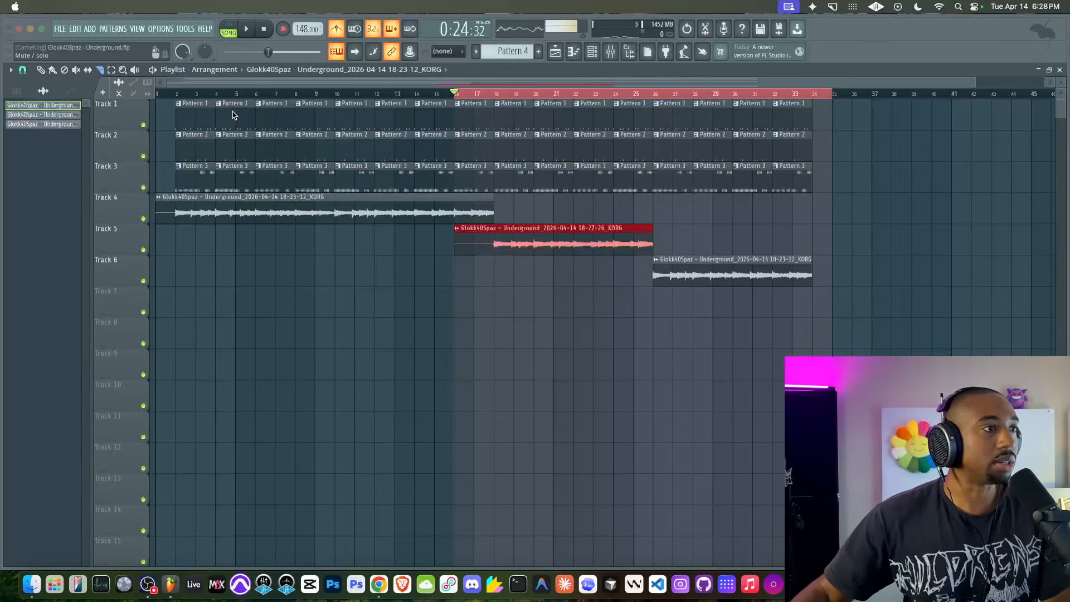
pyautogui.click(325, 367)
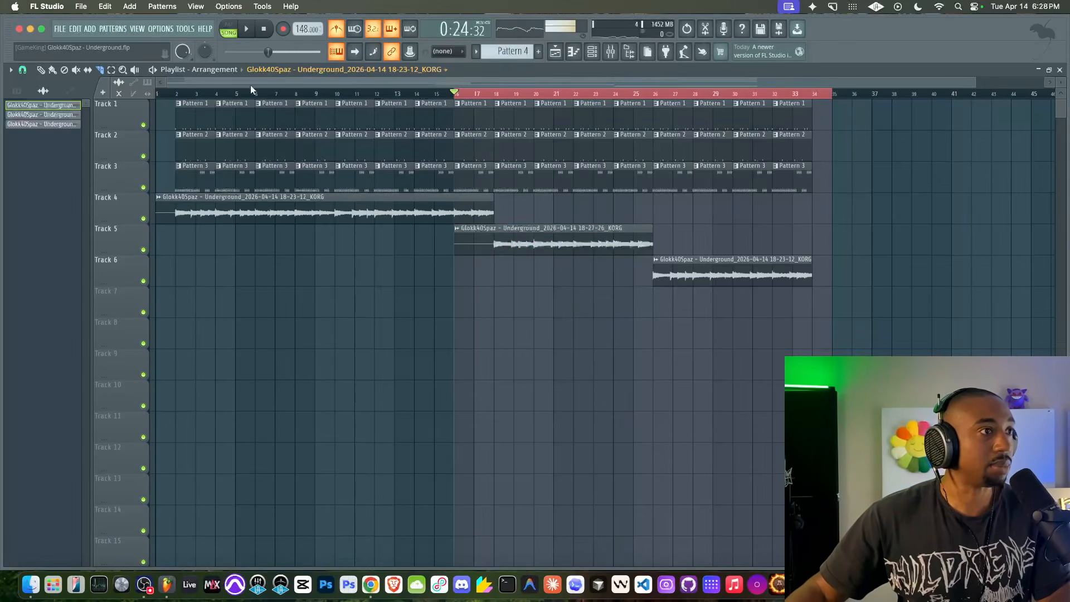
pyautogui.press('super+s')
pyautogui.click(266, 31)
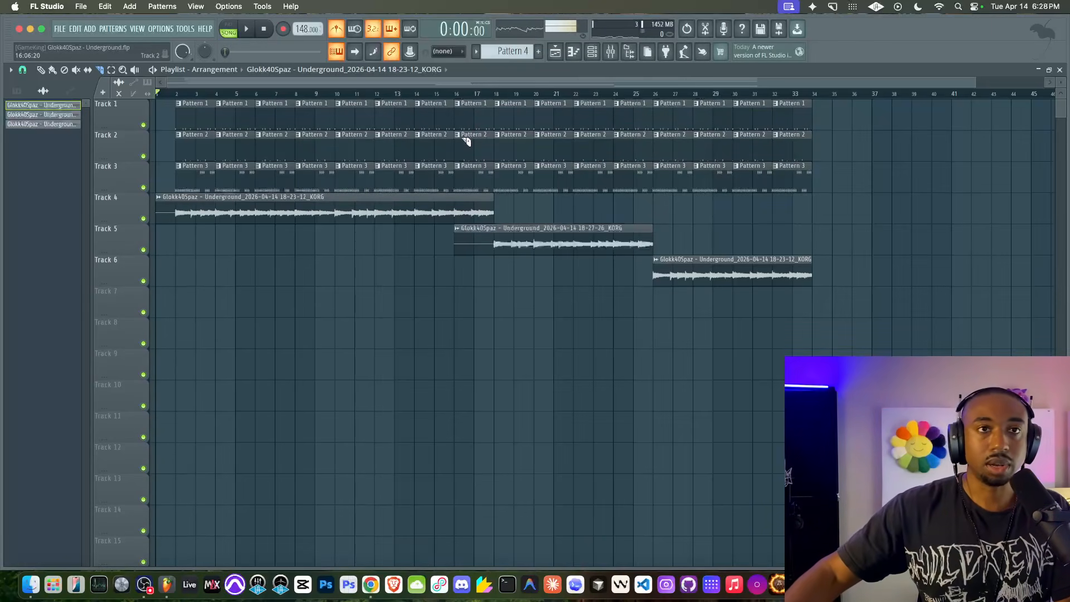
pyautogui.press('super+s')
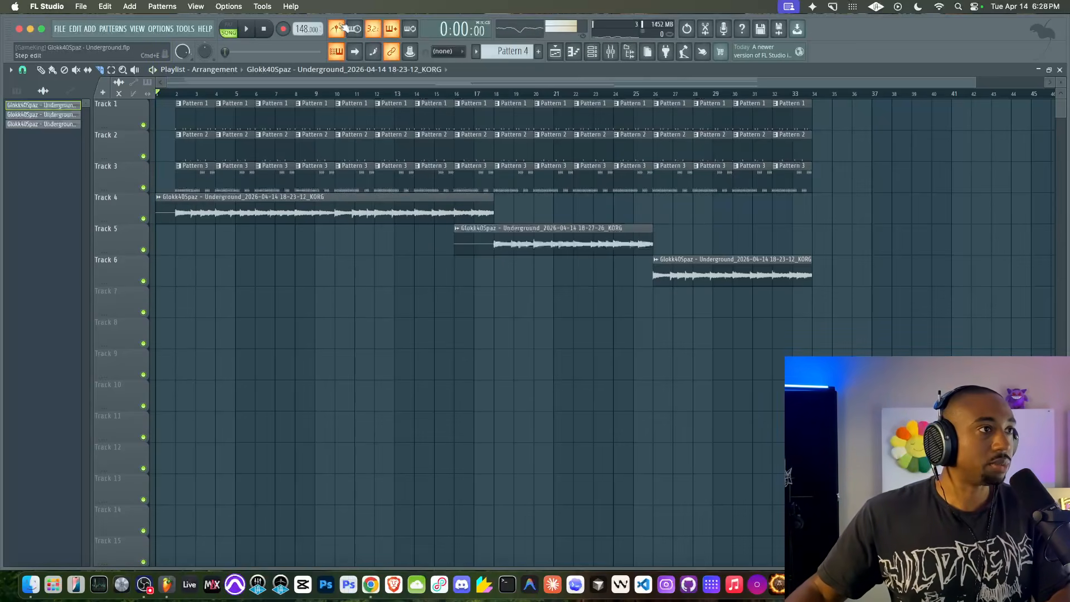
# Add a Busy Works Beats Sampler channel to the channel rack.
pyautogui.press('space')
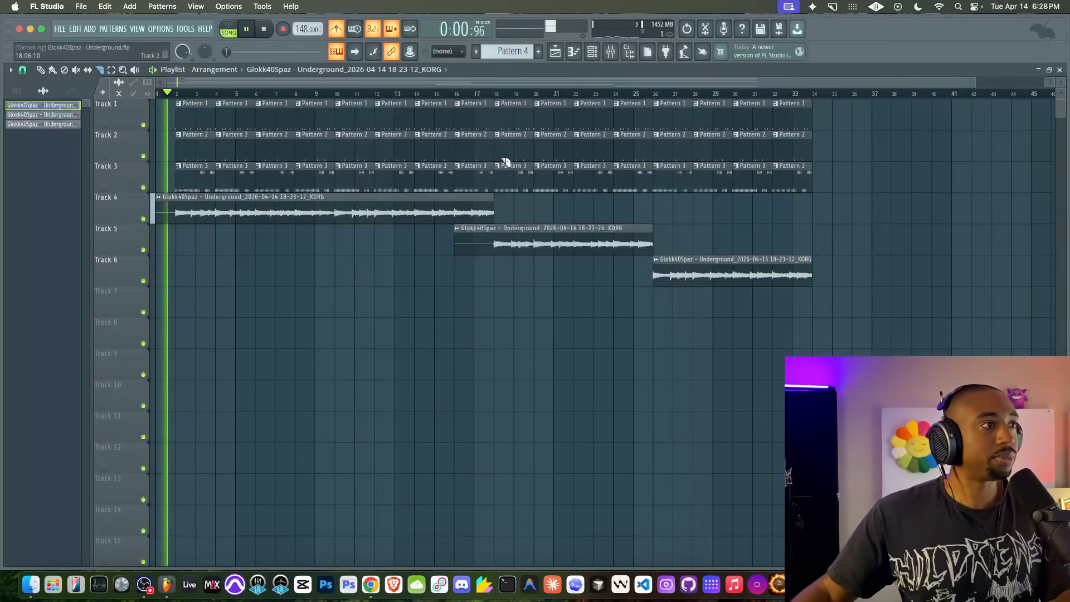
pyautogui.click(593, 52)
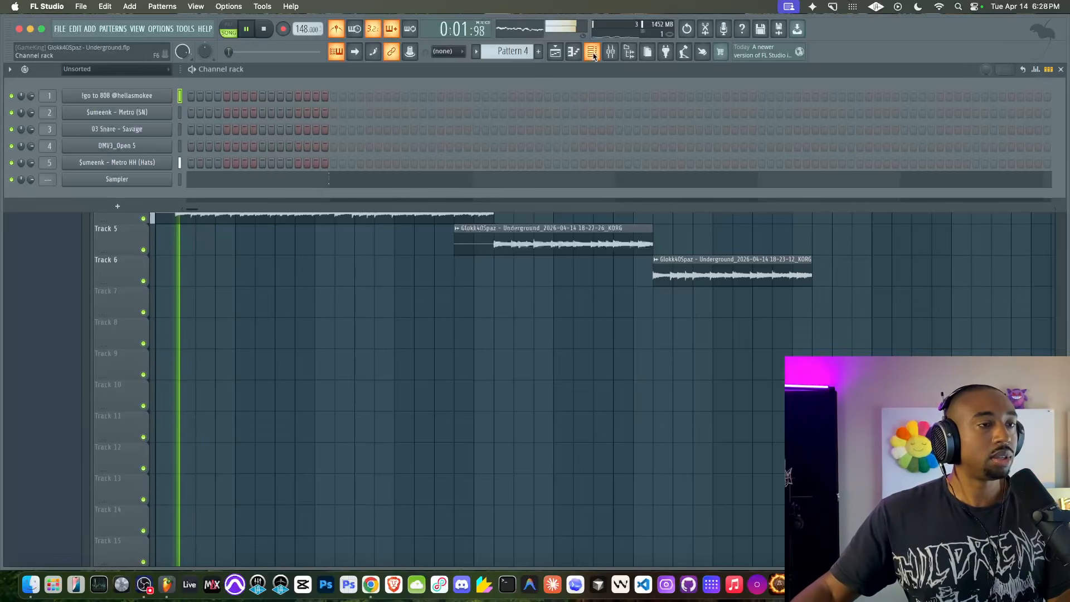
pyautogui.click(180, 179)
pyautogui.press('space')
pyautogui.click(117, 207)
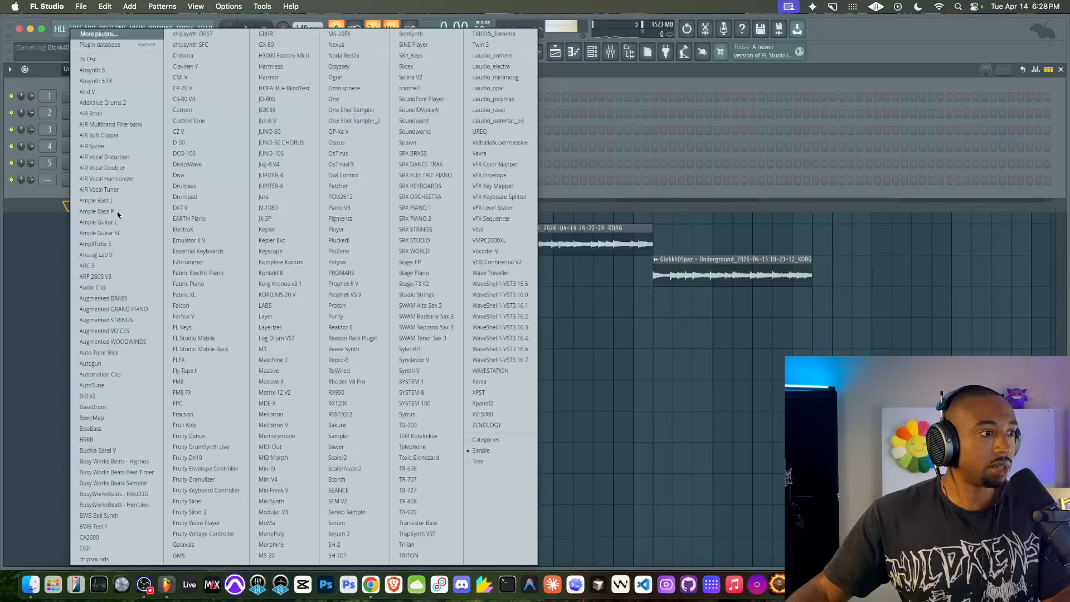
pyautogui.click(126, 483)
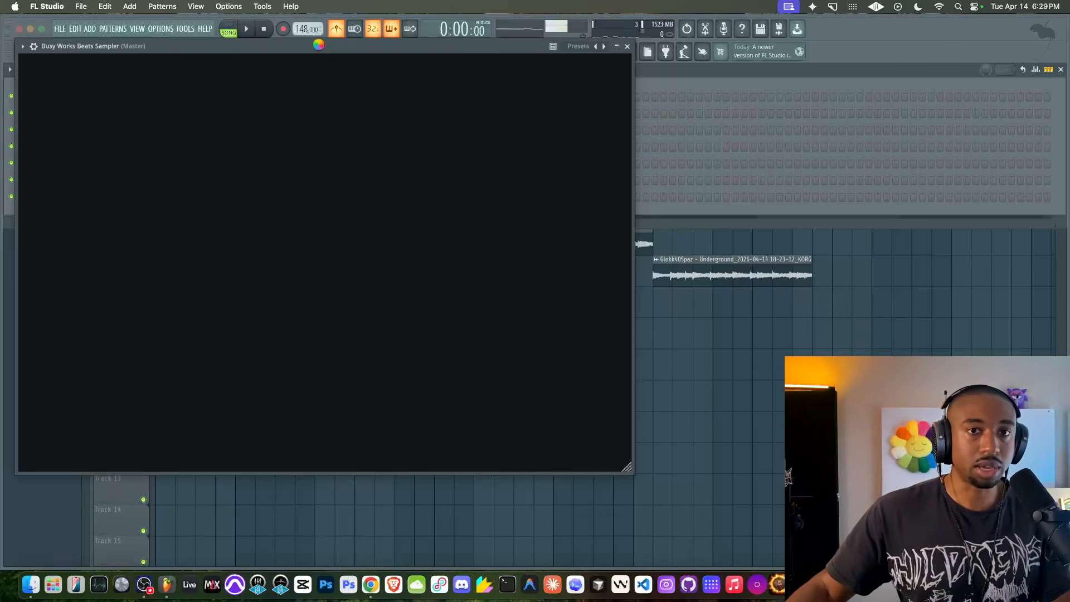
# Load the E Piano – Dreamy Keys preset from the Factory Library category of the sampler's User Presets.
pyautogui.moveTo(319, 45); pyautogui.dragTo(421, 79)
pyautogui.scroll(-5, 204, 236)
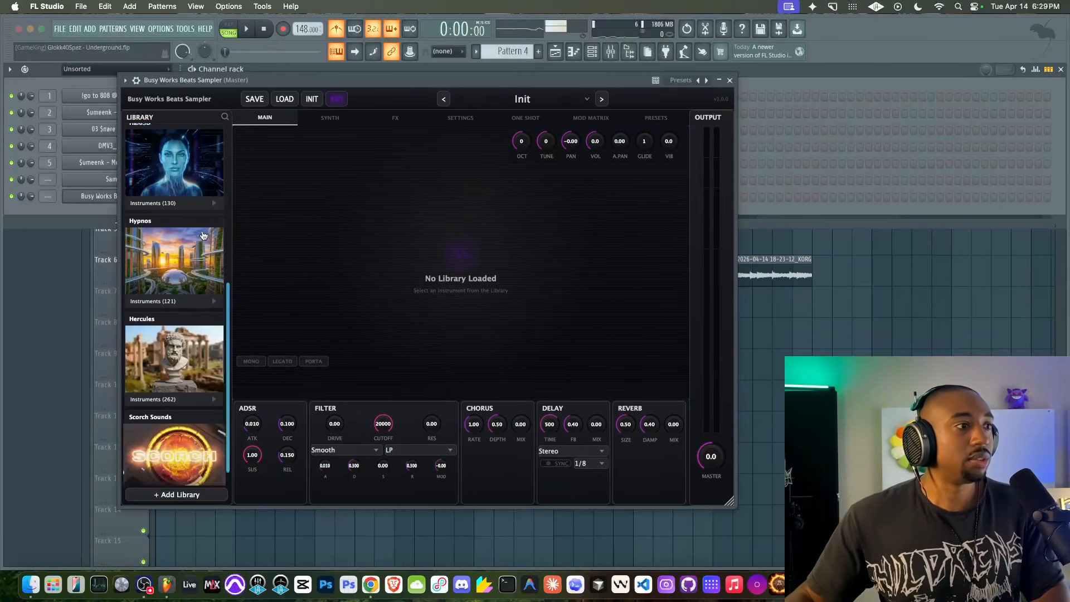
pyautogui.scroll(-1, 204, 236)
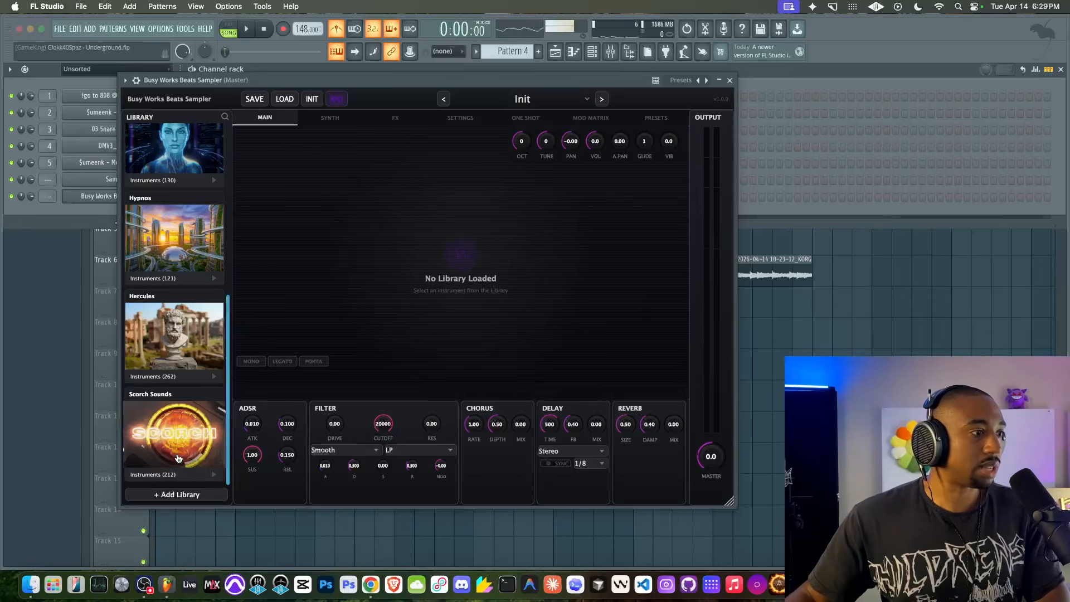
pyautogui.scroll(15, 175, 217)
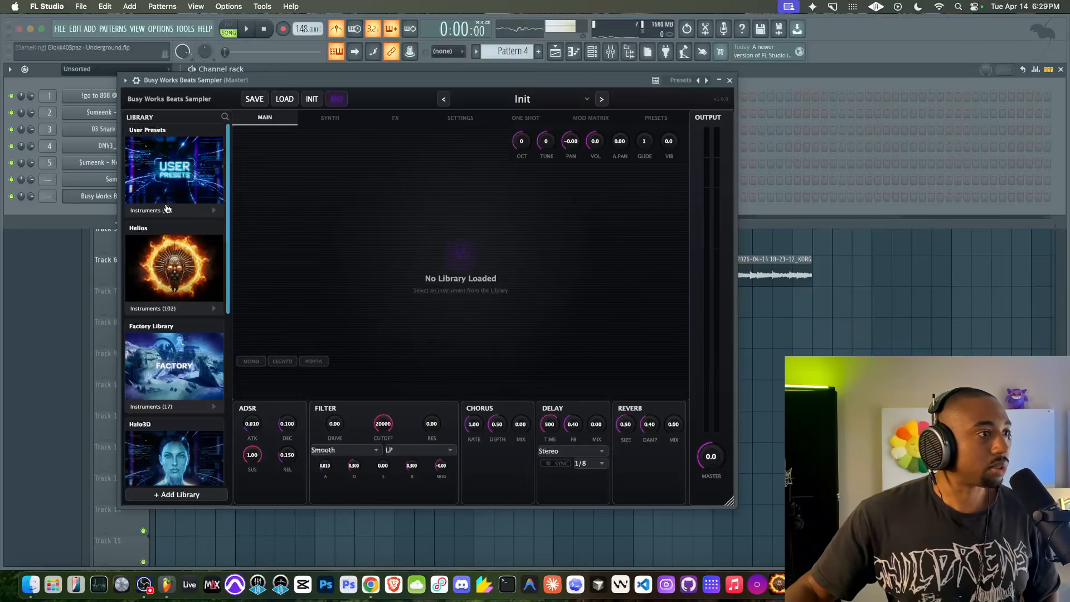
pyautogui.click(166, 210)
pyautogui.click(156, 234)
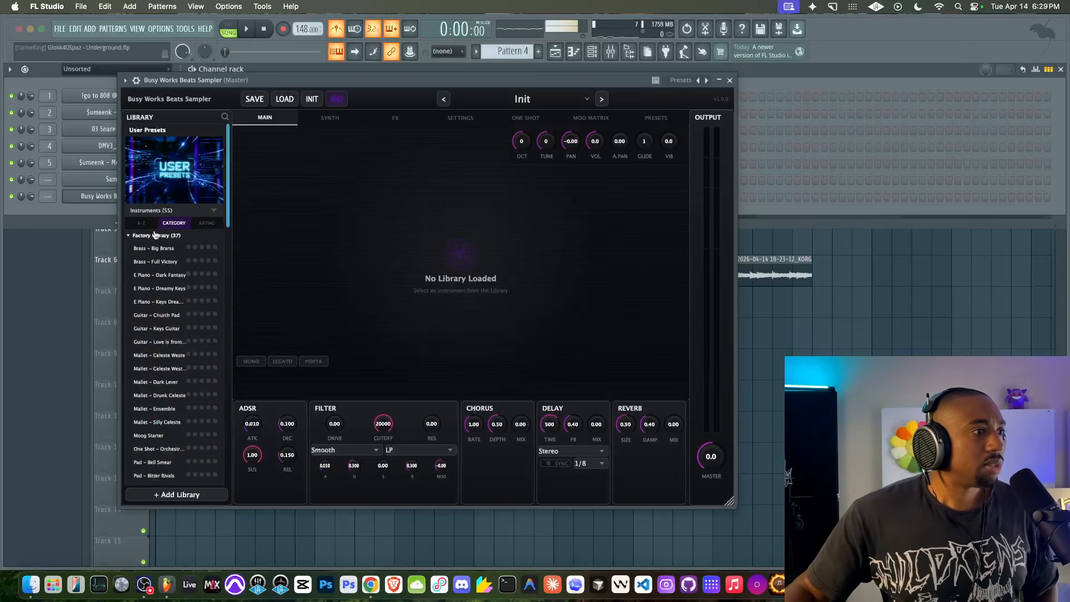
pyautogui.click(157, 290)
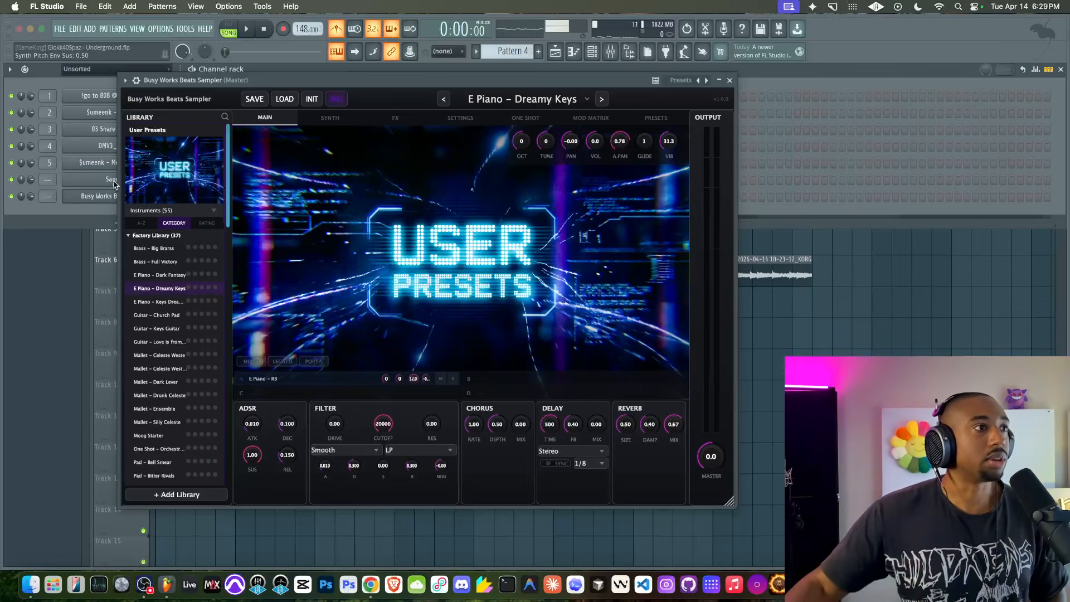
# Enable the KRONOS KEYBOARD as a MIDI input device and close the settings.
pyautogui.click(176, 29)
pyautogui.click(167, 51)
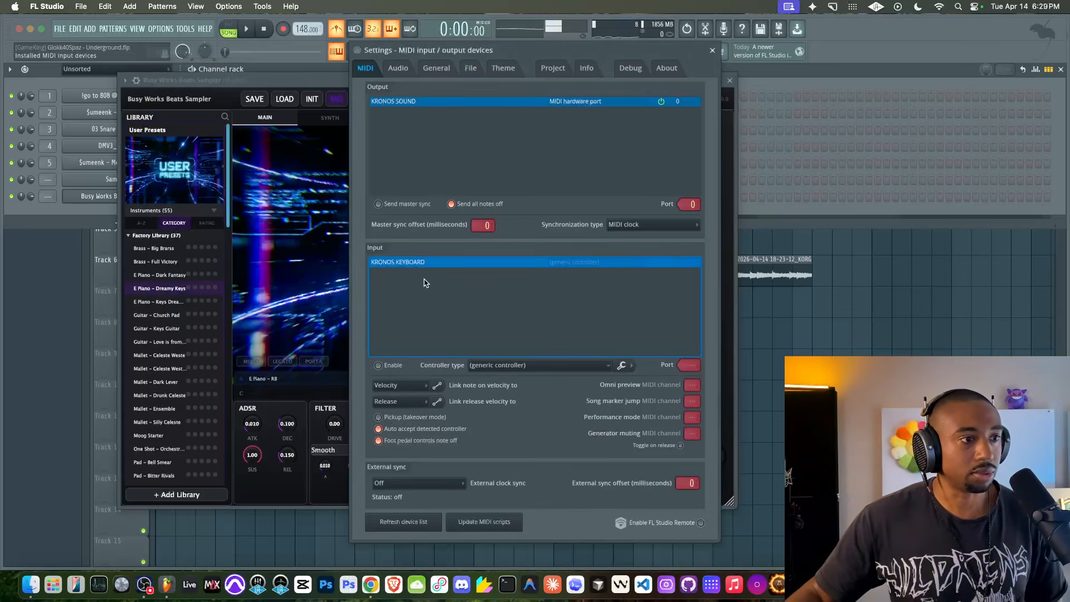
pyautogui.click(712, 50)
# Show the mixer beside the sampler window and mute the KORG mixer track.
pyautogui.click(629, 52)
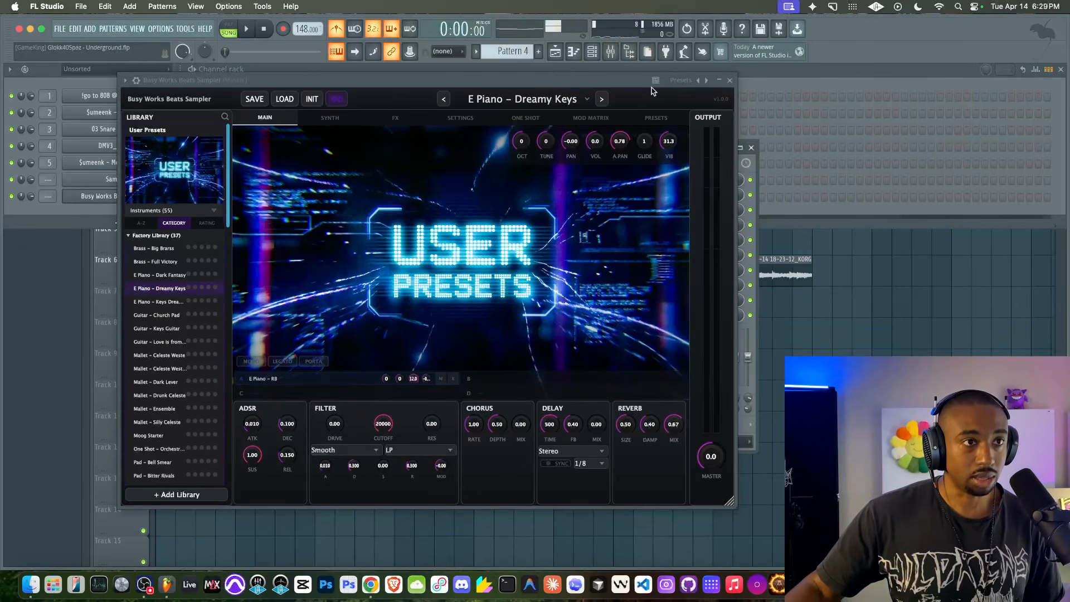
pyautogui.moveTo(630, 81); pyautogui.dragTo(473, 81)
pyautogui.click(588, 259)
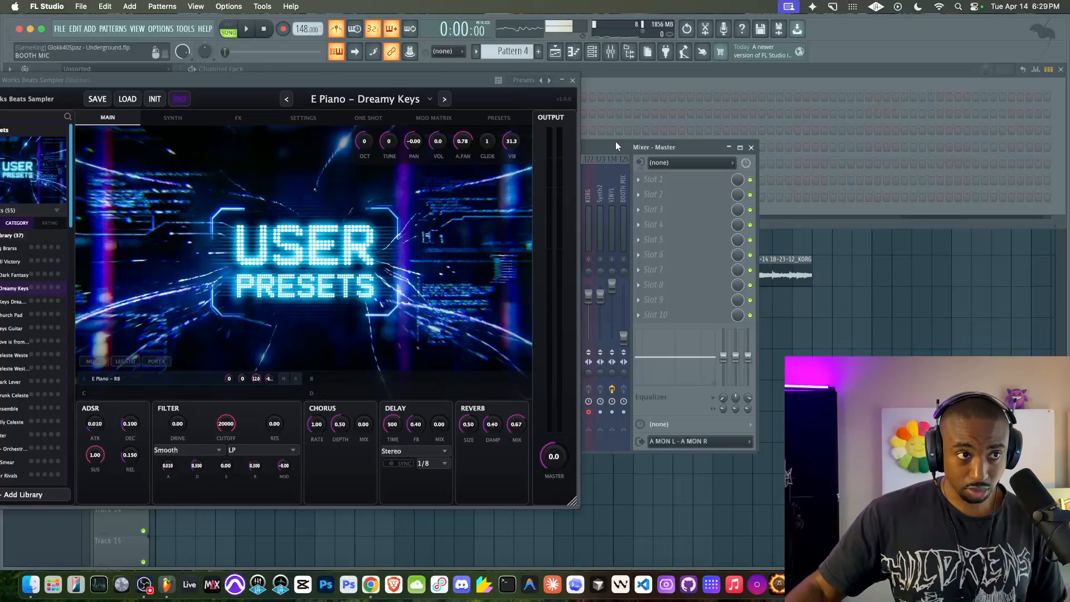
pyautogui.moveTo(616, 146); pyautogui.dragTo(847, 150)
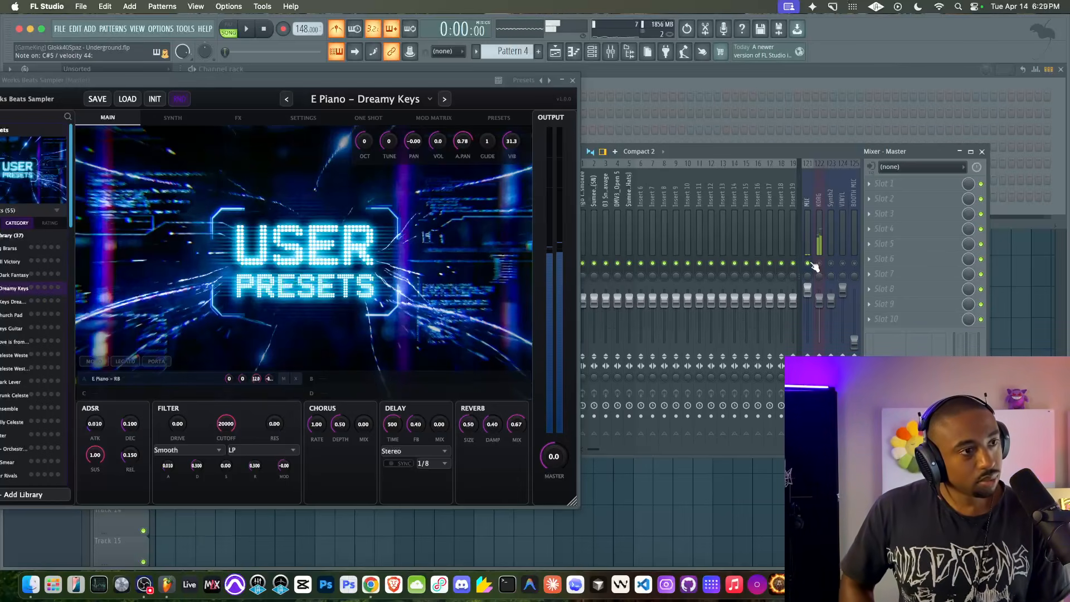
# Close the sampler window, then play the arrangement from the start and save the project.
pyautogui.click(573, 80)
pyautogui.press('space')
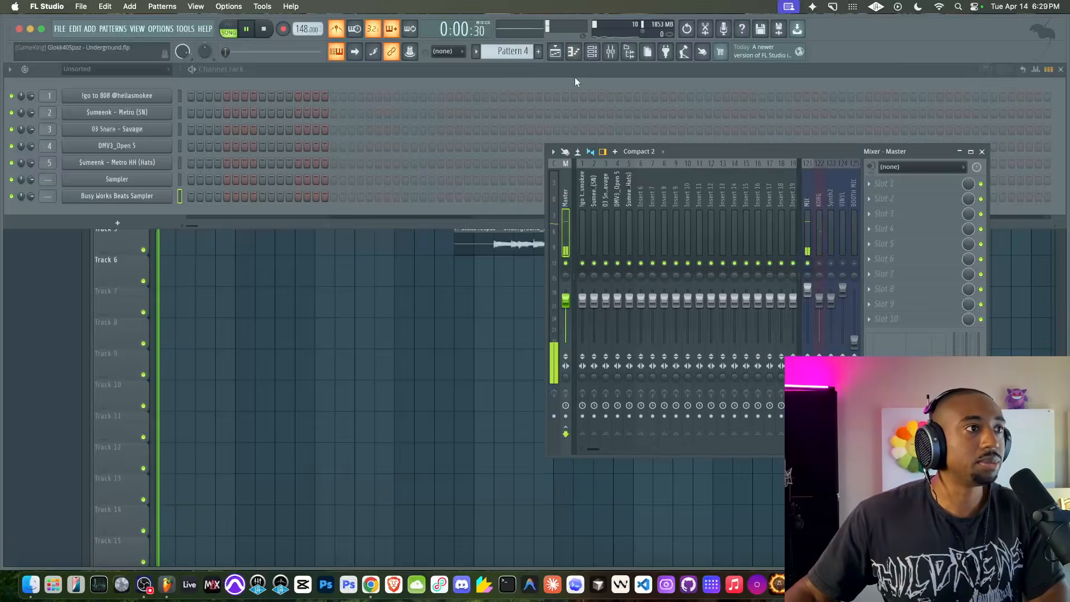
pyautogui.click(379, 270)
pyautogui.press('super+s')
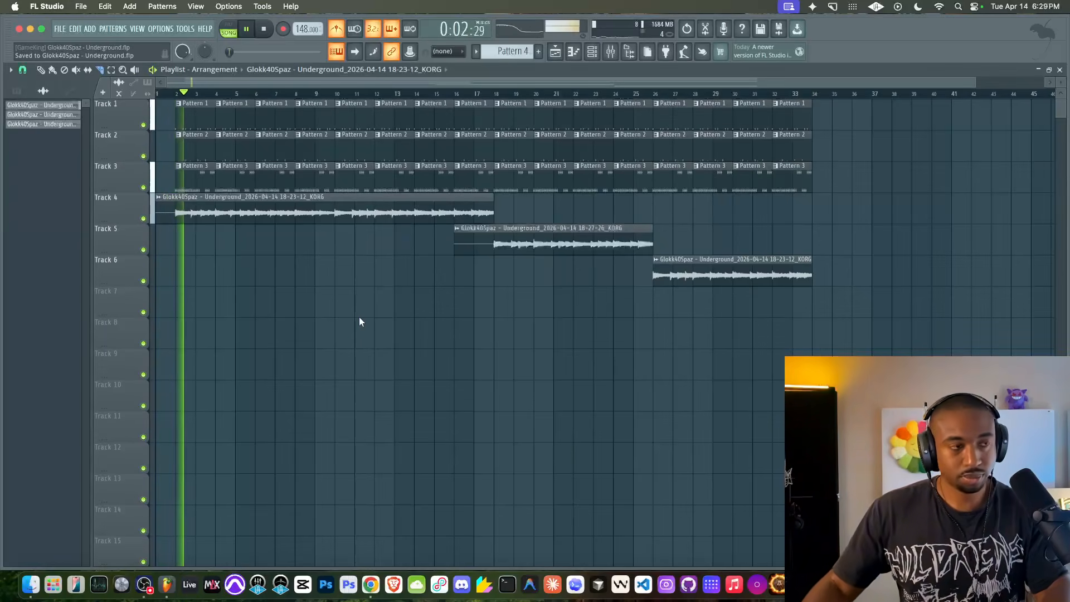
# Open the channel settings of the Track 4 KORG take and route it to mixer track 6.
pyautogui.click(611, 52)
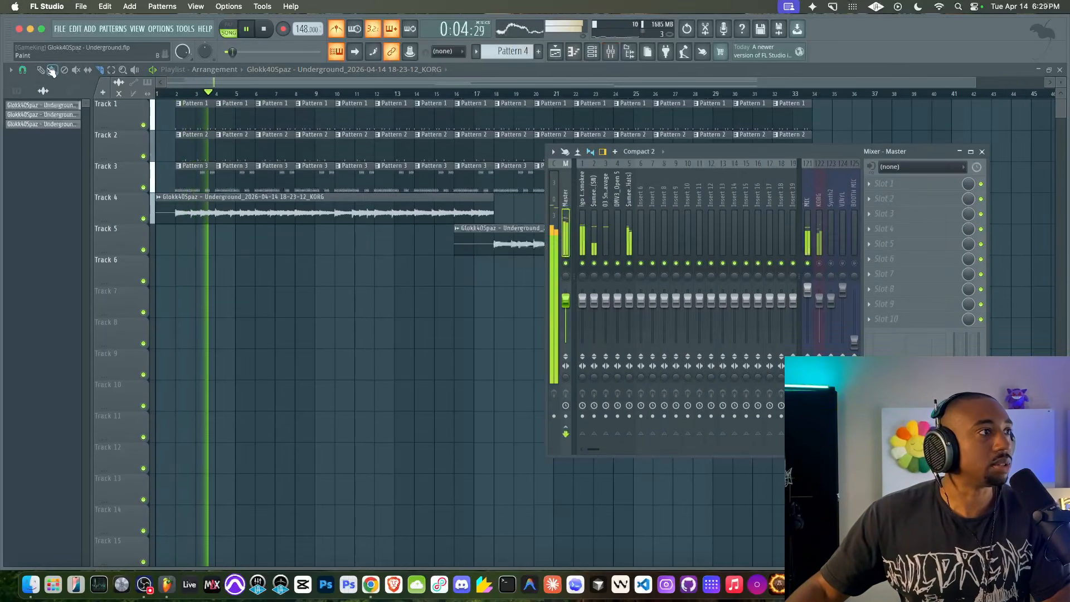
pyautogui.click(53, 70)
pyautogui.doubleClick(219, 200)
pyautogui.press('F9')
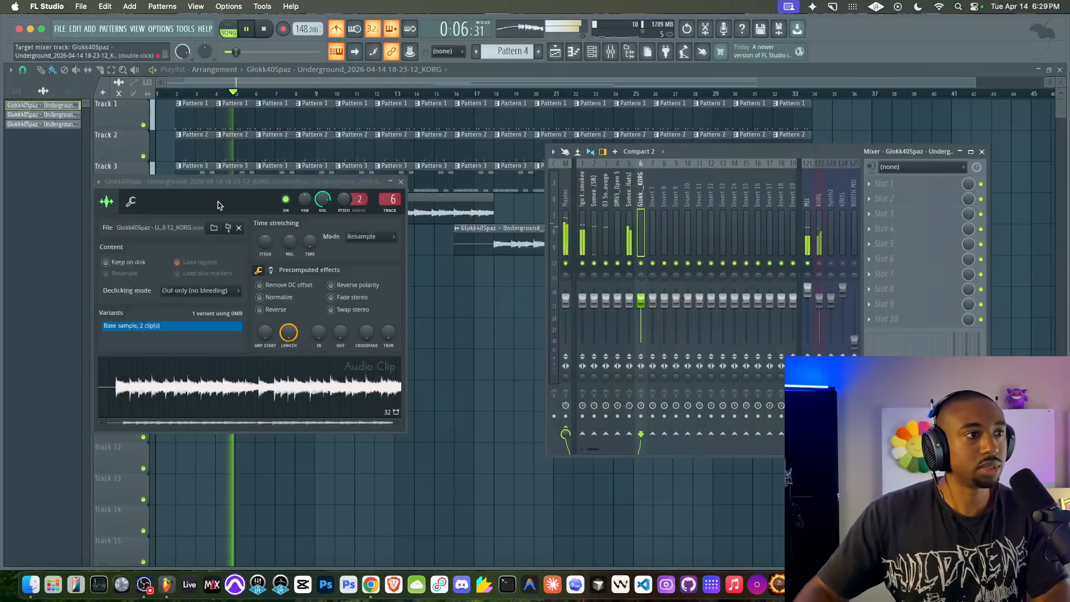
# Route the Track 5 KORG take to mixer track 6, check the Track 6 take's channel settings, and restart playback.
pyautogui.doubleClick(476, 232)
pyautogui.moveTo(304, 113); pyautogui.dragTo(306, 123)
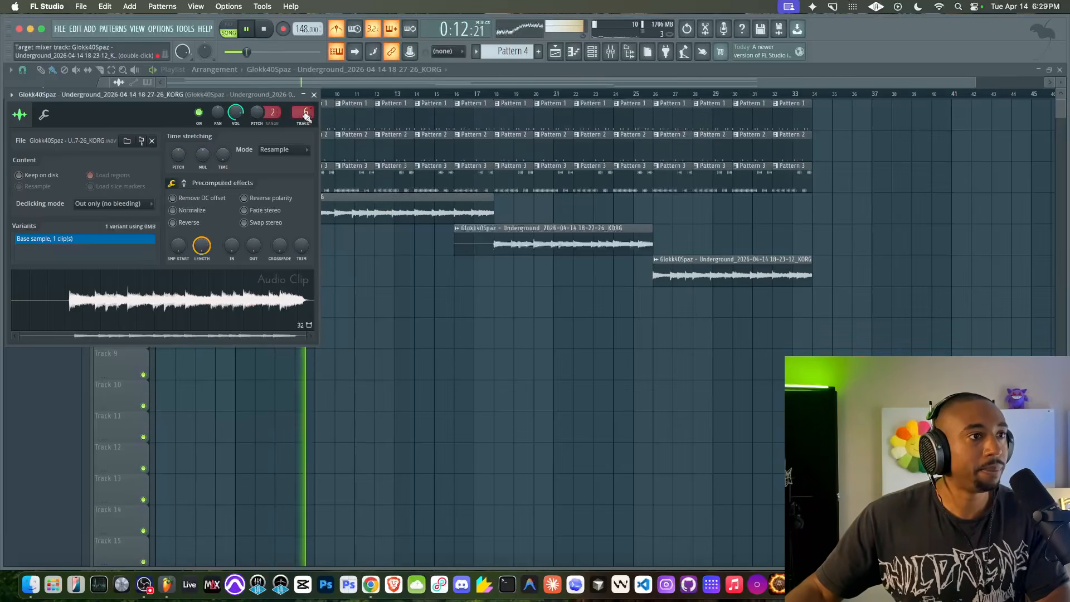
pyautogui.doubleClick(669, 261)
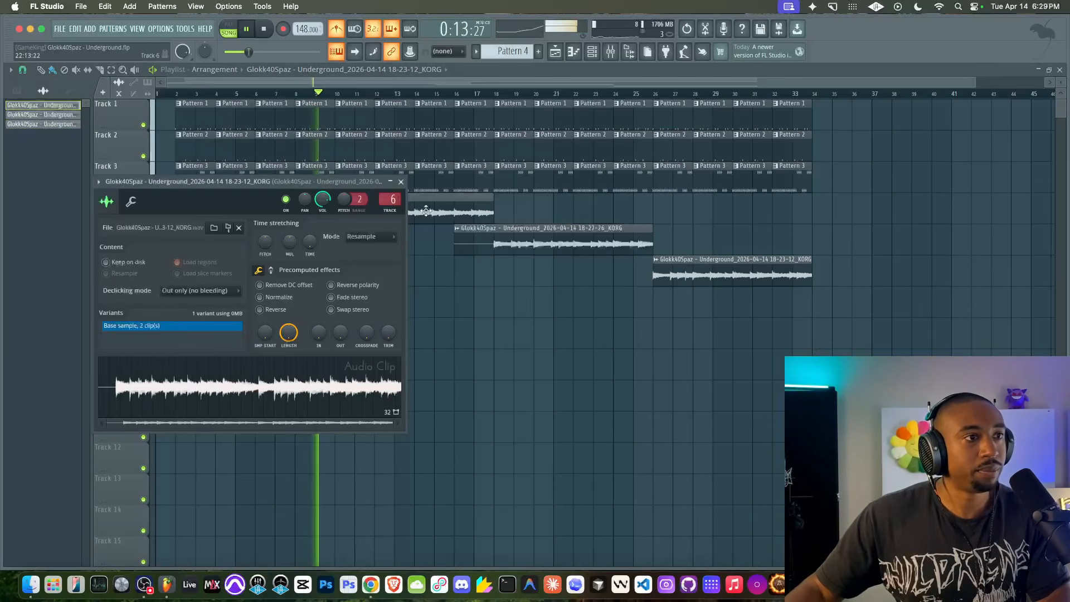
pyautogui.click(401, 182)
pyautogui.press('space')
pyautogui.press('space')
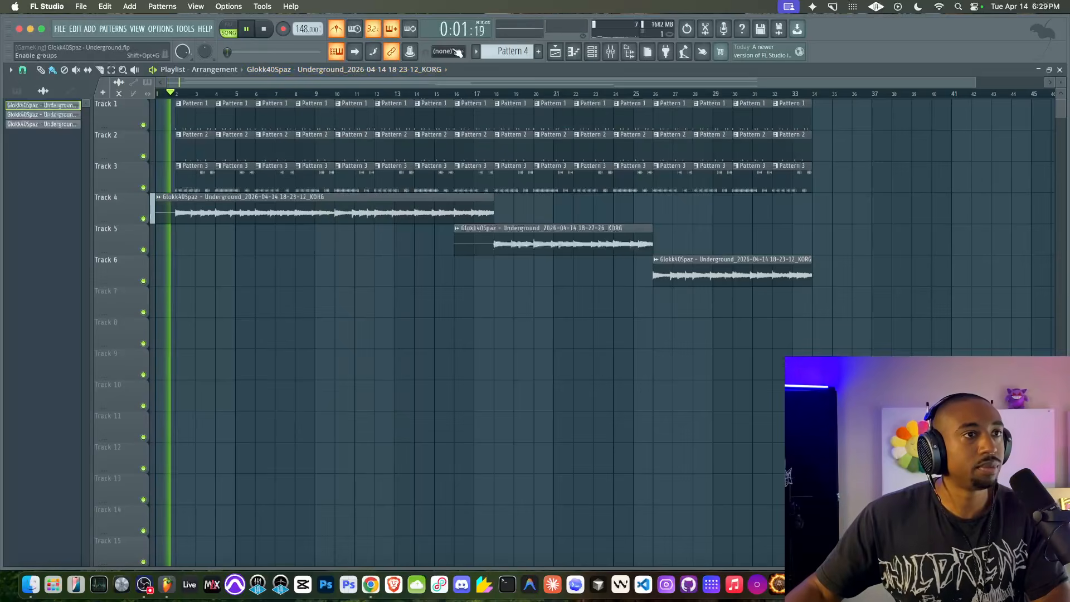
# Review all channels in the channel rack, then return to the playlist and stop playback.
pyautogui.click(592, 52)
pyautogui.click(105, 69)
pyautogui.click(100, 81)
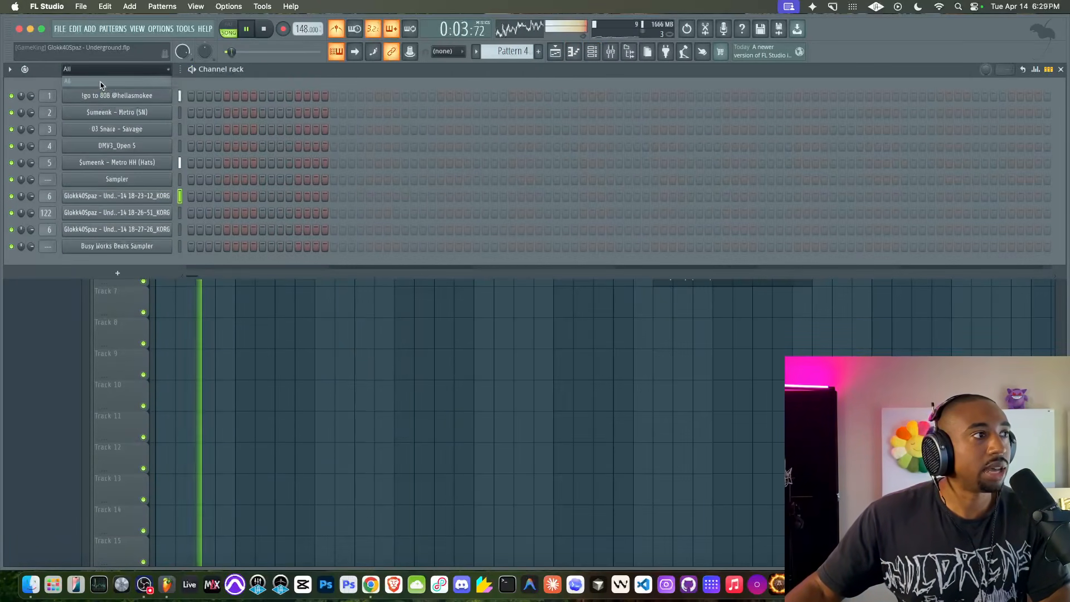
pyautogui.rightClick(250, 355)
pyautogui.press('space')
# Rename playlist Track 4 as Harmony, save the project and briefly play the arrangement.
pyautogui.doubleClick(125, 214)
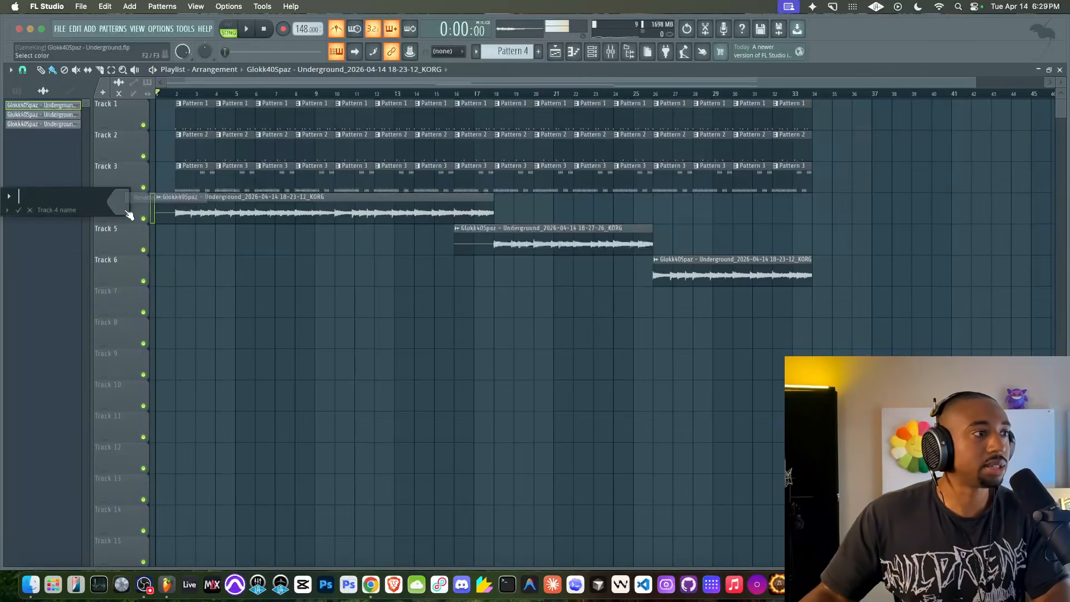
pyautogui.write('Harm')
pyautogui.press('Return')
pyautogui.hotkey('ctrl', 's')
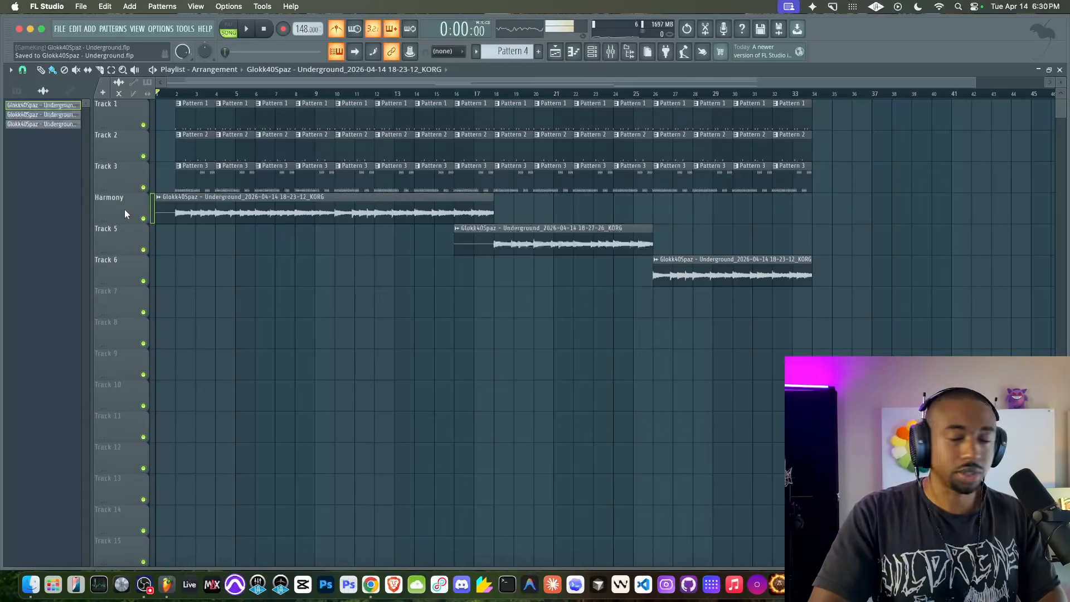
pyautogui.press('space')
pyautogui.press('space')
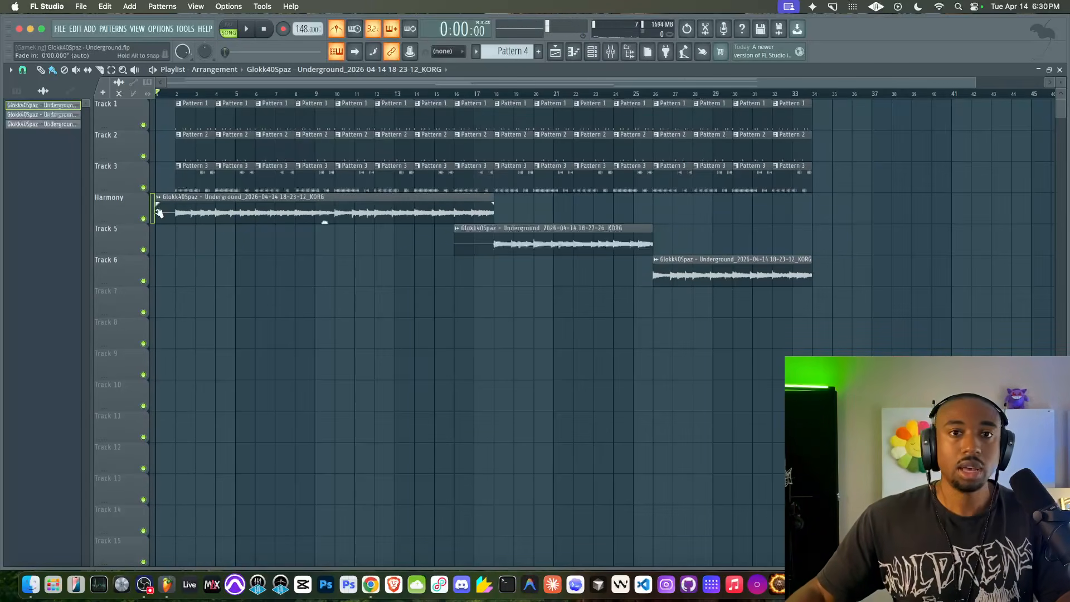
# Rename playlist Tracks 5 and 6 as Harmony.
pyautogui.press('F2')
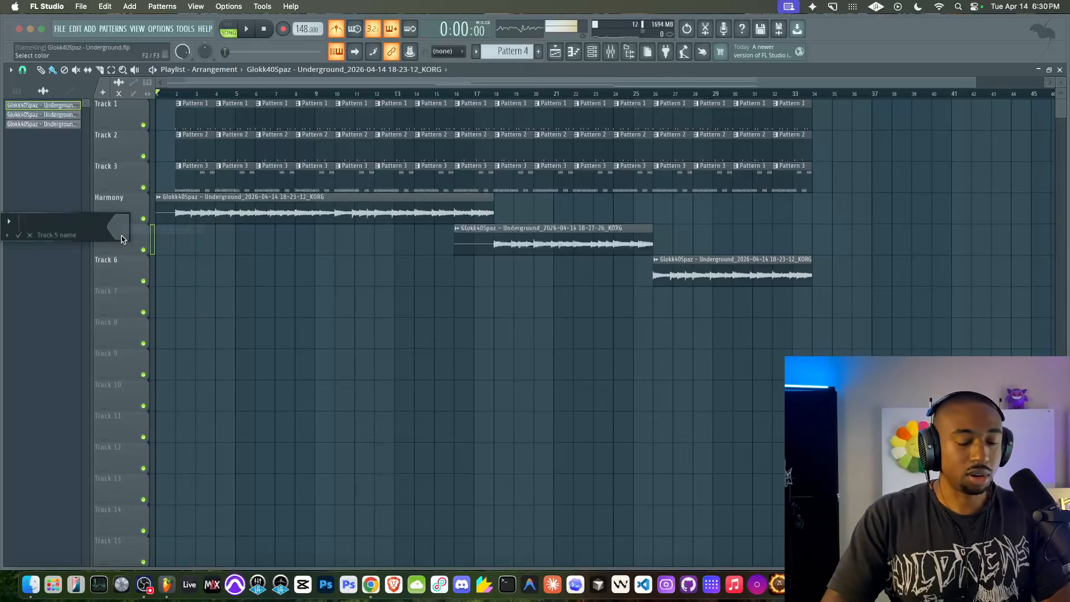
pyautogui.write('Harmony')
pyautogui.press('Return')
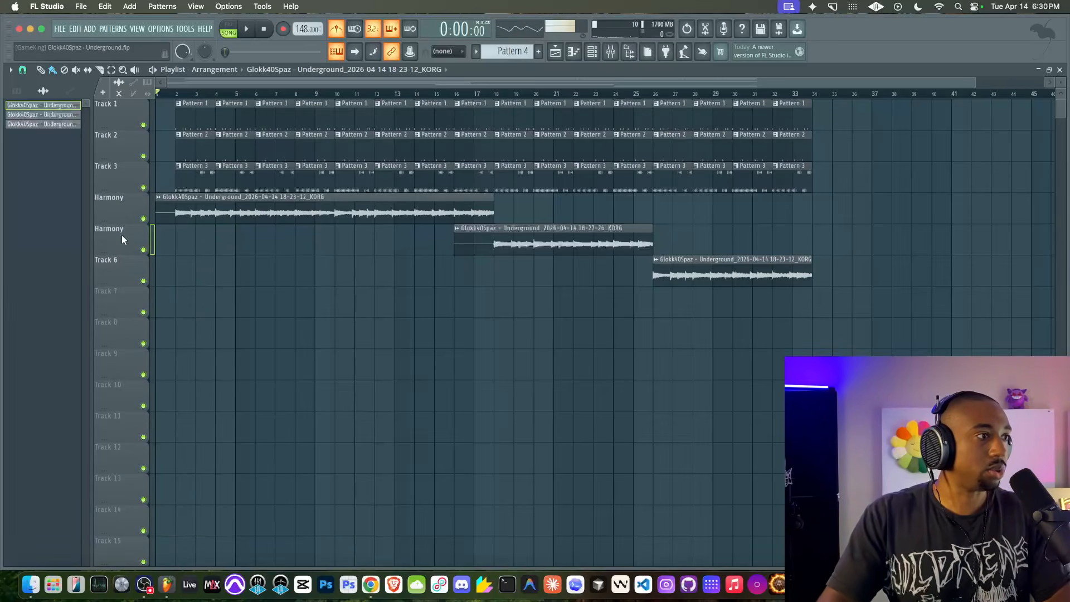
pyautogui.rightClick(110, 263)
pyautogui.click(106, 280)
pyautogui.write('Harmony')
pyautogui.press('Return')
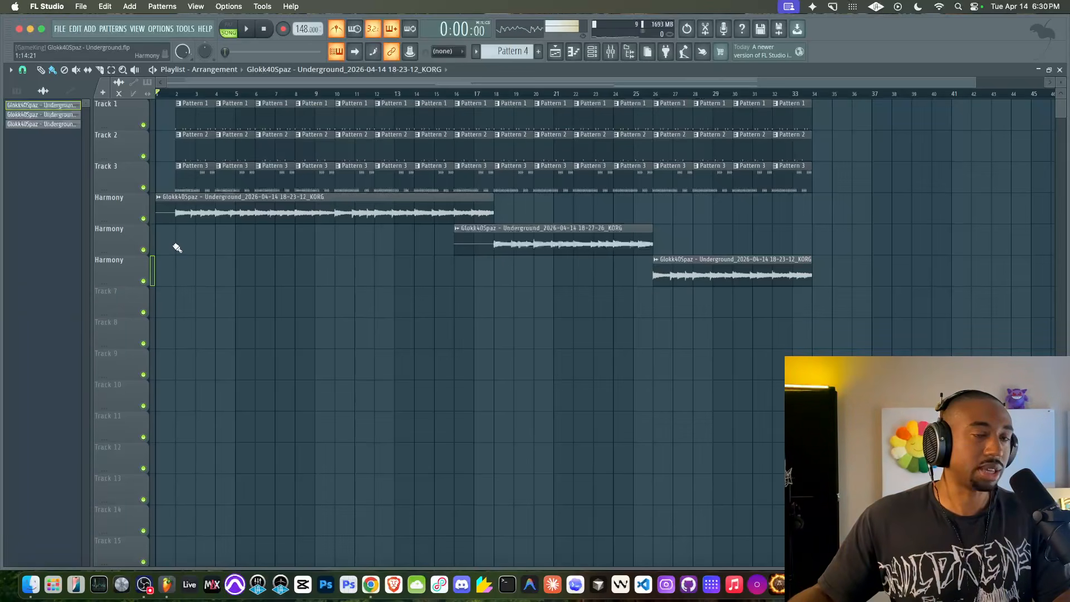
# Rename playlist Tracks 1, 2 and 3 as Rhythm.
pyautogui.rightClick(115, 115)
pyautogui.click(116, 115)
pyautogui.write('Rhythm')
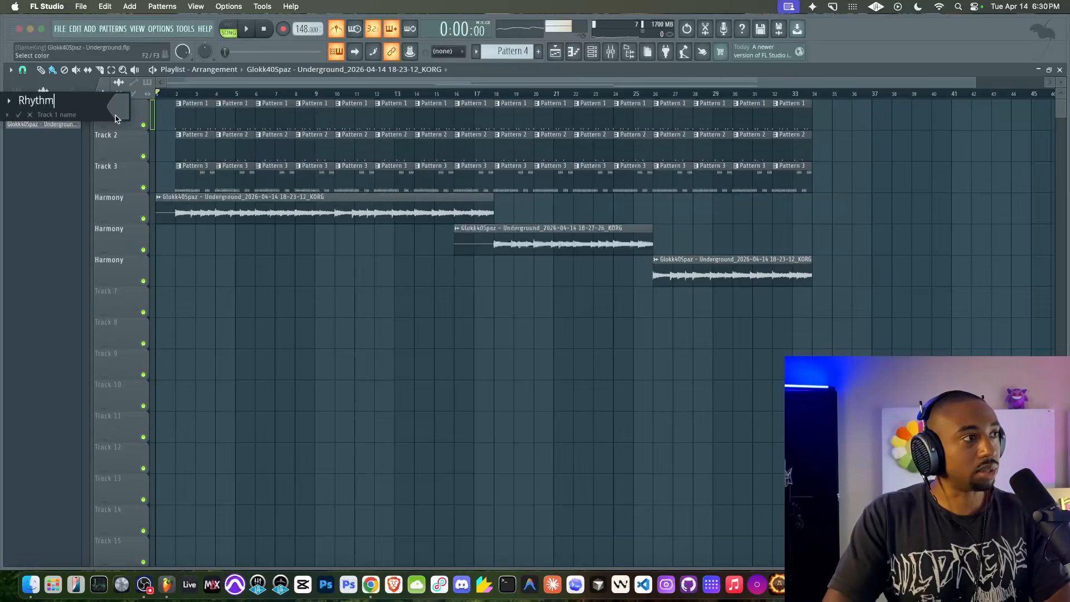
pyautogui.press('Return')
pyautogui.rightClick(119, 134)
pyautogui.click(120, 137)
pyautogui.write('Rhythm')
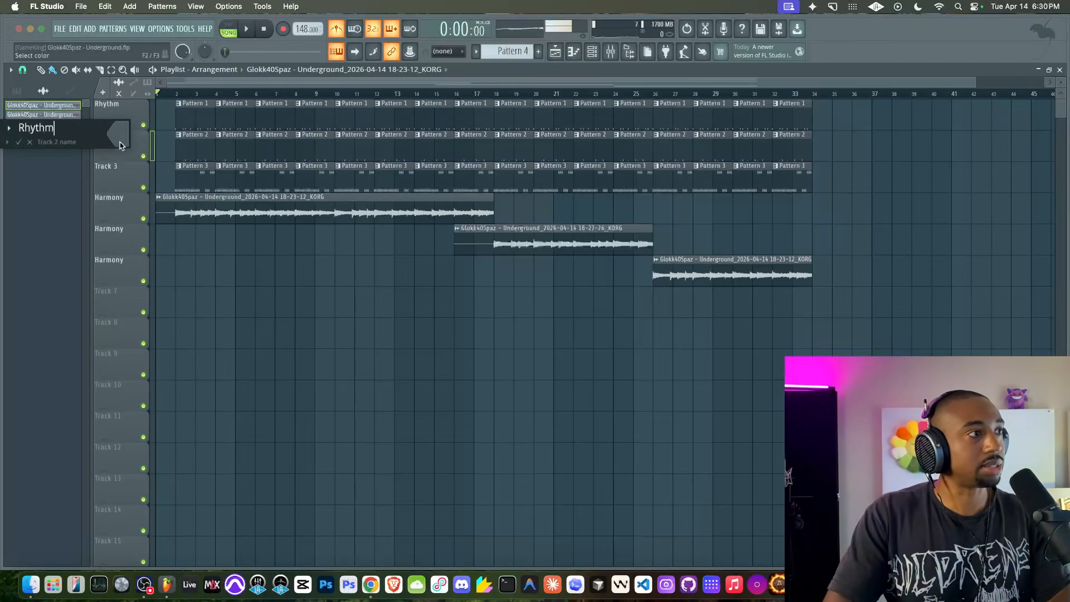
pyautogui.press('Return')
pyautogui.rightClick(122, 164)
pyautogui.click(123, 168)
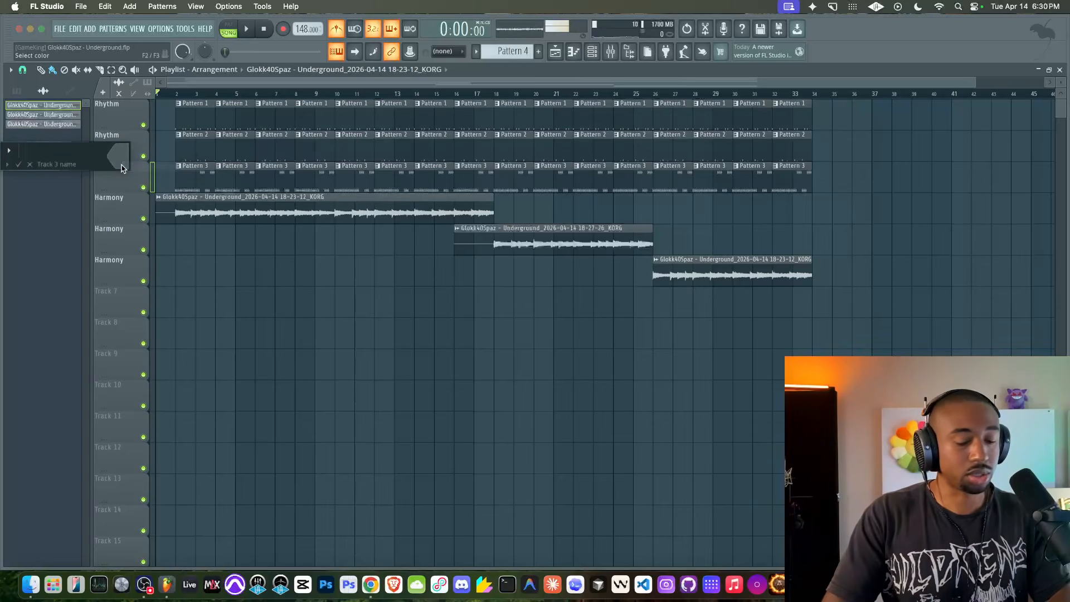
pyautogui.write('Rhythm')
pyautogui.press('Return')
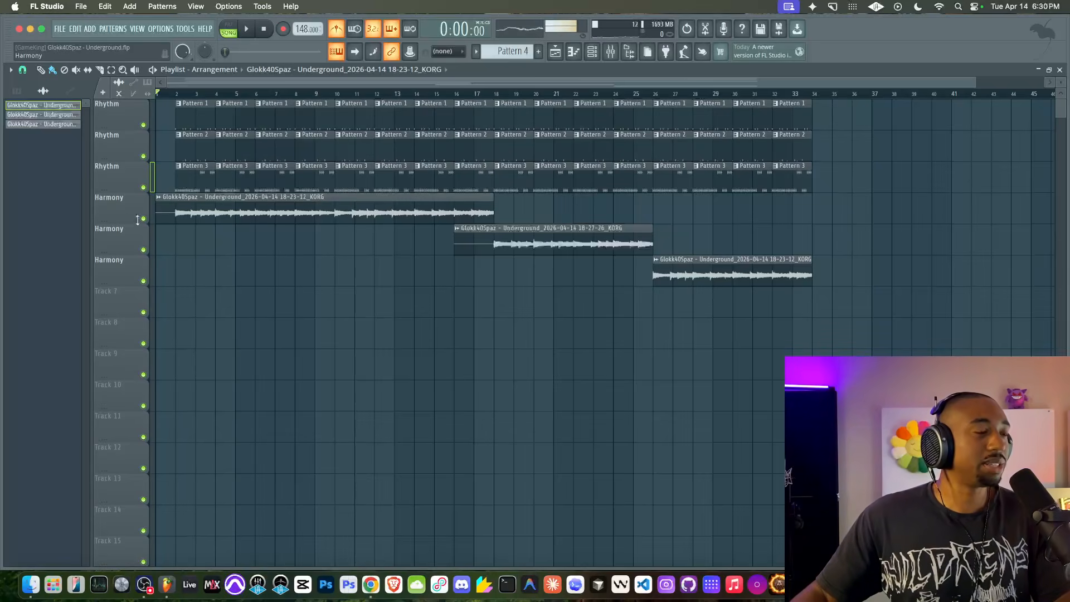
# Rename playlist Track 7 as Topline and Track 8 as Contrast, then save the project.
pyautogui.rightClick(112, 294)
pyautogui.click(113, 297)
pyautogui.write('Topline')
pyautogui.press('Return')
pyautogui.rightClick(107, 327)
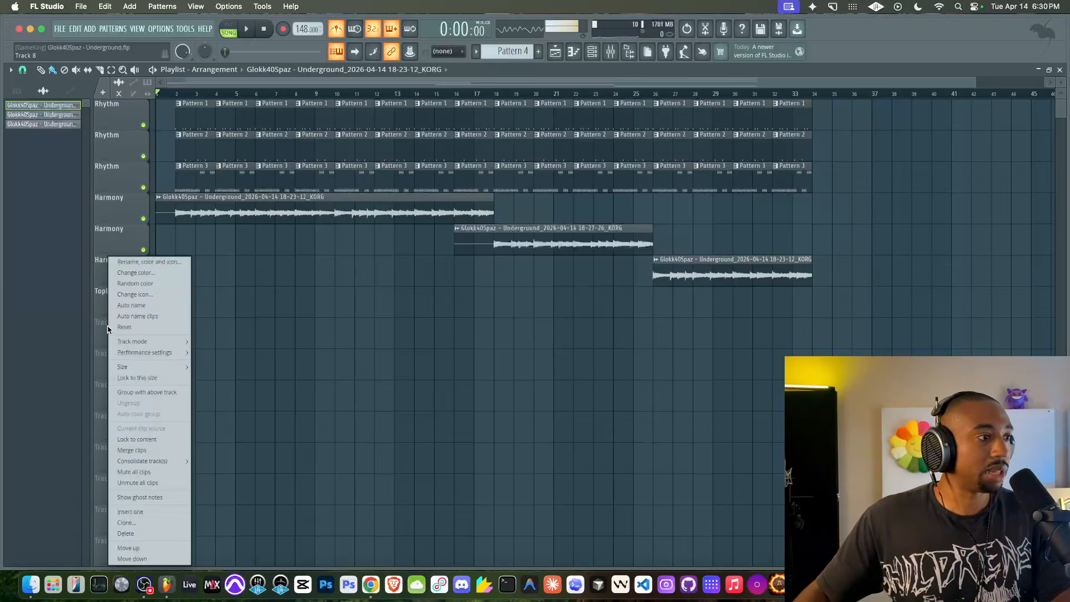
pyautogui.click(108, 329)
pyautogui.write('Cont')
pyautogui.press('Return')
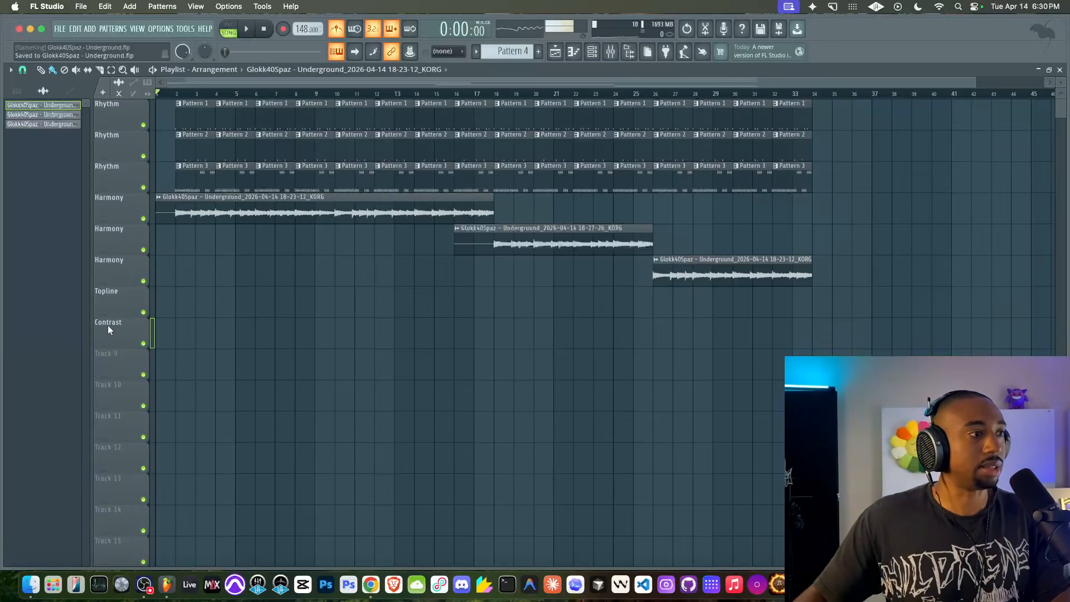
pyautogui.press('super+s')
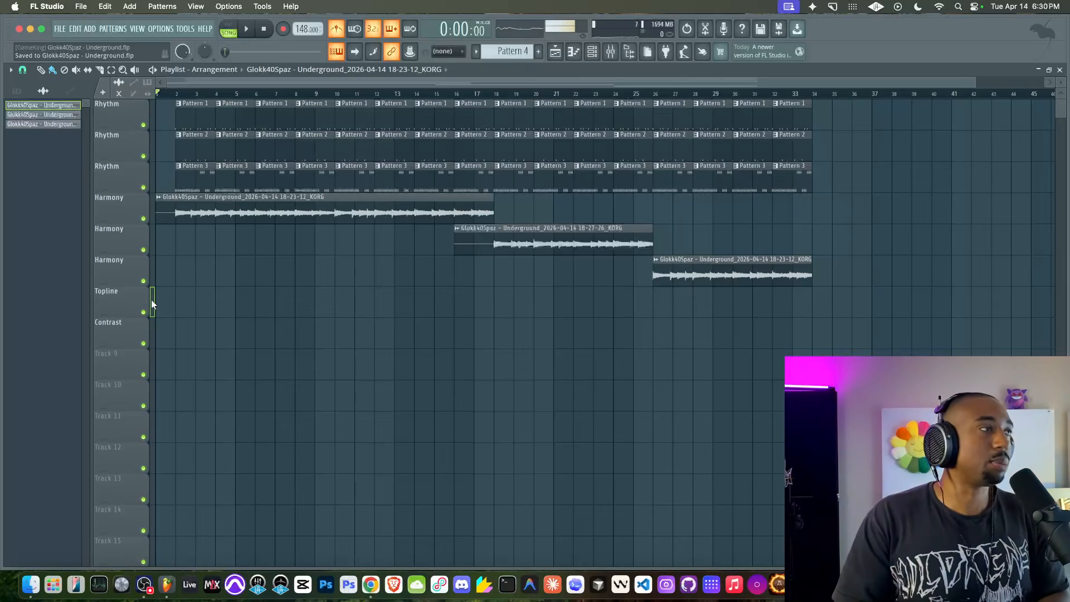
# Route the Busy Works Beats Sampler channel to mixer track 7 and record a topline performance up to about bar 18.
pyautogui.click(591, 52)
pyautogui.click(179, 244)
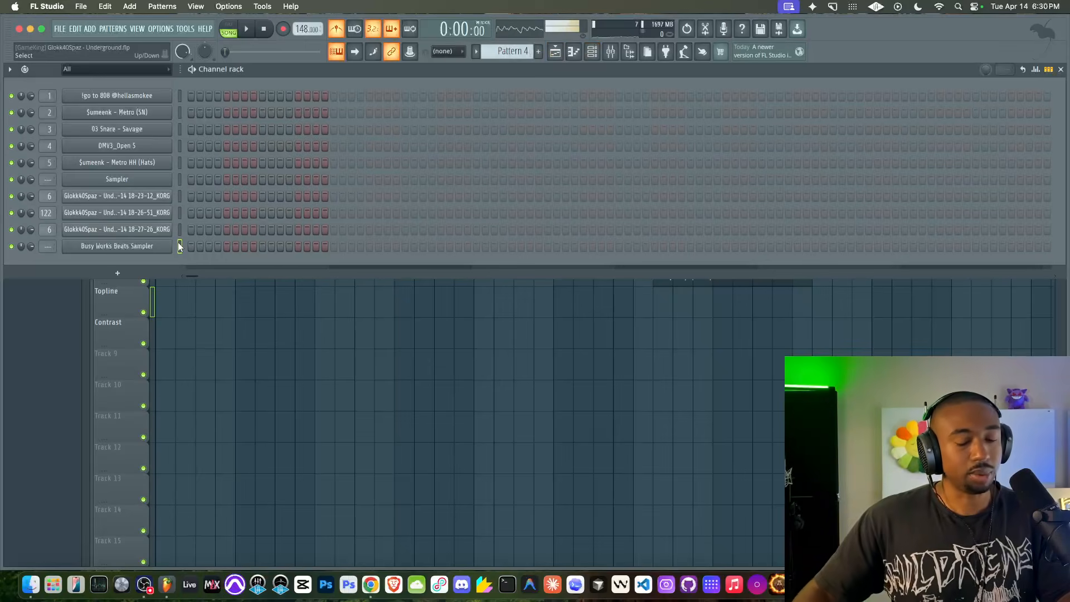
pyautogui.press('super+l')
pyautogui.rightClick(200, 358)
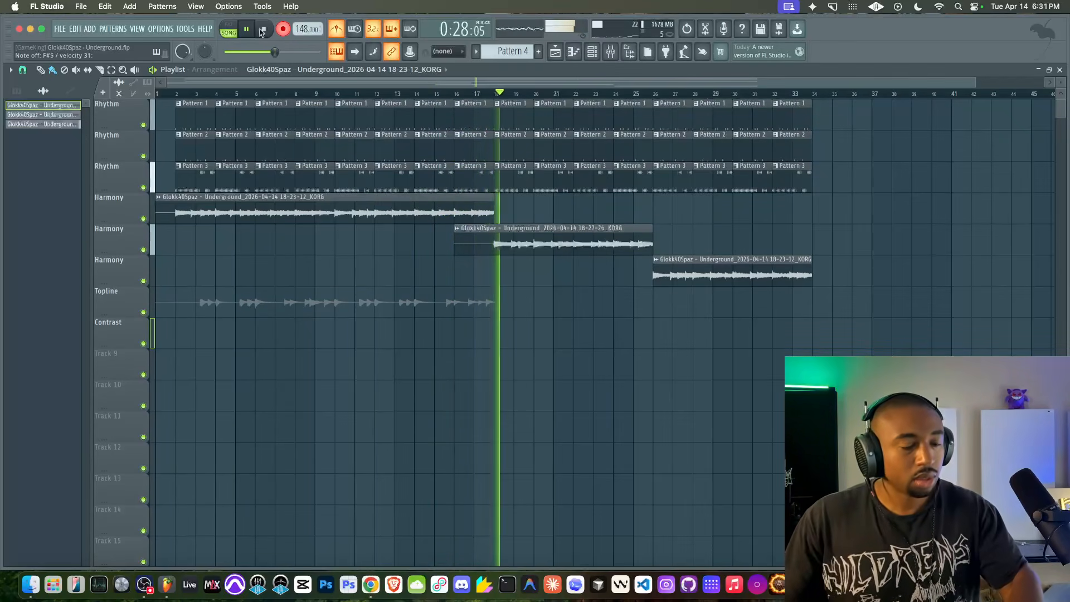
pyautogui.click(262, 32)
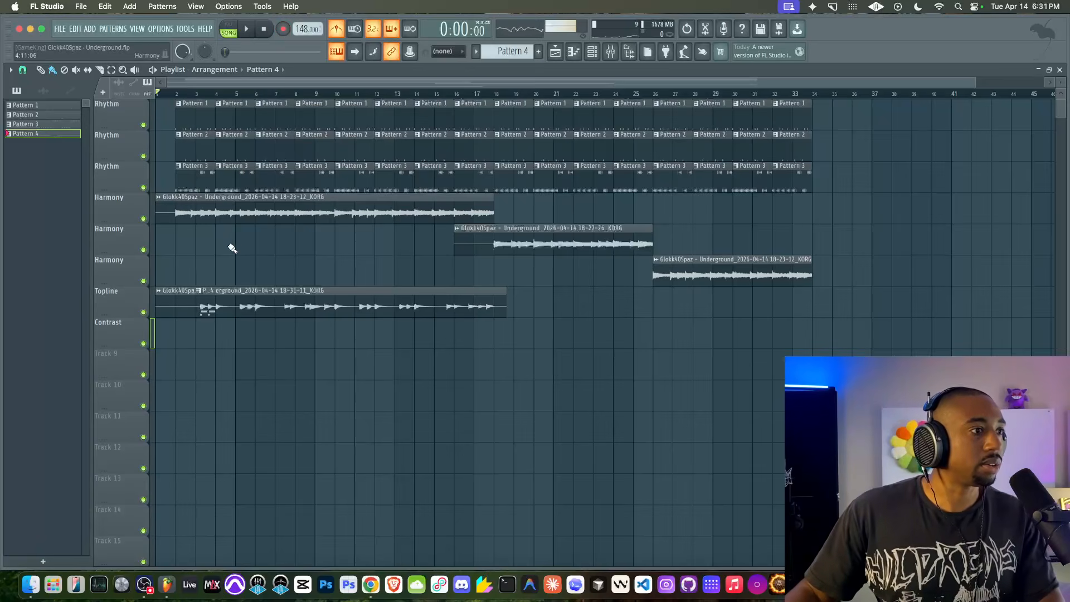
# Delete the recorded audio clip from the Topline track and extend the Pattern 4 clip to about bar 19.
pyautogui.click(611, 53)
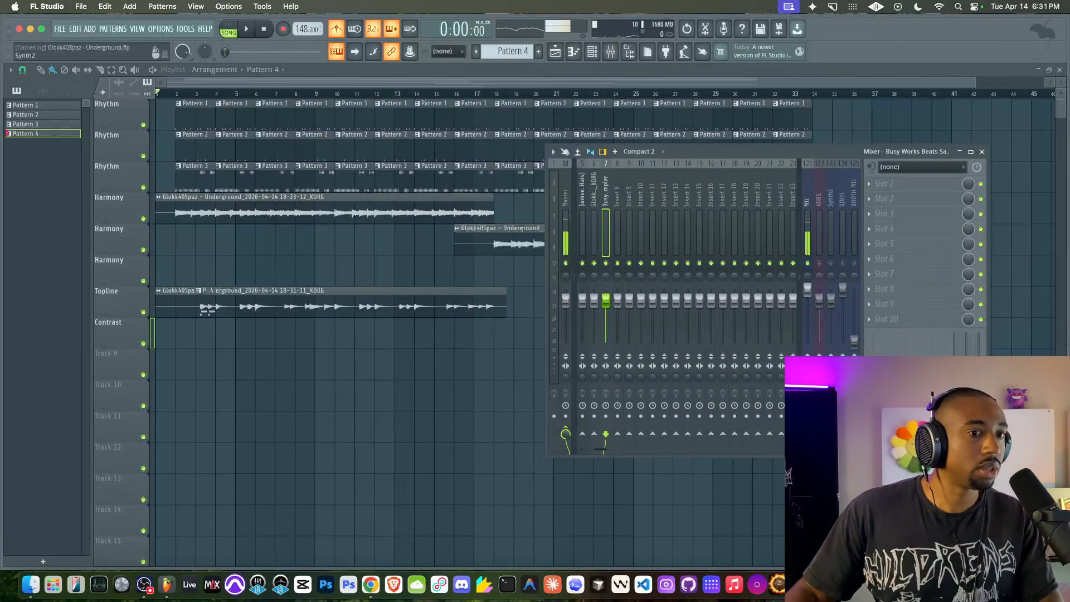
pyautogui.press('F9')
pyautogui.moveTo(243, 299); pyautogui.dragTo(244, 348)
pyautogui.moveTo(214, 301); pyautogui.dragTo(513, 297)
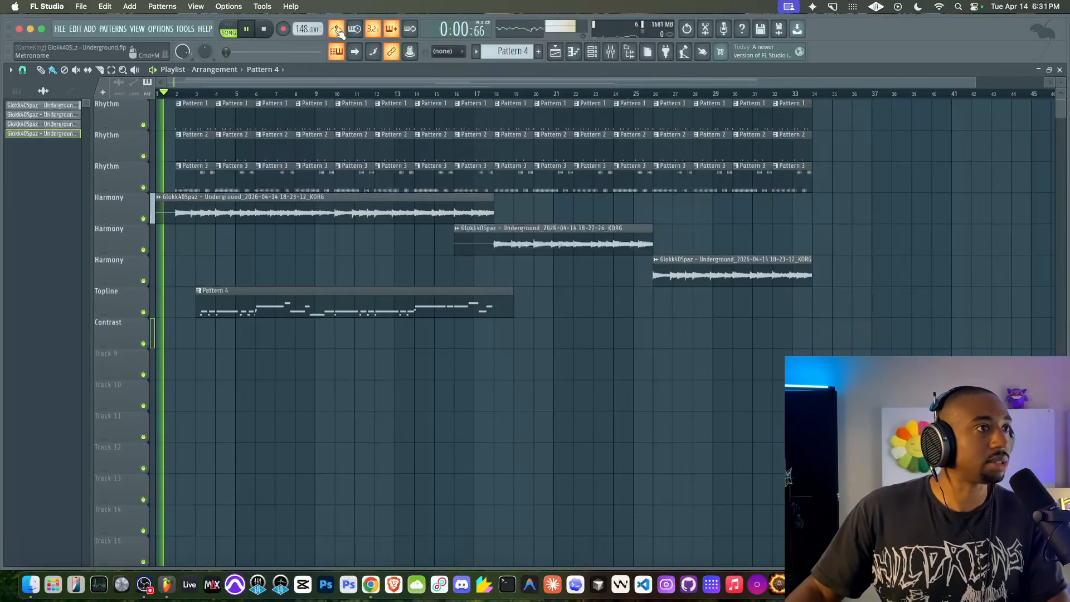
# Select the three Harmony audio clips and lower their gain together to about -9.6 dB.
pyautogui.click(592, 51)
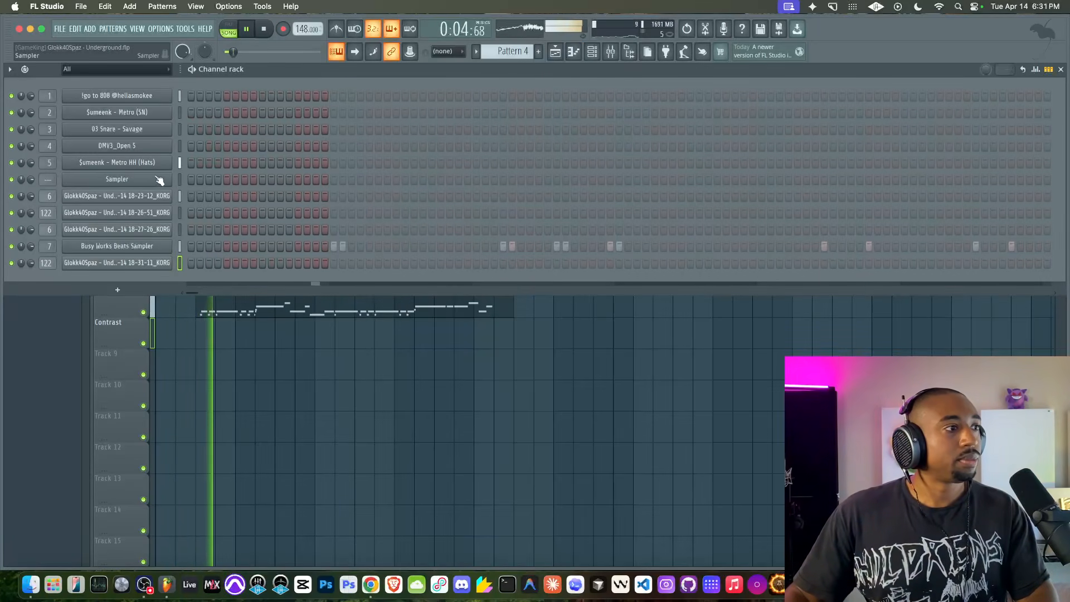
pyautogui.rightClick(249, 340)
pyautogui.moveTo(297, 250); pyautogui.dragTo(432, 214)
pyautogui.moveTo(554, 244); pyautogui.dragTo(554, 253)
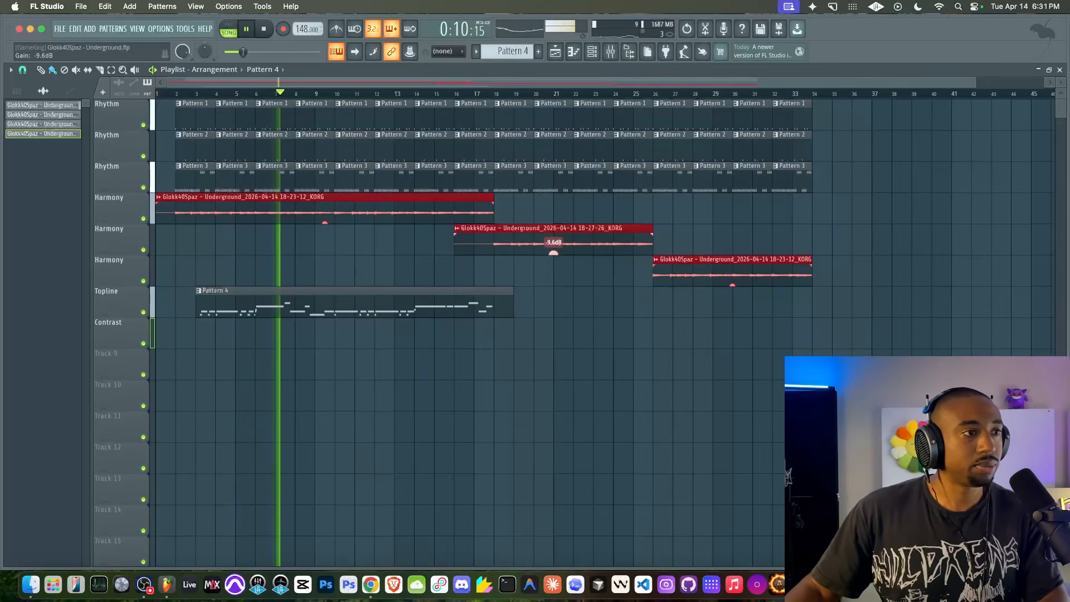
pyautogui.moveTo(776, 317); pyautogui.dragTo(415, 230)
pyautogui.click(556, 238)
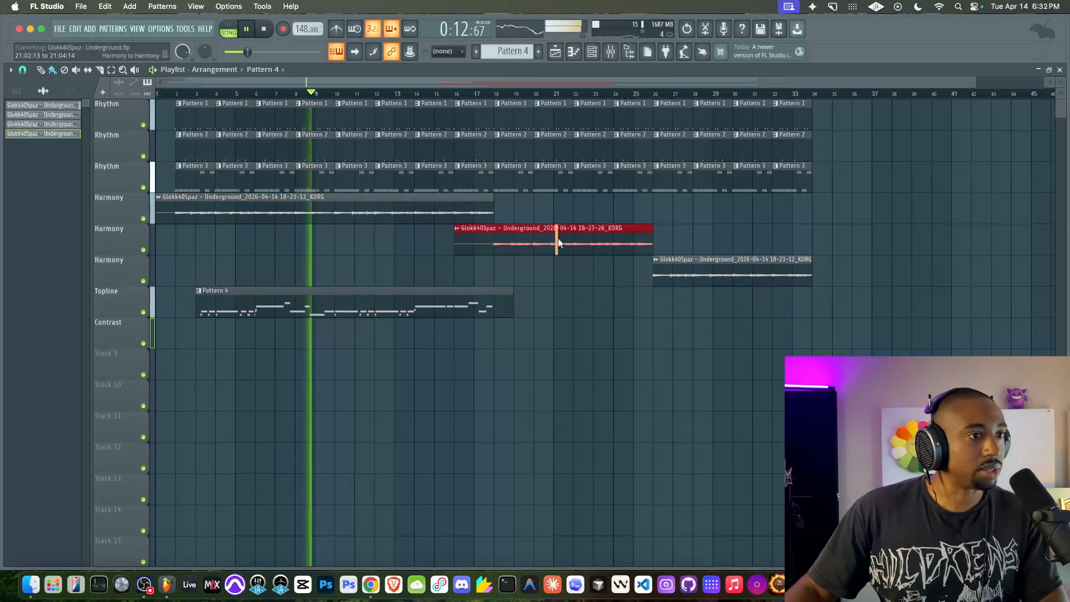
# Inspect the channel settings of the middle Harmony take, then close them and clear the selection.
pyautogui.doubleClick(556, 232)
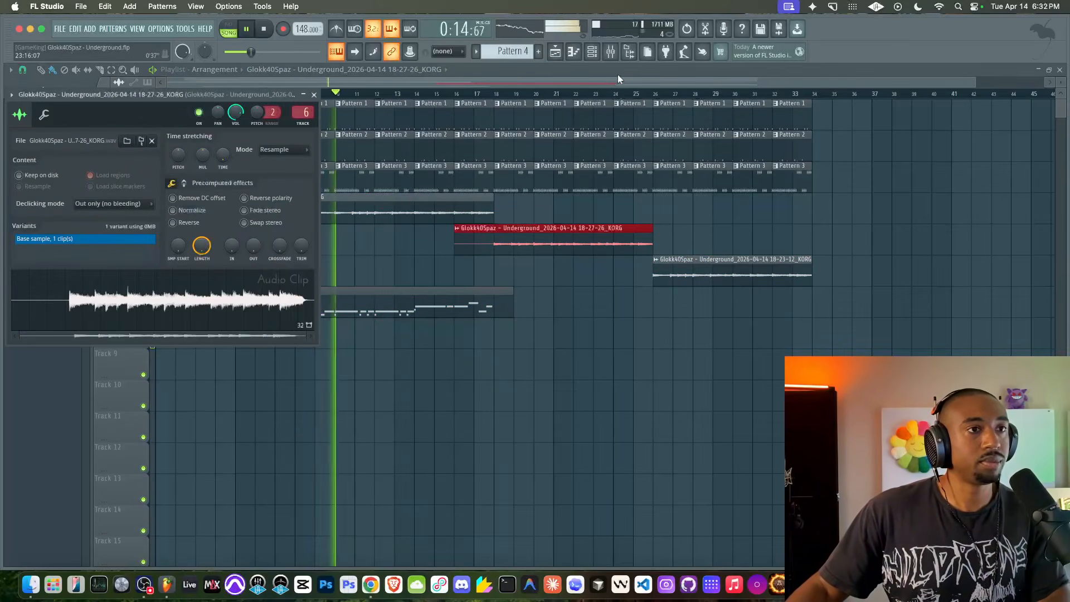
pyautogui.click(314, 95)
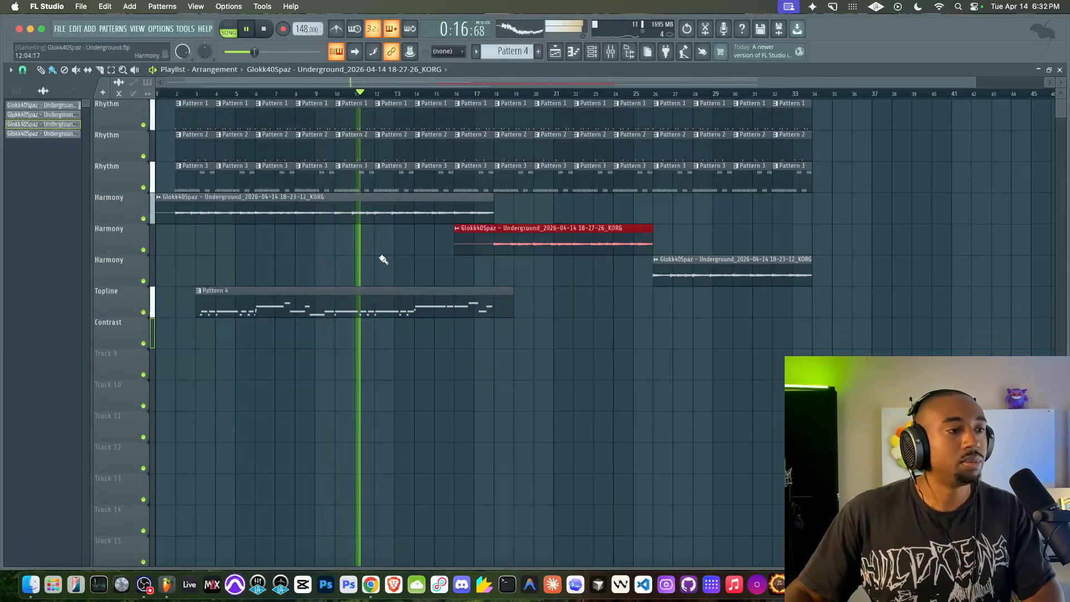
pyautogui.click(383, 257)
# In Busy Works Beats Sampler, try the user preset Mallet - Drunk Celeste, load Mallet - Celeste Weste instead, and close the sampler.
pyautogui.press('F6')
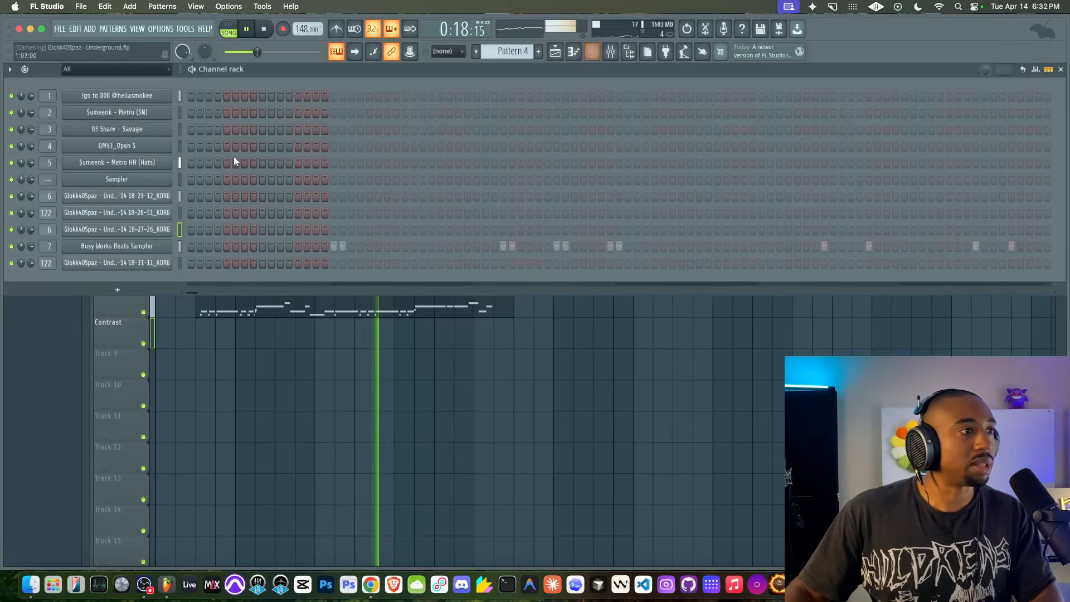
pyautogui.click(163, 246)
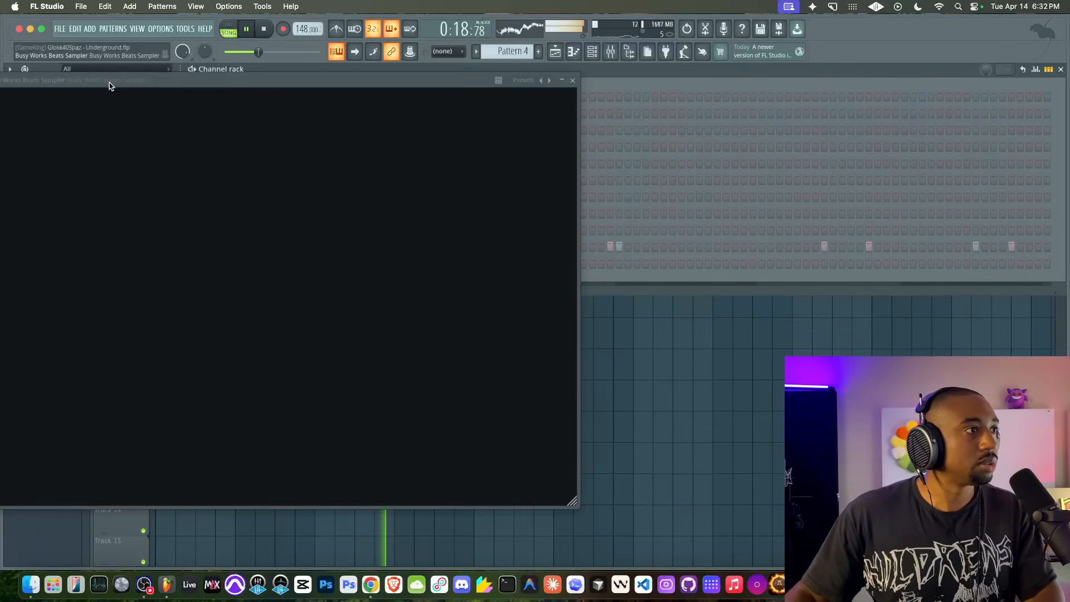
pyautogui.moveTo(109, 82); pyautogui.dragTo(258, 84)
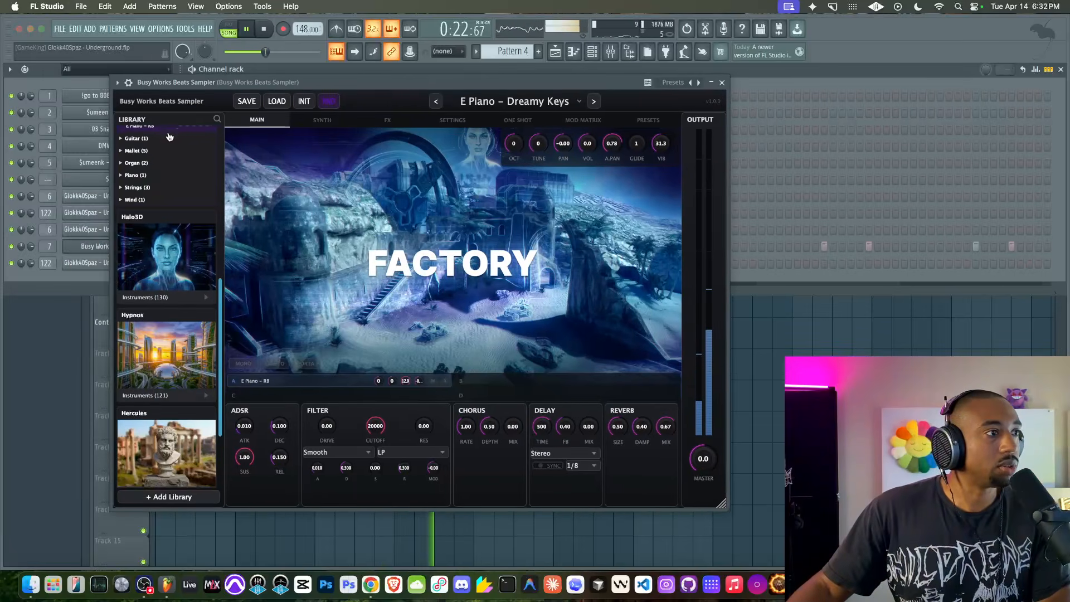
pyautogui.scroll(10, 149, 146)
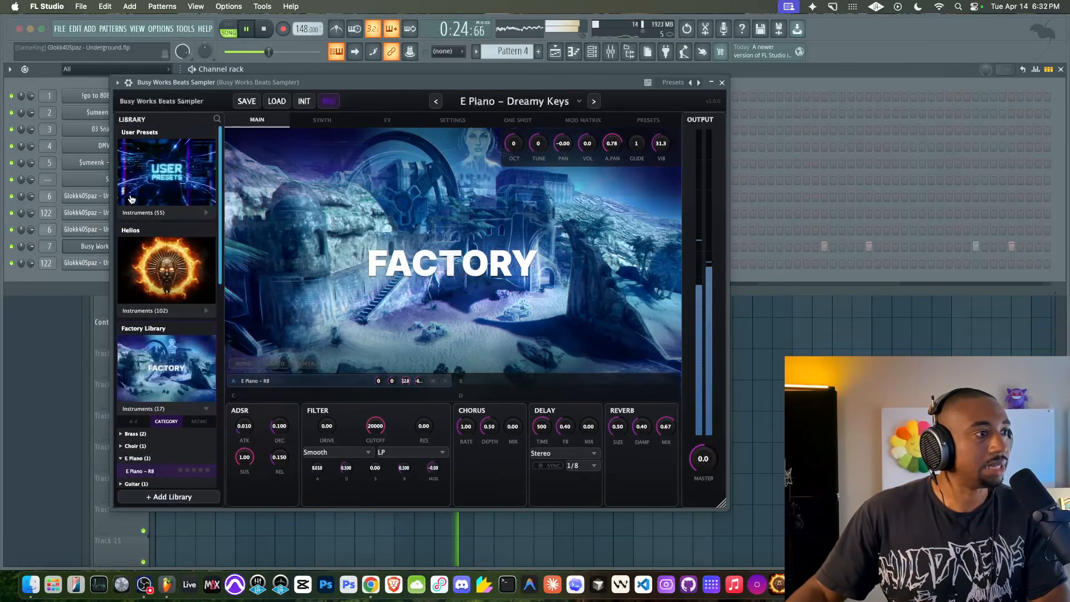
pyautogui.click(144, 238)
pyautogui.scroll(-5, 162, 284)
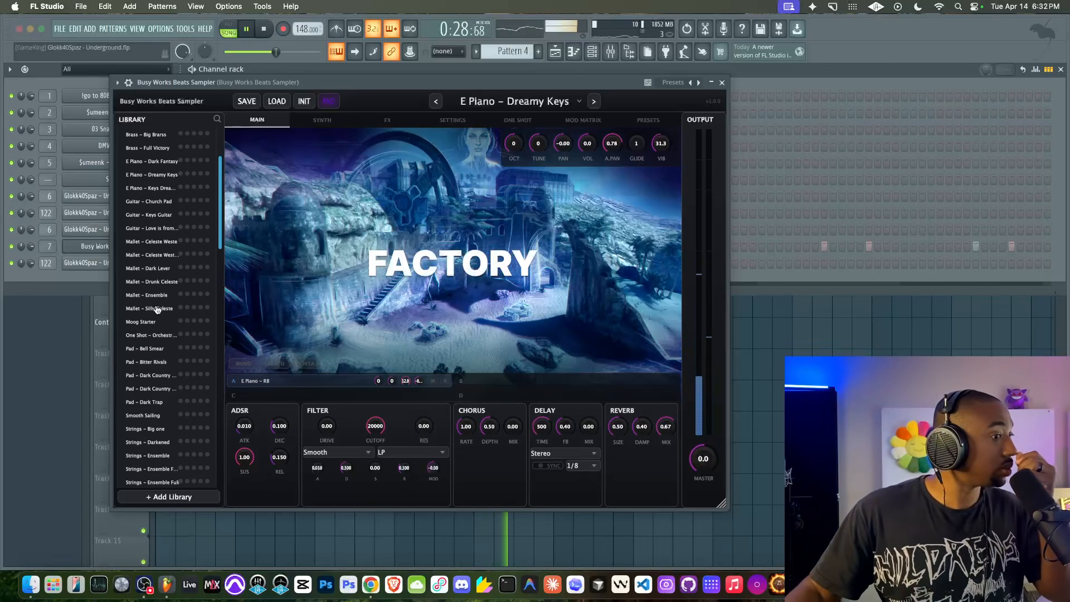
pyautogui.click(159, 282)
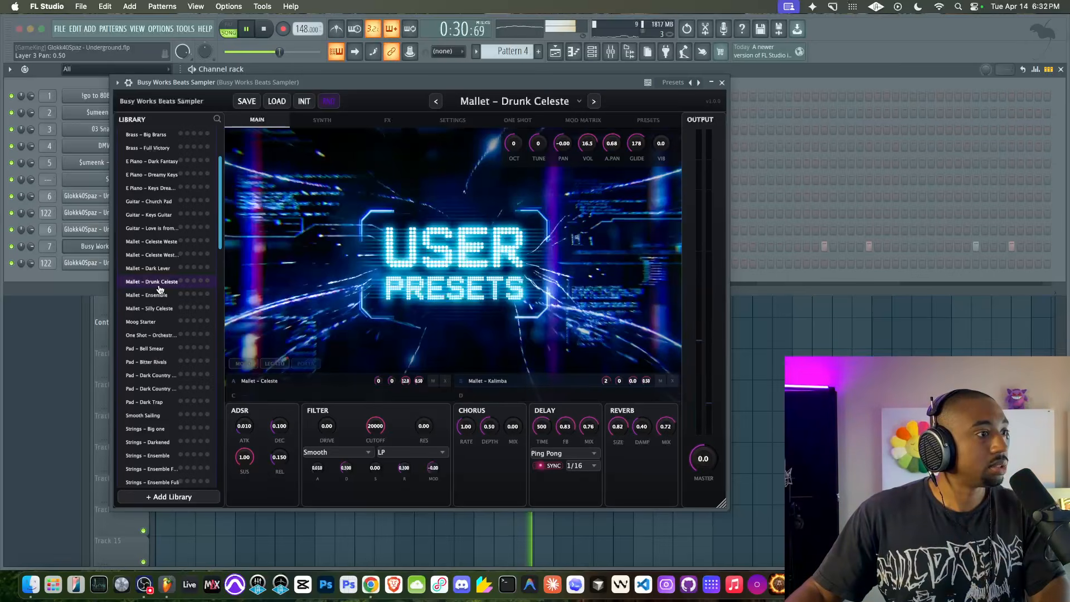
pyautogui.click(160, 243)
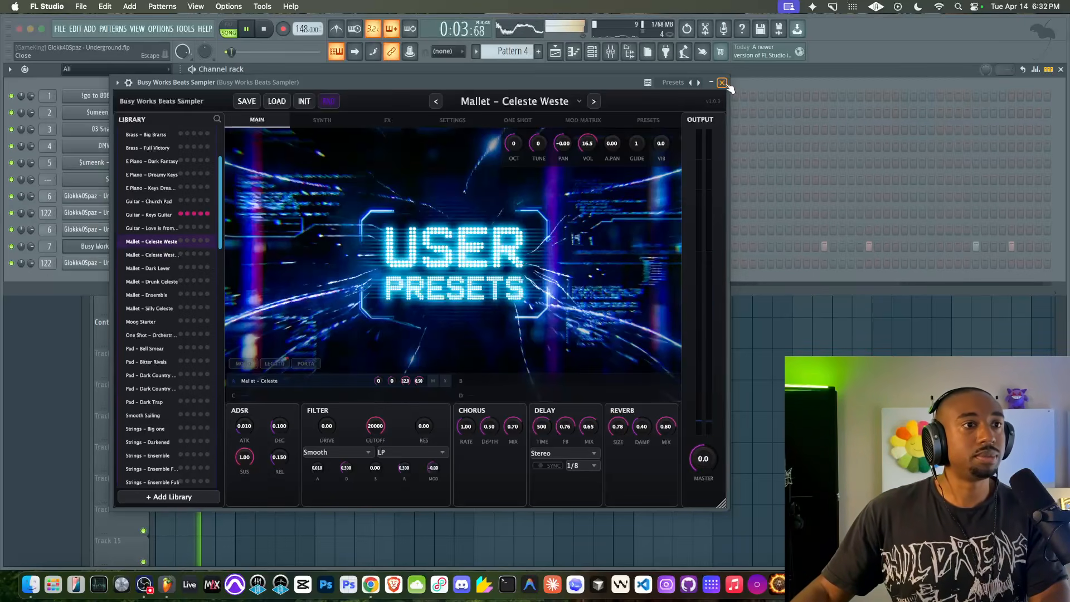
pyautogui.click(723, 83)
# Reopen the Busy Works Beats Sampler channel, browse its Factory Library user presets, set the delay mix to 0.00, and close the sampler.
pyautogui.click(156, 249)
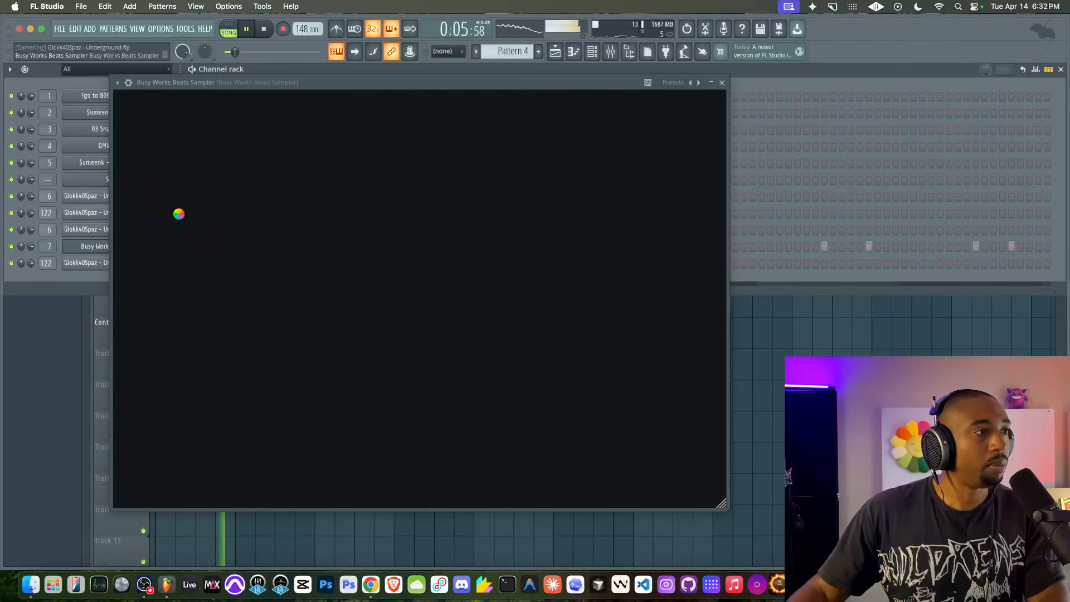
pyautogui.scroll(5, 159, 296)
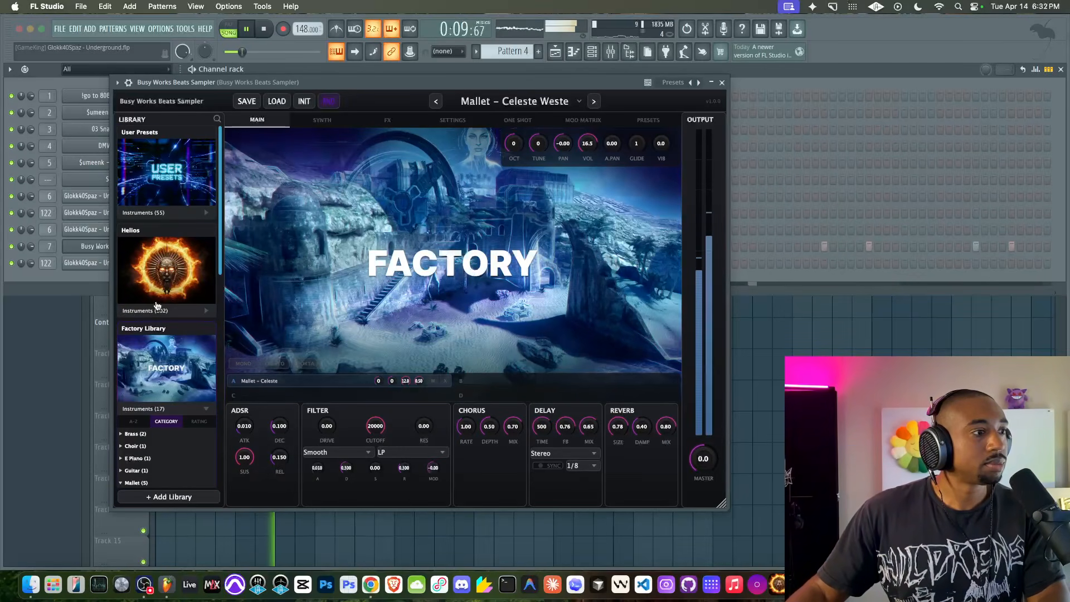
pyautogui.click(155, 214)
pyautogui.click(148, 239)
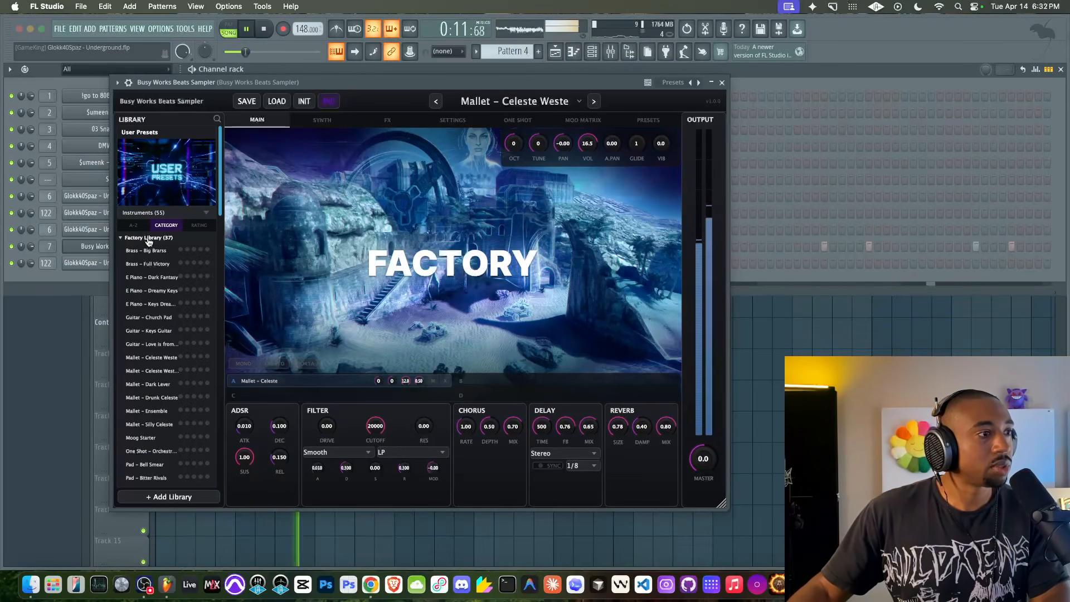
pyautogui.scroll(-2, 157, 312)
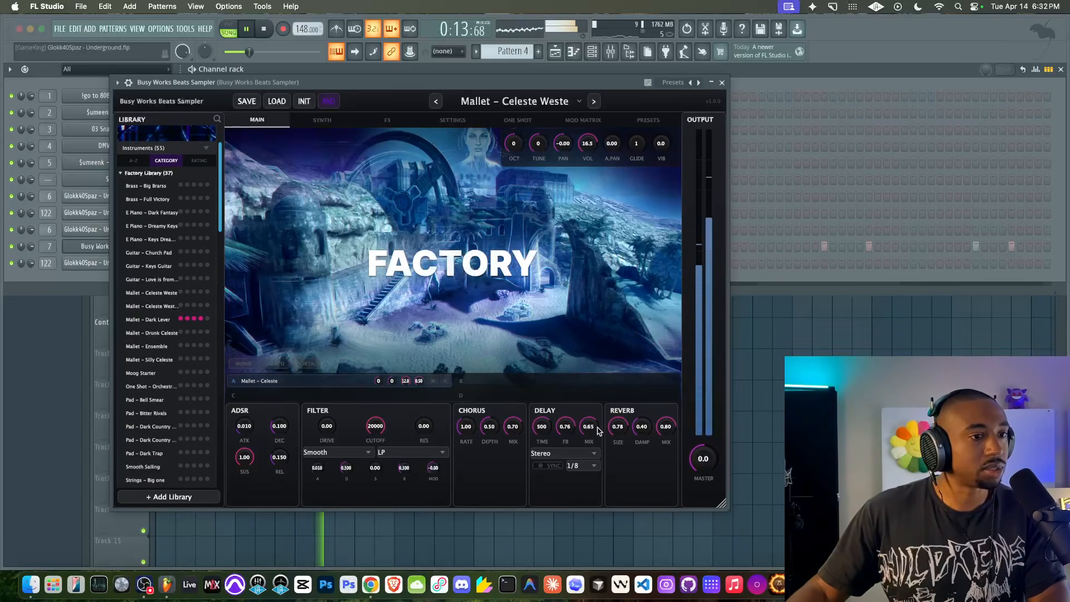
pyautogui.click(721, 83)
# Show only the Unsorted channels in the channel rack, check the empty Sampler channel, and delete it.
pyautogui.press('F5')
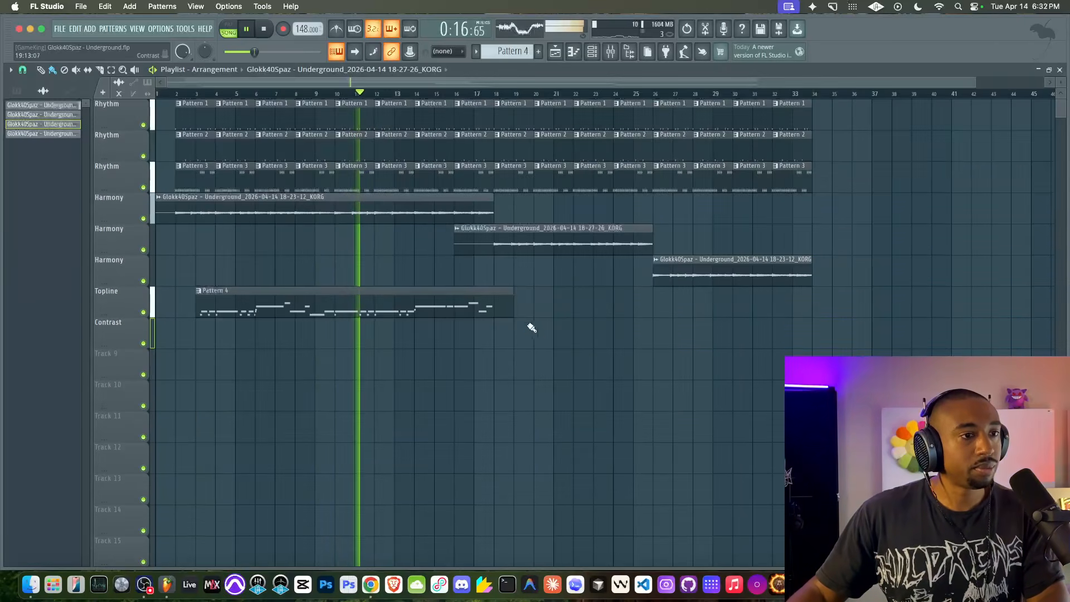
pyautogui.click(594, 54)
pyautogui.click(105, 69)
pyautogui.click(102, 106)
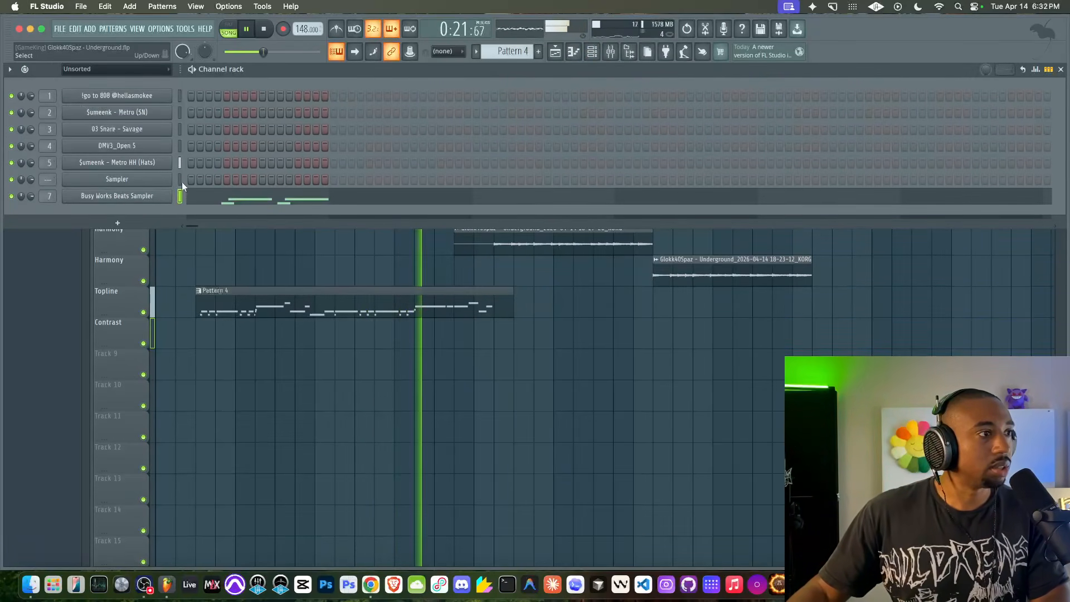
pyautogui.click(117, 179)
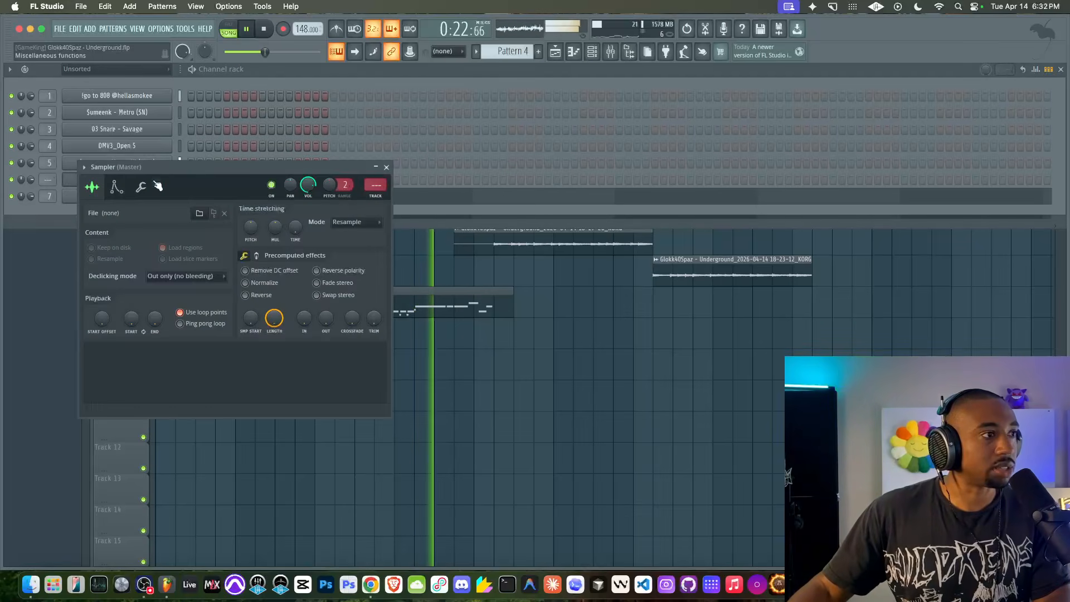
pyautogui.click(387, 167)
pyautogui.rightClick(144, 180)
pyautogui.press('d')
pyautogui.press('Escape')
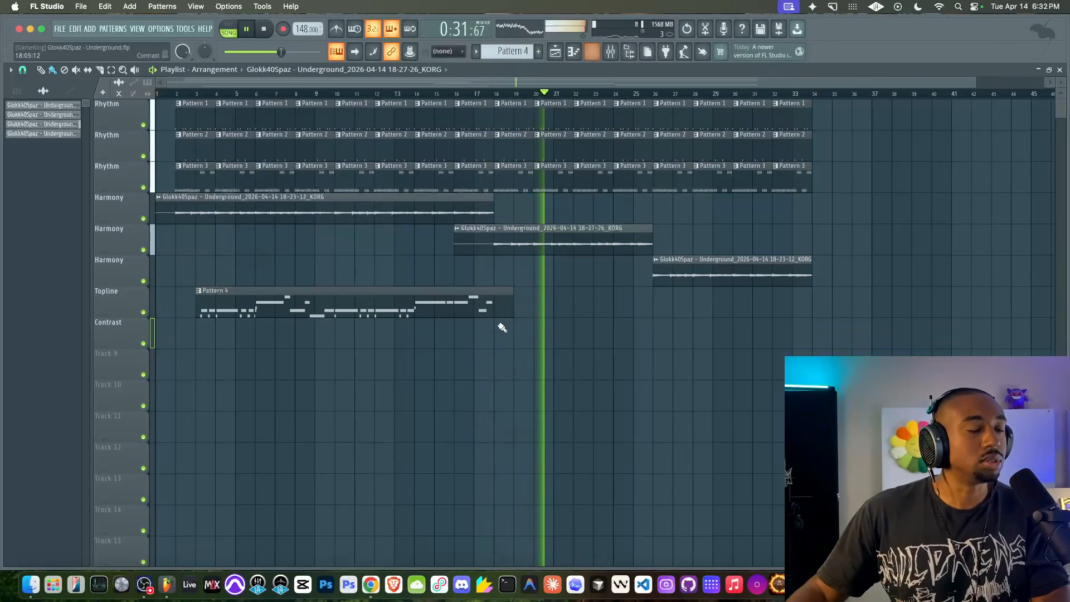
# Stop playback, switch to Chrome to listen to the reference track DRUG RELAPSE on Tidal, and return to FL Studio.
pyautogui.press('space')
pyautogui.click(372, 586)
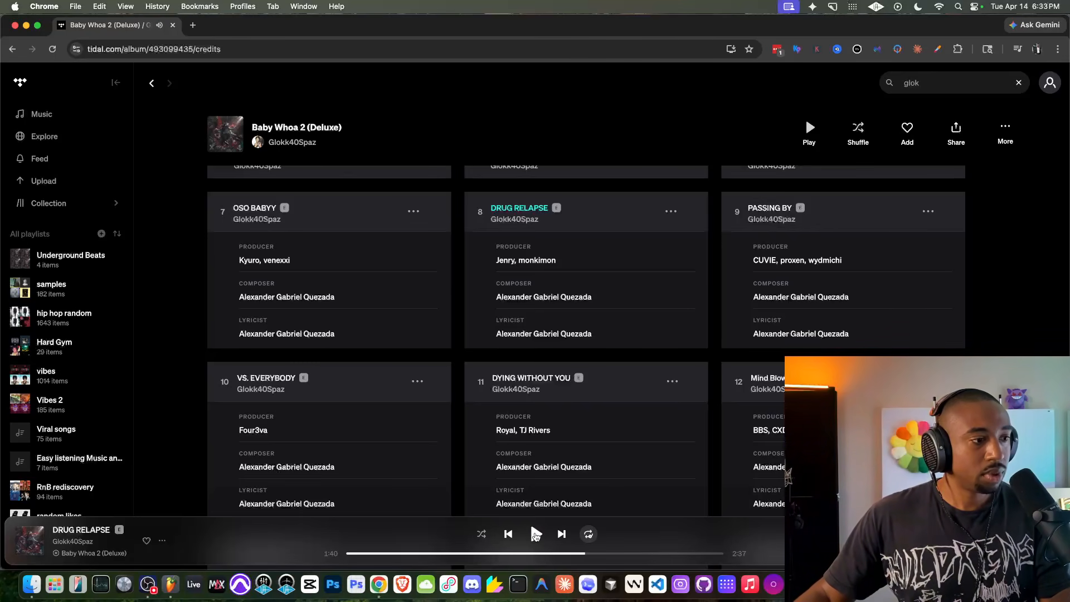
pyautogui.click(171, 584)
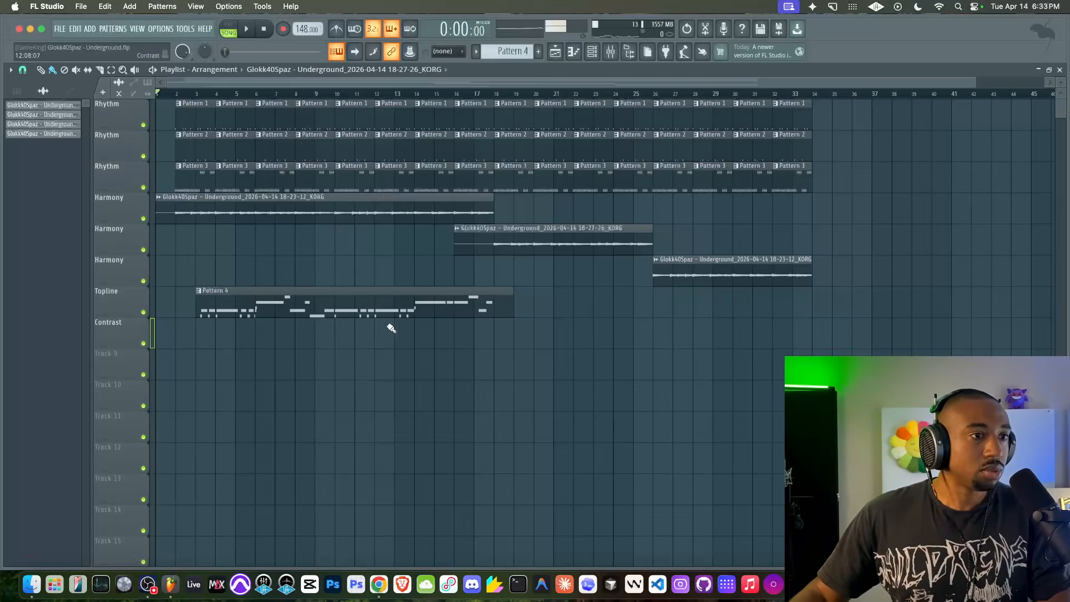
# Add a Sawer synth channel to the channel rack and work in a new Pattern 5.
pyautogui.click(599, 50)
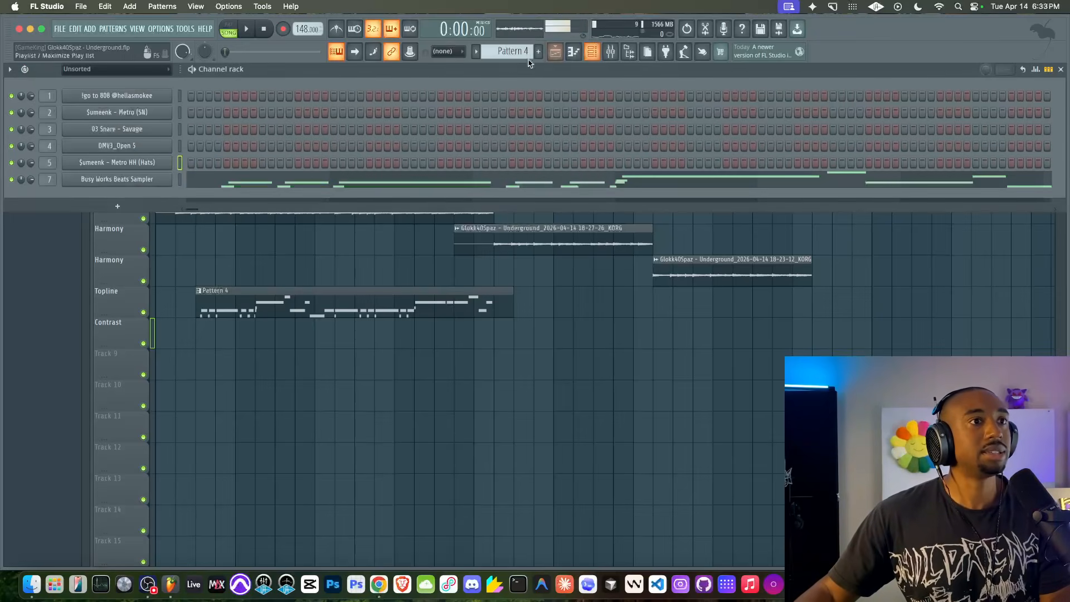
pyautogui.click(116, 205)
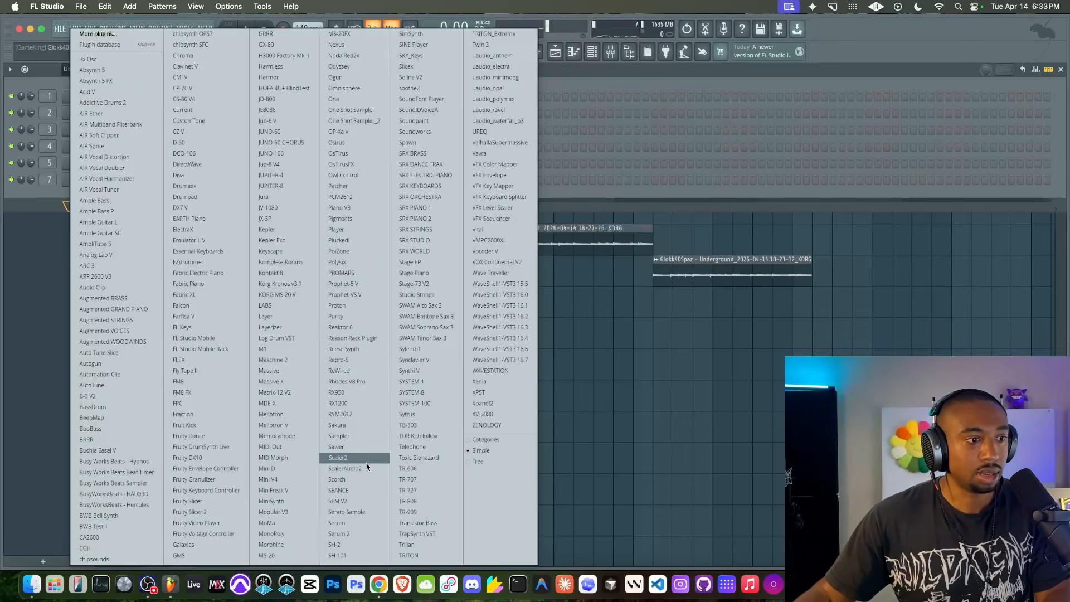
pyautogui.click(357, 446)
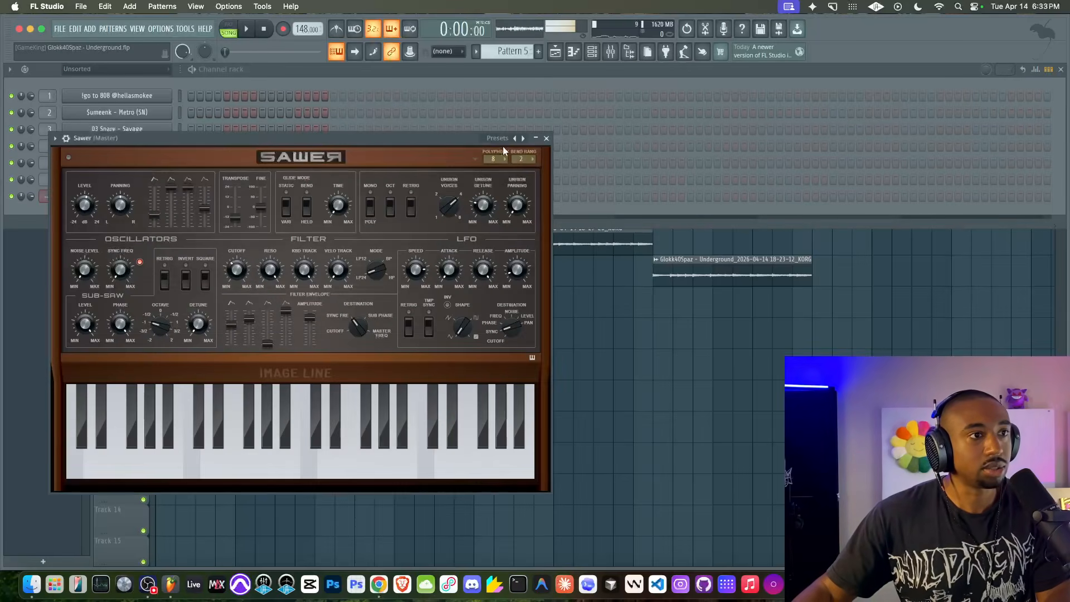
# Load Sawer's lead preset FG Analog Funk, move on to FG Angry Analog, and close the synth window.
pyautogui.click(506, 143)
pyautogui.moveTo(529, 199)
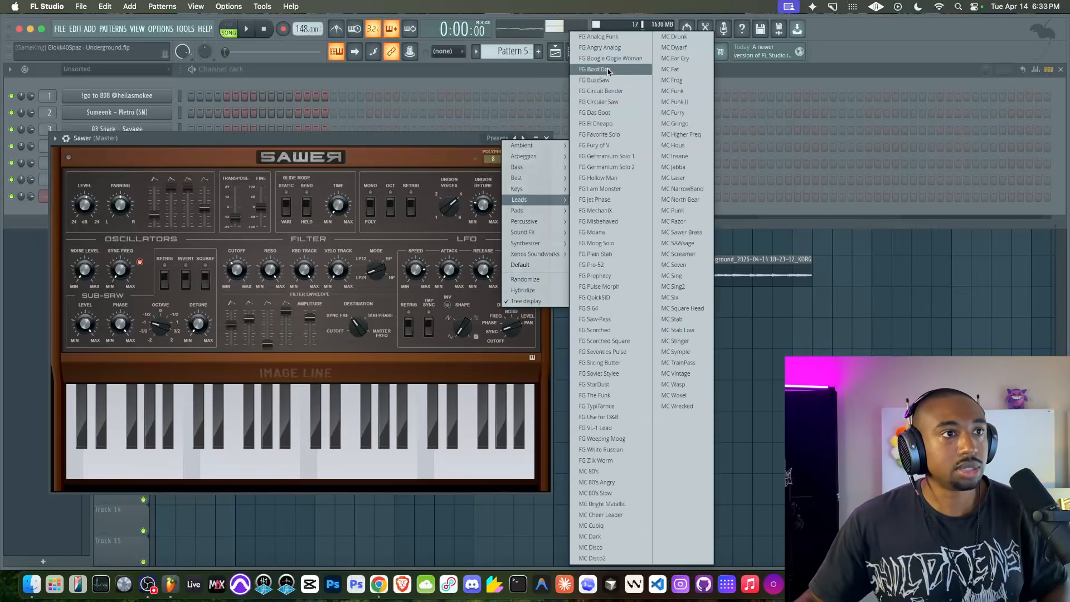
pyautogui.click(596, 37)
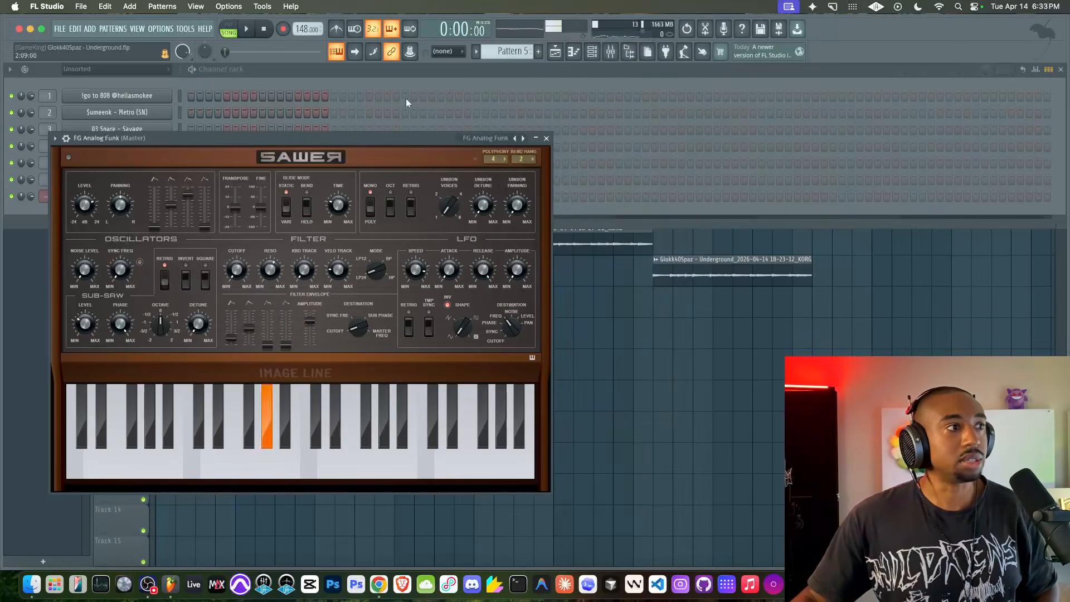
pyautogui.click(521, 138)
pyautogui.click(546, 139)
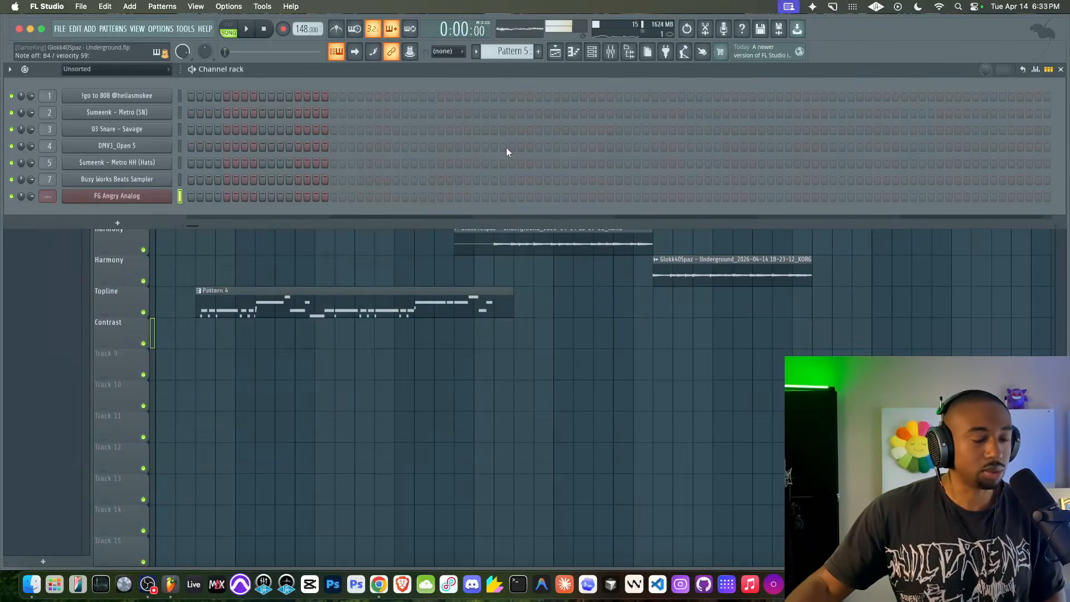
# Route the Sawer channel to mixer track 8 and change its preset to FG Circular Saw while the song plays.
pyautogui.press('F9')
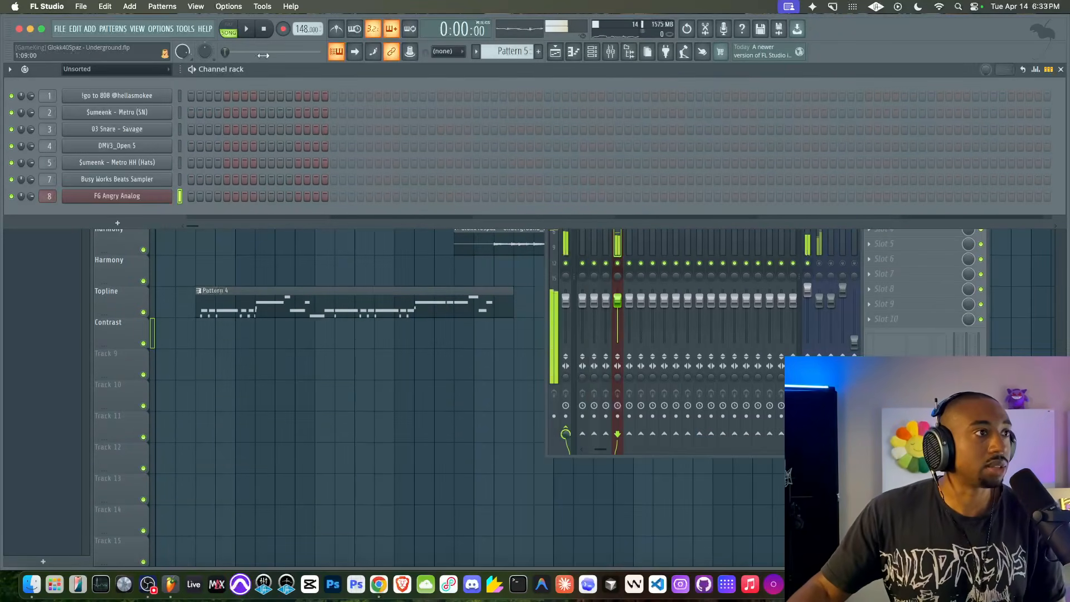
pyautogui.click(165, 196)
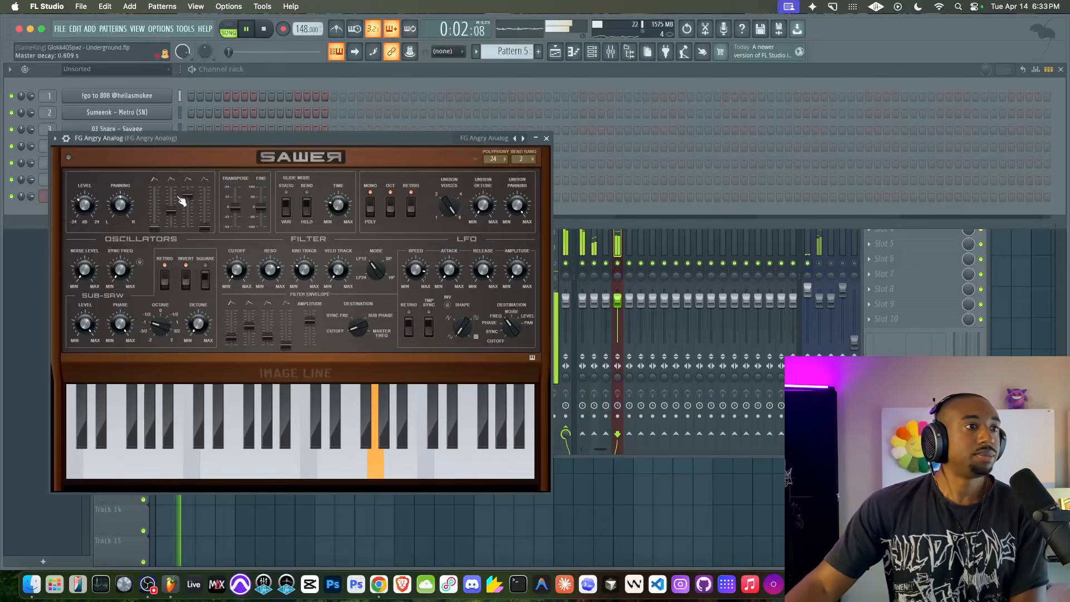
pyautogui.click(524, 139)
pyautogui.click(524, 139)
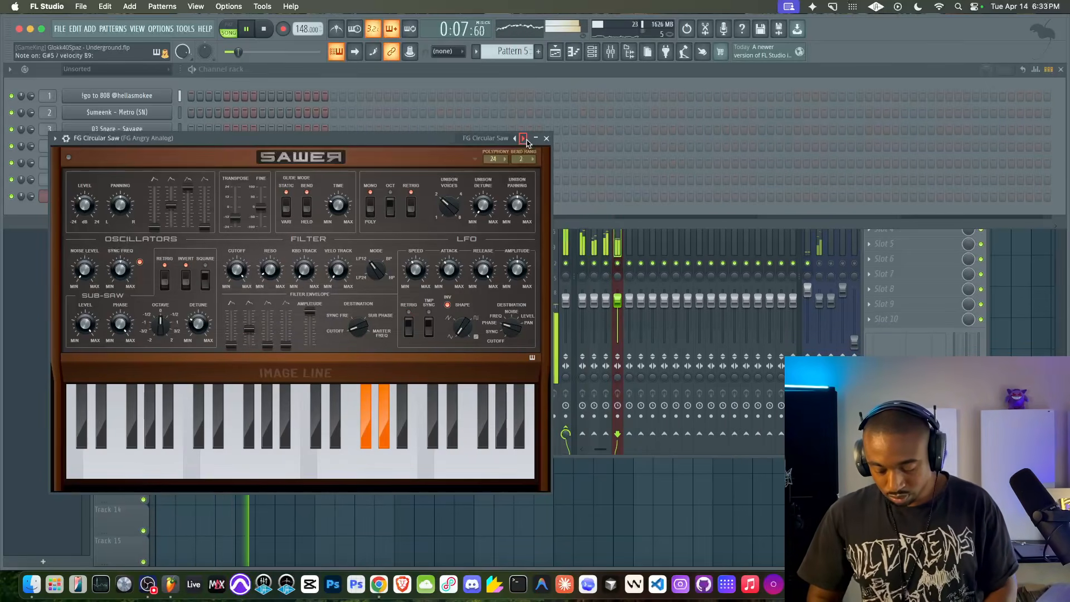
pyautogui.click(546, 138)
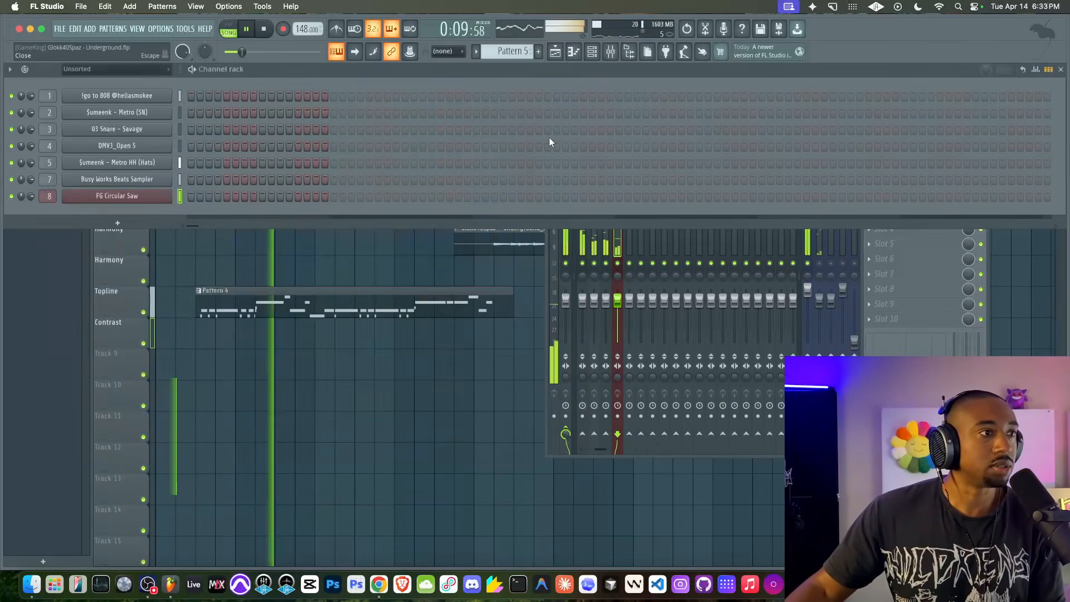
# Record a Sawer part into Pattern 5 on the Contrast track, from bar 2 to about bar 18.
pyautogui.press('F5')
pyautogui.click(181, 95)
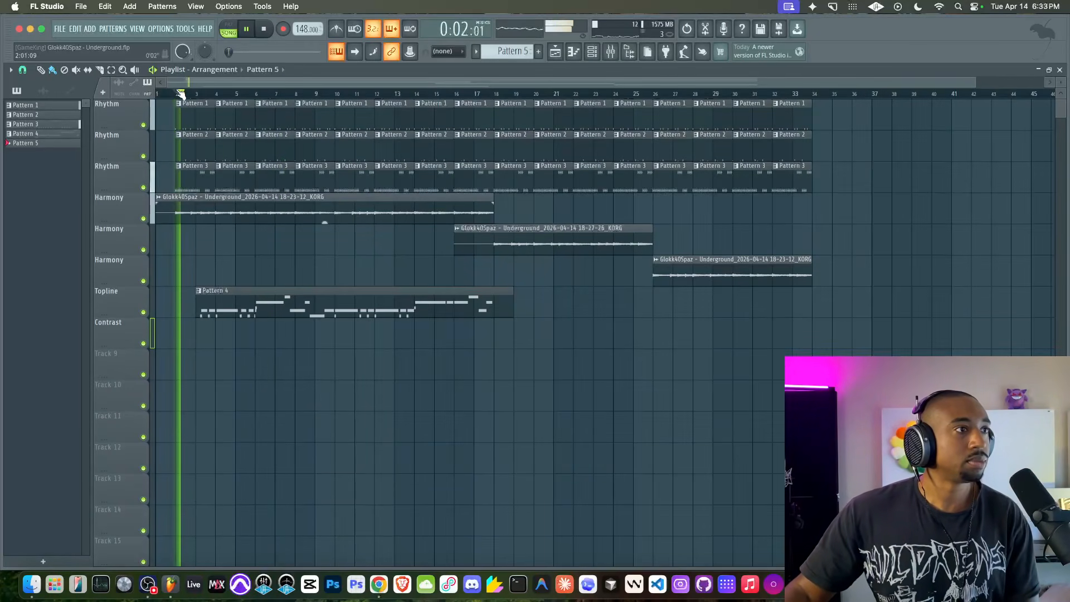
pyautogui.press('space')
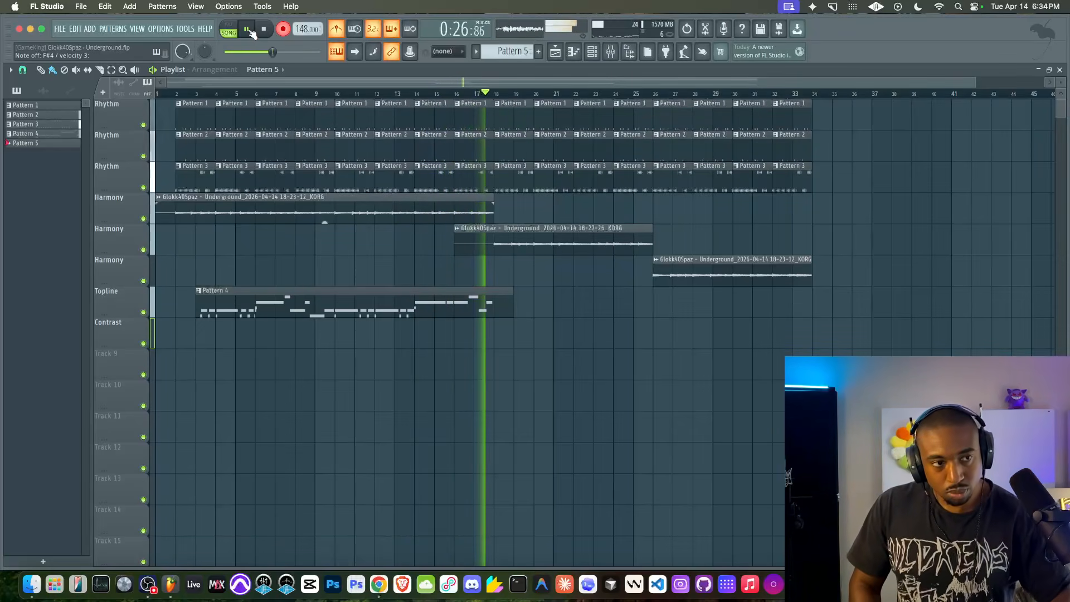
pyautogui.press('space')
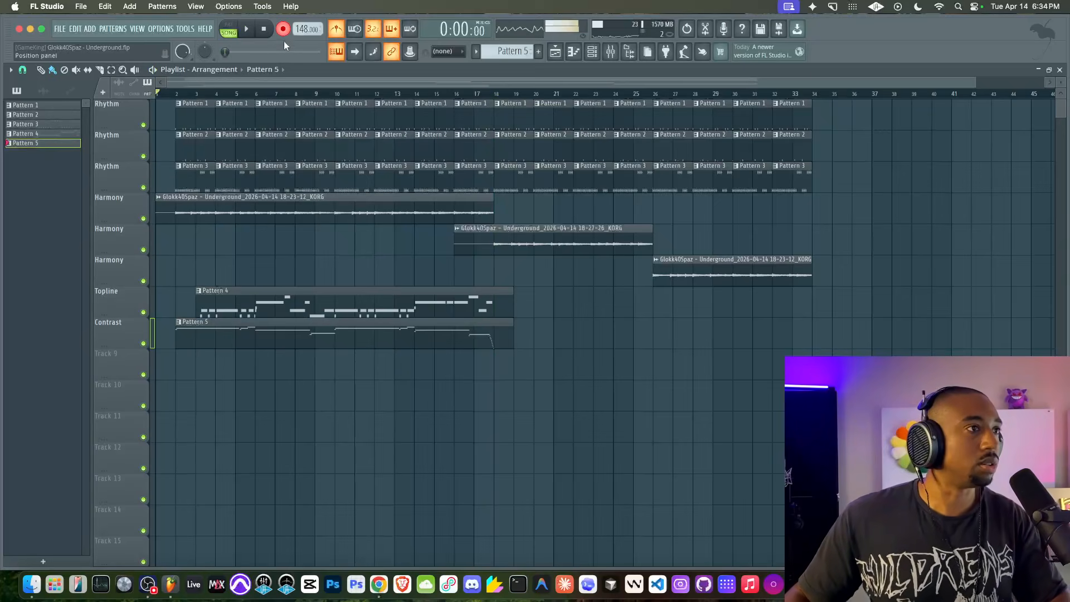
# Adjust Sawer's filter cutoff, lower its filter envelope amplitude to 0%, and replay the song from the start.
pyautogui.click(591, 52)
pyautogui.click(126, 199)
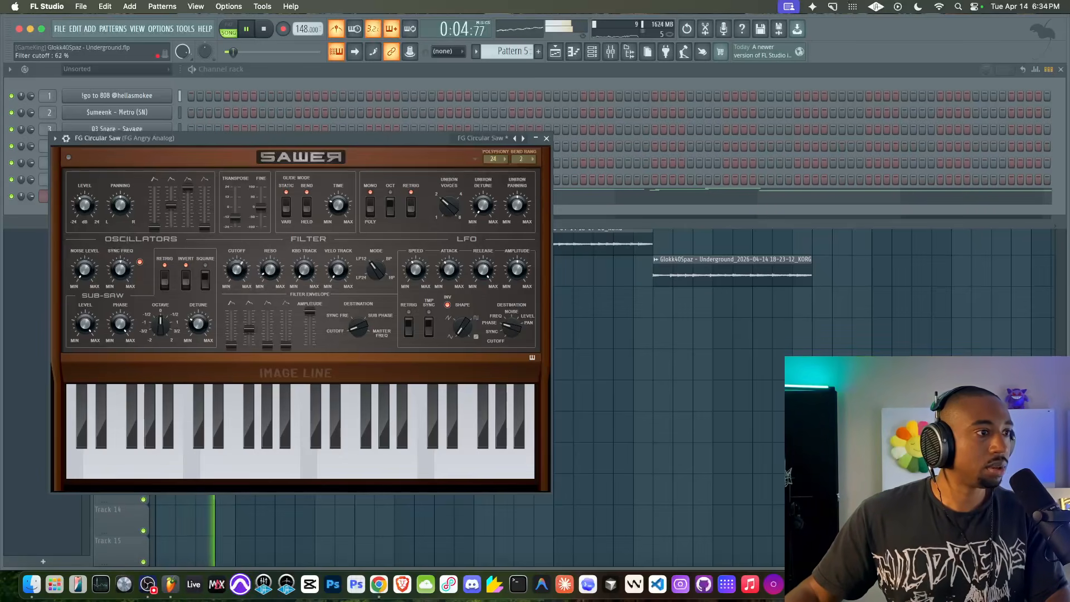
pyautogui.click(546, 139)
pyautogui.click(120, 198)
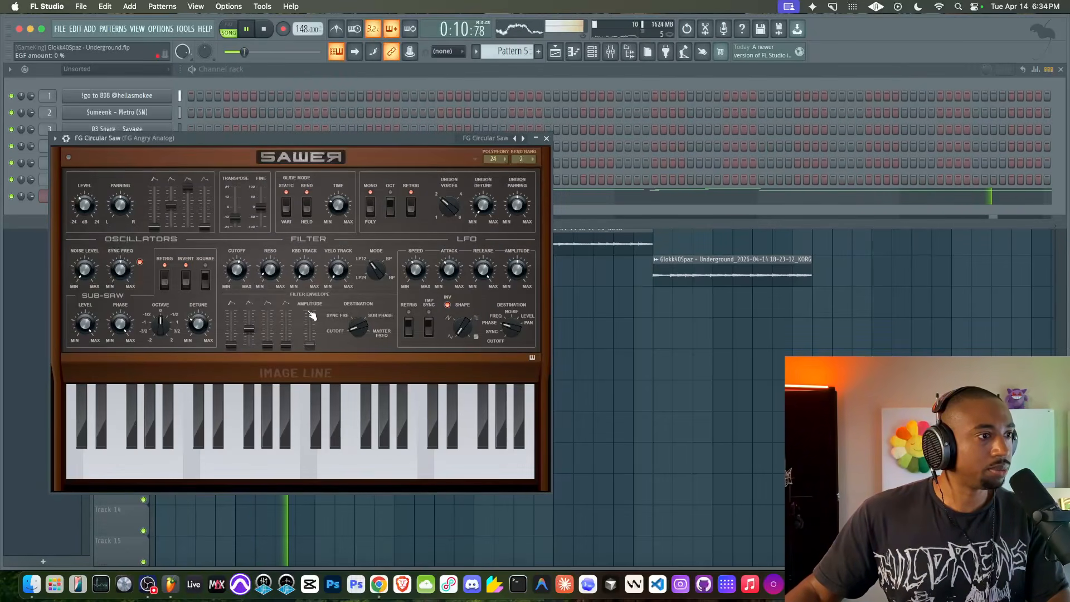
pyautogui.click(547, 138)
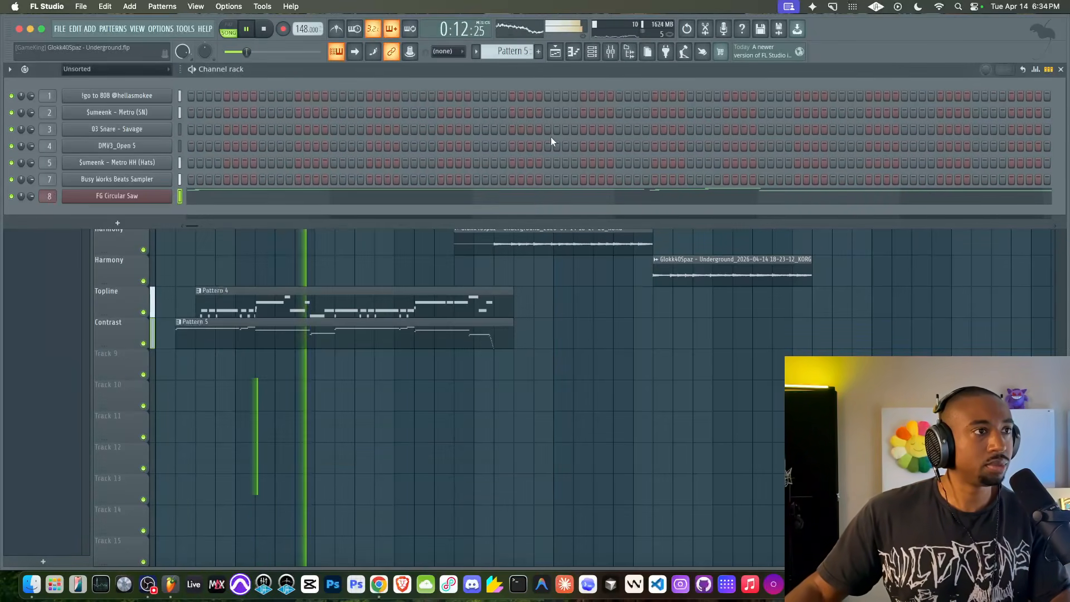
pyautogui.click(354, 246)
pyautogui.press('space')
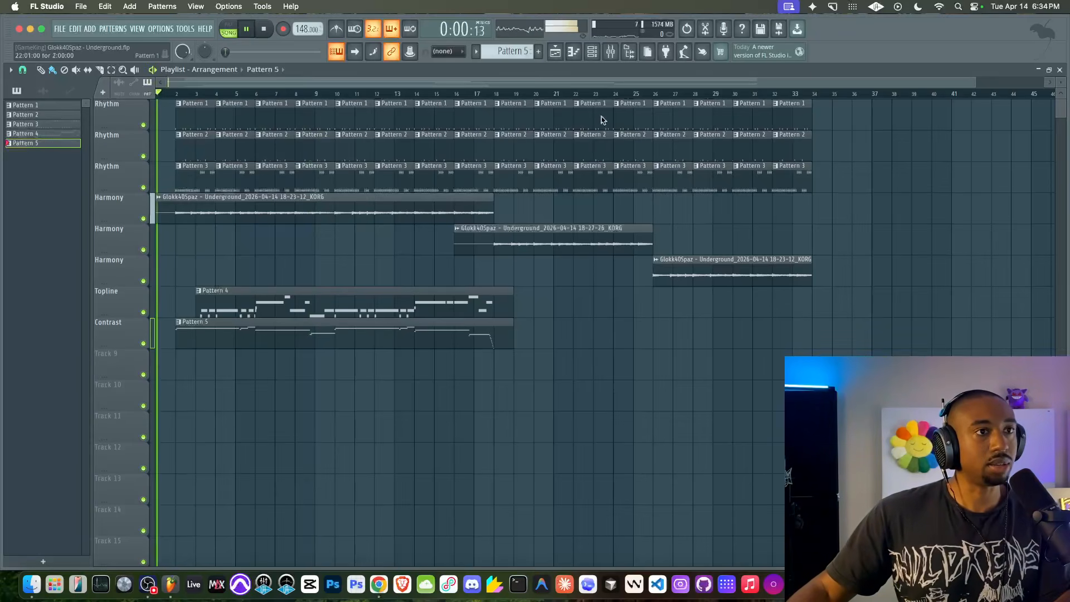
# In Busy Works Beats Sampler, expand the Factory Library user presets and try Mallet - Ensemble and Mallet - Silly Celeste.
pyautogui.press('F6')
pyautogui.click(148, 181)
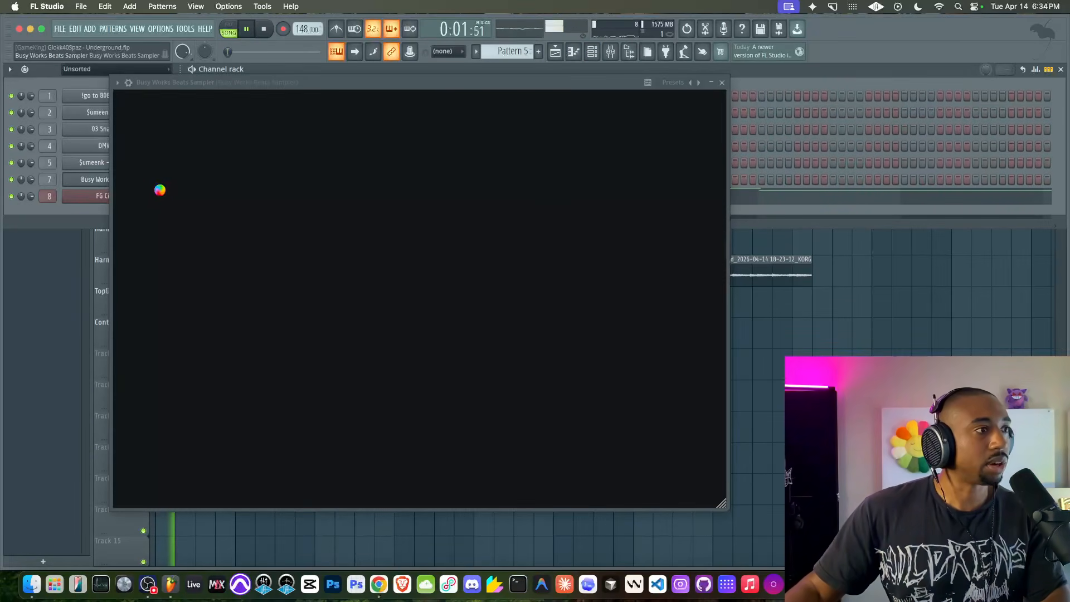
pyautogui.scroll(5, 155, 165)
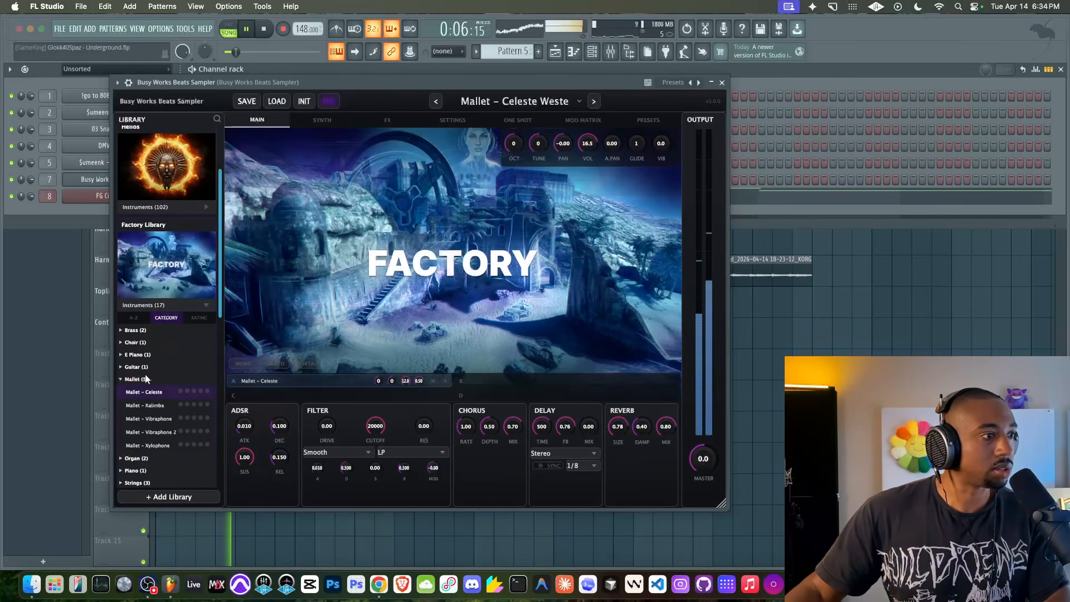
pyautogui.scroll(2, 150, 262)
pyautogui.click(155, 213)
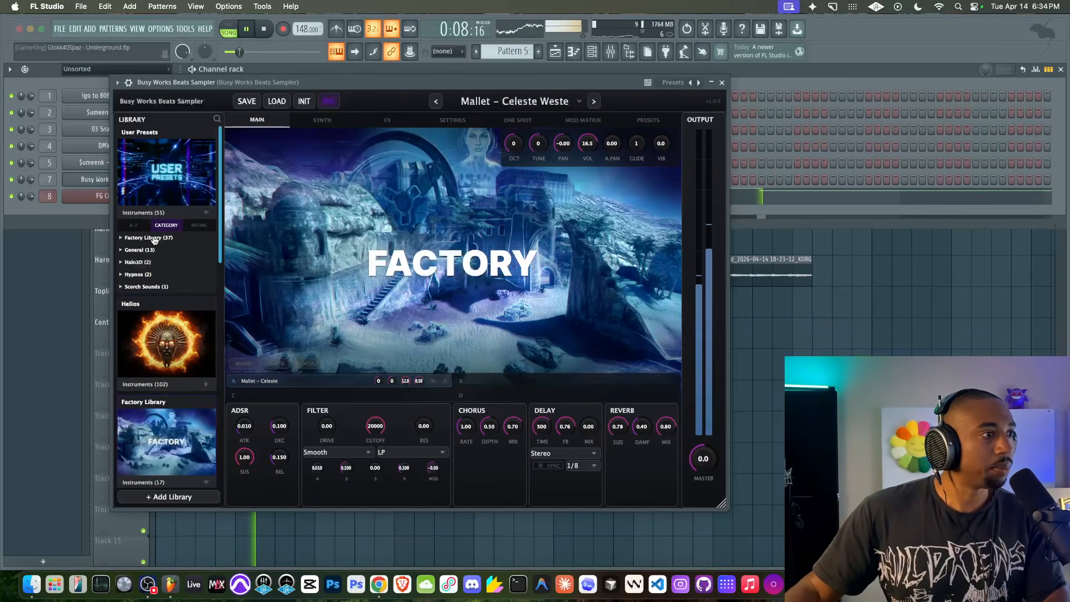
pyautogui.click(155, 238)
pyautogui.scroll(-3, 151, 290)
pyautogui.click(156, 275)
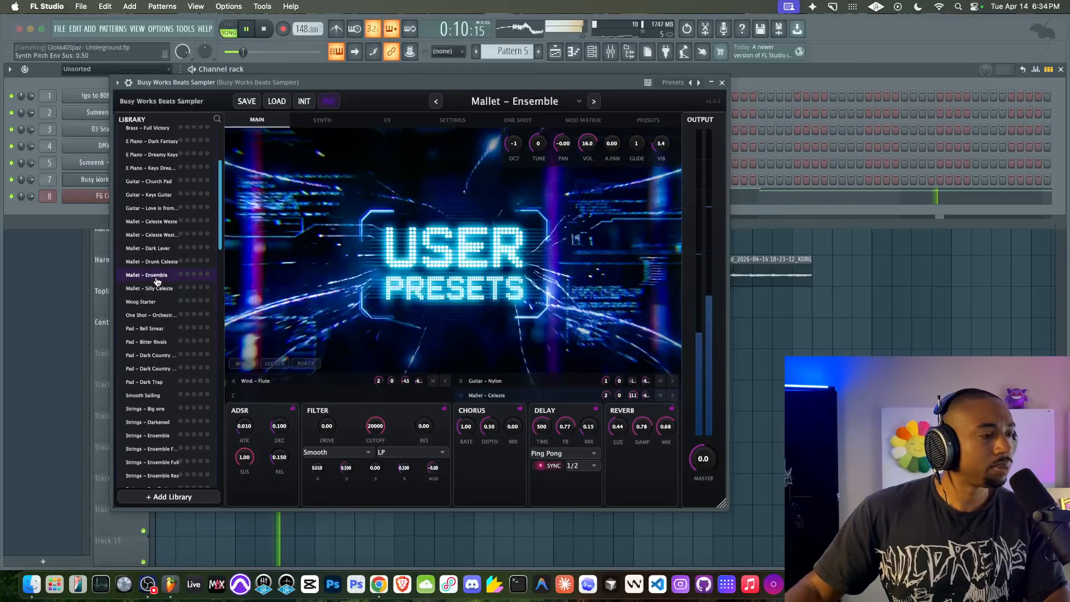
pyautogui.click(157, 289)
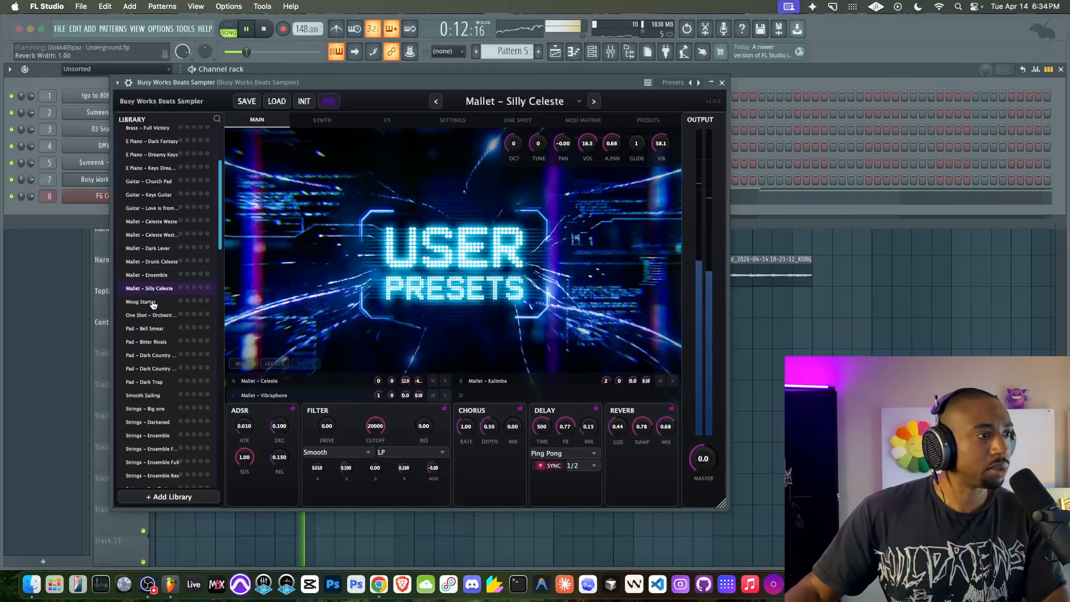
# Audition the Moog Starter, One Shot - Orchestra Stack, Pad - Bell Smear and Pad - Dark Trap presets while the song plays.
pyautogui.click(152, 304)
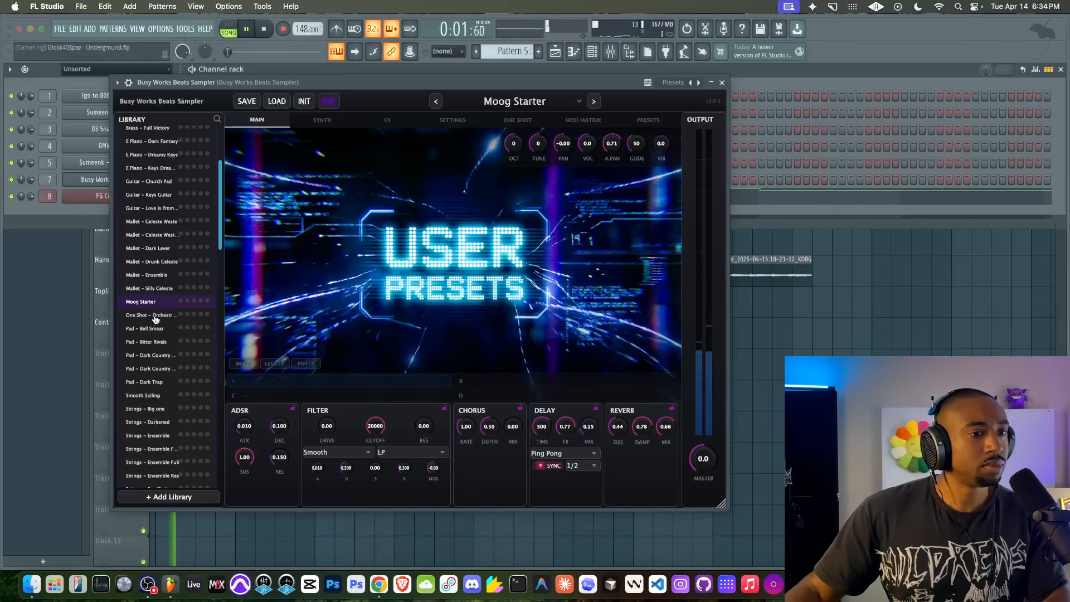
pyautogui.click(154, 317)
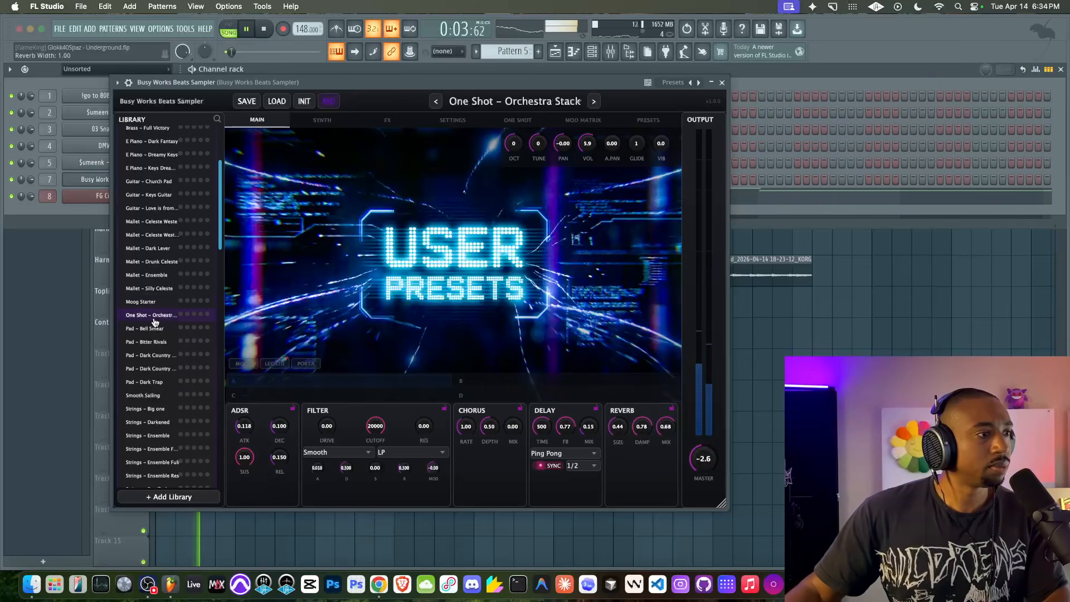
pyautogui.scroll(-1, 155, 322)
pyautogui.click(155, 321)
pyautogui.scroll(-3, 155, 326)
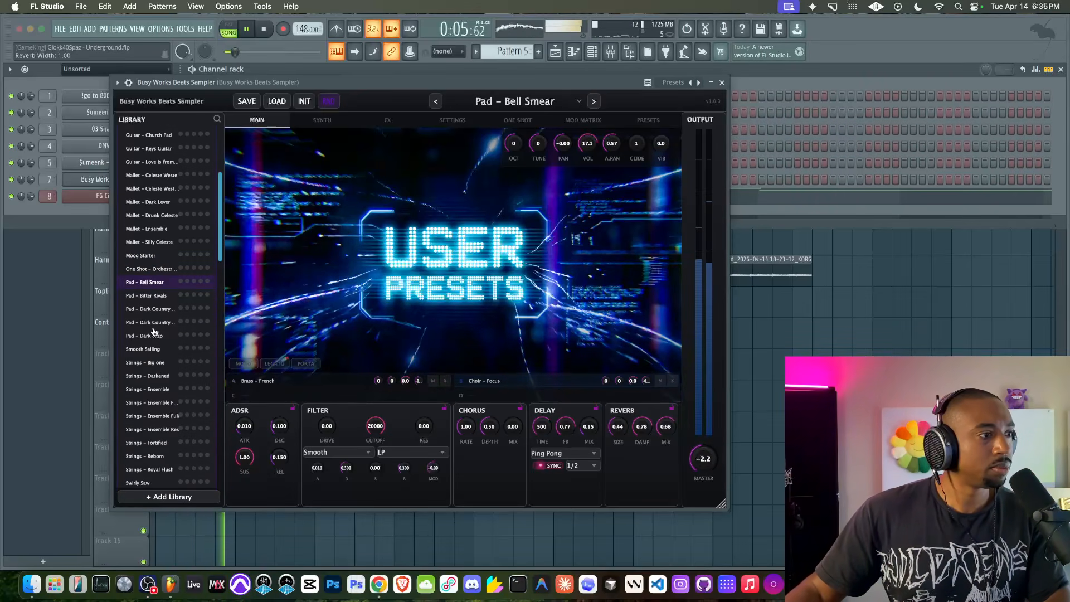
pyautogui.scroll(-2, 153, 337)
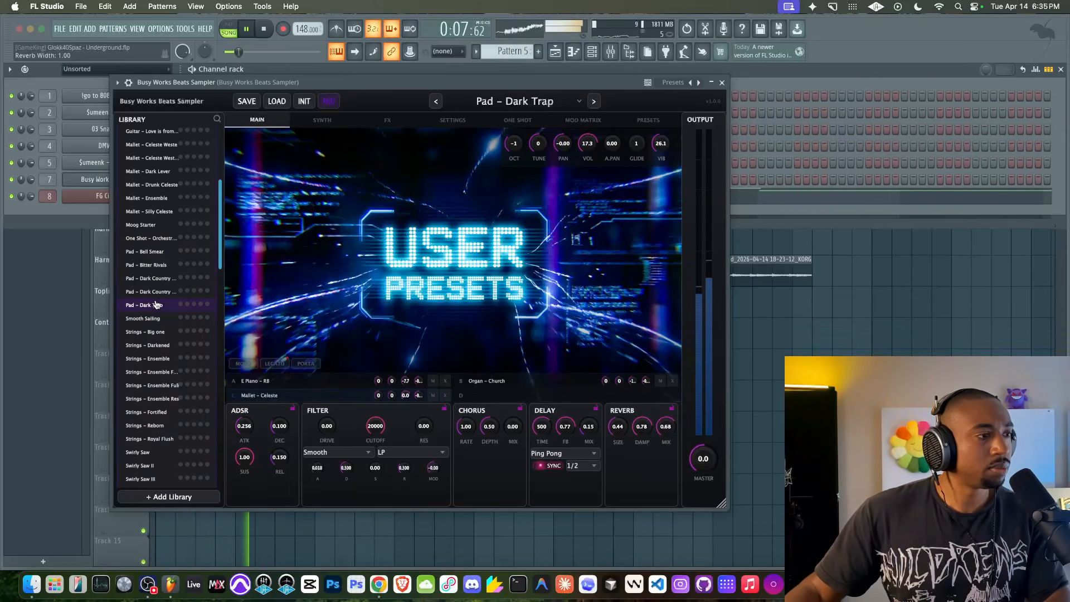
# Try Smooth Sailing, Strings - Big one and Strings - Ensemble, and settle on the Strings - Ensemble Res preset for the topline.
pyautogui.click(156, 318)
pyautogui.scroll(-2, 156, 304)
pyautogui.click(156, 304)
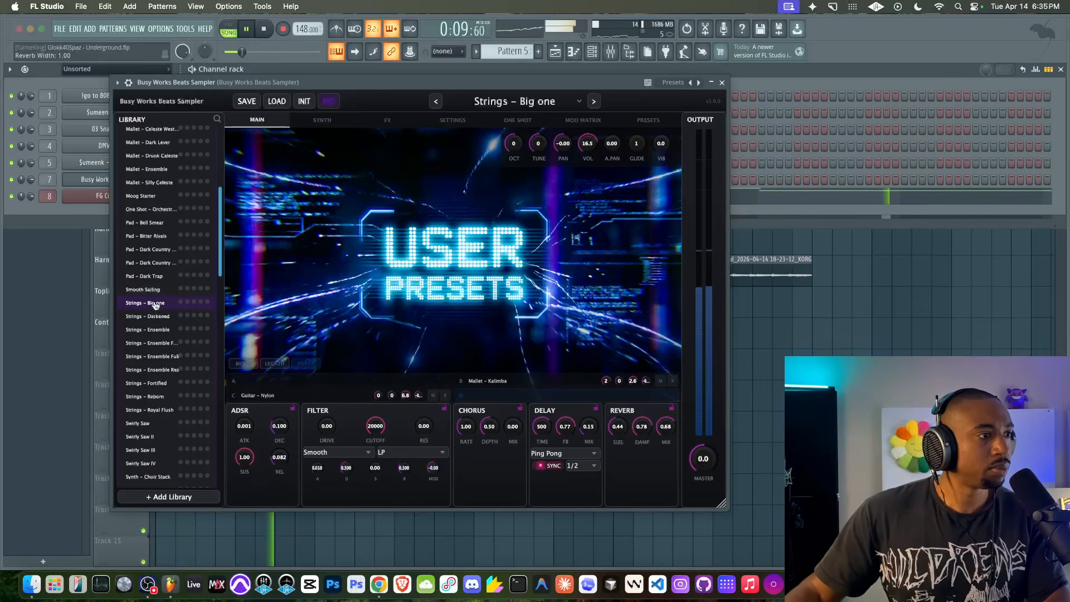
pyautogui.click(150, 330)
pyautogui.click(151, 369)
pyautogui.scroll(-3, 153, 357)
pyautogui.scroll(-3, 153, 356)
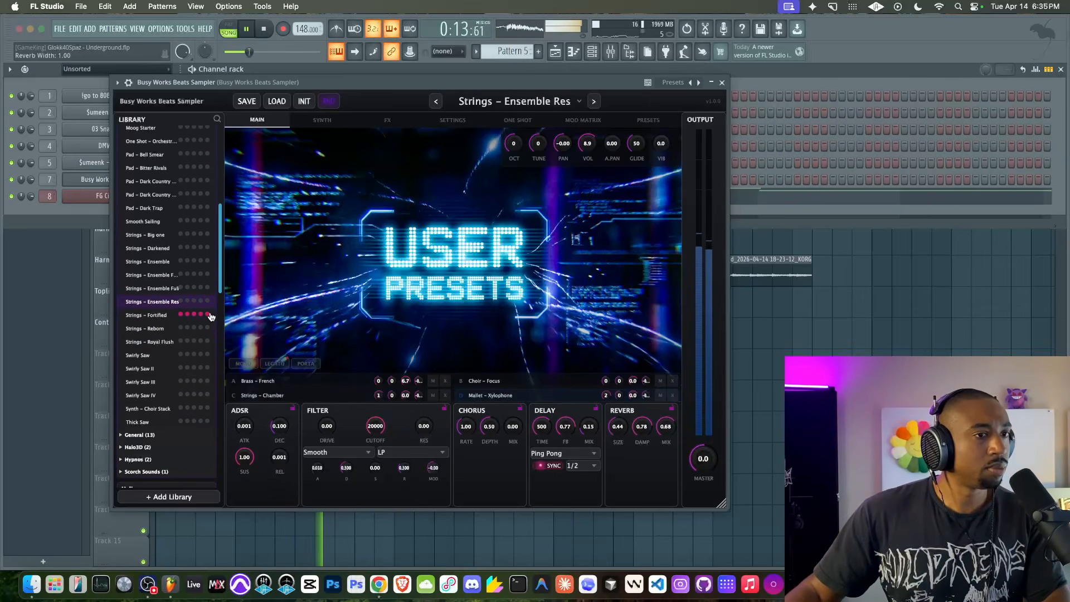
# Close the sampler, set the Busy Works Beats Sampler channel volume to 61%, listen on through the arrangement and stop playback.
pyautogui.click(722, 82)
pyautogui.moveTo(33, 181); pyautogui.dragTo(33, 198)
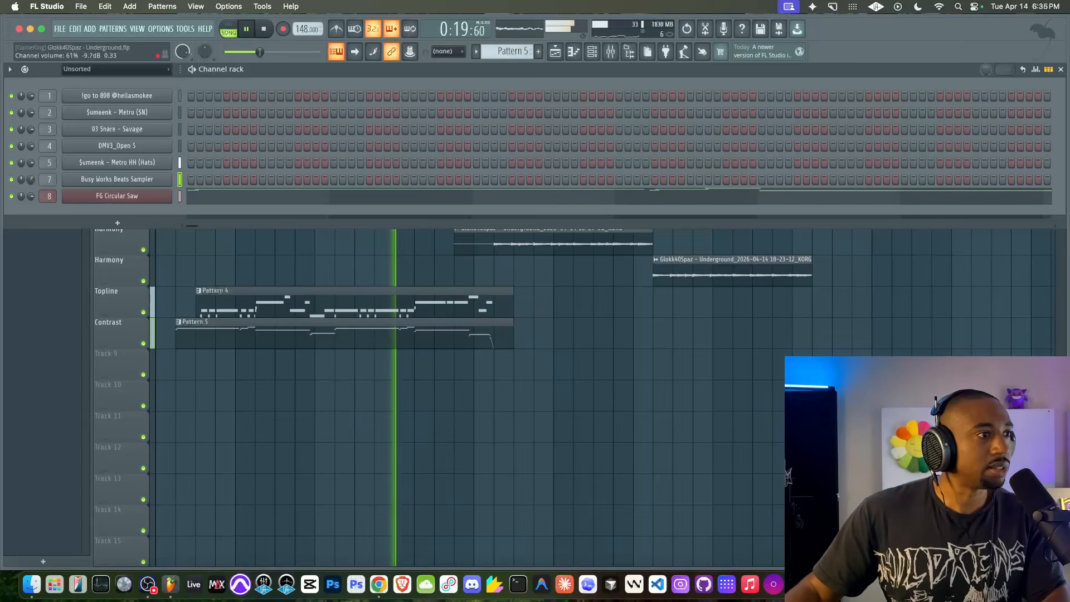
pyautogui.click(237, 265)
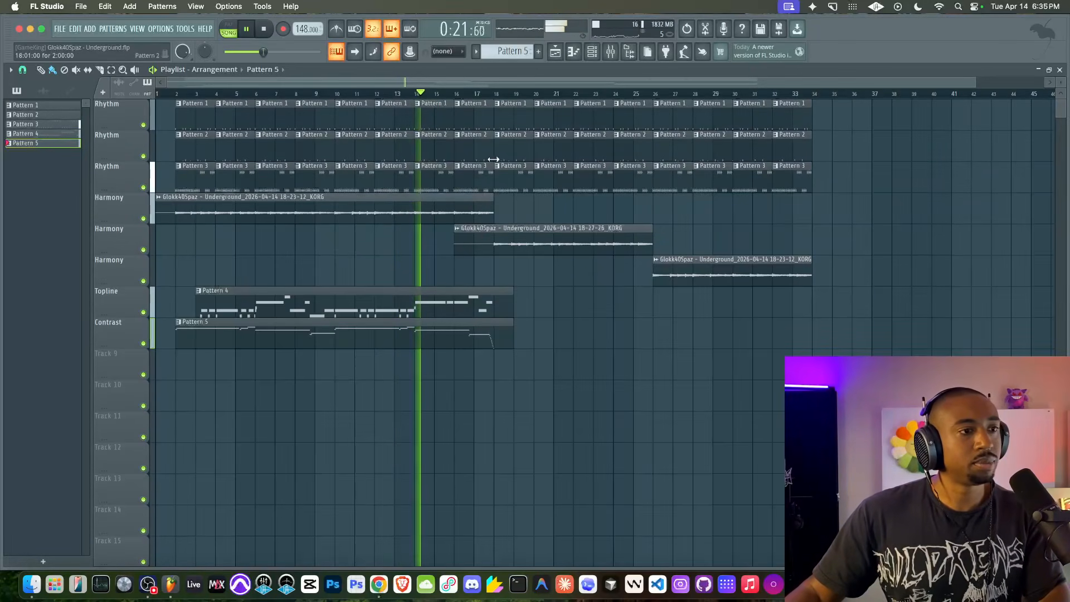
pyautogui.click(593, 52)
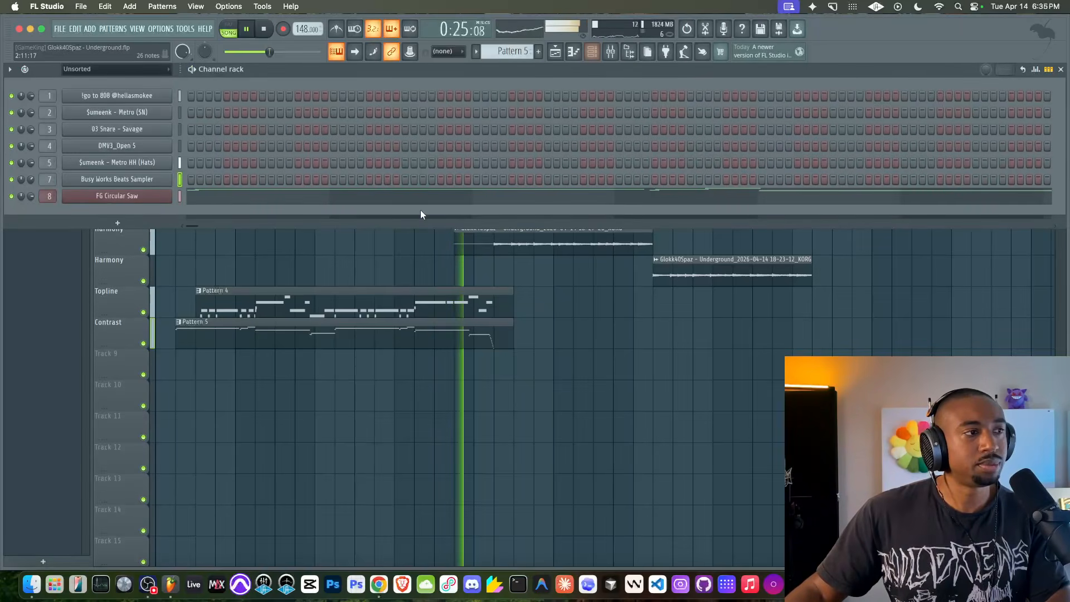
pyautogui.click(378, 259)
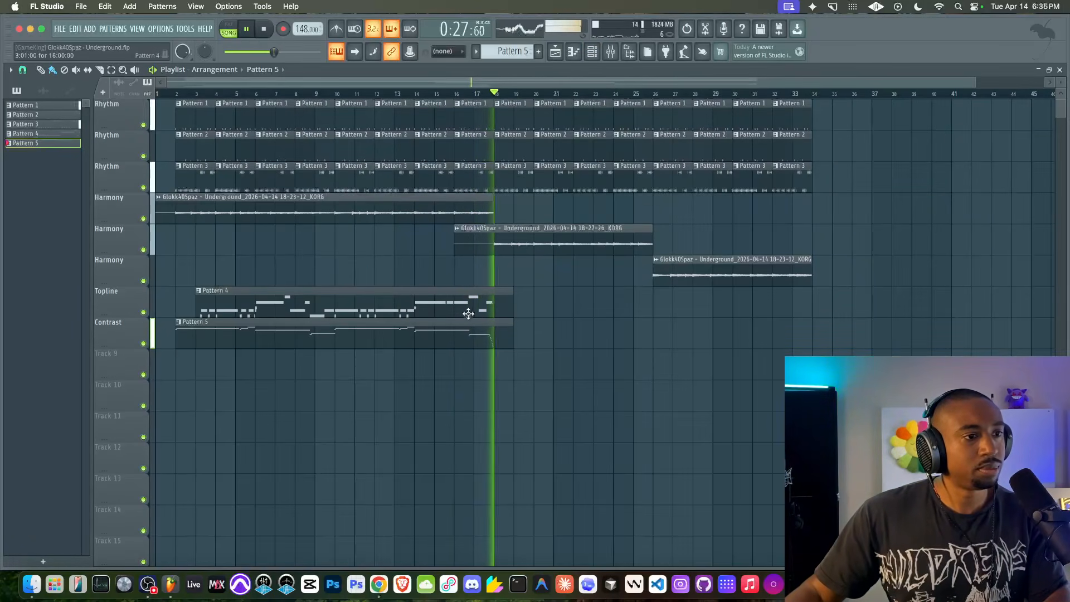
pyautogui.click(592, 52)
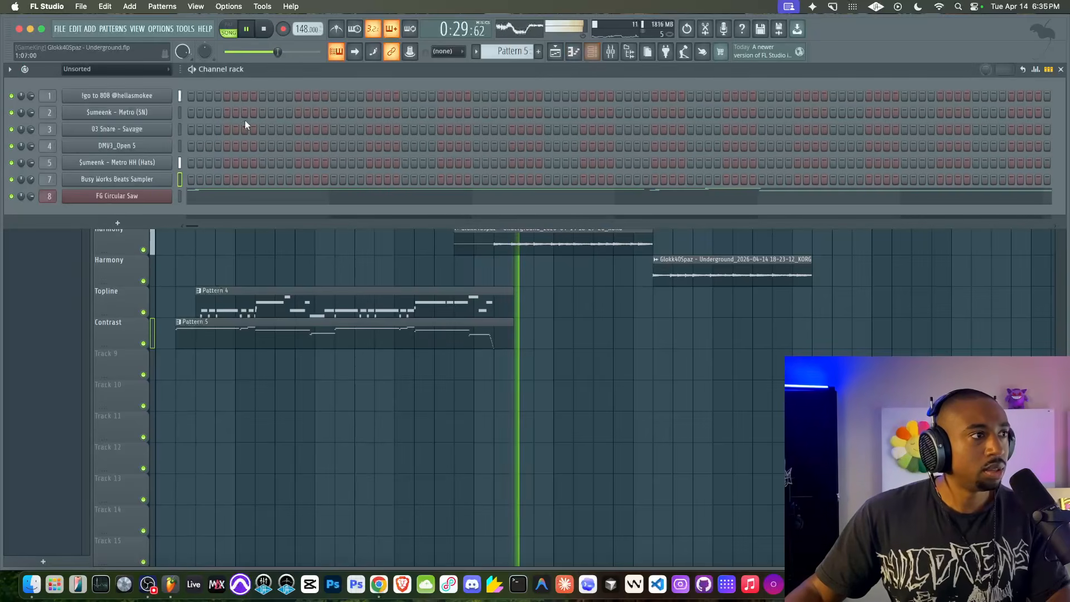
pyautogui.press('space')
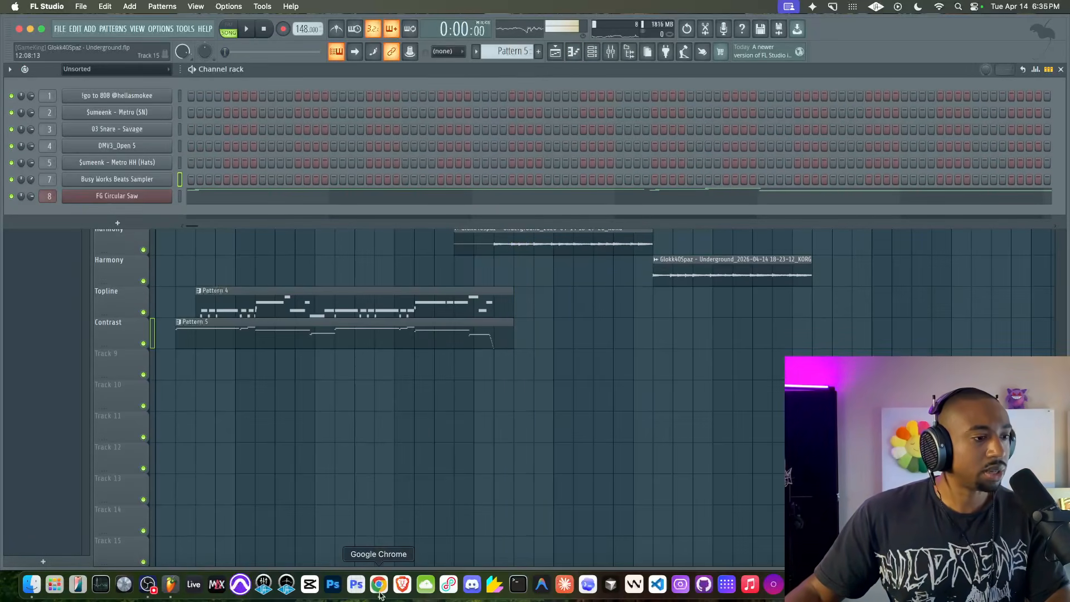
# Switch to Chrome, listen briefly to the reference track DRUG RELAPSE on Tidal, and return to FL Studio.
pyautogui.click(379, 587)
pyautogui.click(534, 535)
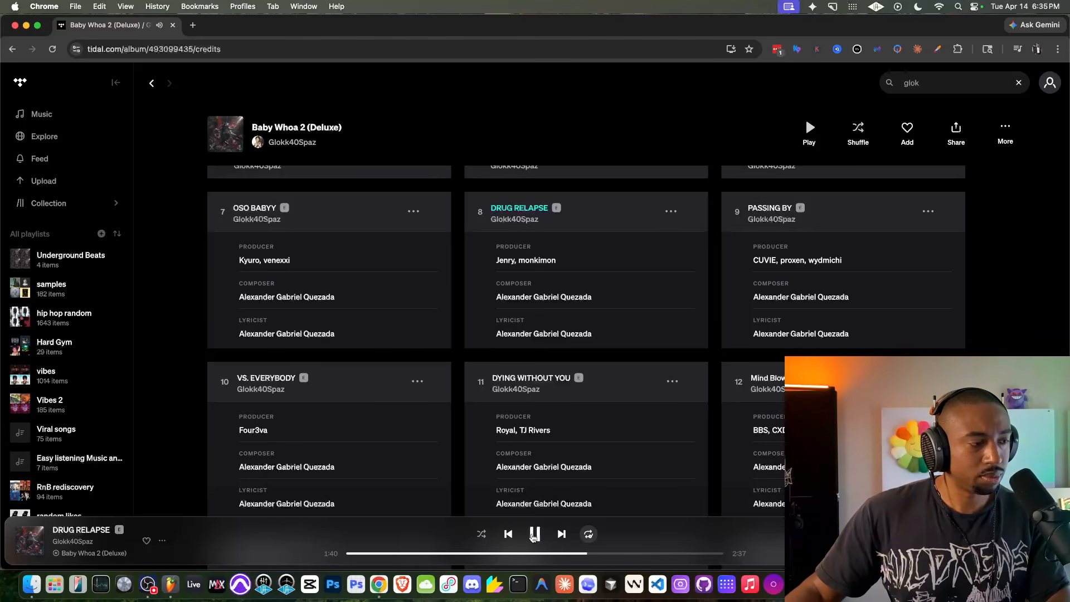
pyautogui.click(171, 585)
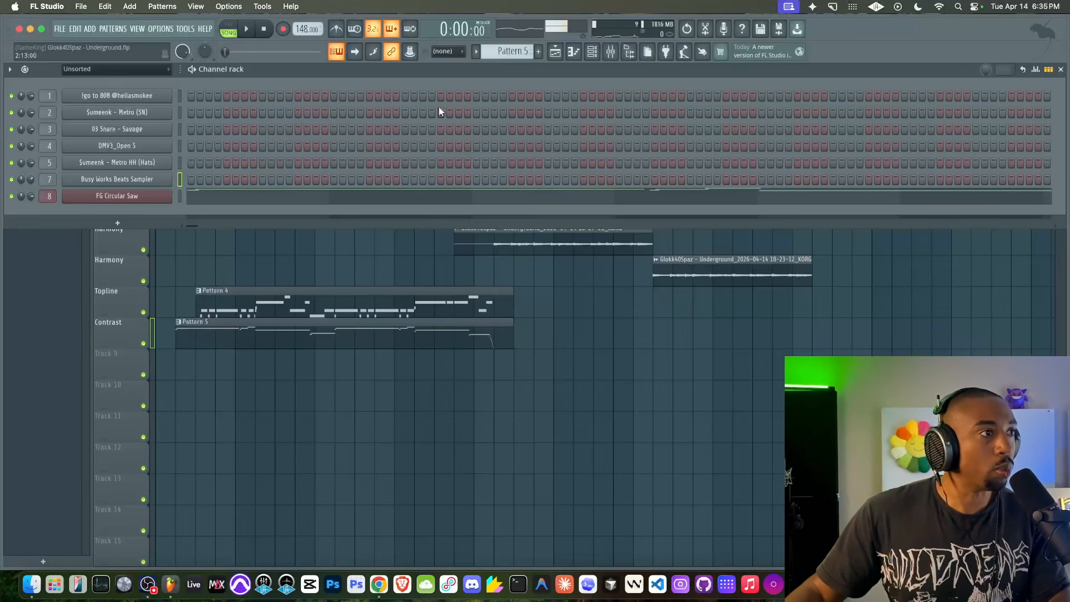
# Show all locations in the sample browser and open the 808s folder under Friends Sounds, 1 - Go - To Drums.
pyautogui.click(647, 52)
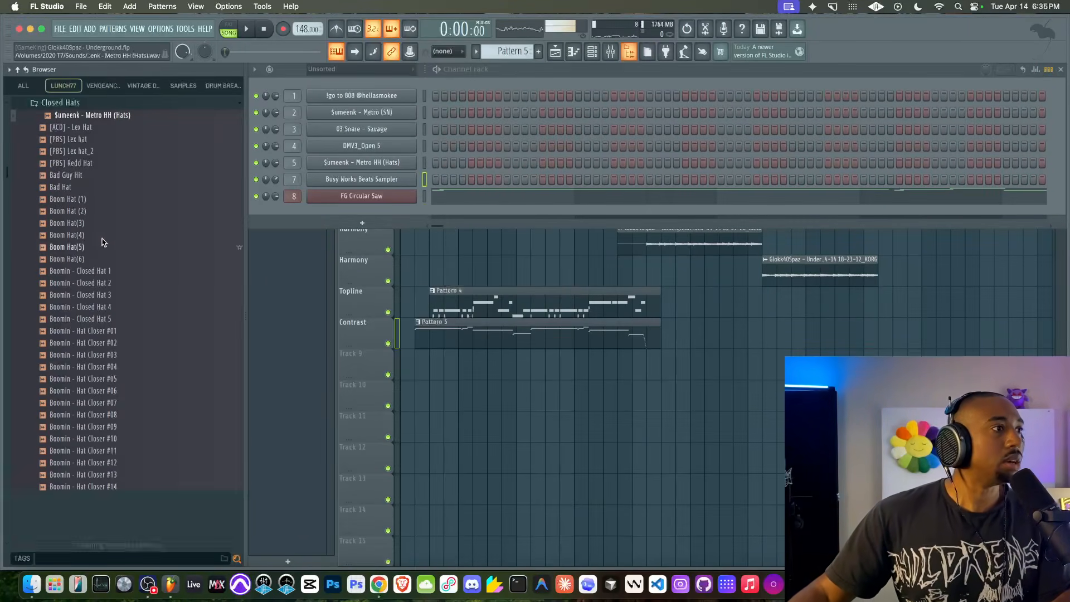
pyautogui.click(17, 70)
pyautogui.click(28, 88)
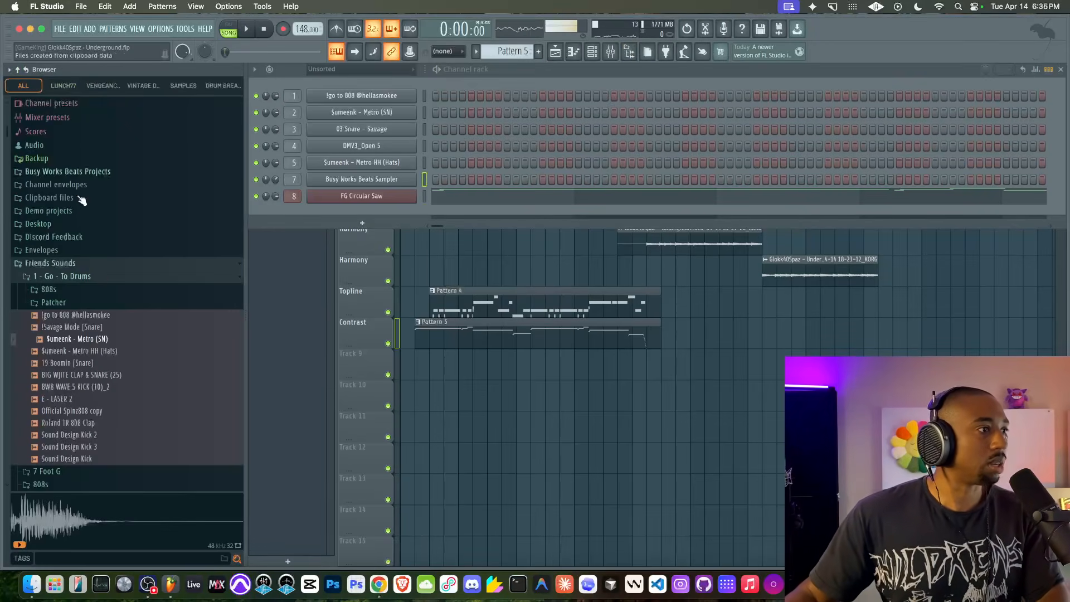
pyautogui.click(81, 288)
pyautogui.click(99, 116)
# Audition the 808 Day samples in order from Track 2 to about Track 12, stepping back to rehear some.
pyautogui.click(98, 127)
pyautogui.press('Down')
pyautogui.press('Down')
pyautogui.press('Down')
pyautogui.press('Down')
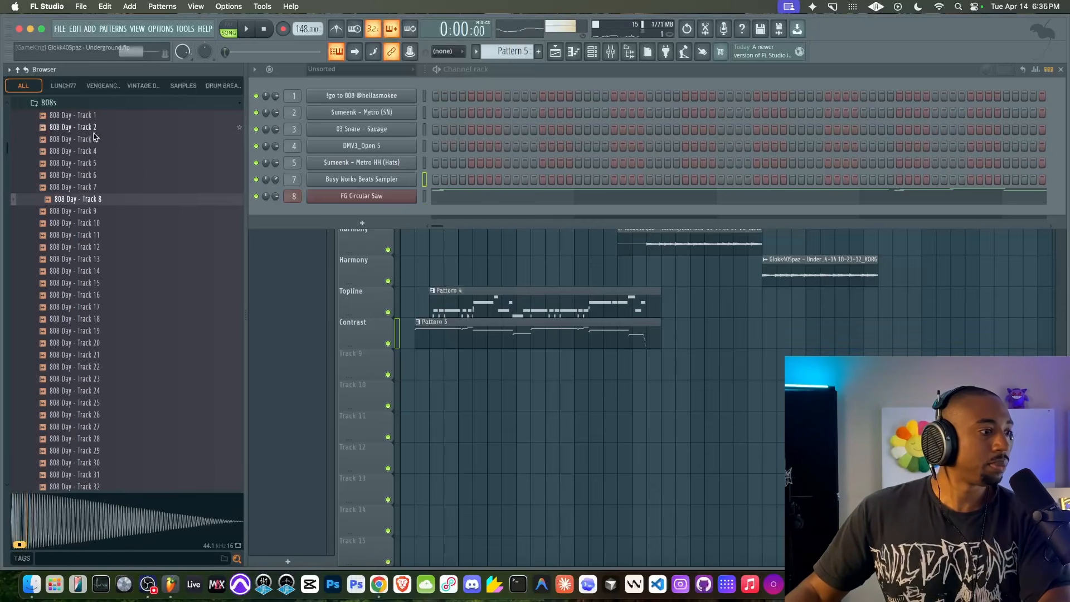
pyautogui.press('Down')
pyautogui.press('Down')
pyautogui.press('Down')
pyautogui.press('Down')
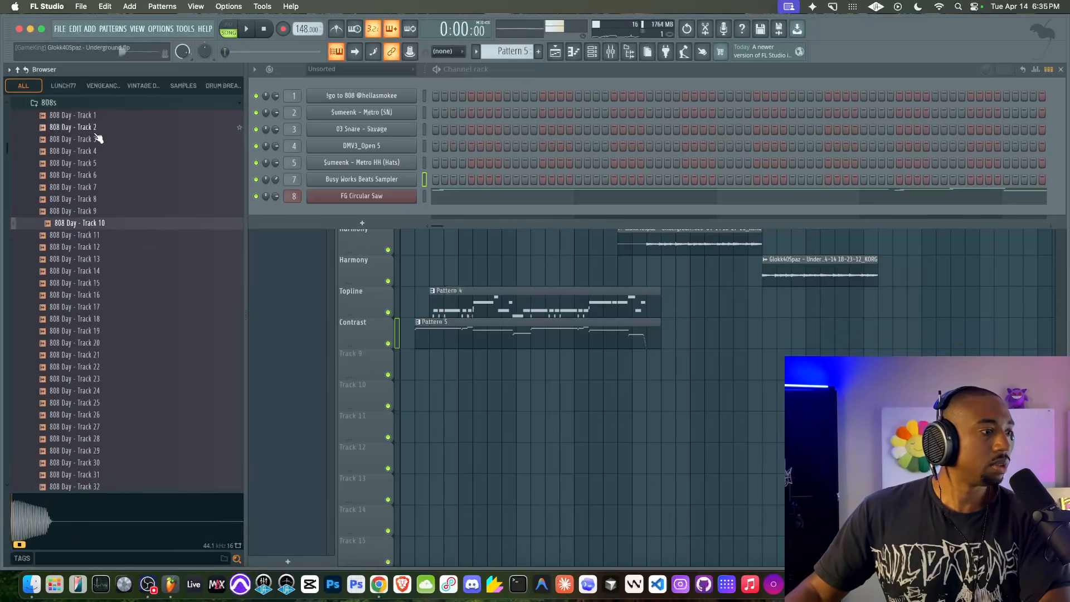
pyautogui.press('Up')
pyautogui.press('Down')
pyautogui.press('Down')
pyautogui.press('Down')
pyautogui.press('Down')
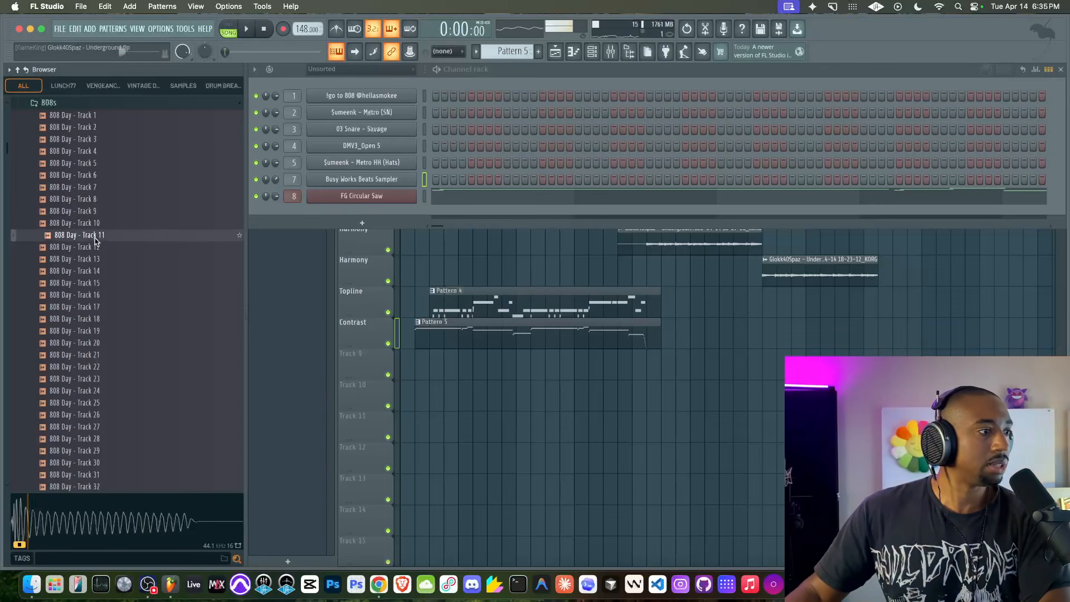
pyautogui.press('Up')
# Continue auditioning the 808 Day samples from Track 13 through Track 23.
pyautogui.scroll(5, 98, 244)
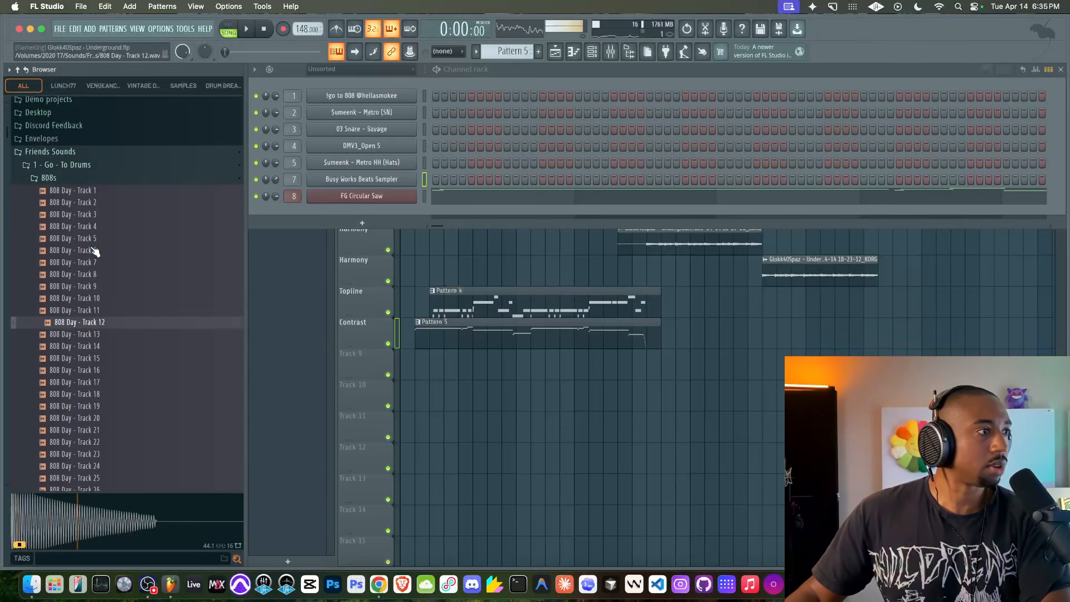
pyautogui.press('Down')
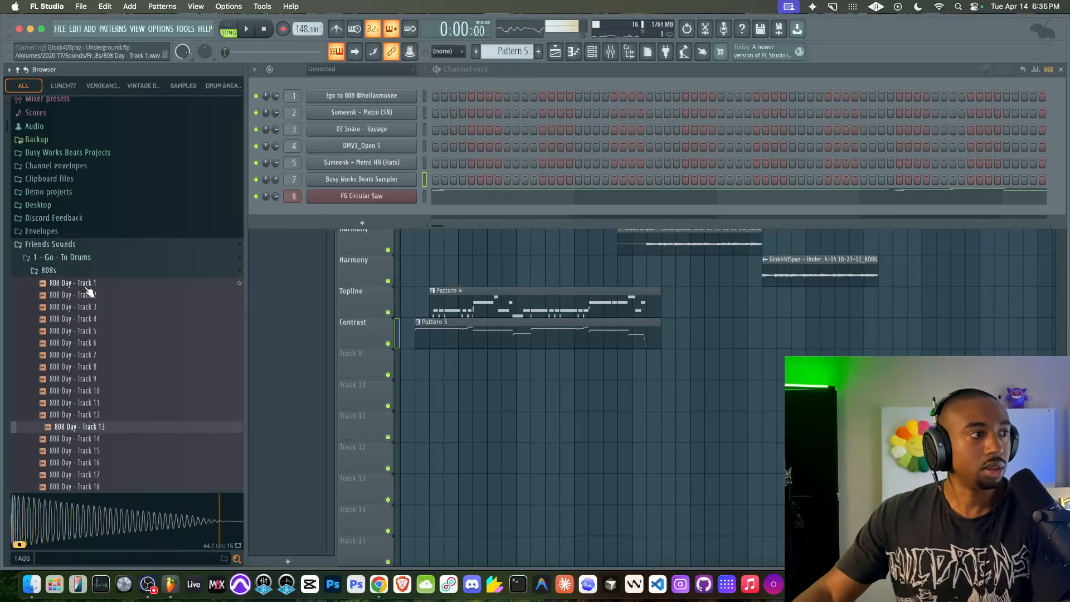
pyautogui.press('Down')
pyautogui.scroll(-5, 88, 289)
pyautogui.press('Down')
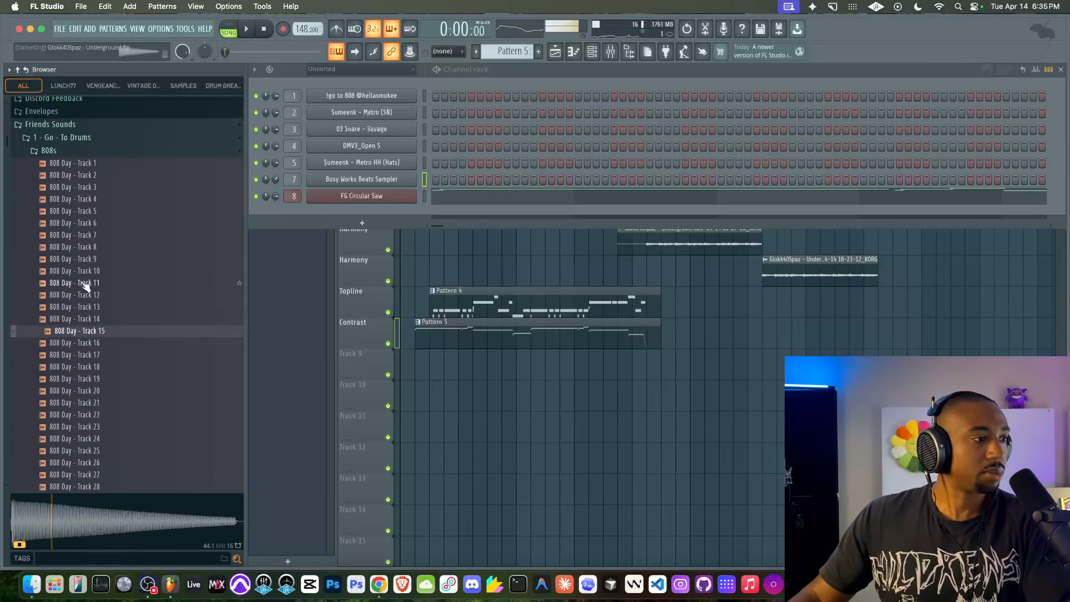
pyautogui.press('Down')
pyautogui.press('Down')
pyautogui.press('Down')
pyautogui.press('Down')
pyautogui.press('Down')
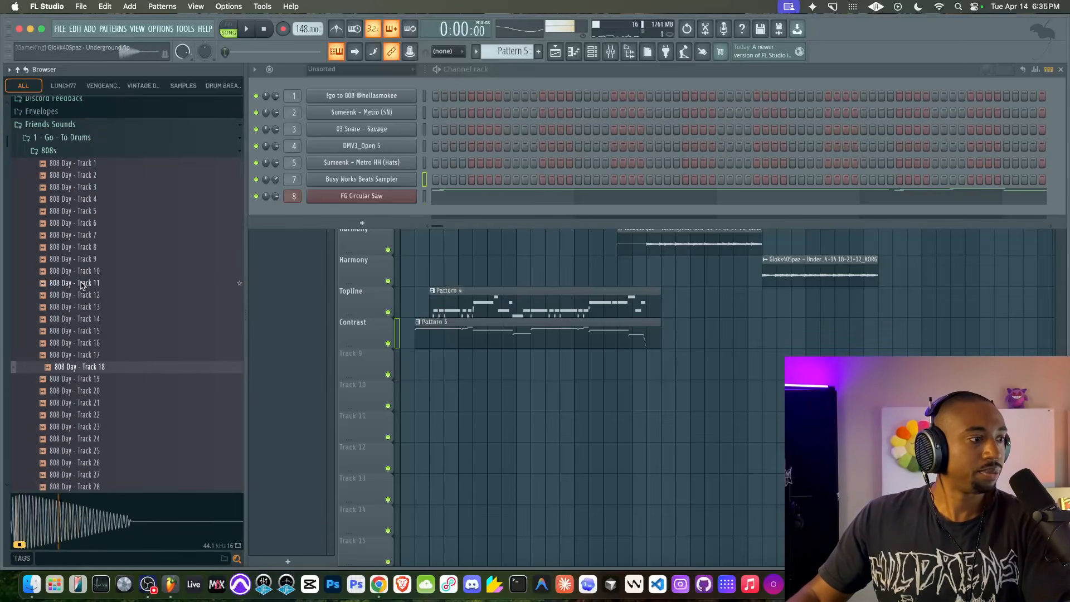
pyautogui.press('Down')
pyautogui.press('Down')
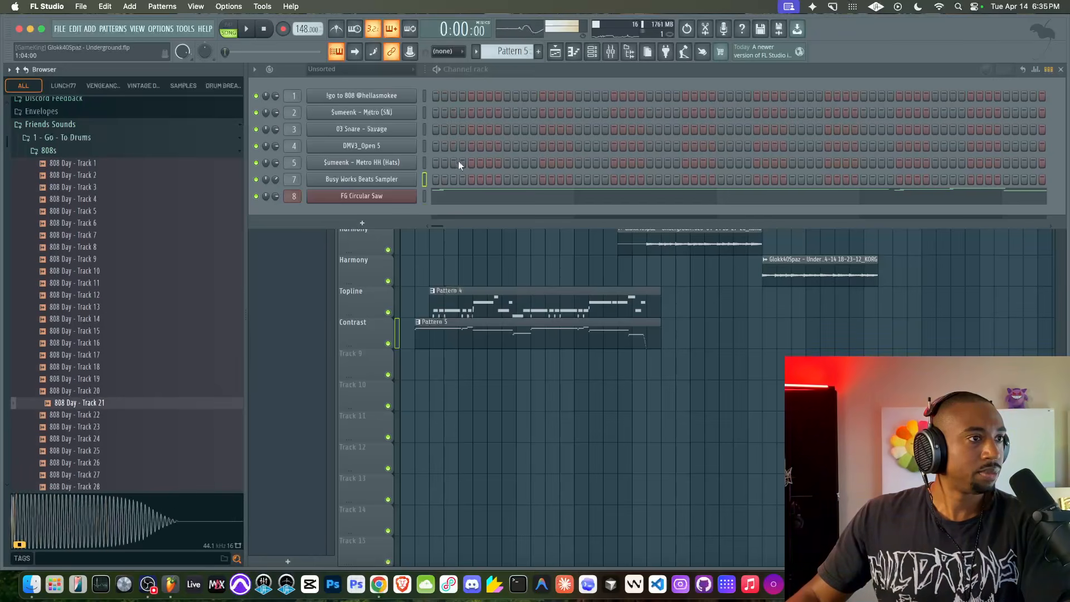
pyautogui.press('Down')
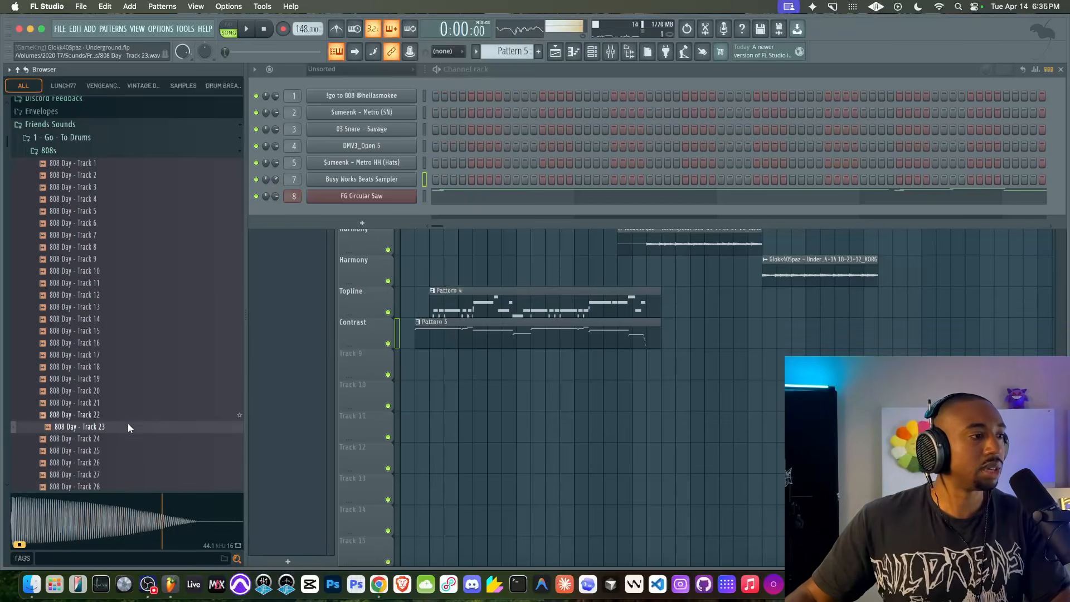
# Replace the 808 sample in channel 1 with 808 Day - Track 23, close its sampler window and play the song.
pyautogui.moveTo(116, 427); pyautogui.dragTo(371, 98)
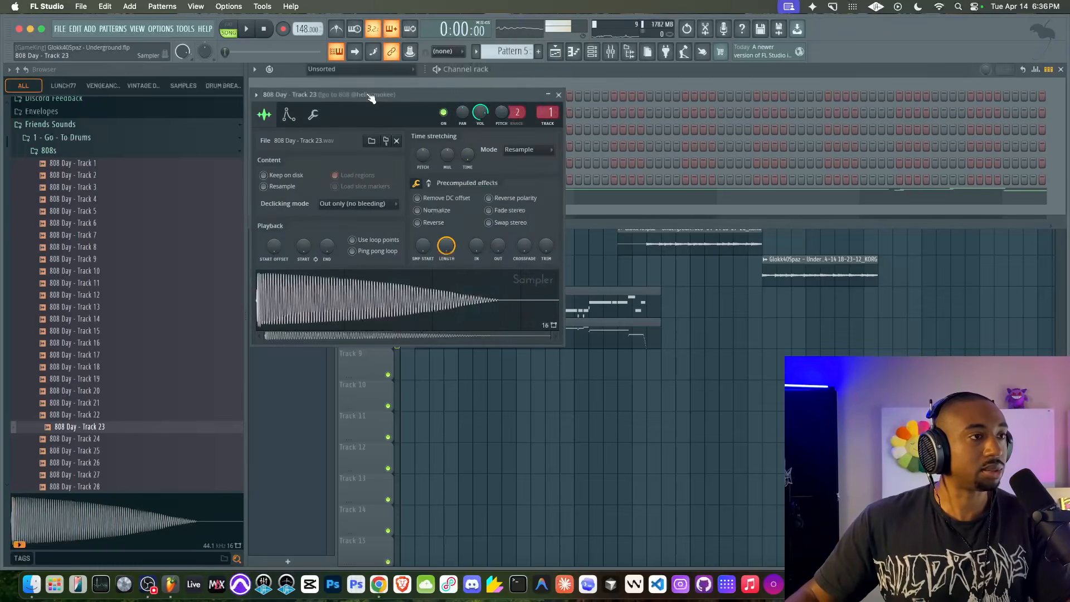
pyautogui.click(560, 95)
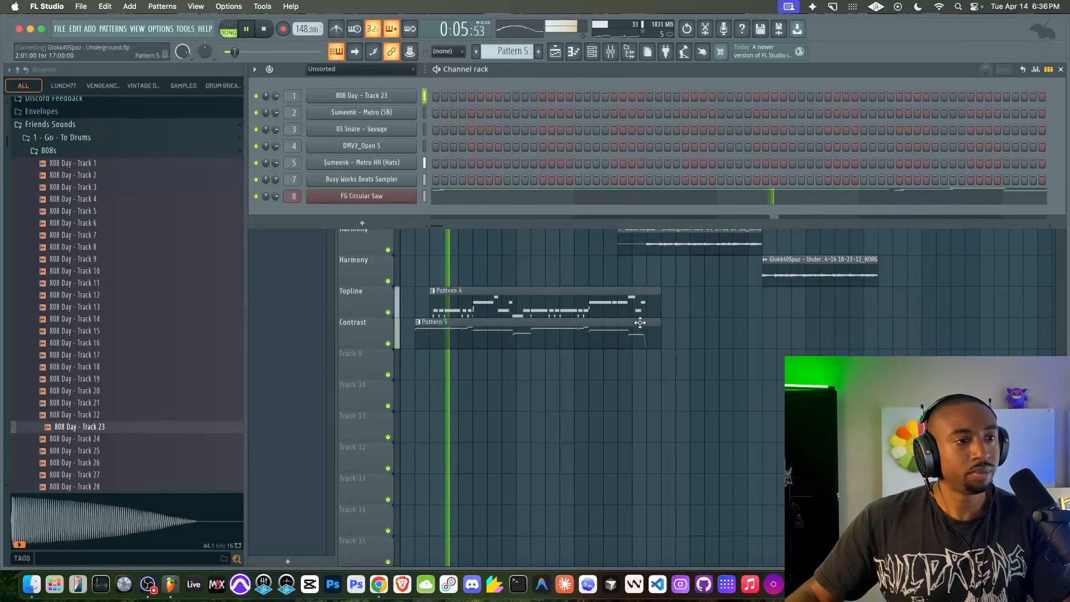
pyautogui.rightClick(595, 385)
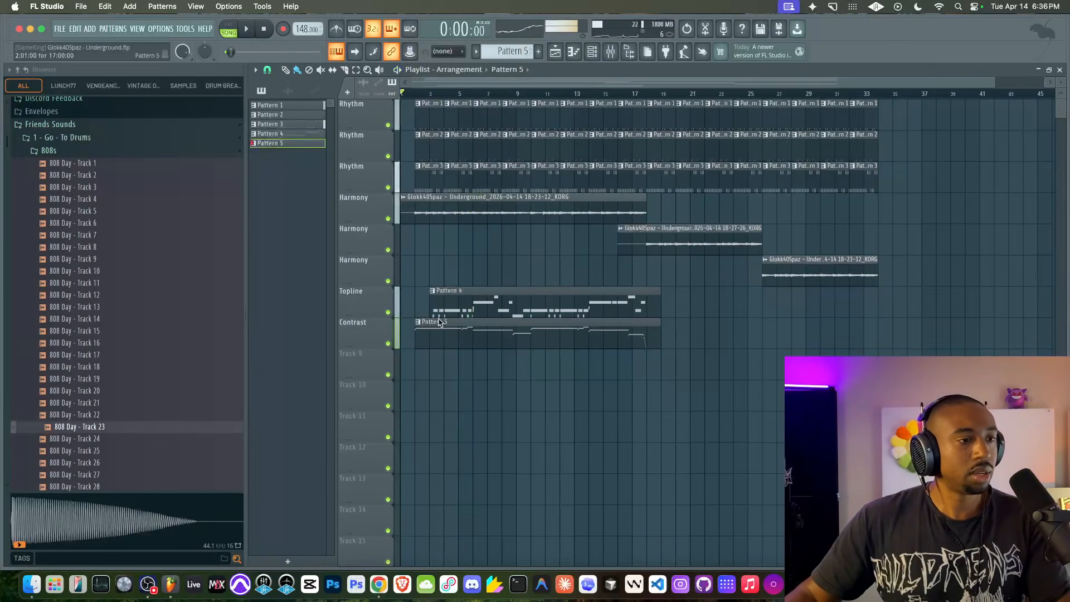
# Compare the beat with the DRUG RELAPSE reference track in Chrome and return to FL Studio.
pyautogui.press('space')
pyautogui.click(380, 583)
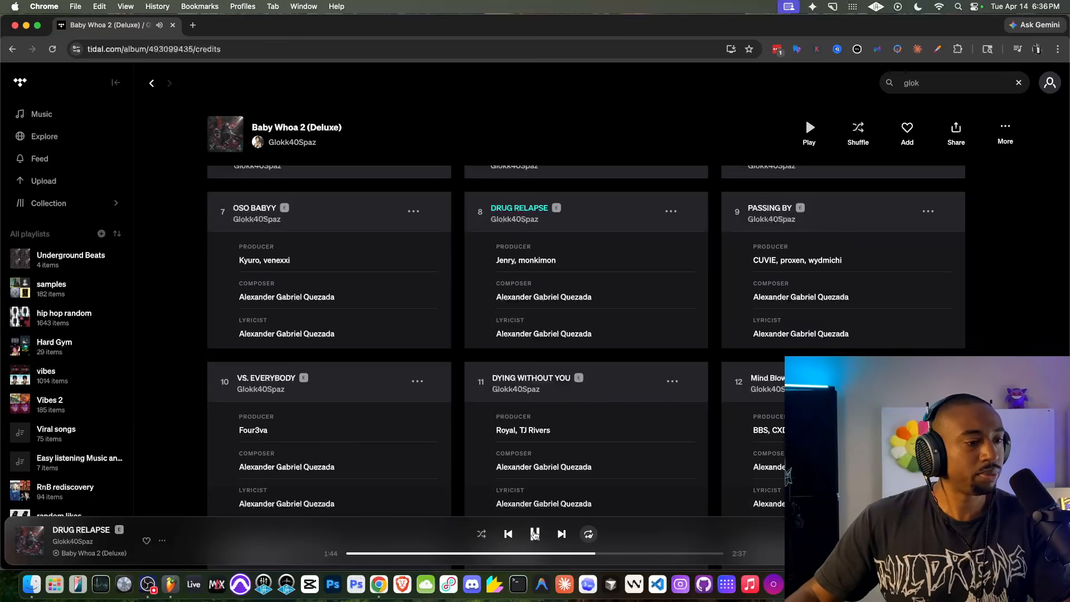
pyautogui.click(170, 583)
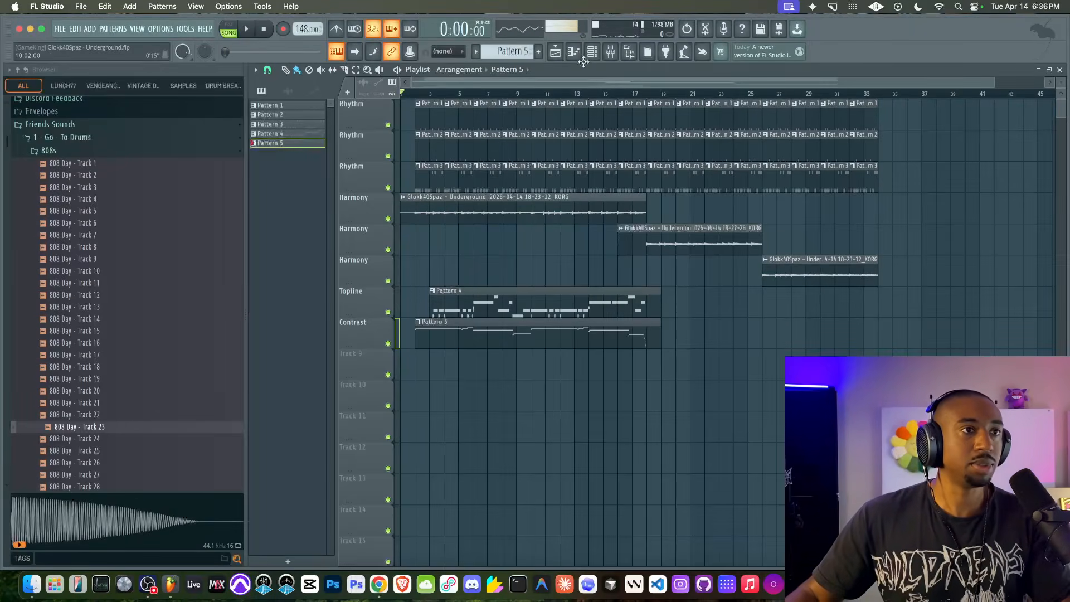
# Switch to Pattern 1 and open the 808 Day - Track 23 channel's notes in the piano roll.
pyautogui.click(592, 52)
pyautogui.scroll(3, 512, 52)
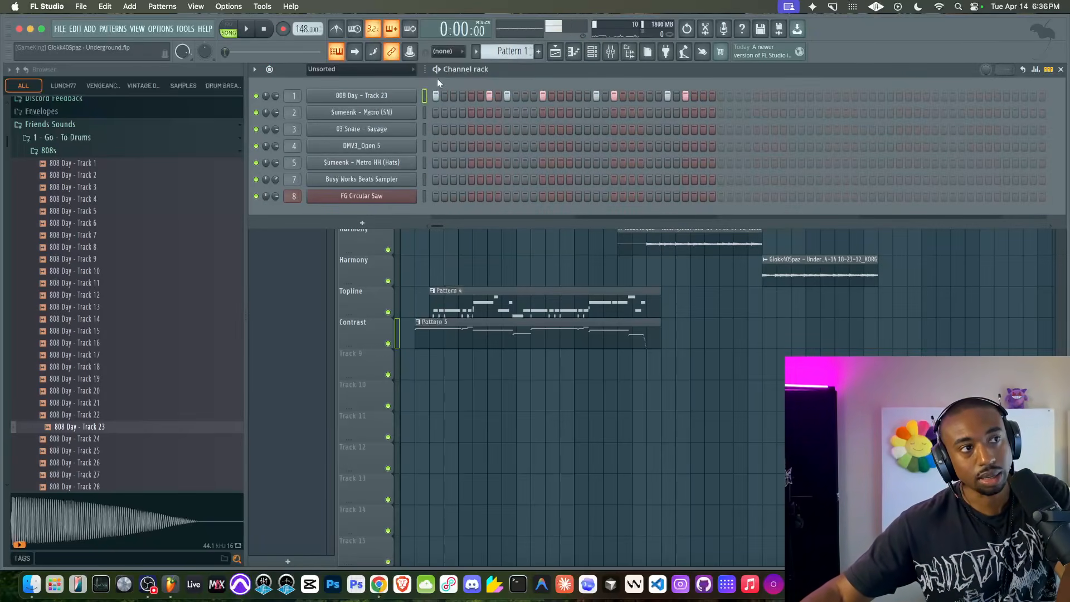
pyautogui.rightClick(396, 100)
pyautogui.click(422, 94)
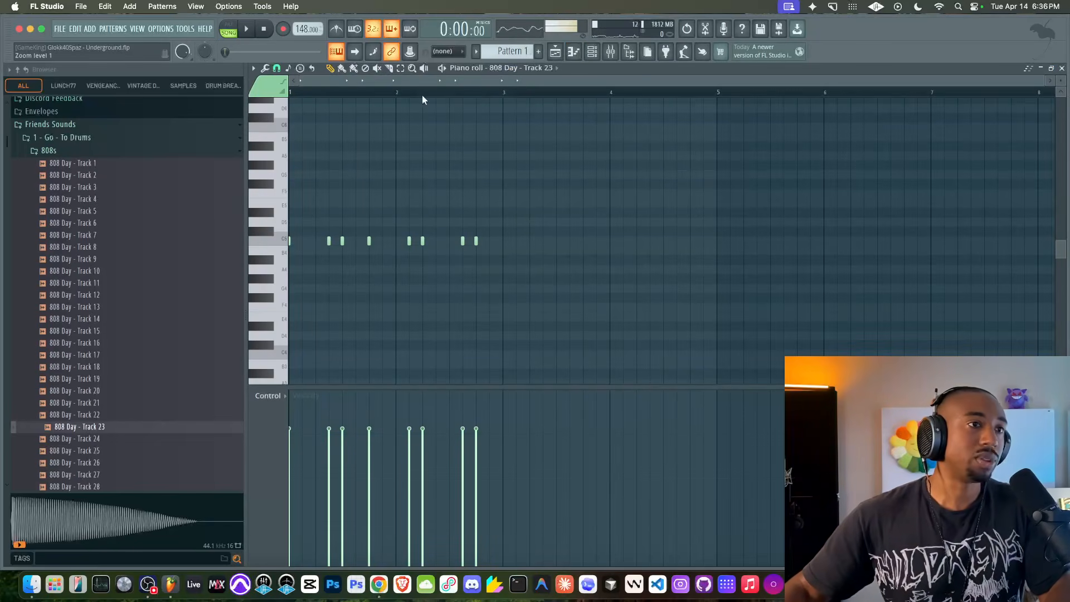
# Merge the first two Pattern 1 clips on the first Rhythm track into one clip and delete the remaining Pattern 1 clips.
pyautogui.click(555, 52)
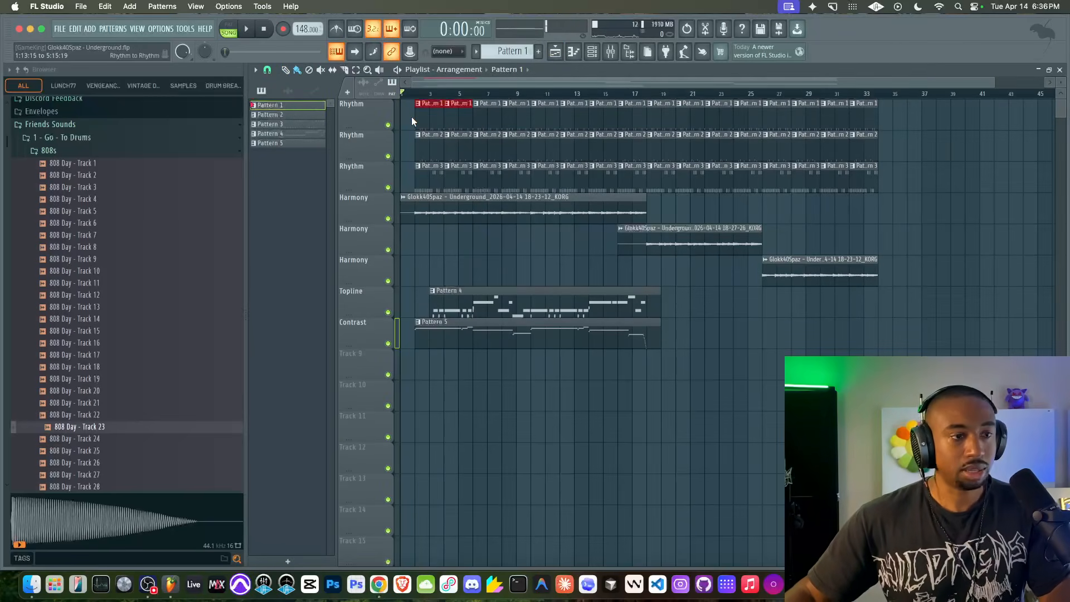
pyautogui.press('super+g')
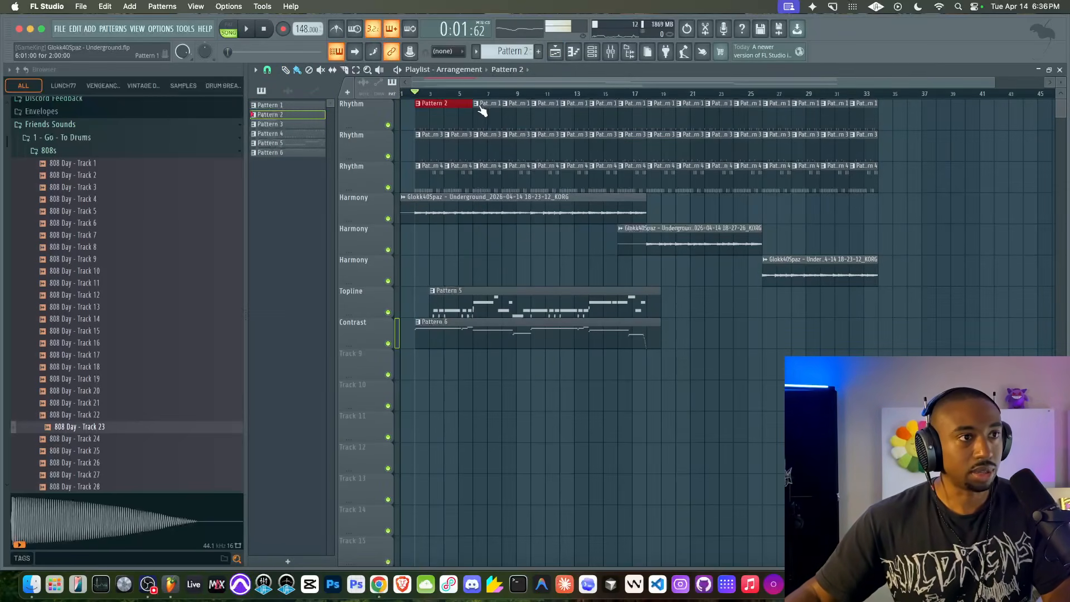
pyautogui.moveTo(481, 109); pyautogui.dragTo(877, 120)
pyautogui.press('Delete')
# Remove the leftover Pattern 1 clips from the first Rhythm track and repeat the merged Pattern 2 clip up to bar 34.
pyautogui.moveTo(546, 95); pyautogui.dragTo(450, 104)
pyautogui.keyDown('super'); pyautogui.click(452, 110); pyautogui.keyUp('super')
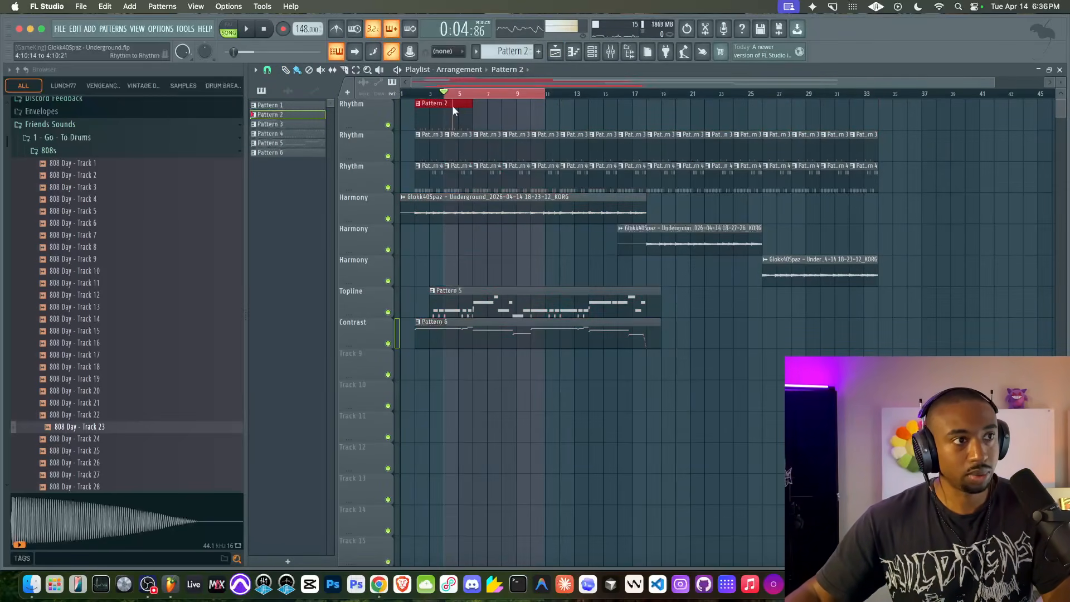
pyautogui.keyDown('super'); pyautogui.click(456, 93); pyautogui.keyUp('super')
pyautogui.press('super+b')
pyautogui.press('super+b')
pyautogui.press('super+b')
pyautogui.press('super+b')
pyautogui.press('super+b')
pyautogui.press('super+b')
pyautogui.press('super+b')
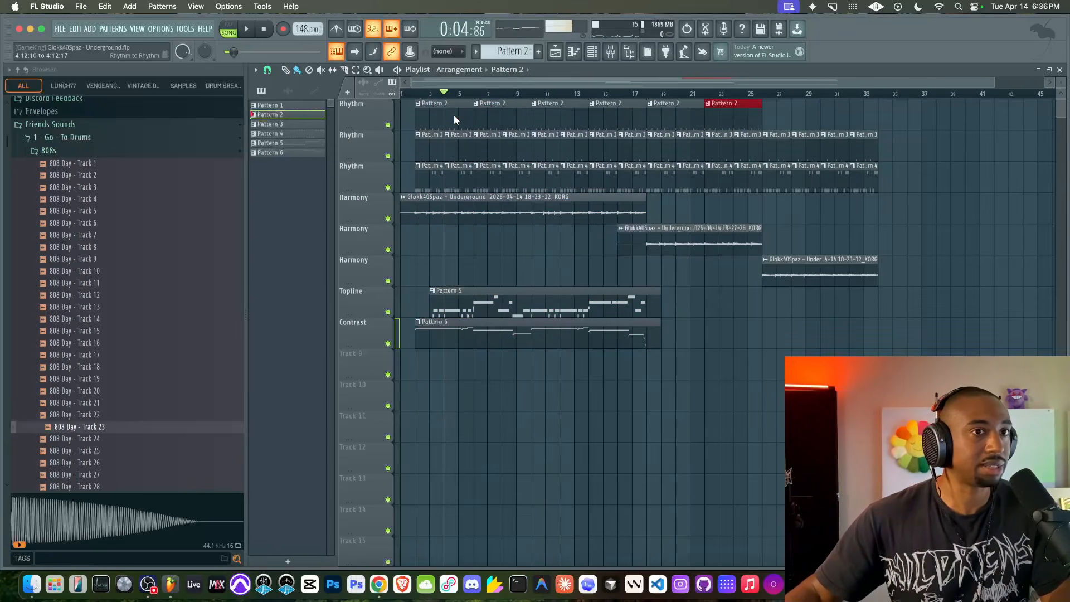
pyautogui.press('space')
pyautogui.press('space')
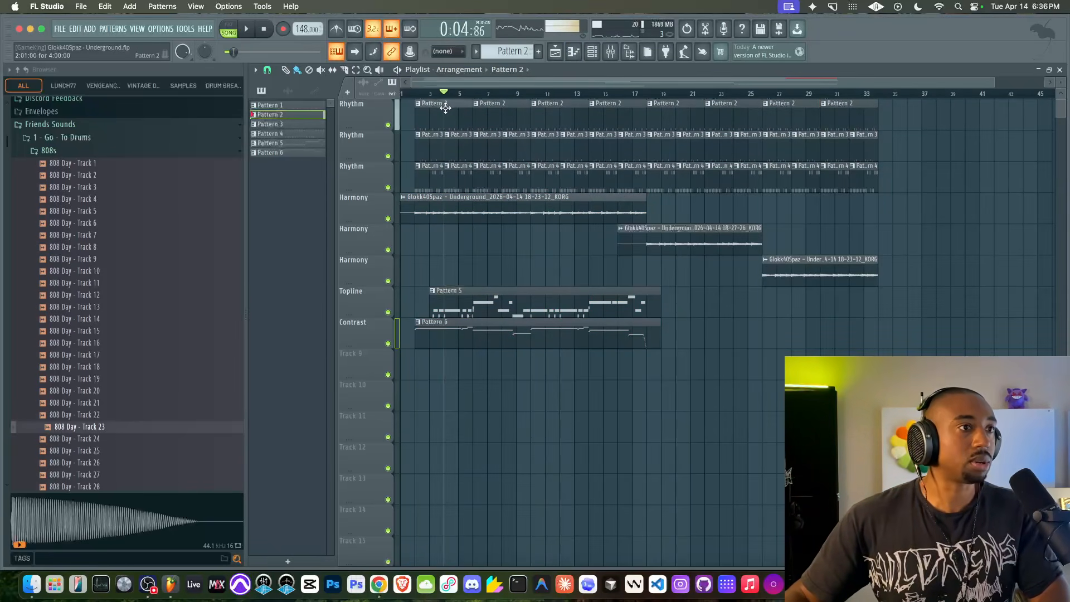
# Open the first Pattern 2 clip's 808 notes in the piano roll and raise all of them by three semitones.
pyautogui.moveTo(421, 95); pyautogui.dragTo(479, 97)
pyautogui.doubleClick(457, 101)
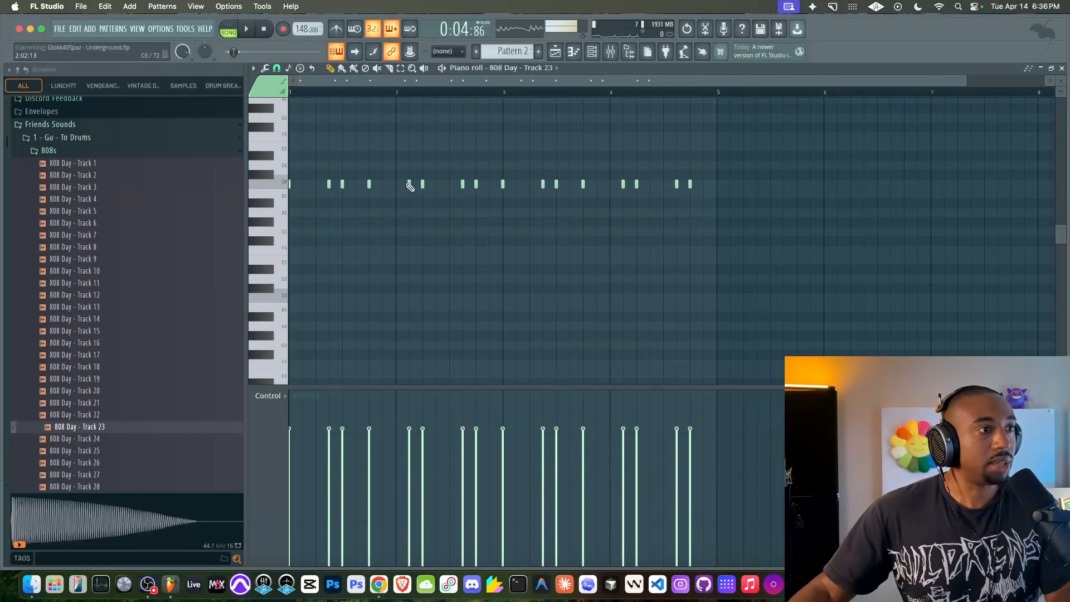
pyautogui.hotkey('ctrl', 'a')
pyautogui.press('Up')
pyautogui.press('Up')
pyautogui.press('Up')
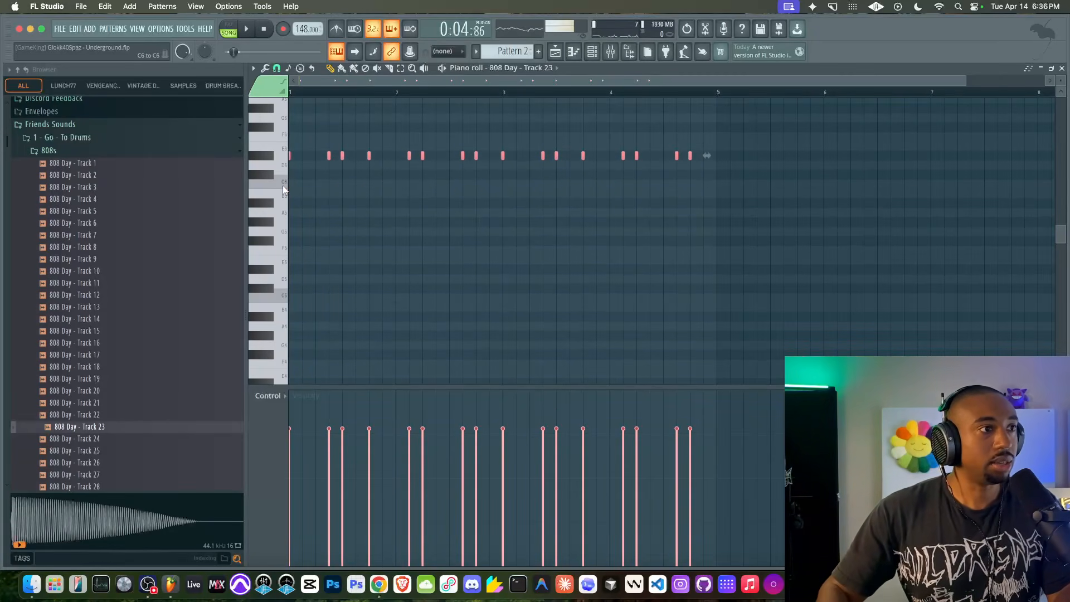
# Select the 808 notes from bar 3 onward and play the loop to hear the raised pattern.
pyautogui.moveTo(498, 152); pyautogui.dragTo(697, 160)
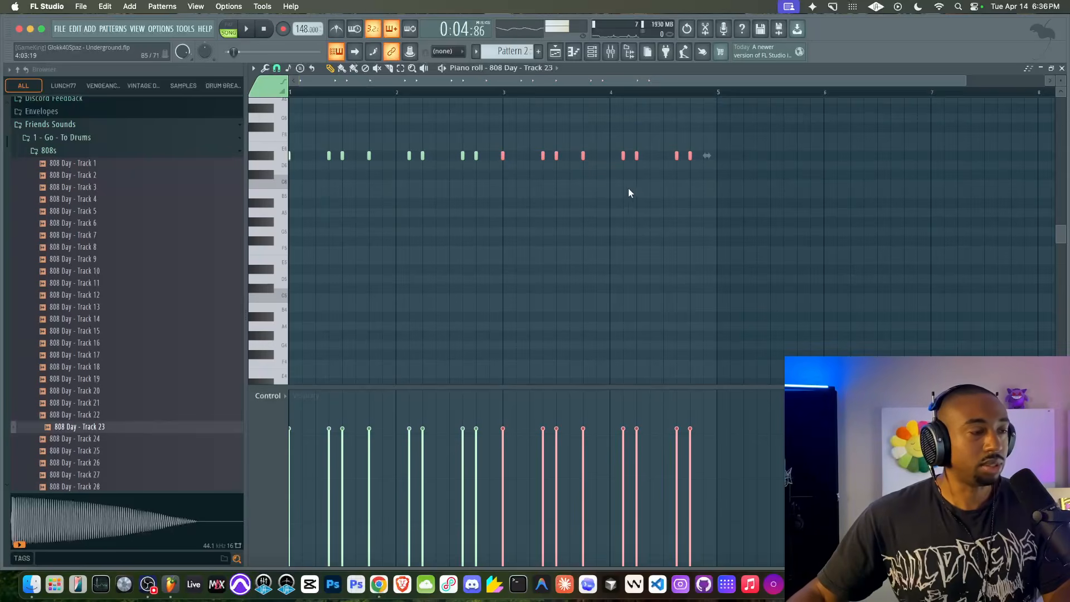
pyautogui.press('space')
pyautogui.press('space')
pyautogui.press('space')
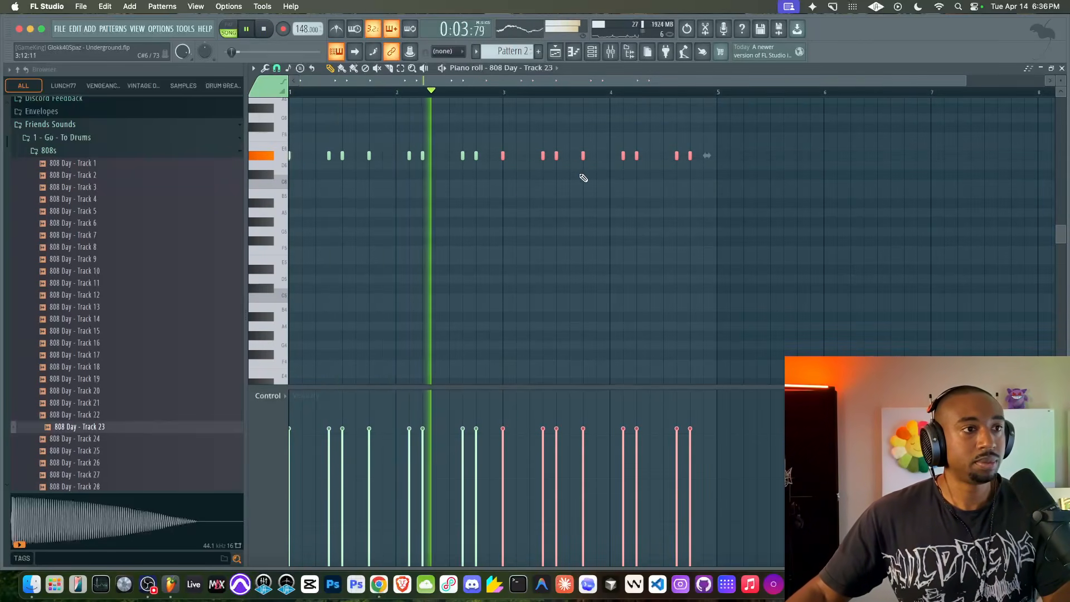
pyautogui.scroll(-1, 588, 174)
pyautogui.press('space')
# Merge the first two Pattern 2 clips on the first Rhythm track and open the merged clip's 808 notes.
pyautogui.click(555, 52)
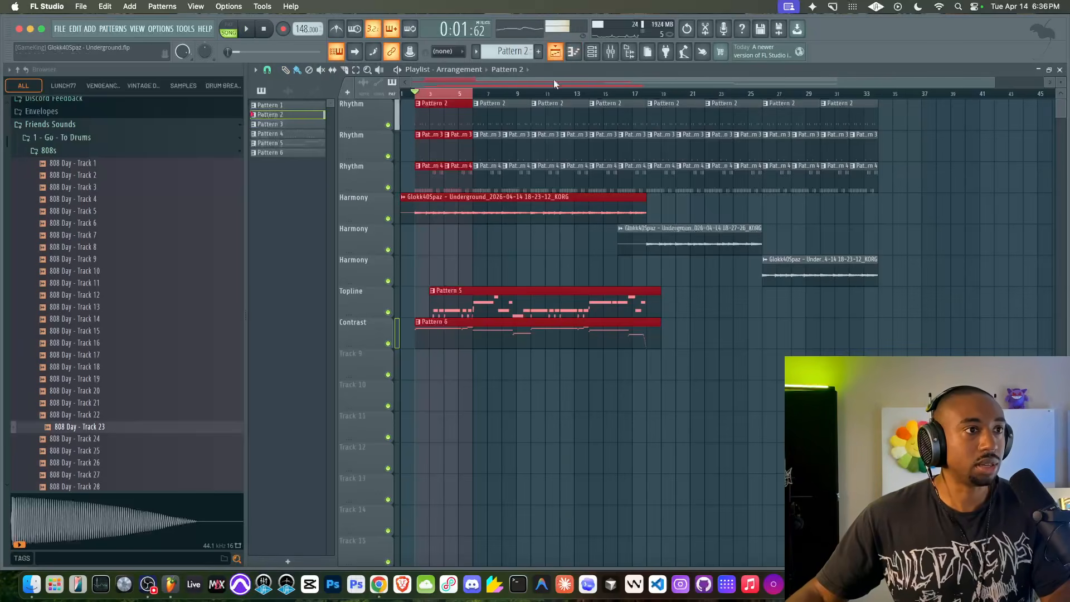
pyautogui.moveTo(508, 128); pyautogui.dragTo(460, 117)
pyautogui.press('super+g')
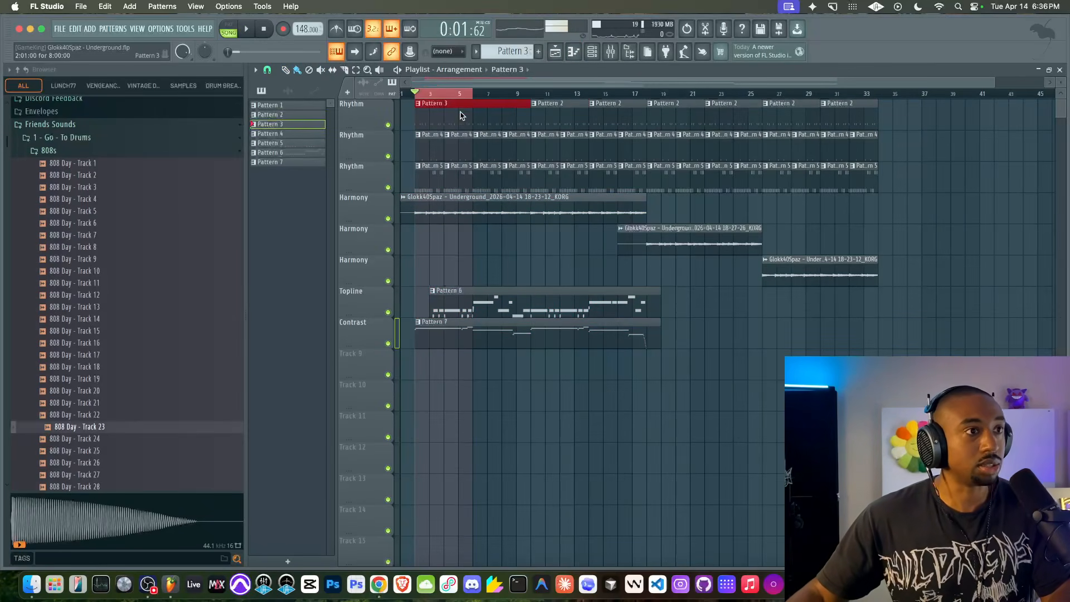
pyautogui.doubleClick(462, 112)
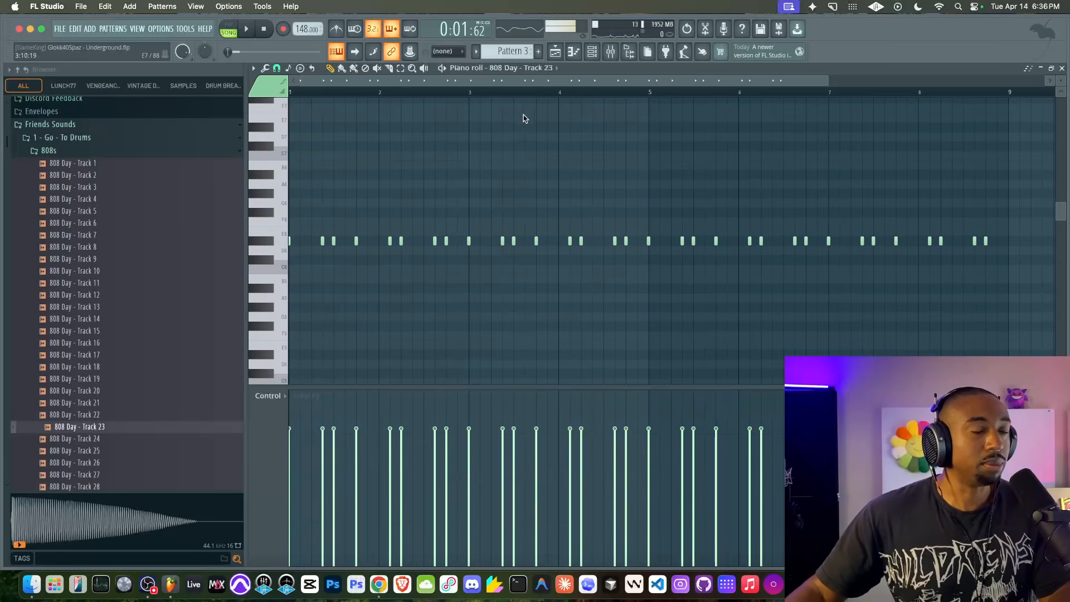
# Lower the 808 notes from bar 5 to the end of Pattern 3 by two semitones while the song plays.
pyautogui.press('space')
pyautogui.moveTo(638, 238); pyautogui.dragTo(998, 241)
pyautogui.press('Down')
pyautogui.press('Down')
pyautogui.click(700, 249)
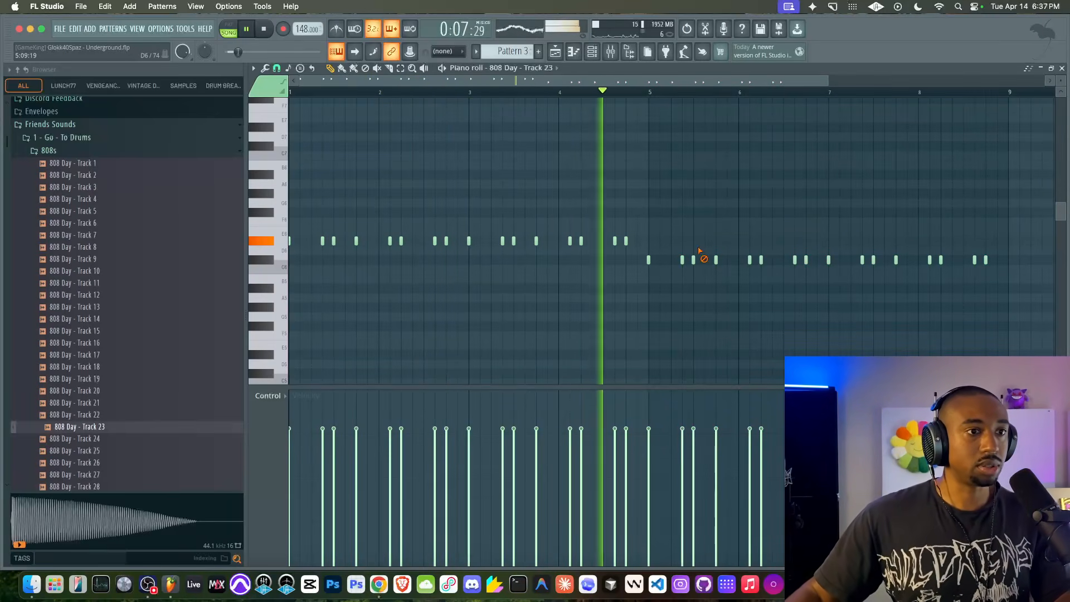
pyautogui.hscroll(3, 674, 232)
pyautogui.scroll(1, 674, 232)
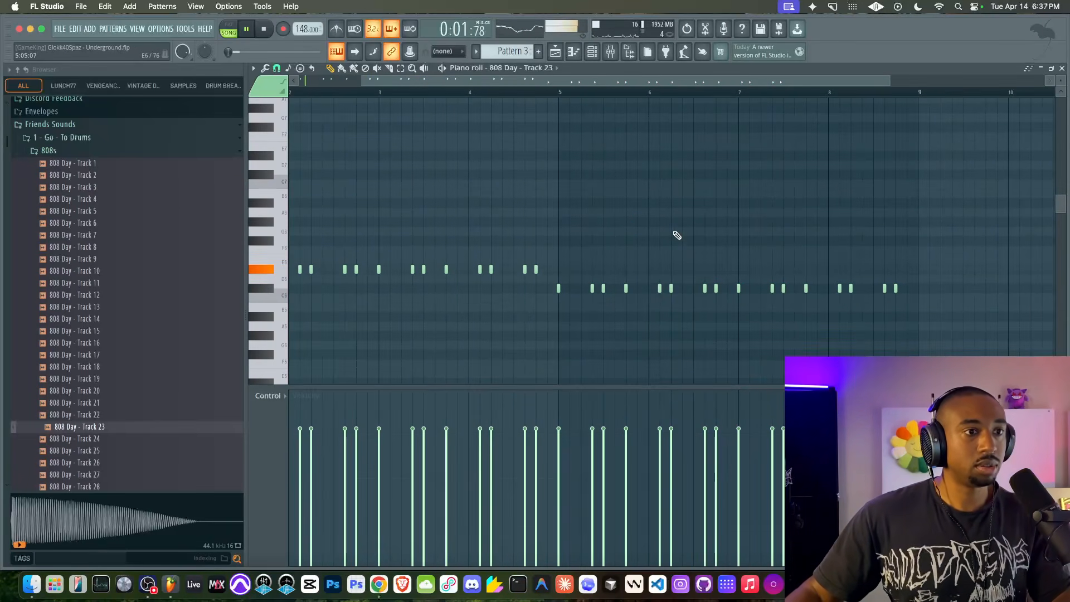
# Delete the remaining Pattern 2 clips in the playlist and duplicate the Pattern 3 clip three times to fill up to bar 34.
pyautogui.click(561, 55)
pyautogui.click(418, 99)
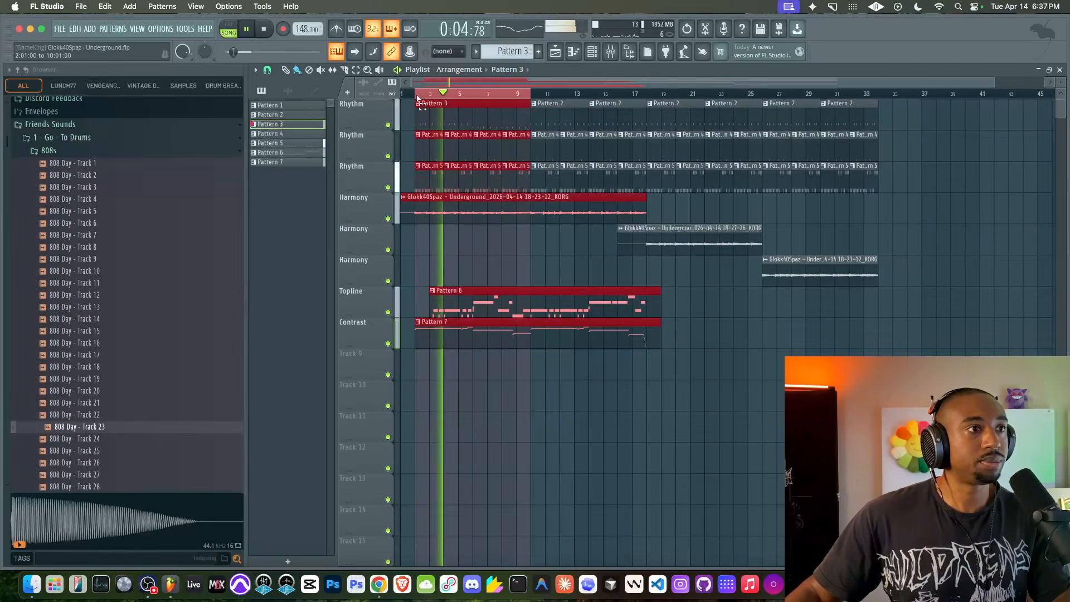
pyautogui.keyDown('super'); pyautogui.click(516, 93); pyautogui.keyUp('super')
pyautogui.moveTo(539, 106); pyautogui.dragTo(843, 108)
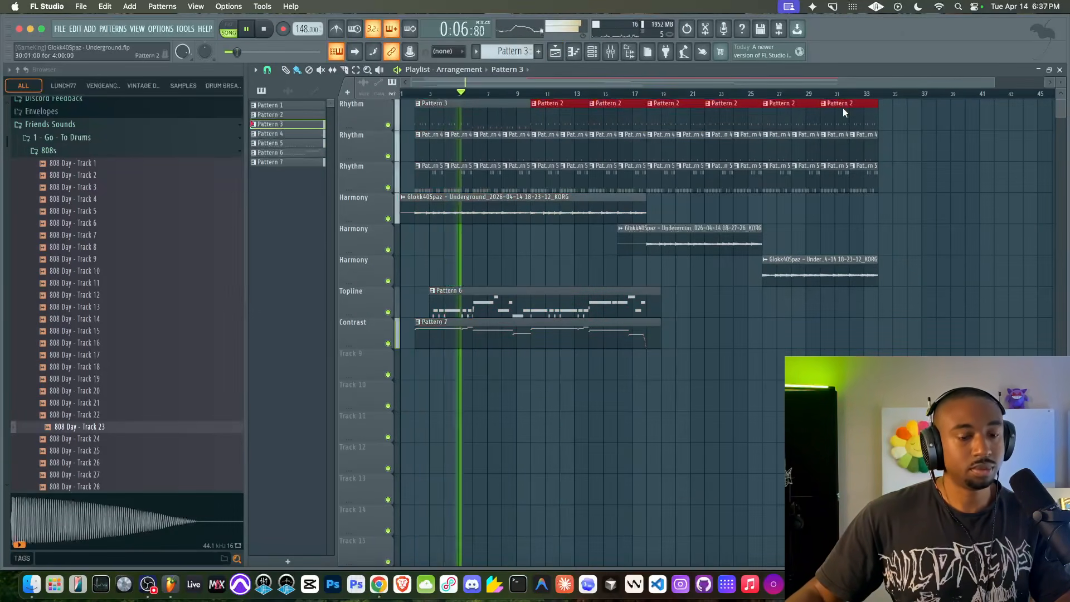
pyautogui.press('Delete')
pyautogui.click(488, 109)
pyautogui.hotkey('ctrl', 'b')
pyautogui.hotkey('ctrl', 'b')
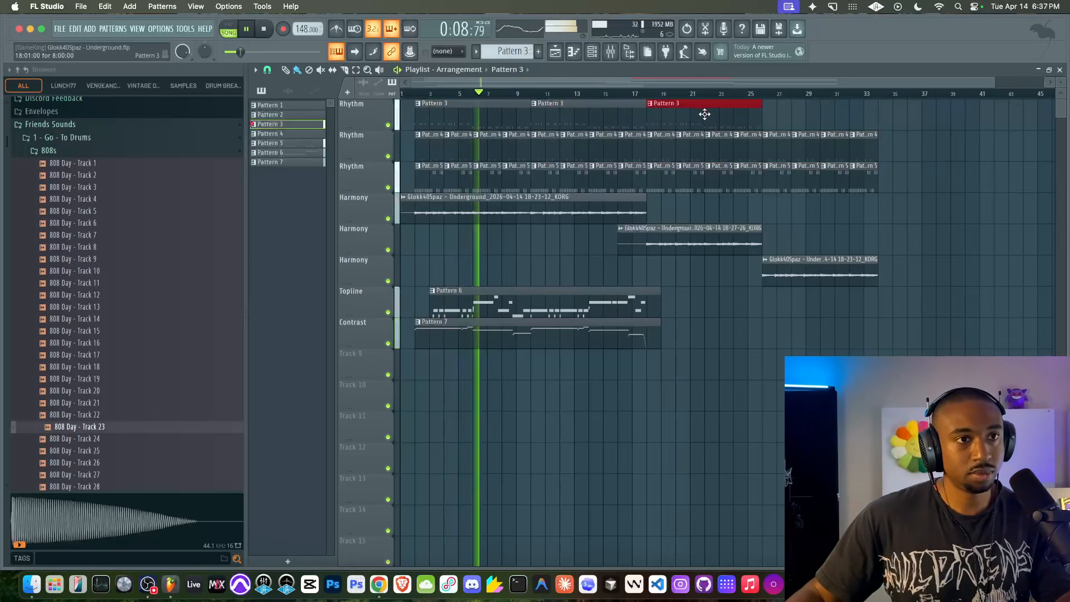
pyautogui.hotkey('ctrl', 'b')
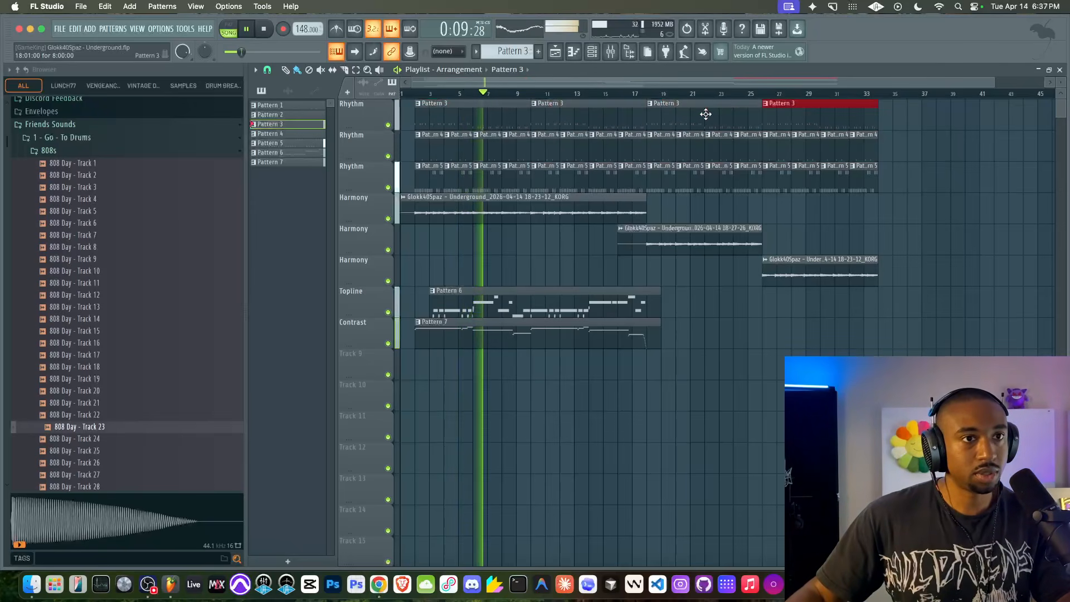
# Hide the browser to widen the playlist and play the song from the beginning.
pyautogui.click(626, 56)
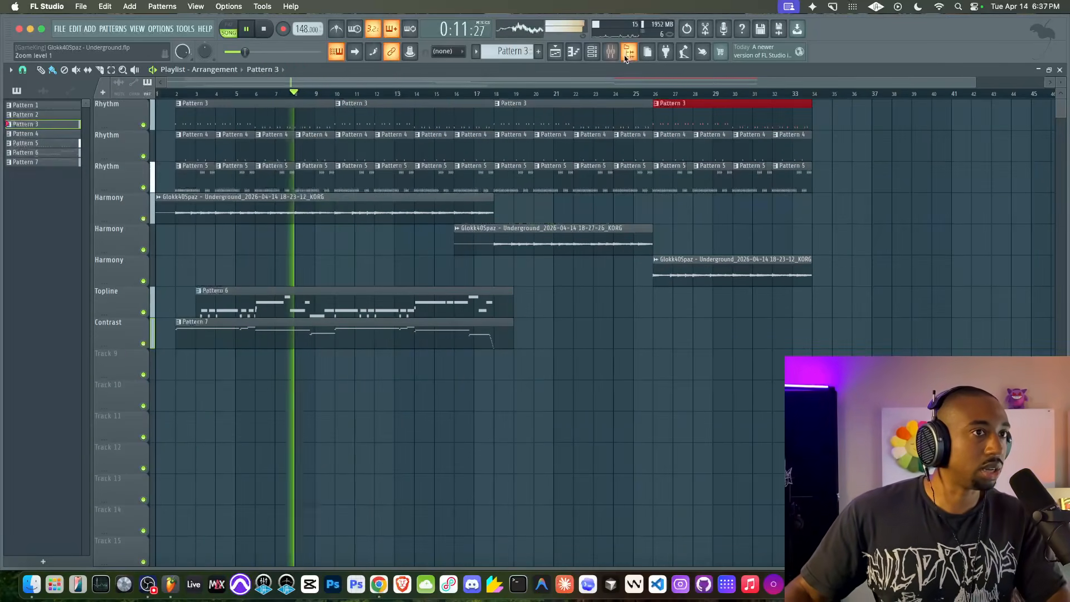
pyautogui.click(596, 54)
pyautogui.press('space')
pyautogui.rightClick(390, 280)
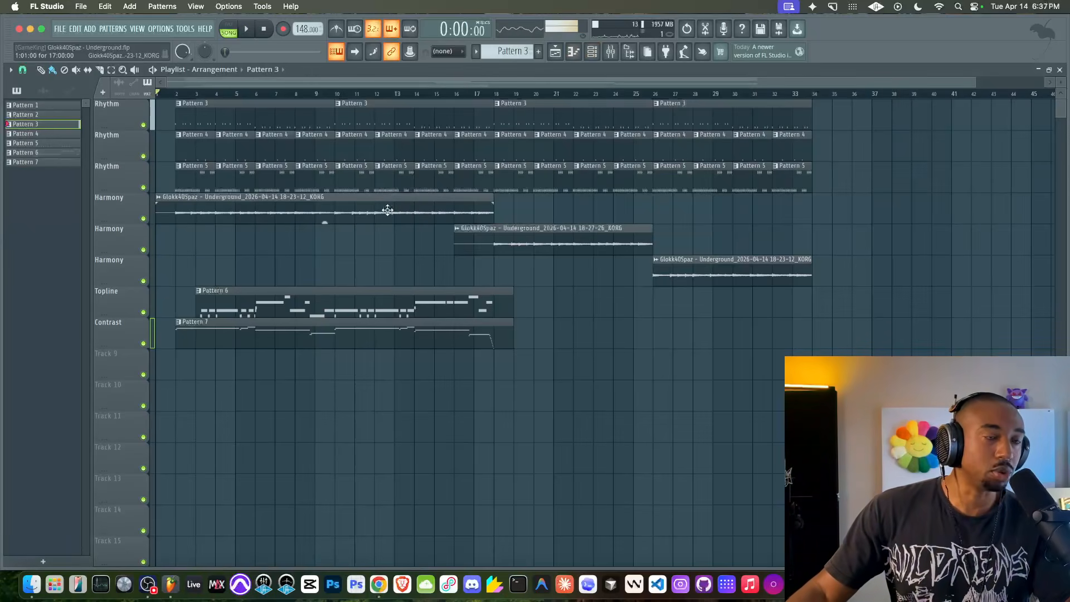
pyautogui.press('space')
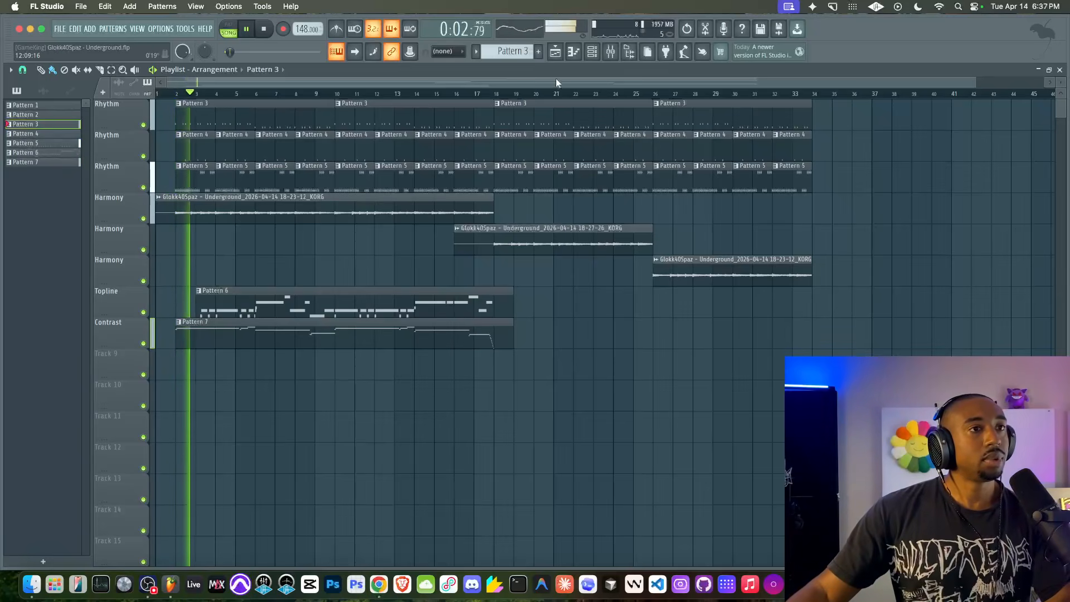
# Set the quick fade out of the 808 Day - Track 23 sampler to 2%, then close the sampler and the channel rack.
pyautogui.click(592, 58)
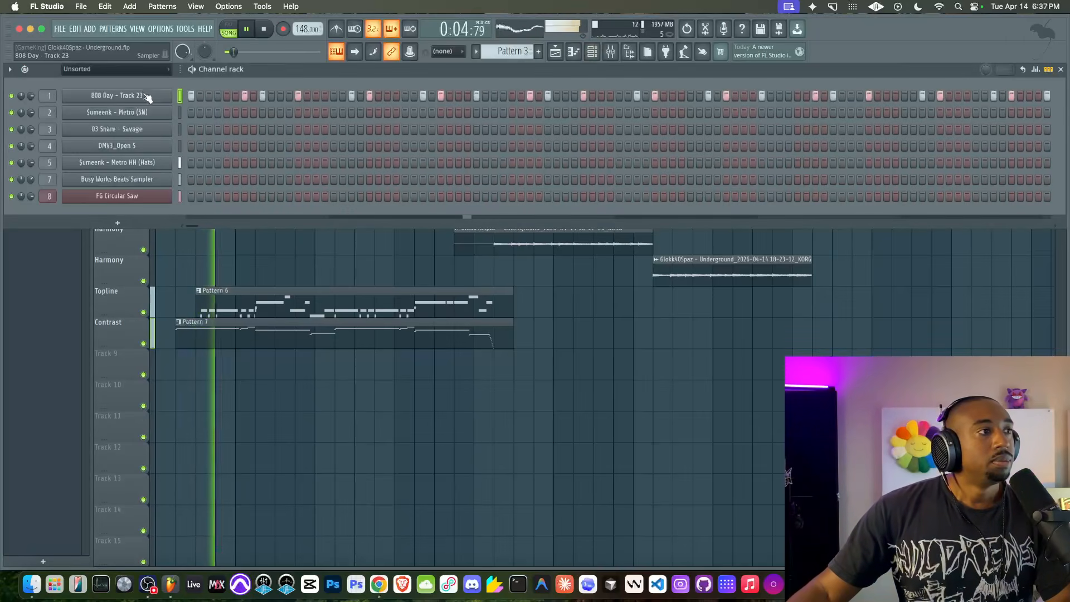
pyautogui.click(141, 96)
pyautogui.moveTo(249, 252); pyautogui.dragTo(249, 246)
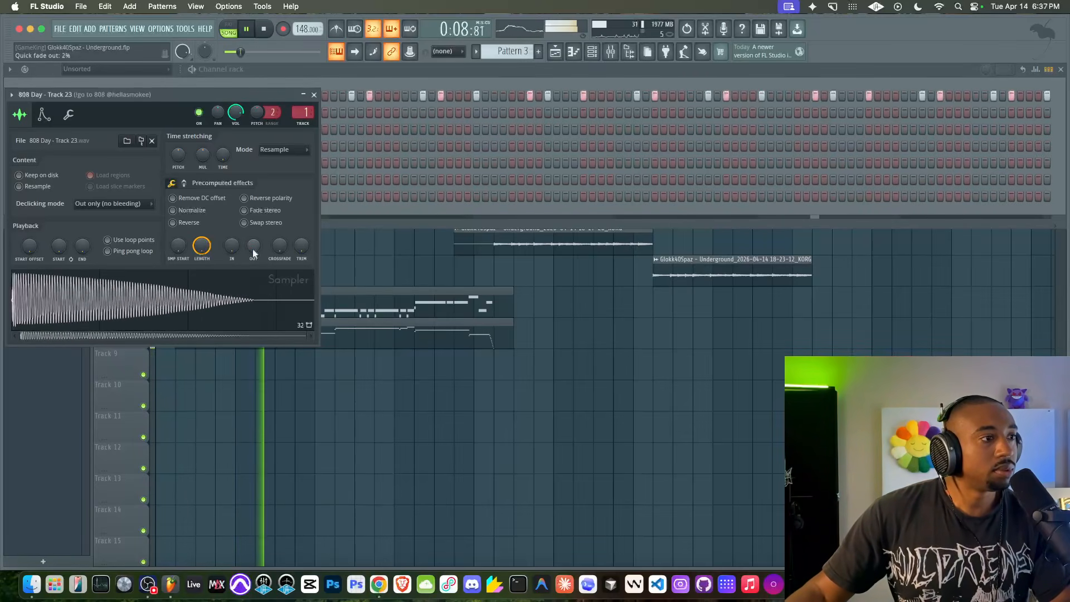
pyautogui.click(314, 95)
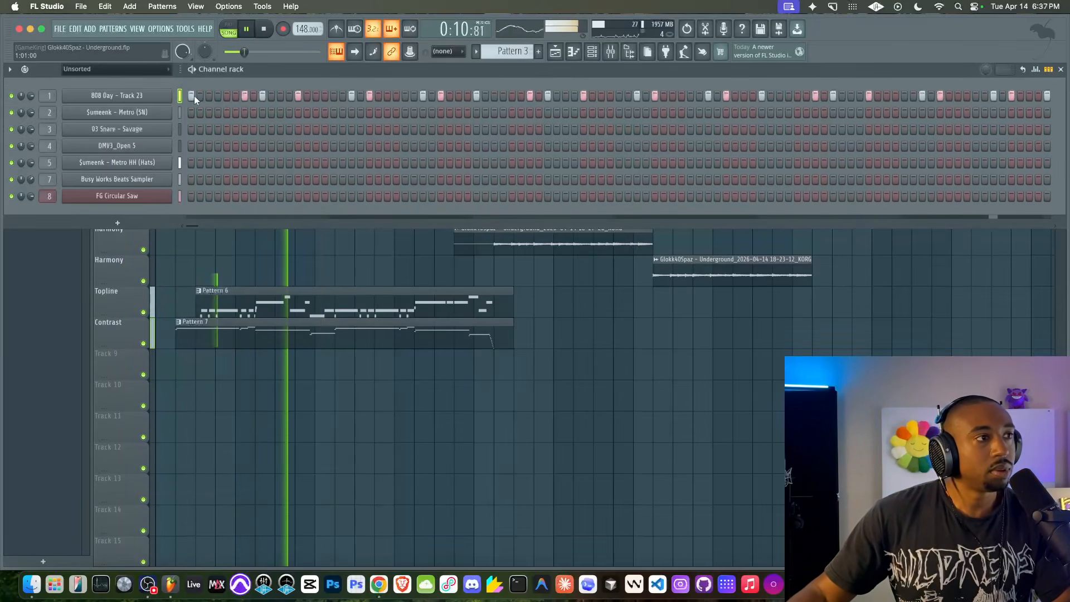
pyautogui.press('F6')
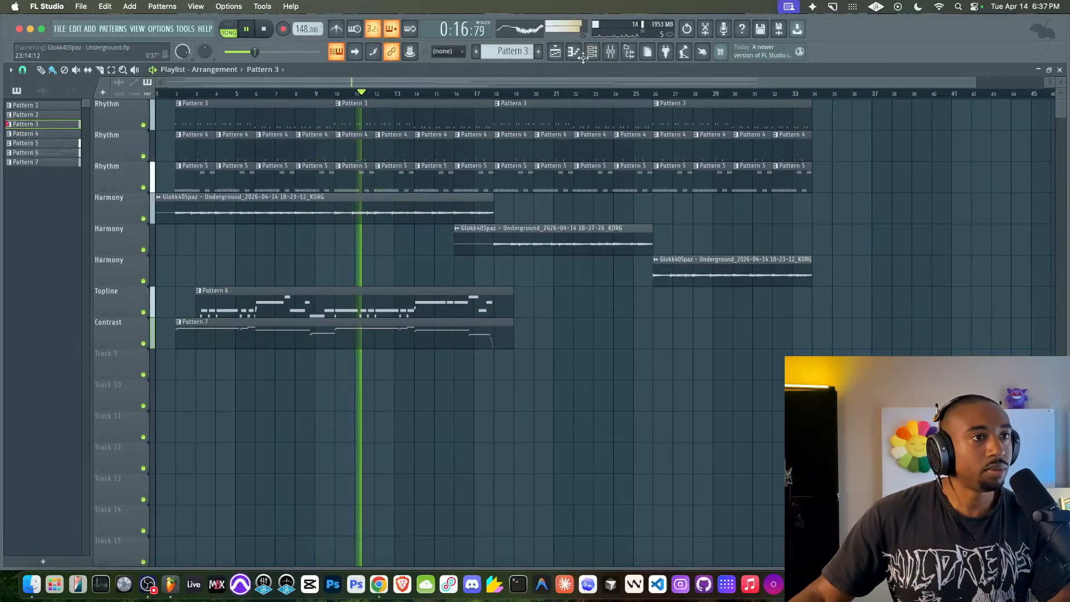
# Move the Pattern 6 clip on the Topline track to start at bar 18 and restart playback.
pyautogui.moveTo(319, 302)
pyautogui.mouseDown()
pyautogui.moveTo(637, 303)
pyautogui.moveTo(580, 304)
pyautogui.moveTo(624, 310)
pyautogui.moveTo(578, 315)
pyautogui.moveTo(630, 316)
pyautogui.mouseUp()
pyautogui.press('space')
pyautogui.press('space')
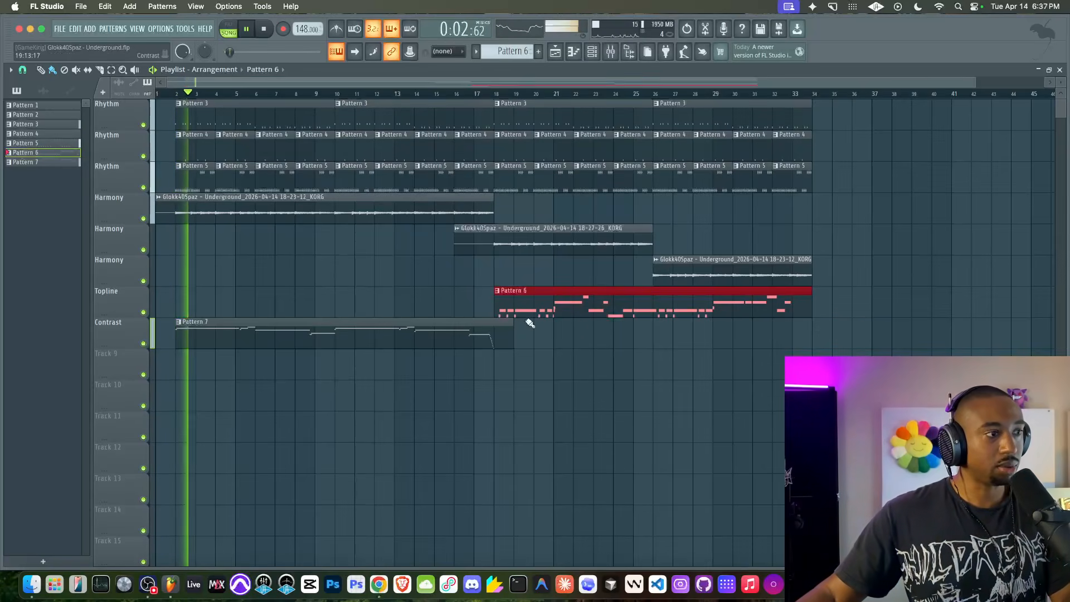
# Trim the end of the Pattern 7 clip on the Contrast track back to bar 18.
pyautogui.moveTo(513, 322); pyautogui.dragTo(493, 323)
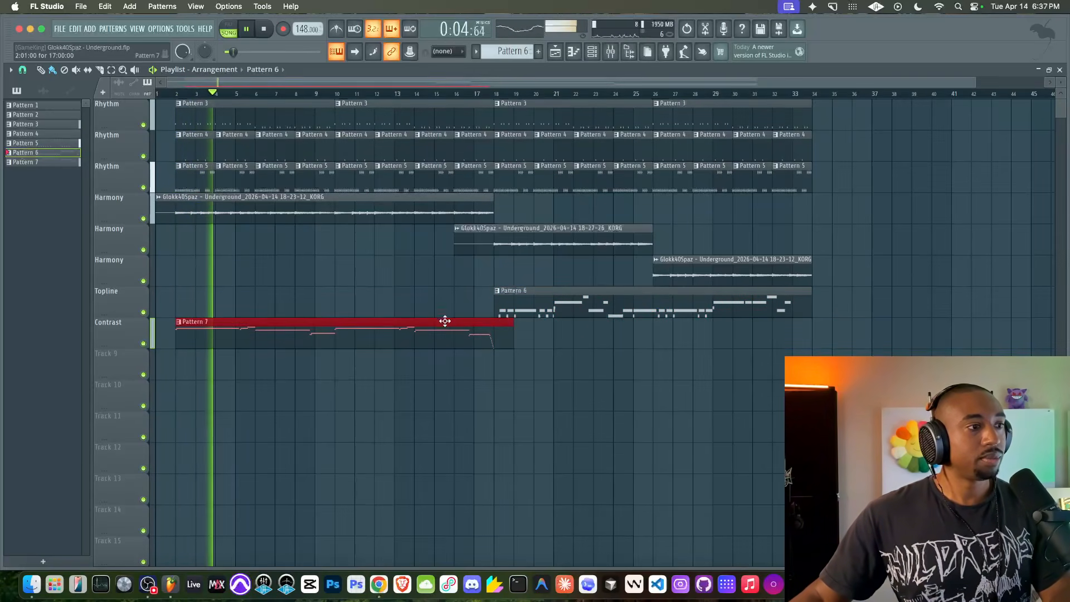
# Move the Pattern 7 clip from the Contrast track up to the Topline track, keeping its start at bar 2.
pyautogui.rightClick(440, 408)
pyautogui.moveTo(416, 315); pyautogui.dragTo(282, 329)
pyautogui.hotkey('shift', 'Up')
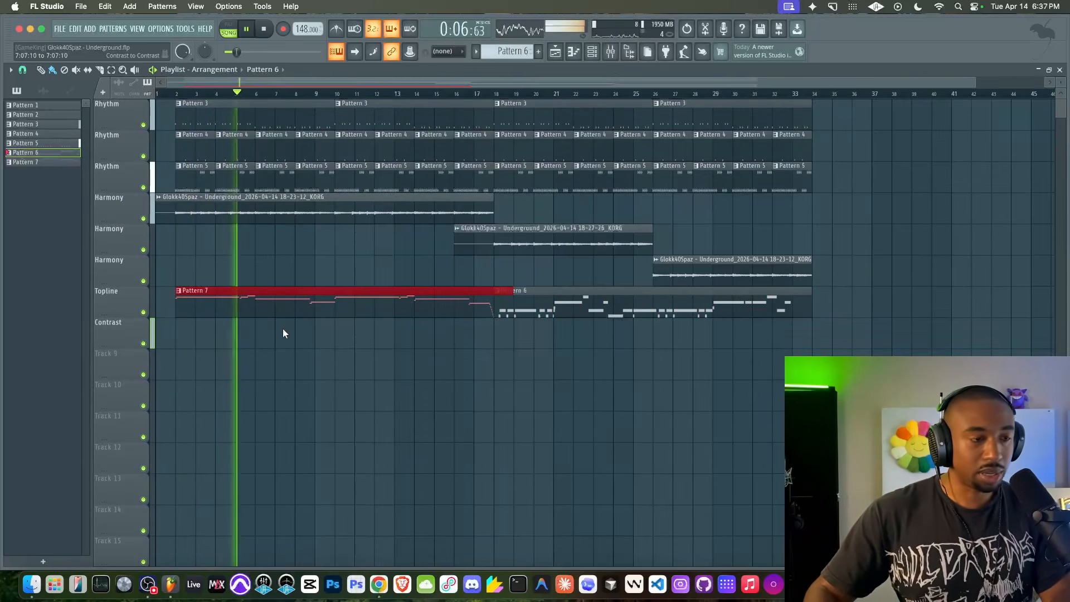
pyautogui.keyDown('super'); pyautogui.click(626, 300); pyautogui.keyUp('super')
pyautogui.rightClick(573, 346)
pyautogui.keyDown('super'); pyautogui.click(567, 306); pyautogui.keyUp('super')
pyautogui.rightClick(490, 361)
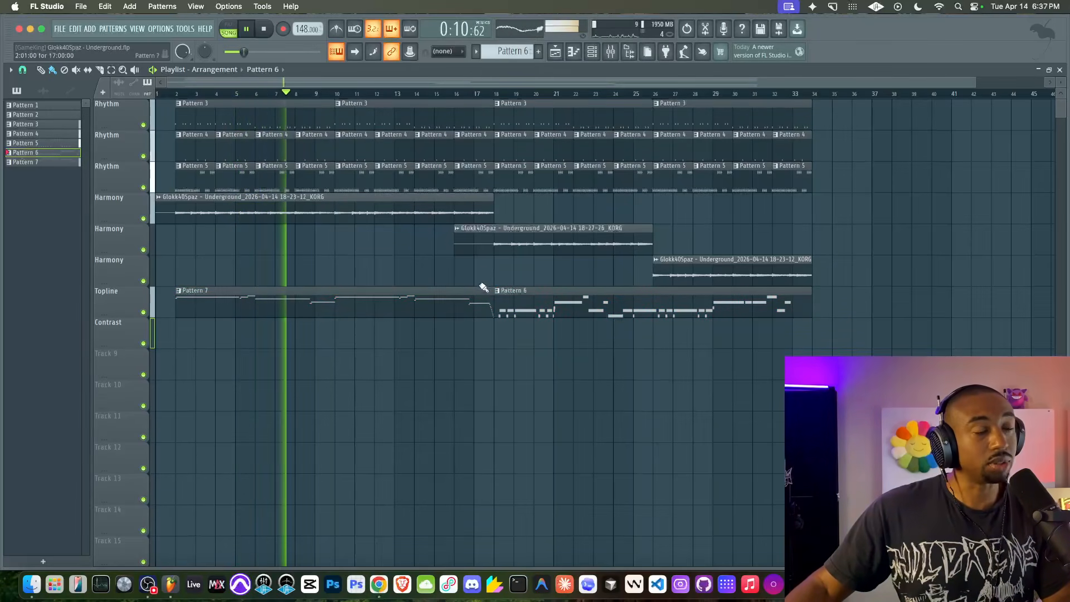
pyautogui.keyDown('super'); pyautogui.click(540, 305); pyautogui.keyUp('super')
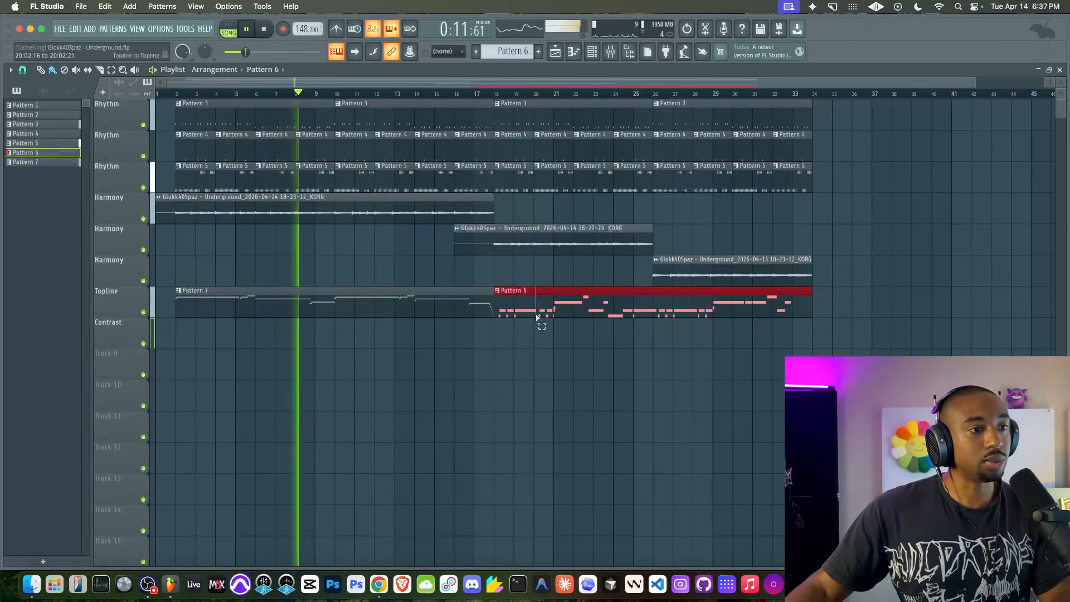
pyautogui.rightClick(414, 272)
pyautogui.click(592, 51)
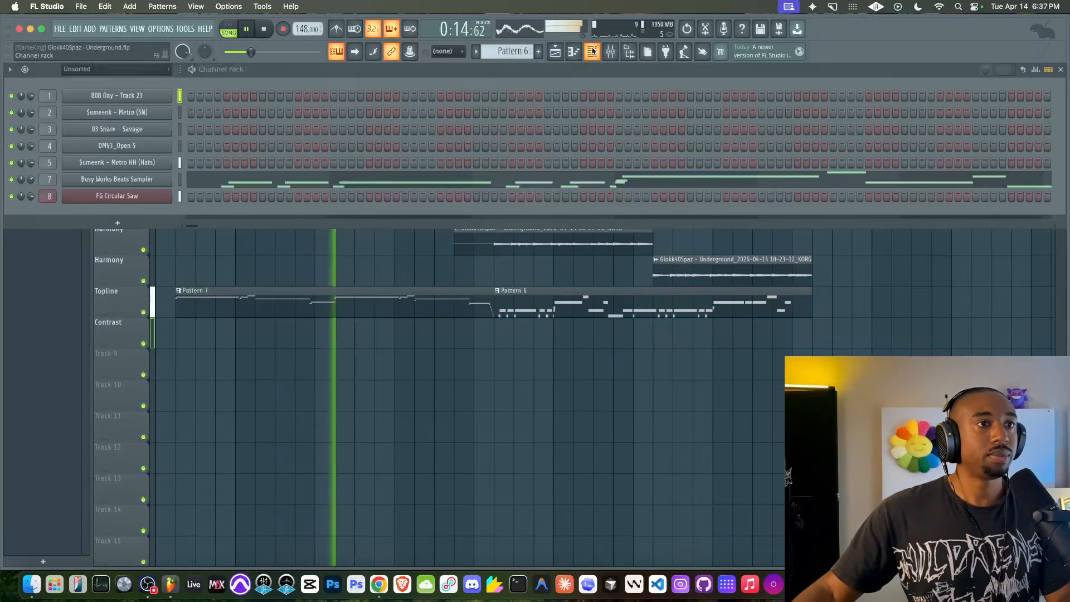
pyautogui.rightClick(453, 281)
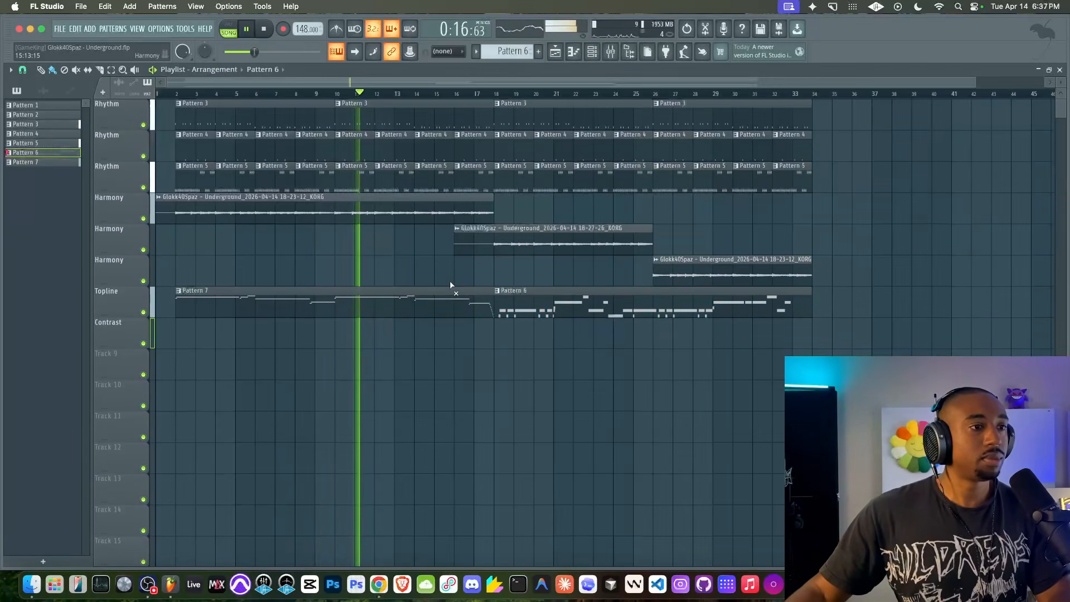
pyautogui.click(593, 53)
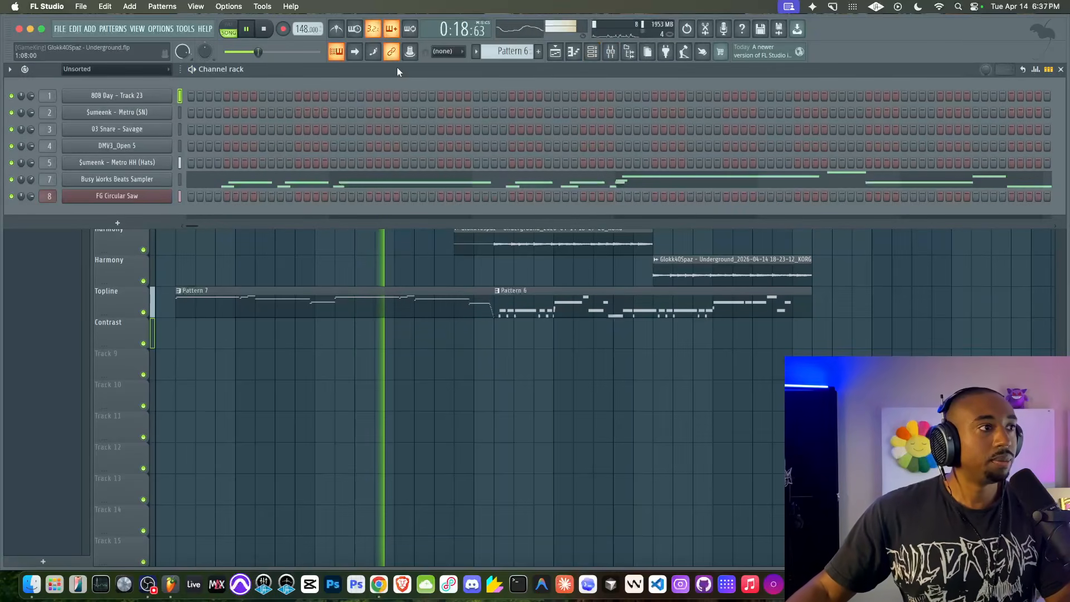
pyautogui.rightClick(359, 240)
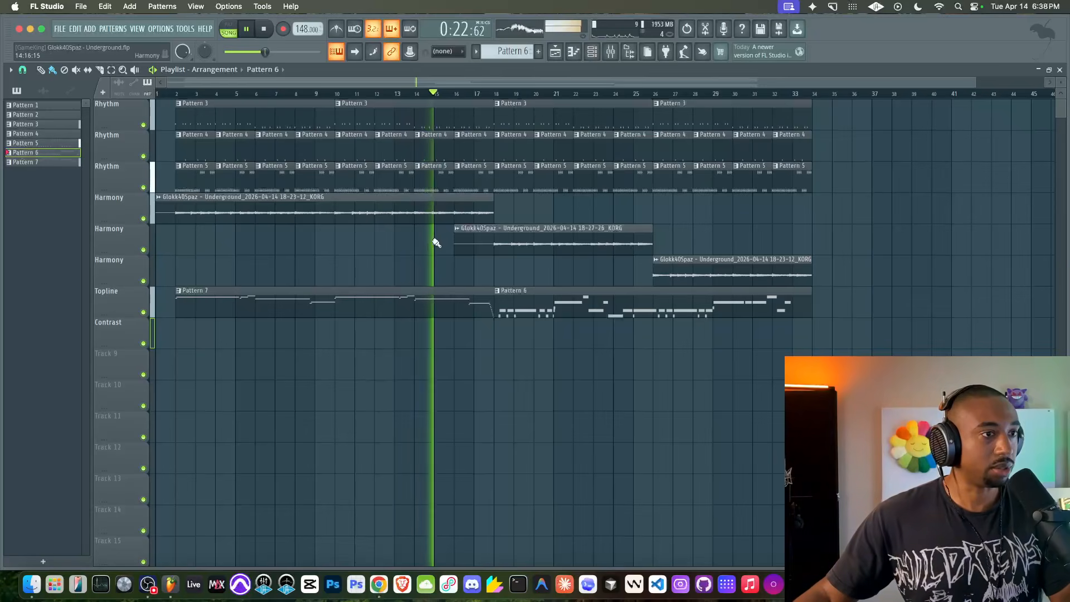
# Switch the channel rack to Pattern 2, stop playback and open the 808 Day - Track 23 sampler settings.
pyautogui.click(593, 53)
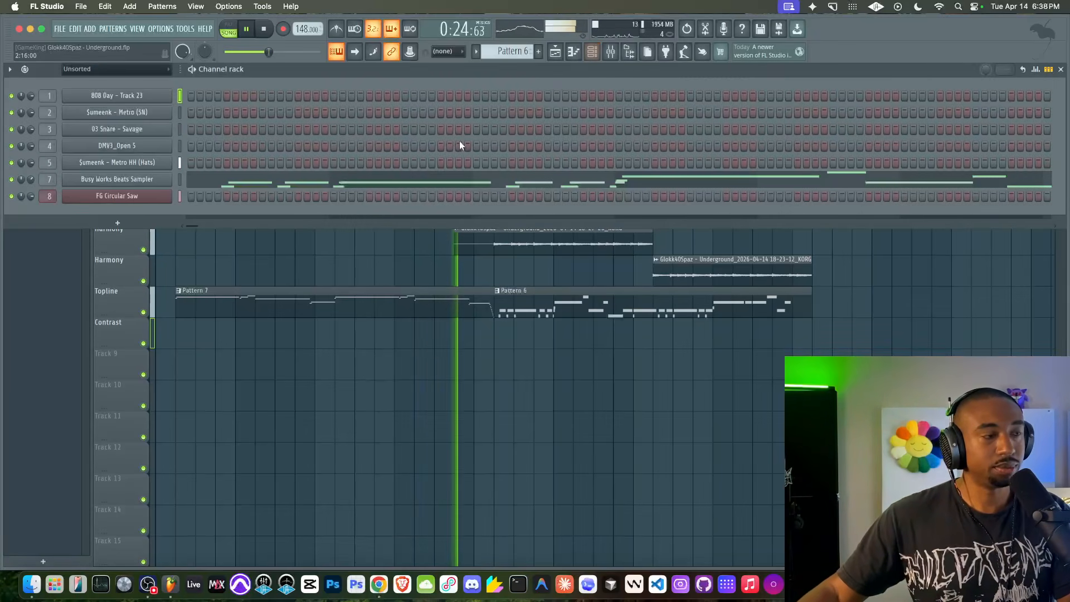
pyautogui.moveTo(506, 52); pyautogui.dragTo(506, 34)
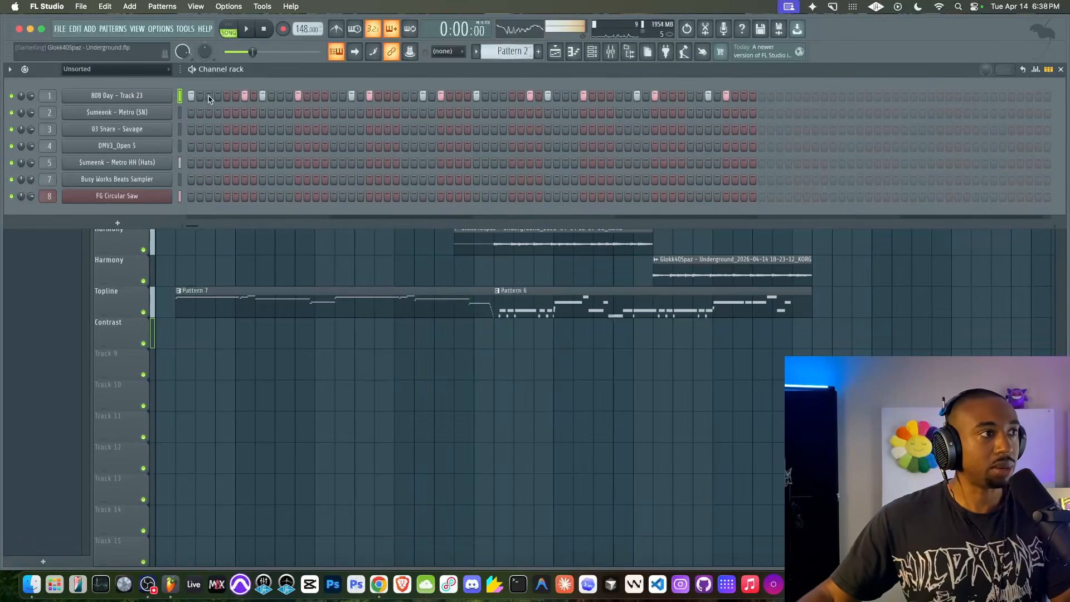
pyautogui.press('space')
pyautogui.click(156, 99)
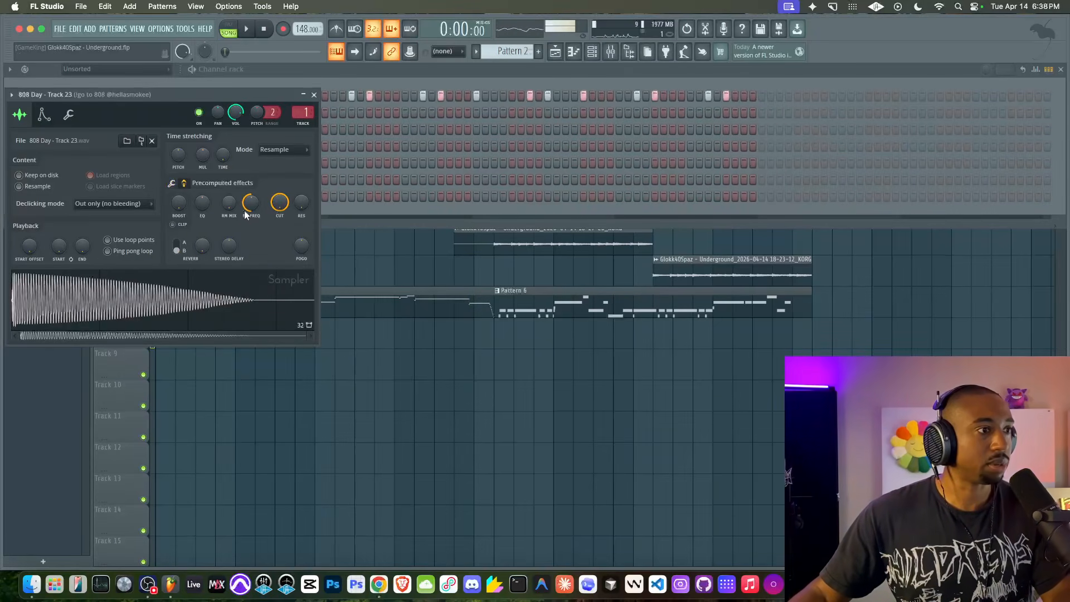
# Try different Pogo effect amounts on the 808 sample during playback, and reset the effect to its default.
pyautogui.moveTo(298, 245); pyautogui.dragTo(299, 216)
pyautogui.press('space')
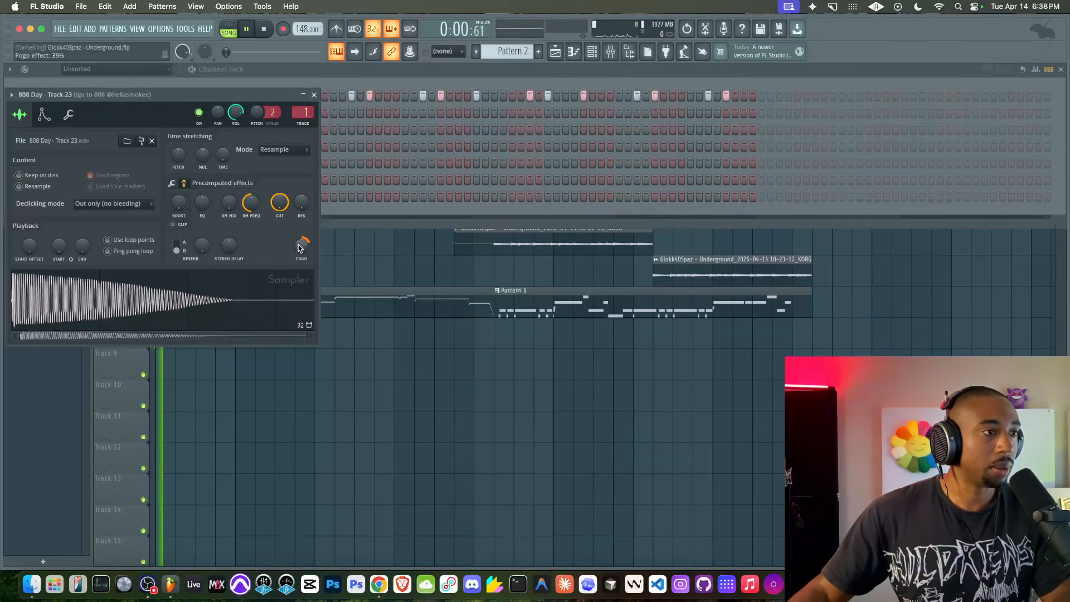
pyautogui.moveTo(301, 245)
pyautogui.mouseDown()
pyautogui.moveTo(302, 268)
pyautogui.moveTo(302, 226)
pyautogui.mouseUp()
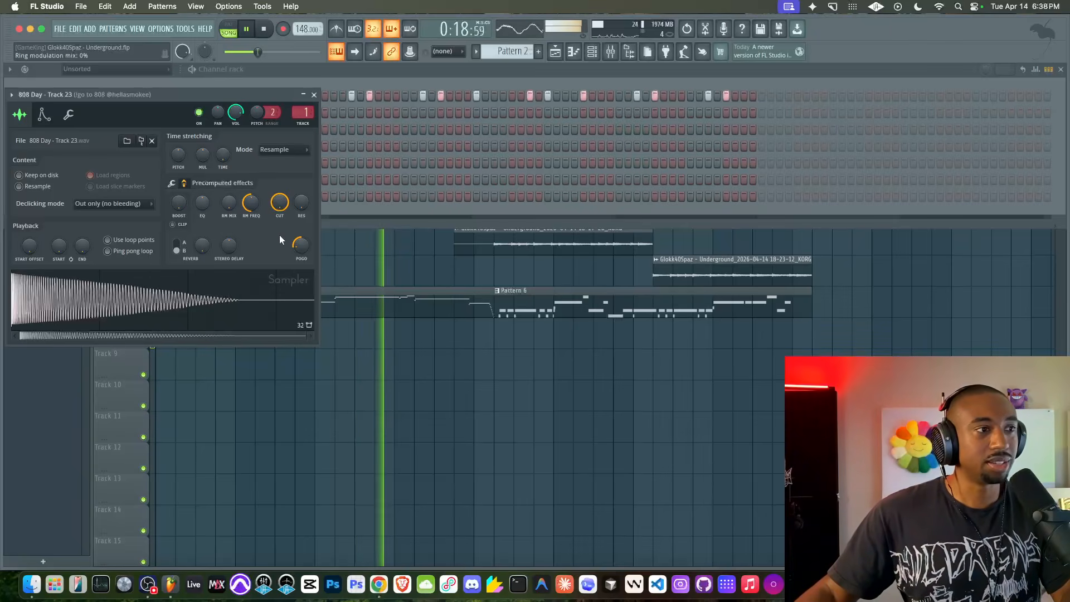
pyautogui.rightClick(304, 249)
pyautogui.click(306, 251)
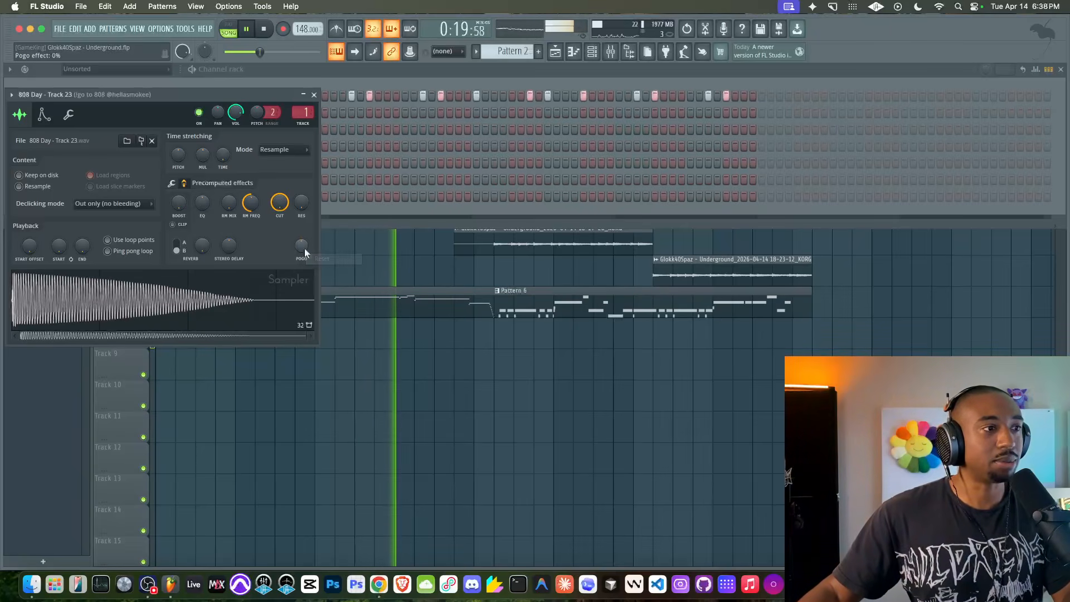
# Enable the 808's pitch envelope, shape it as a short decay with a raised amount, and set the root note to C6.
pyautogui.click(44, 114)
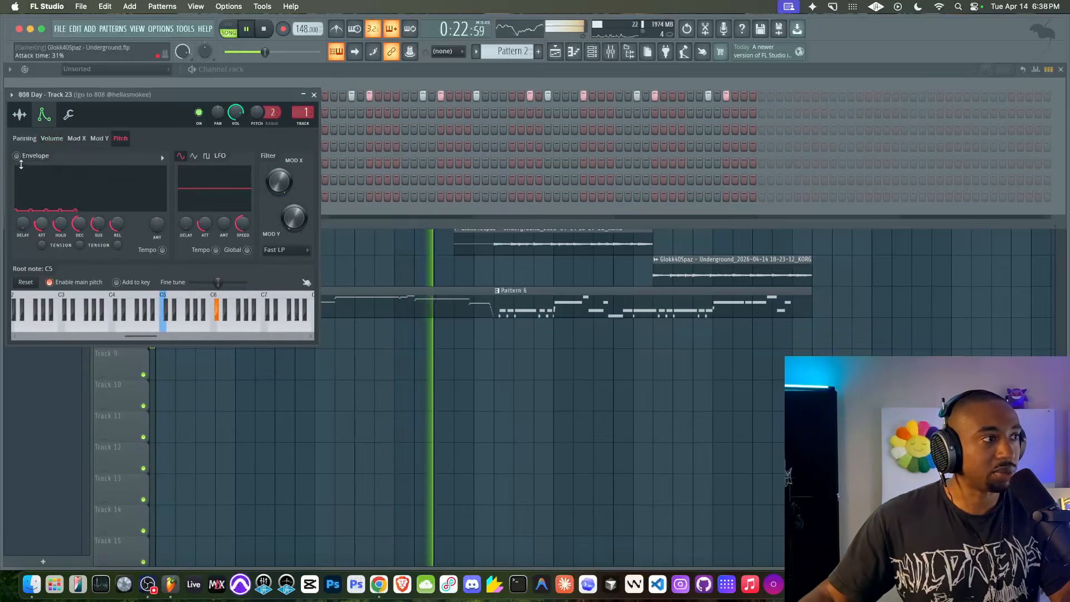
pyautogui.click(17, 156)
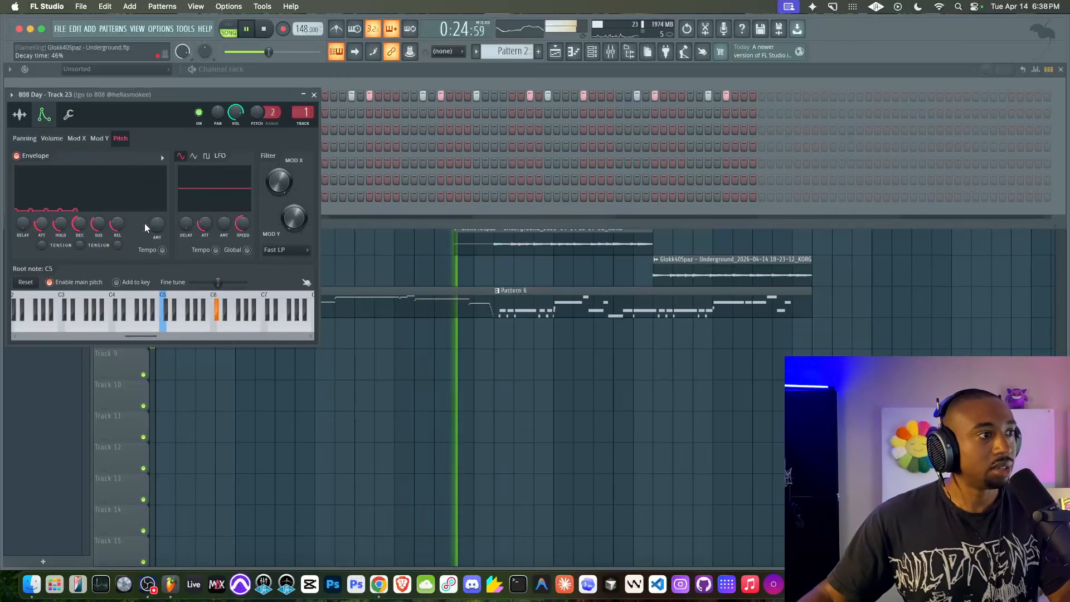
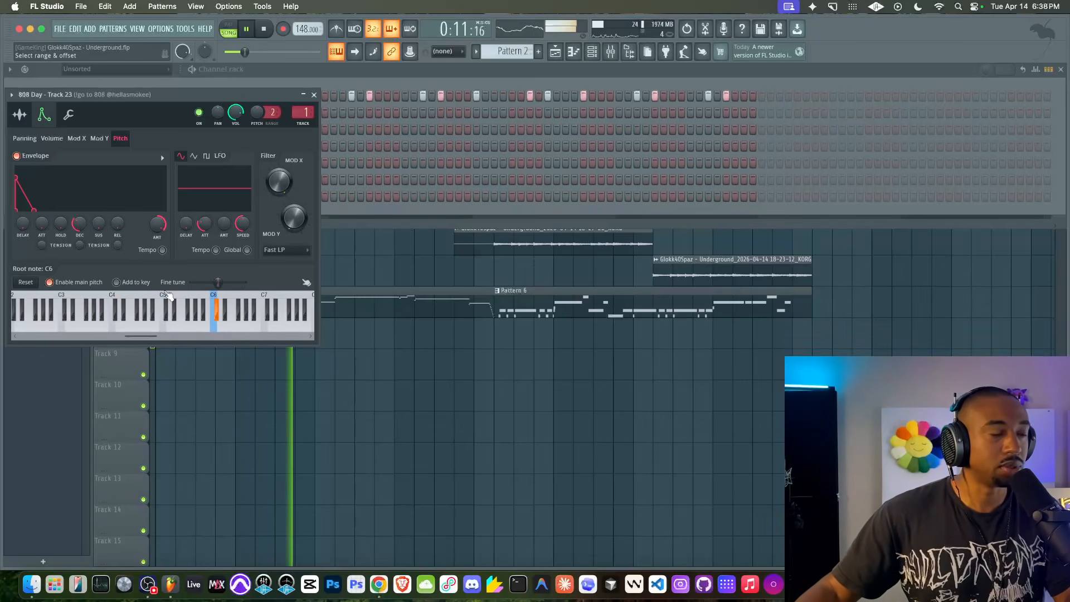
pyautogui.click(313, 95)
pyautogui.click(343, 257)
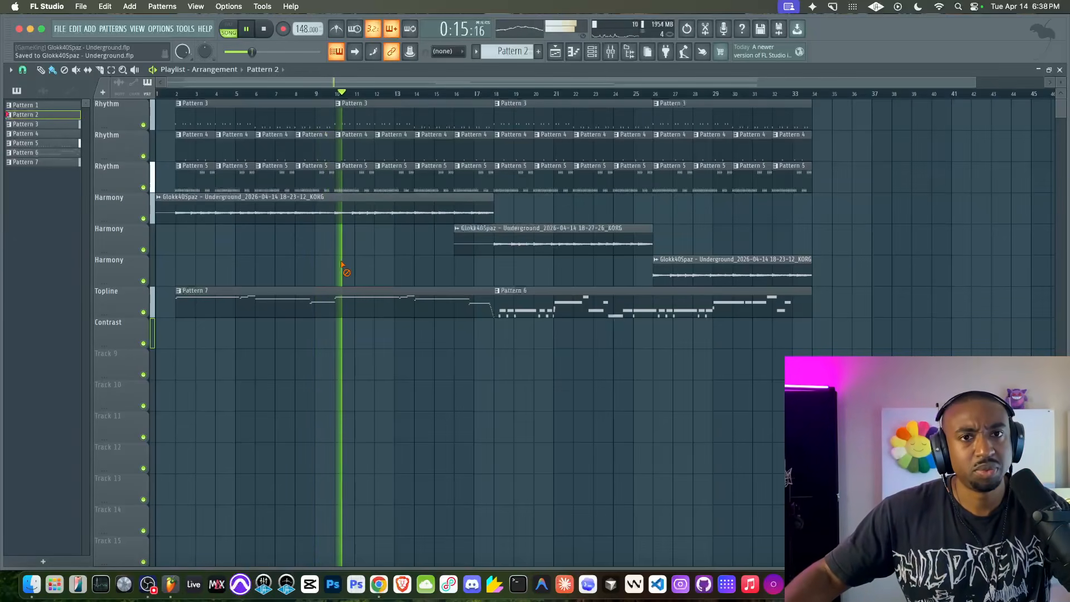
# In Pattern 4, add Snare - Savage hits on steps 7 and 31 of the channel rack.
pyautogui.click(592, 52)
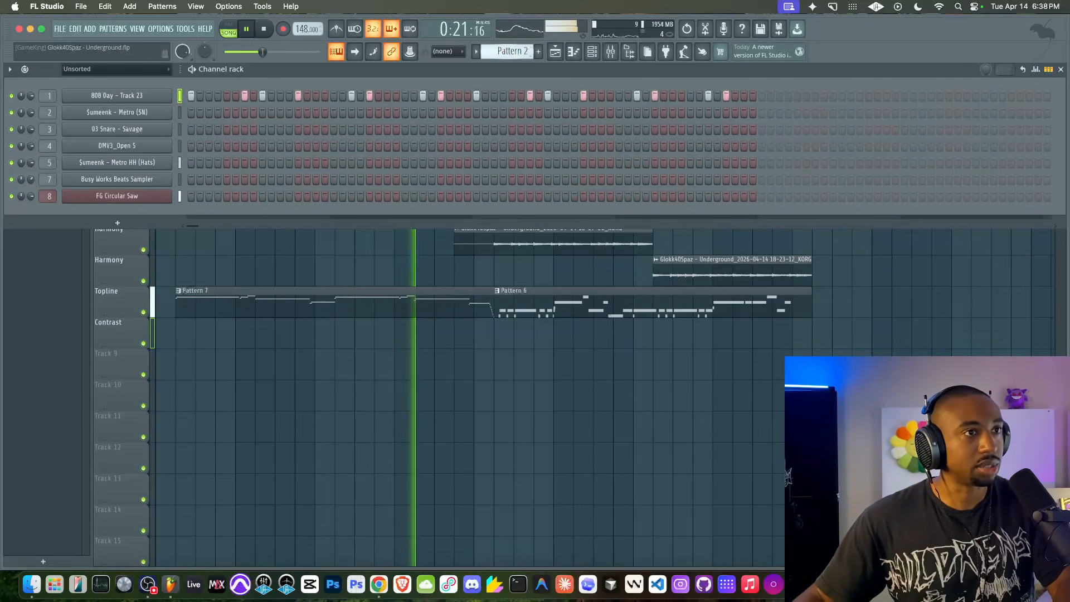
pyautogui.moveTo(504, 53)
pyautogui.mouseDown()
pyautogui.moveTo(504, 27)
pyautogui.moveTo(519, 61)
pyautogui.mouseUp()
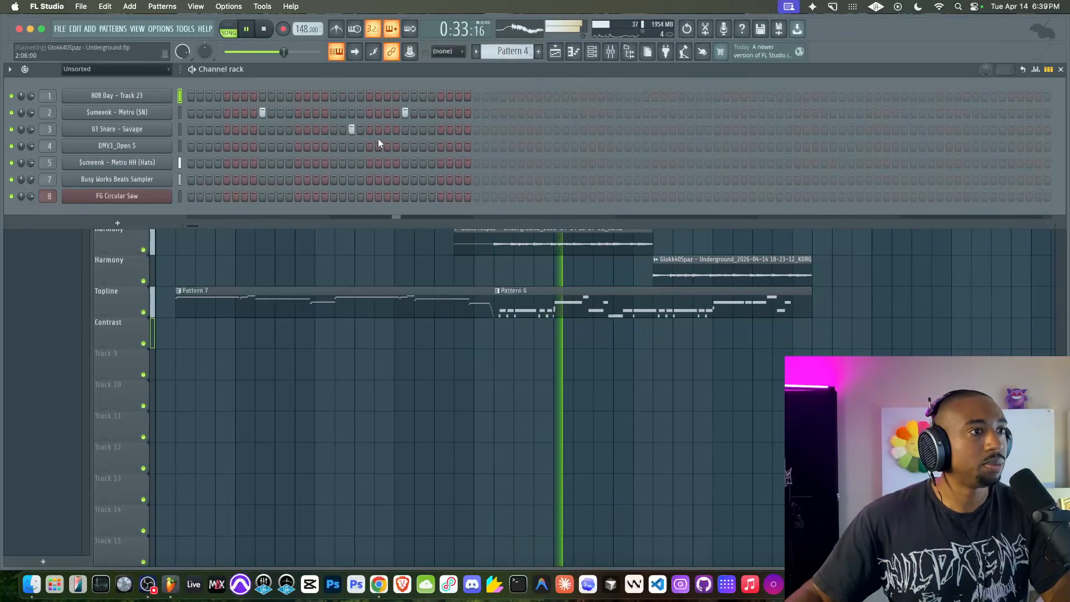
pyautogui.click(459, 129)
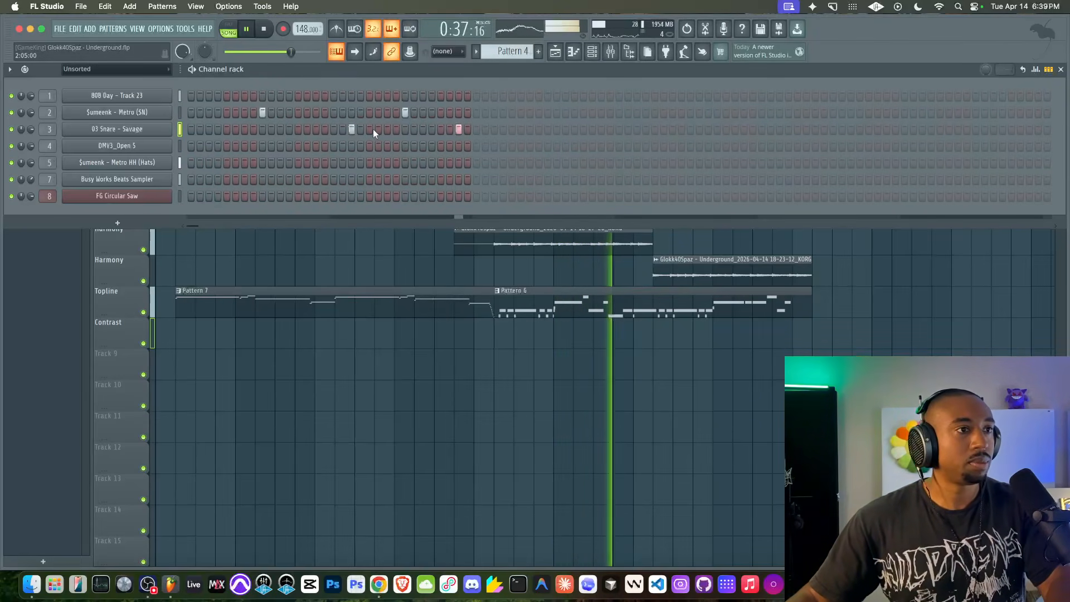
pyautogui.click(228, 128)
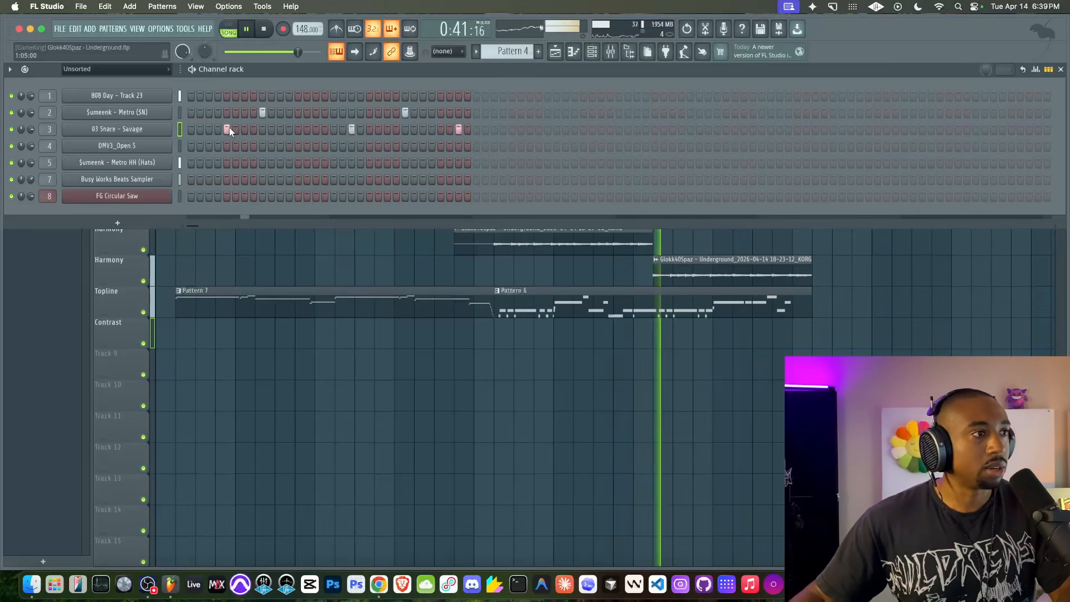
pyautogui.rightClick(229, 129)
pyautogui.click(245, 129)
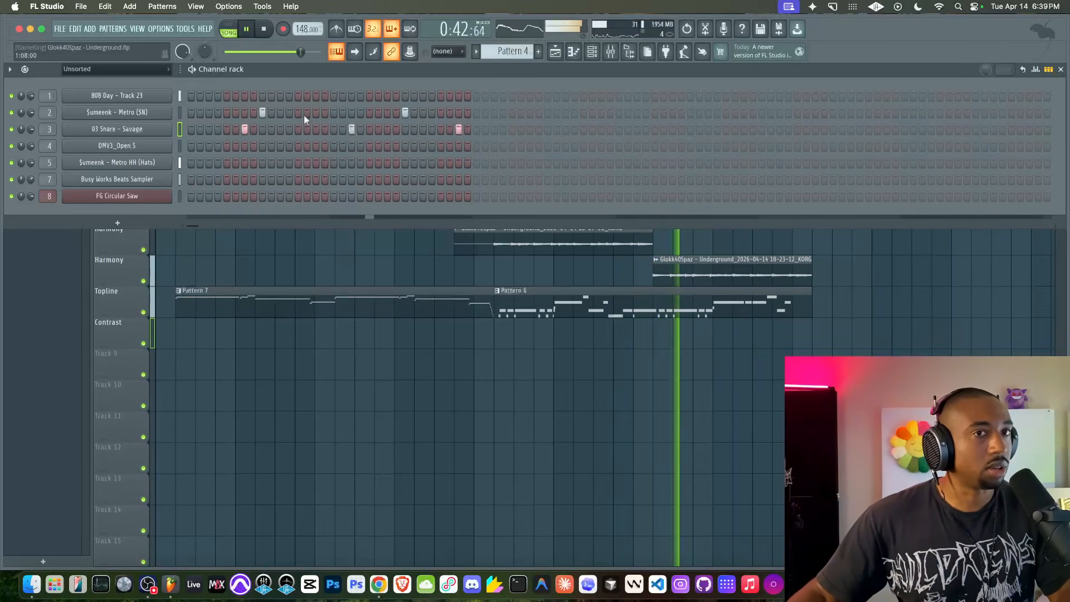
# Set the note repeat of the snare hit on step 7 to 1/32 triplet, and check the snare velocities.
pyautogui.click(1036, 70)
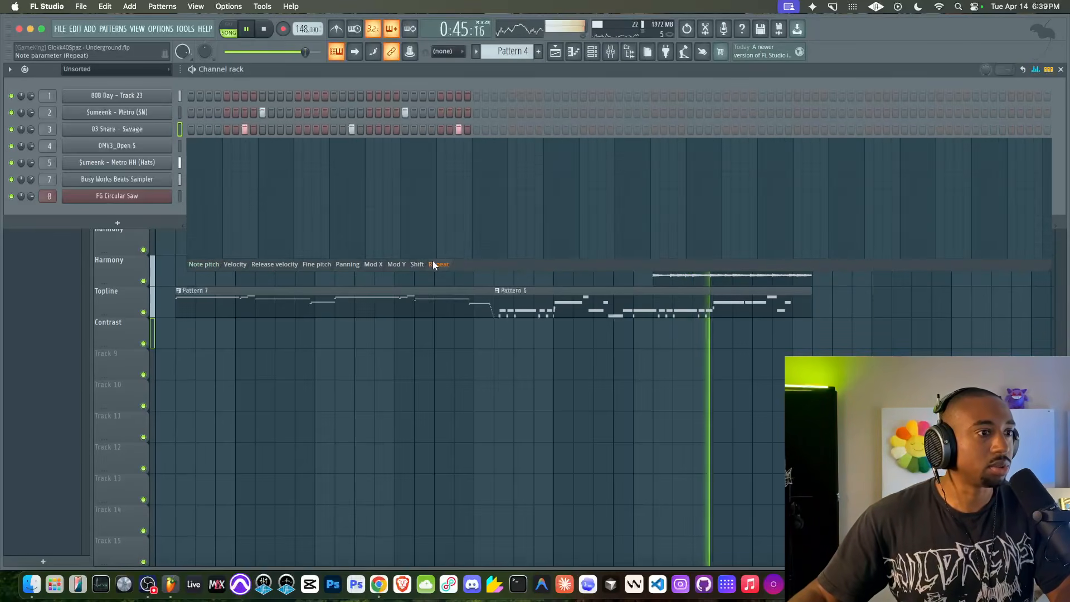
pyautogui.click(244, 187)
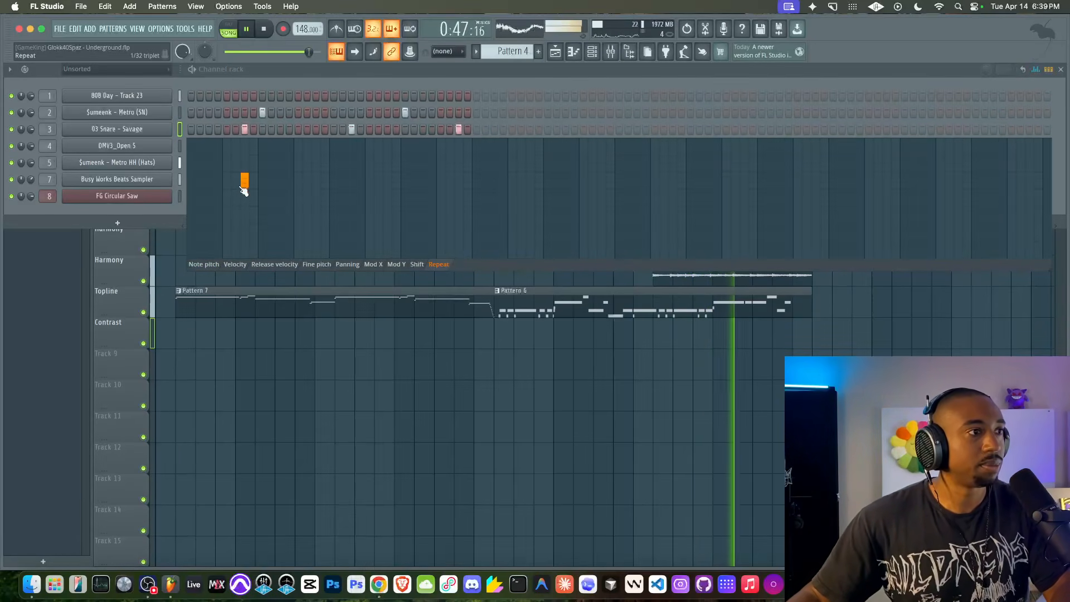
pyautogui.click(236, 264)
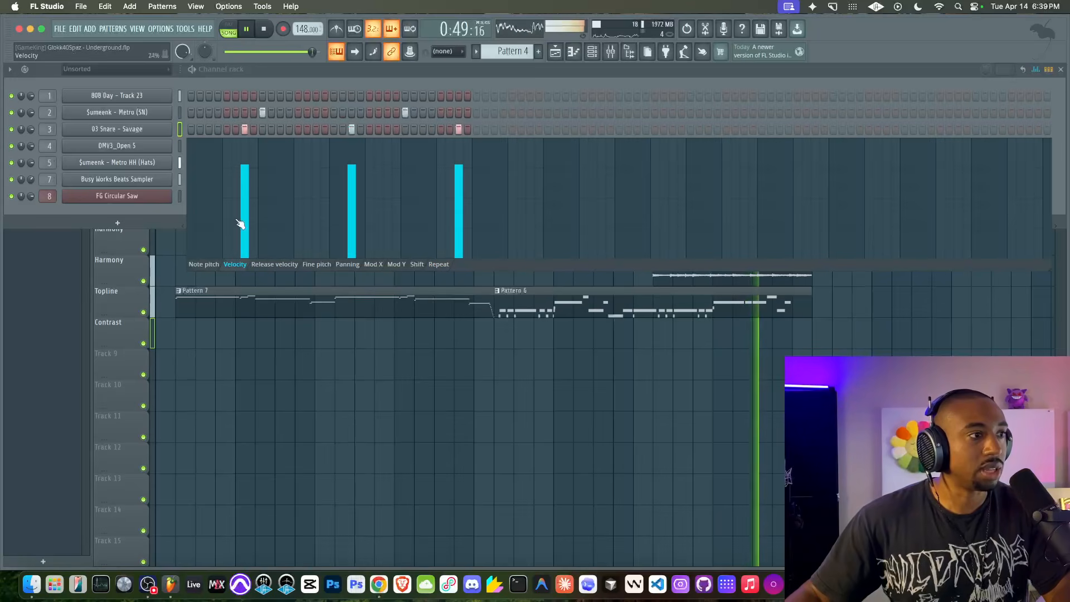
pyautogui.press('F6')
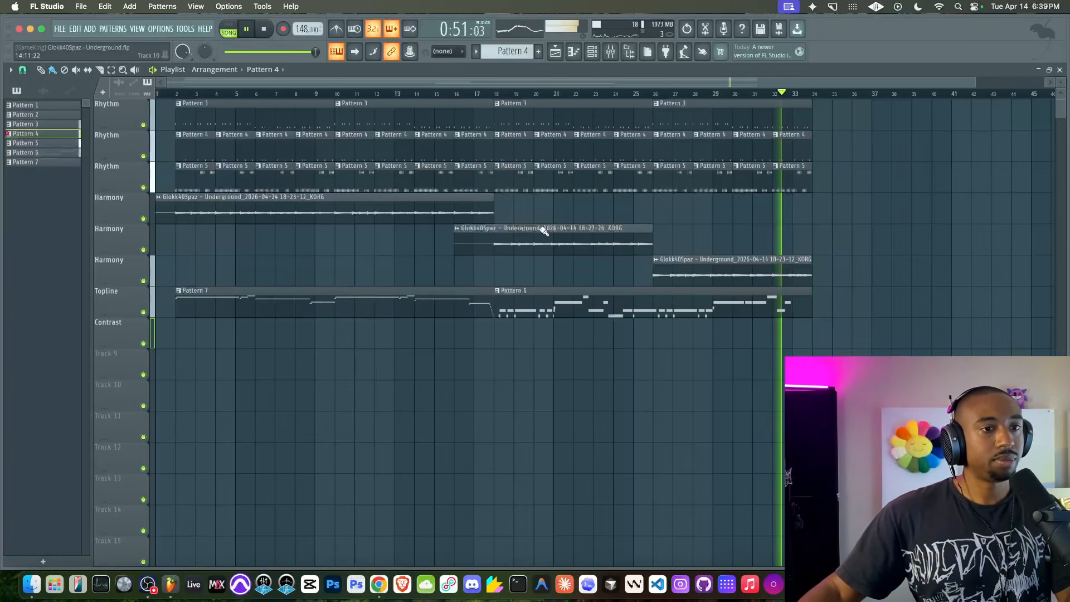
# Load the Swirly Saw II preset from the user presets' Factory Library category in Busy Works Beats Sampler, and return to the playlist.
pyautogui.click(595, 54)
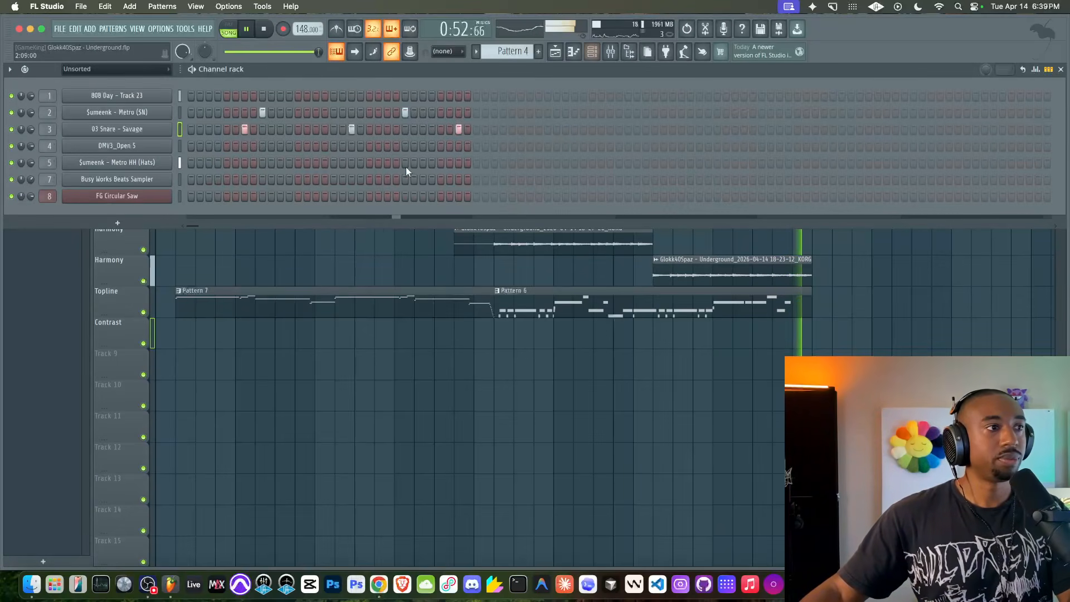
pyautogui.click(164, 179)
pyautogui.press('space')
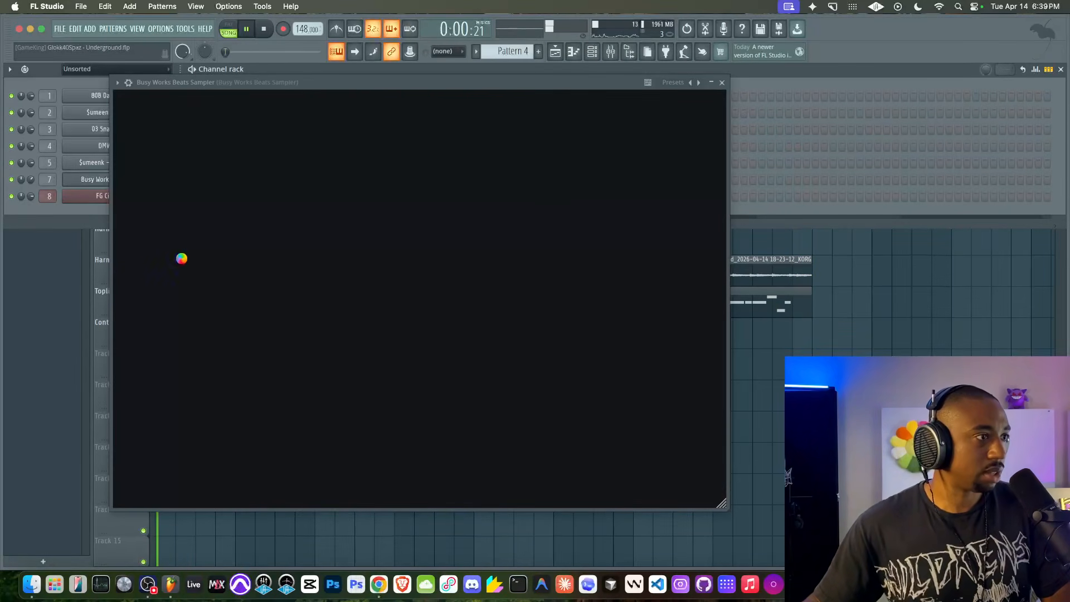
pyautogui.scroll(3, 171, 189)
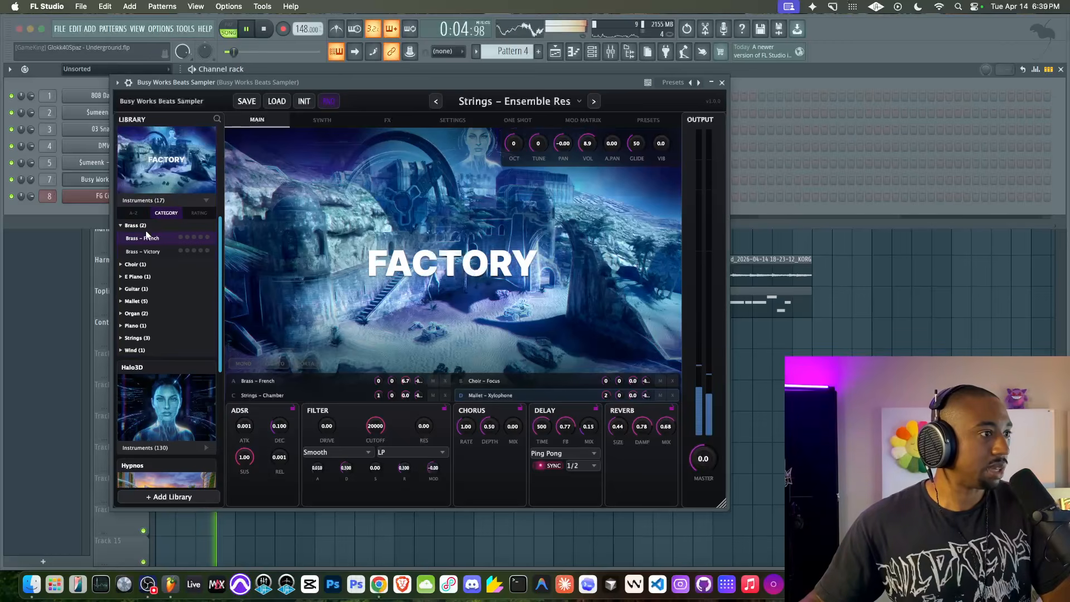
pyautogui.scroll(7, 145, 218)
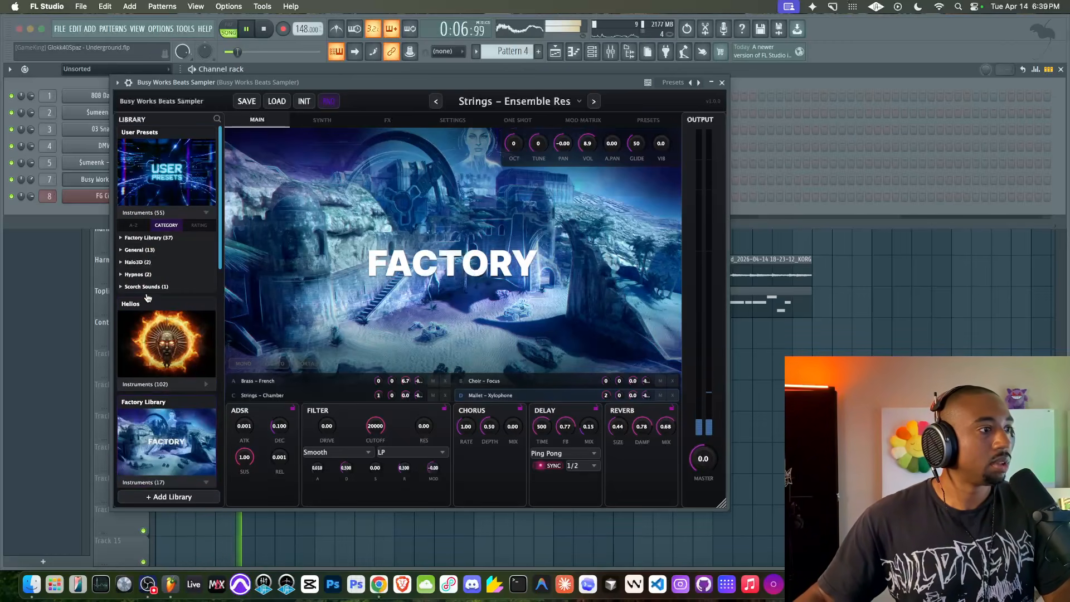
pyautogui.click(149, 236)
pyautogui.scroll(-7, 149, 312)
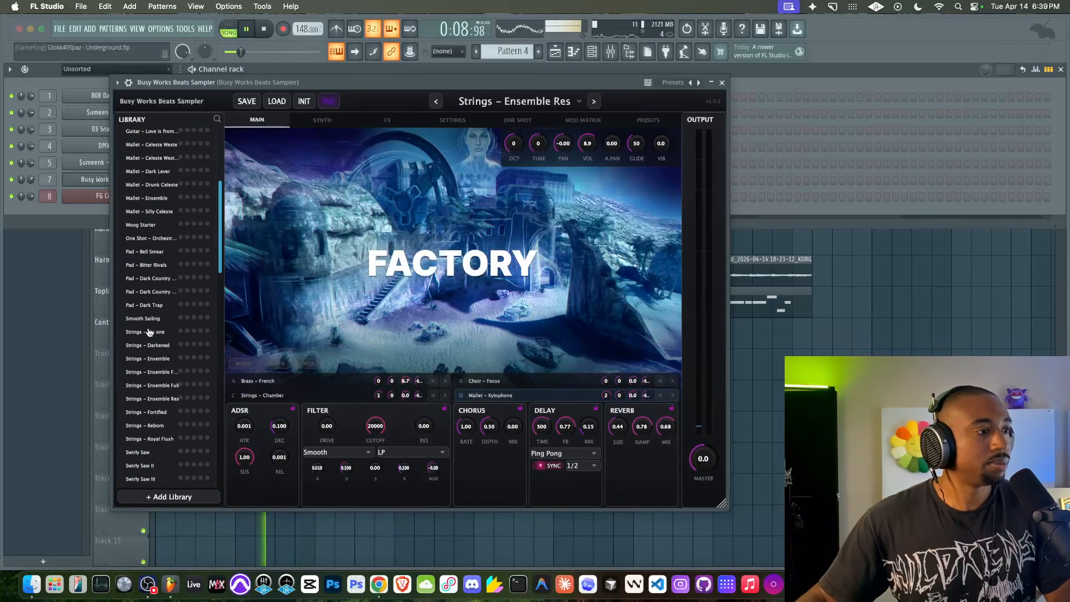
pyautogui.click(144, 405)
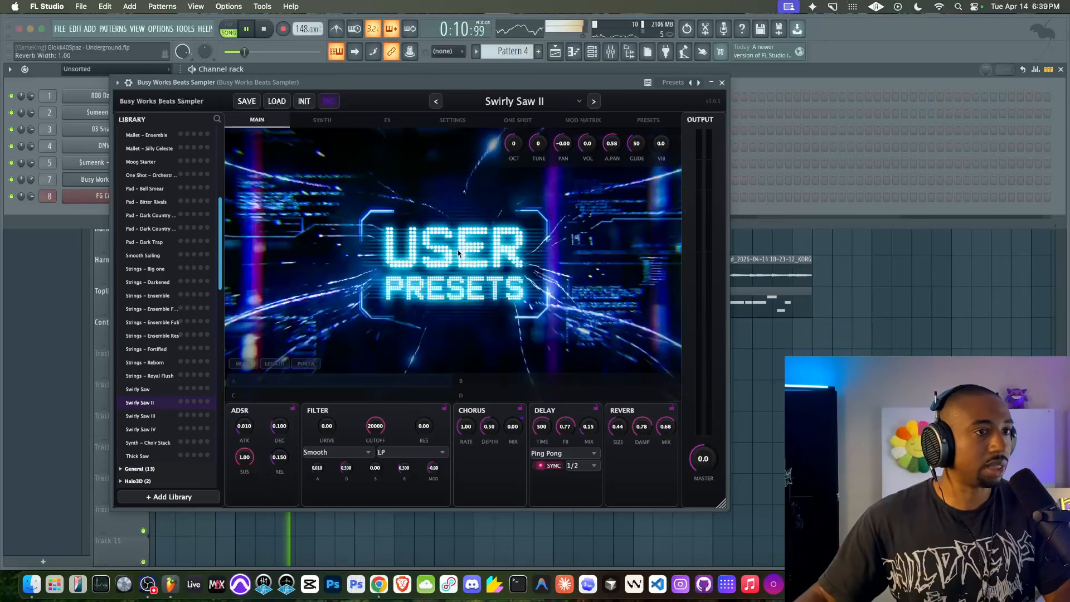
pyautogui.click(722, 83)
pyautogui.press('F6')
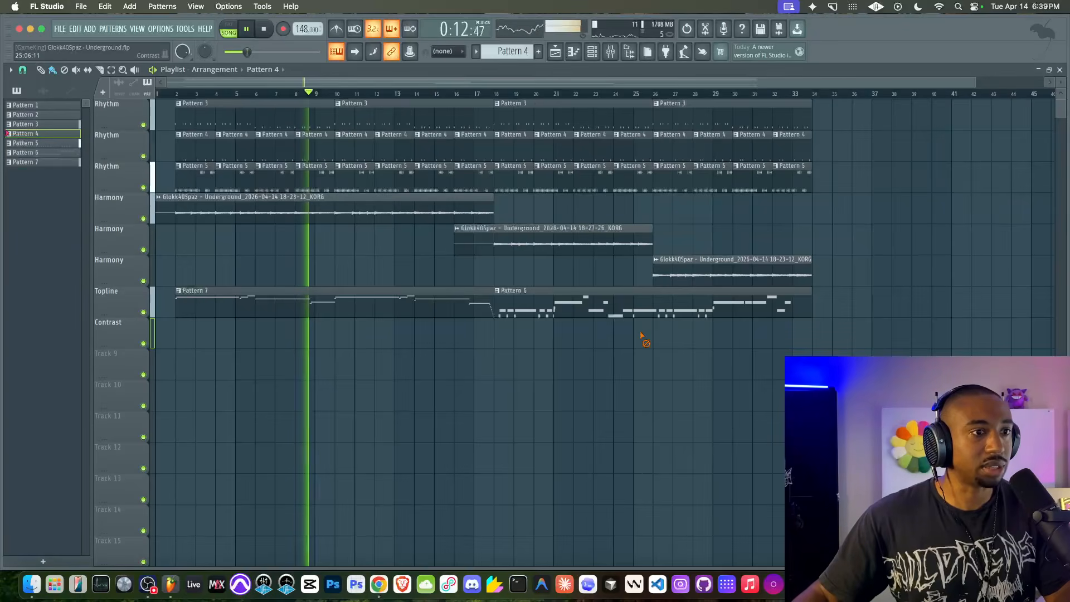
# Select bars 18 to 34 of the arrangement as the playback range and save the project.
pyautogui.click(499, 94)
pyautogui.moveTo(499, 94); pyautogui.dragTo(813, 94)
pyautogui.press('super+s')
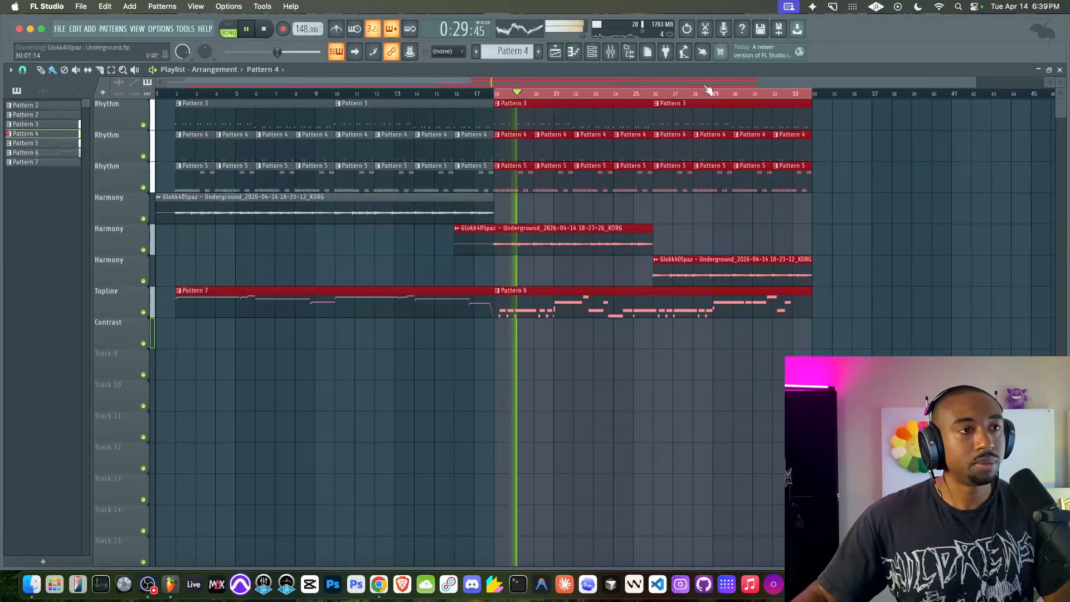
# Look through the instrument library in Busy Works Beats Sampler.
pyautogui.click(592, 51)
pyautogui.click(139, 181)
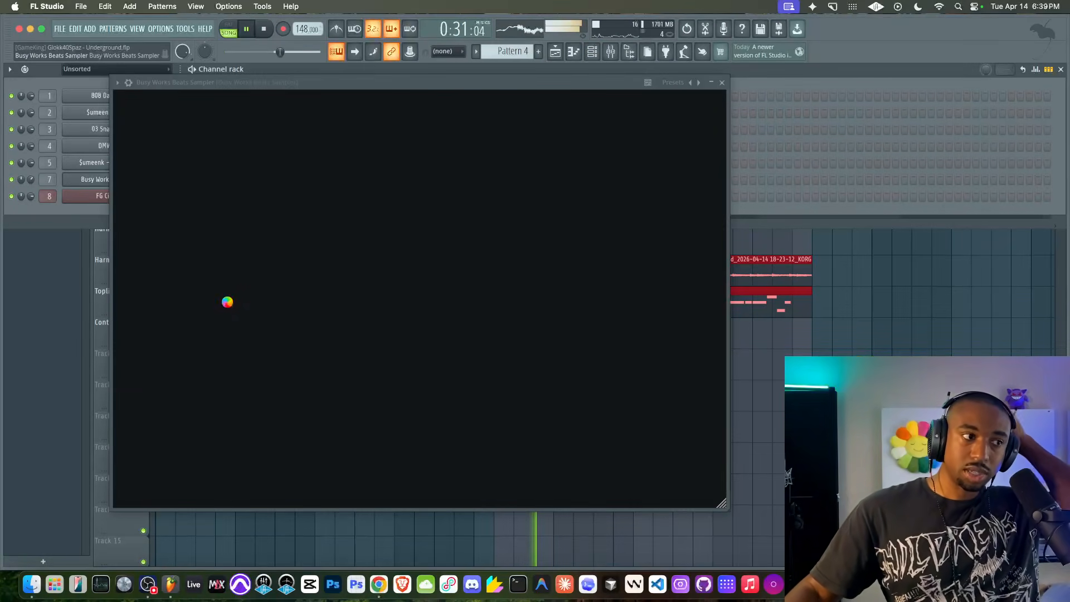
pyautogui.scroll(-2, 183, 289)
pyautogui.scroll(-3, 183, 290)
pyautogui.scroll(5, 183, 290)
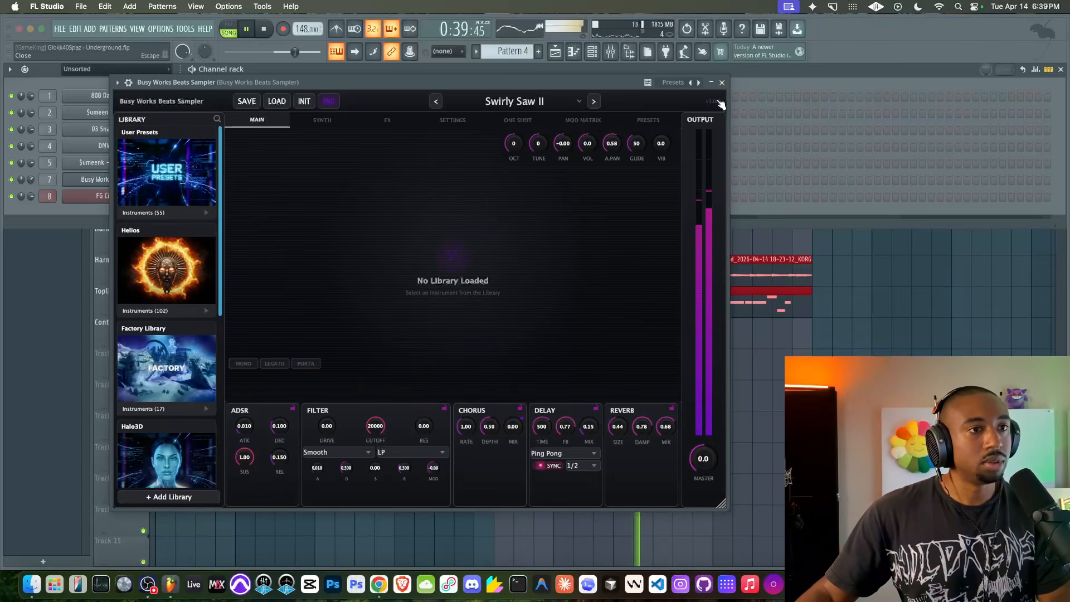
pyautogui.press('Escape')
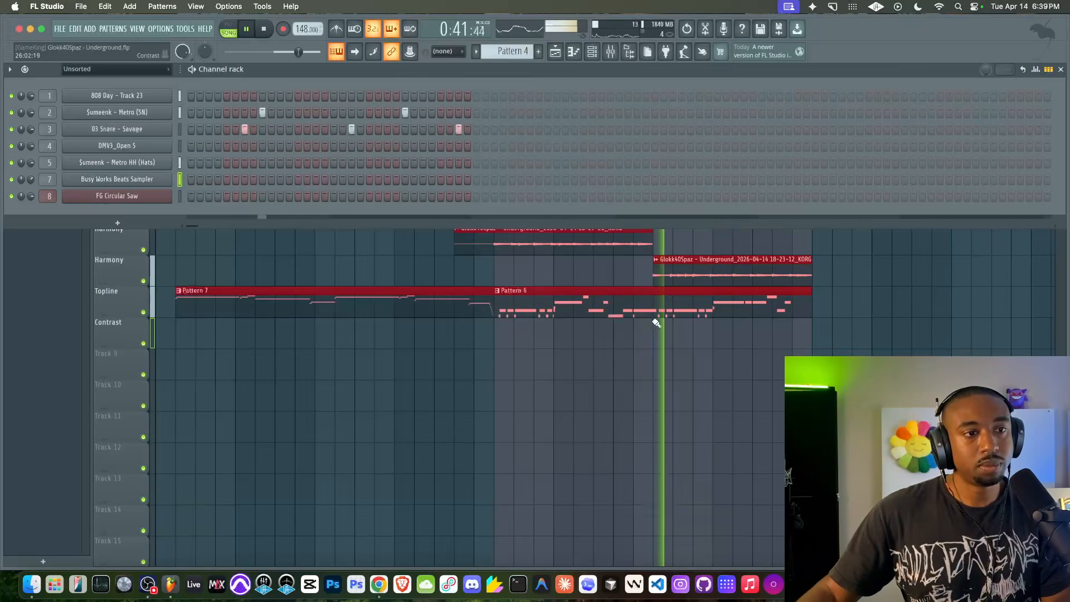
# Set the Busy Works Beats Sampler channel volume to 46%.
pyautogui.keyDown('super'); pyautogui.click(643, 360); pyautogui.keyUp('super')
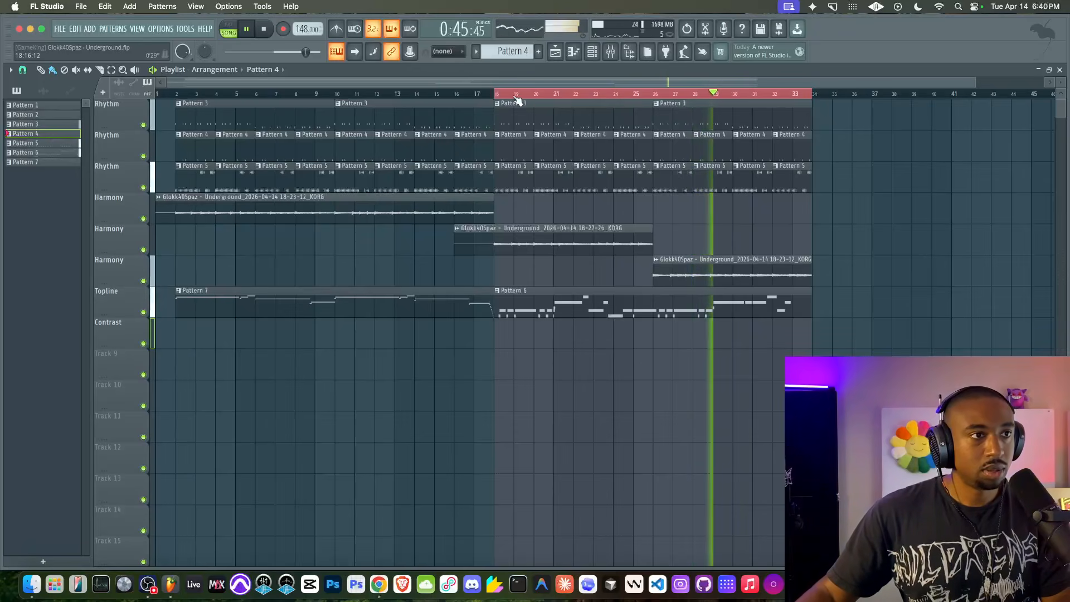
pyautogui.moveTo(688, 272); pyautogui.dragTo(576, 230)
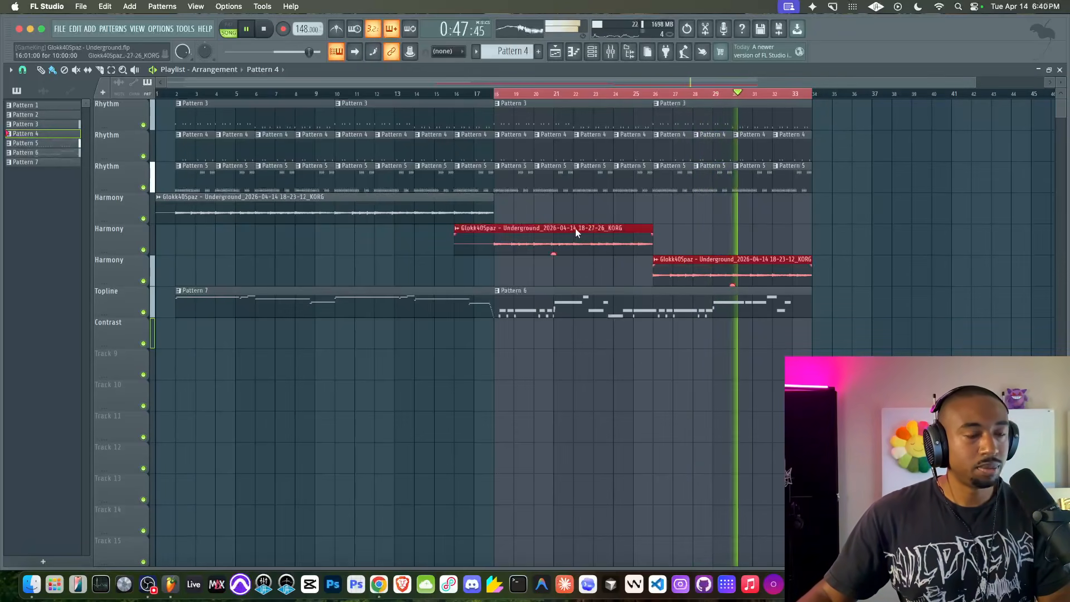
pyautogui.click(591, 53)
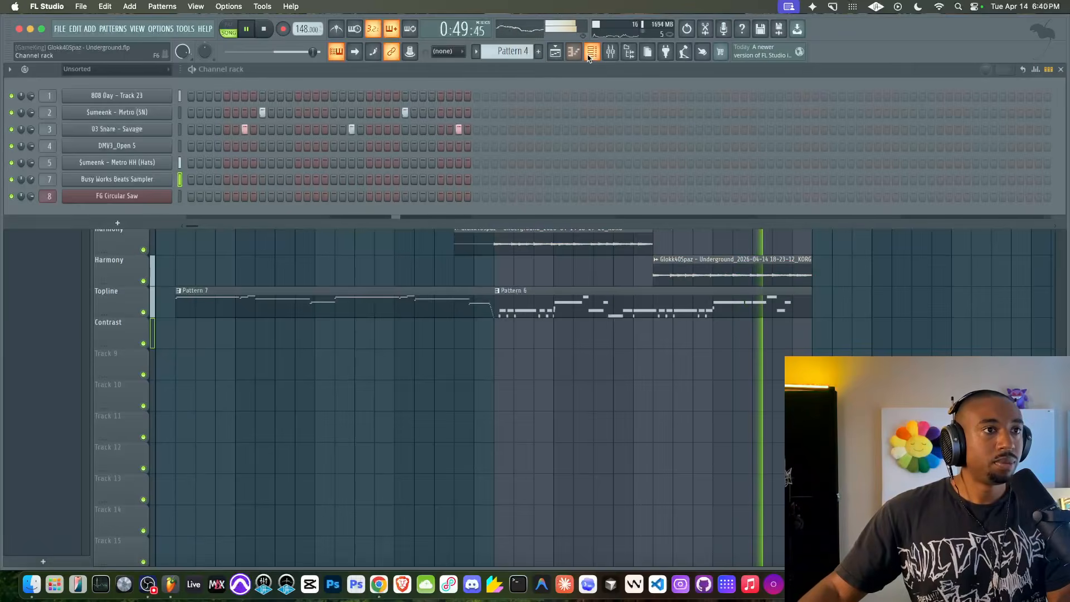
pyautogui.moveTo(32, 179); pyautogui.dragTo(32, 192)
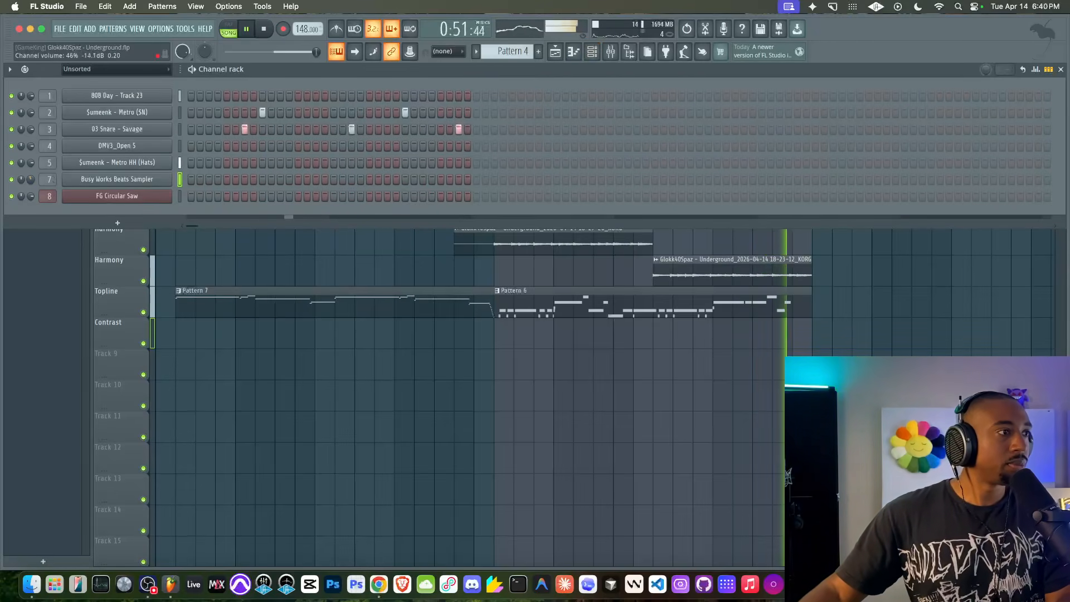
# Clear the playback range on bars 18 to 34 and play the arrangement from bar 2.
pyautogui.keyDown('super'); pyautogui.click(389, 298); pyautogui.keyUp('super')
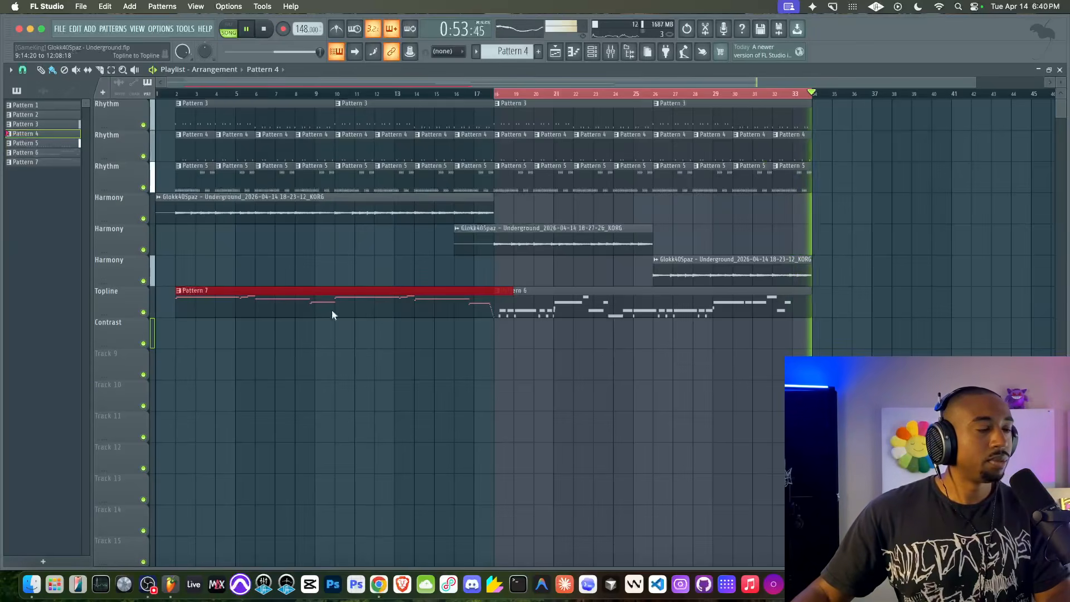
pyautogui.keyDown('super'); pyautogui.click(416, 93); pyautogui.keyUp('super')
pyautogui.click(177, 94)
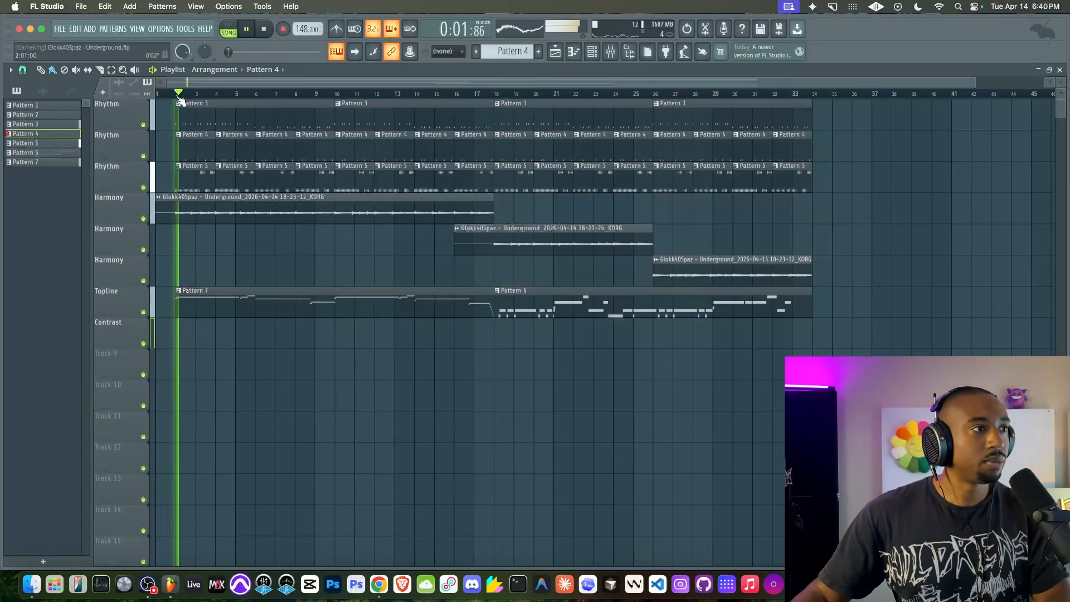
# In Pattern 4, add a Snare - Savage hit on step 13 of the channel rack.
pyautogui.click(591, 53)
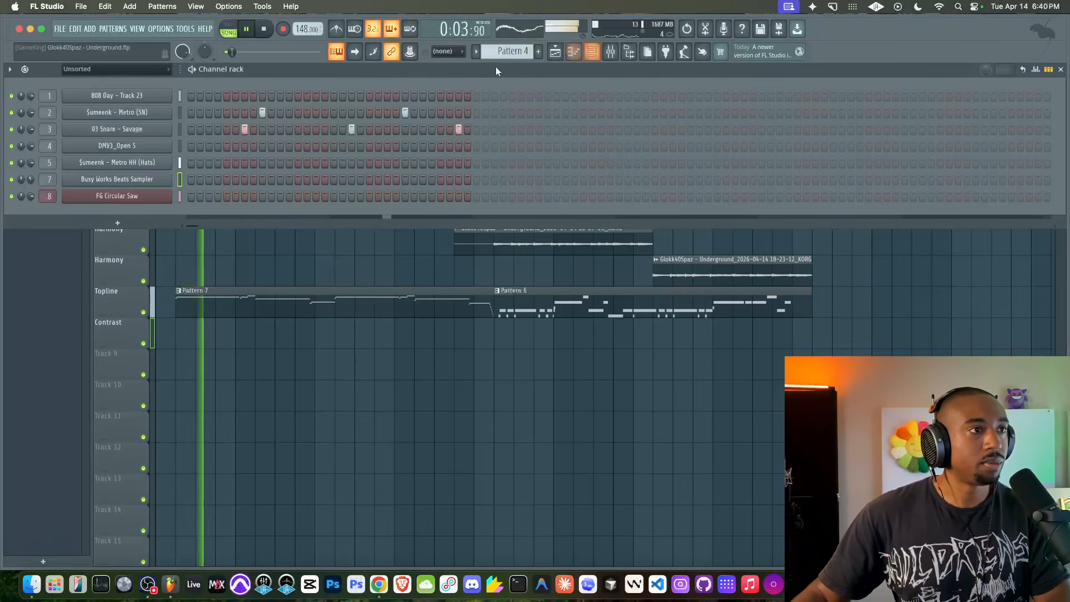
pyautogui.moveTo(508, 52)
pyautogui.mouseDown()
pyautogui.moveTo(508, 63)
pyautogui.moveTo(507, 47)
pyautogui.mouseUp()
pyautogui.press('space')
pyautogui.press('space')
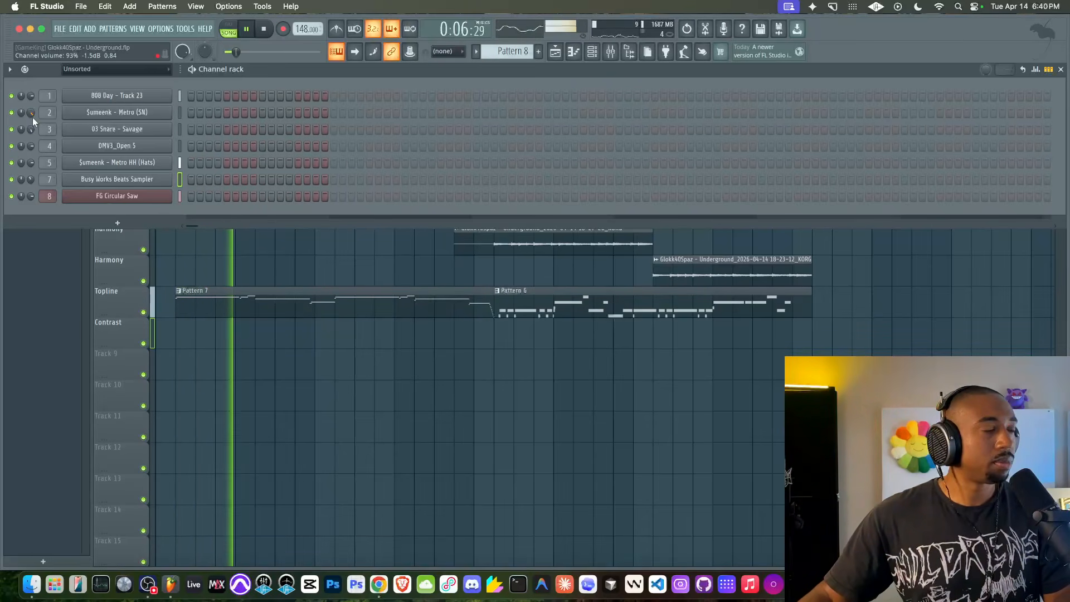
pyautogui.moveTo(507, 51); pyautogui.dragTo(507, 56)
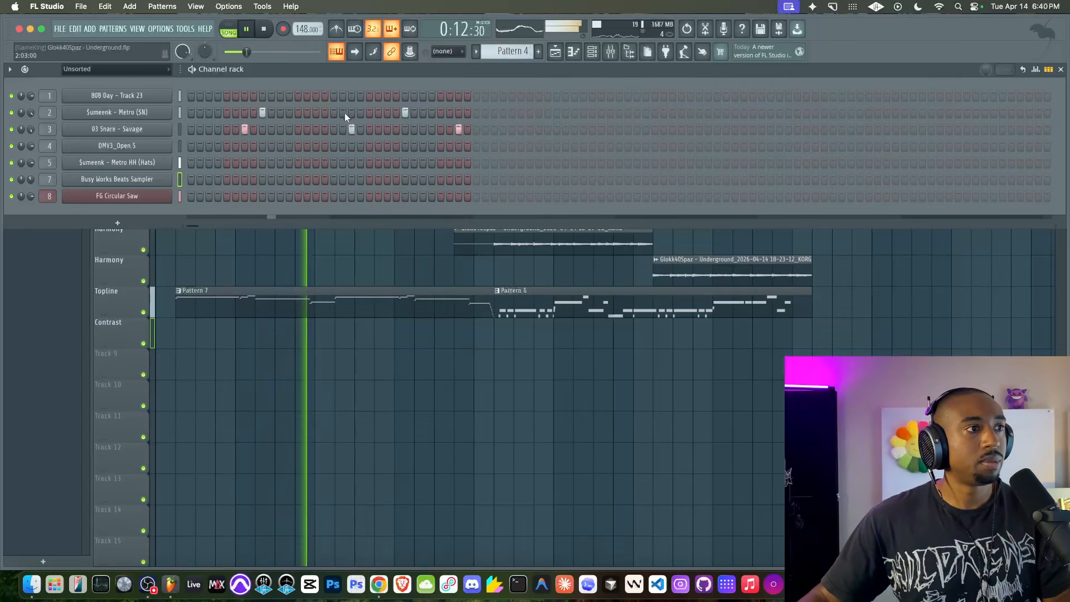
pyautogui.click(298, 129)
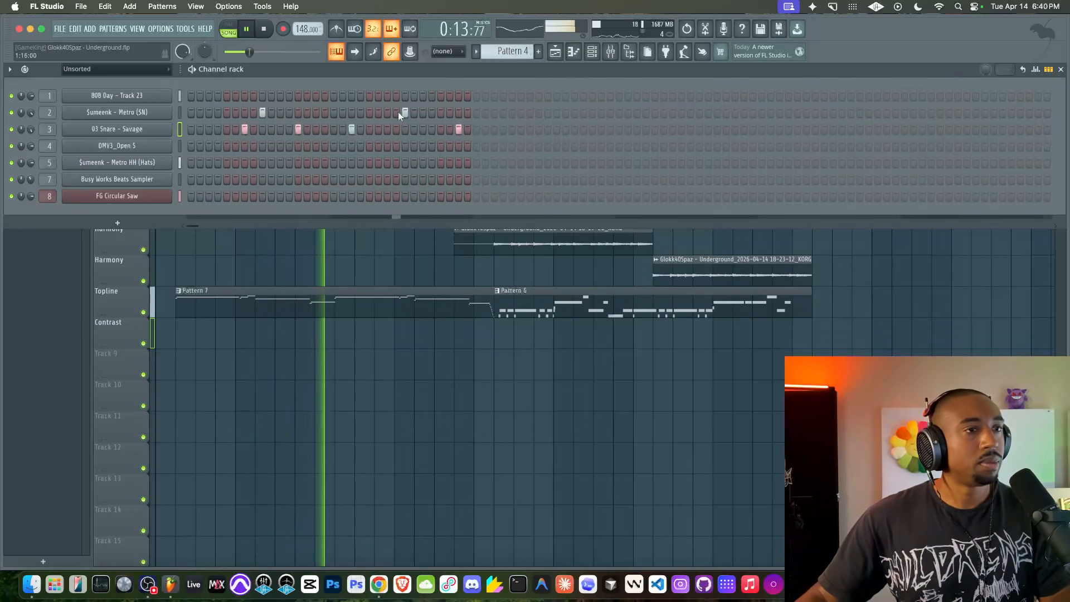
# Lower the velocities of the Snare - Savage hits on steps 13, 19 and 31 to about half or less, and save the project.
pyautogui.click(1036, 69)
pyautogui.moveTo(299, 211); pyautogui.dragTo(306, 213)
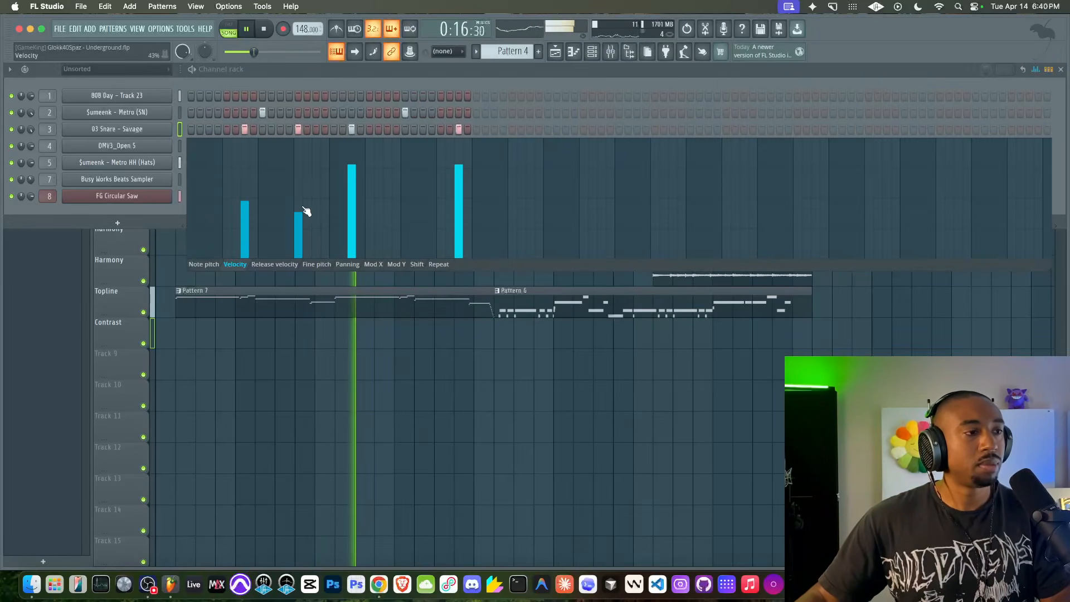
pyautogui.click(356, 199)
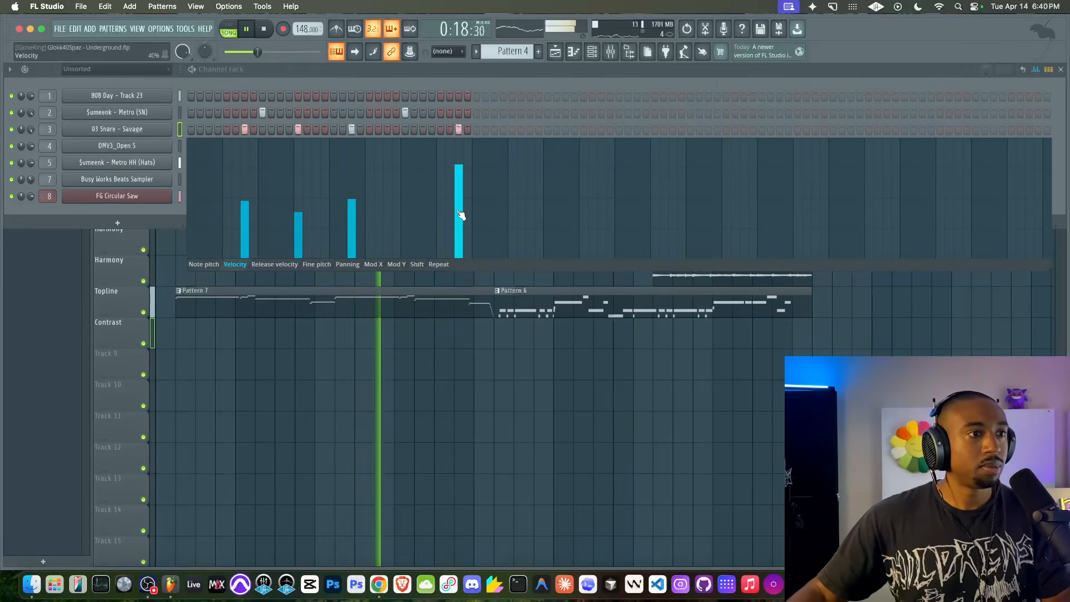
pyautogui.moveTo(461, 215); pyautogui.dragTo(463, 209)
pyautogui.press('super+s')
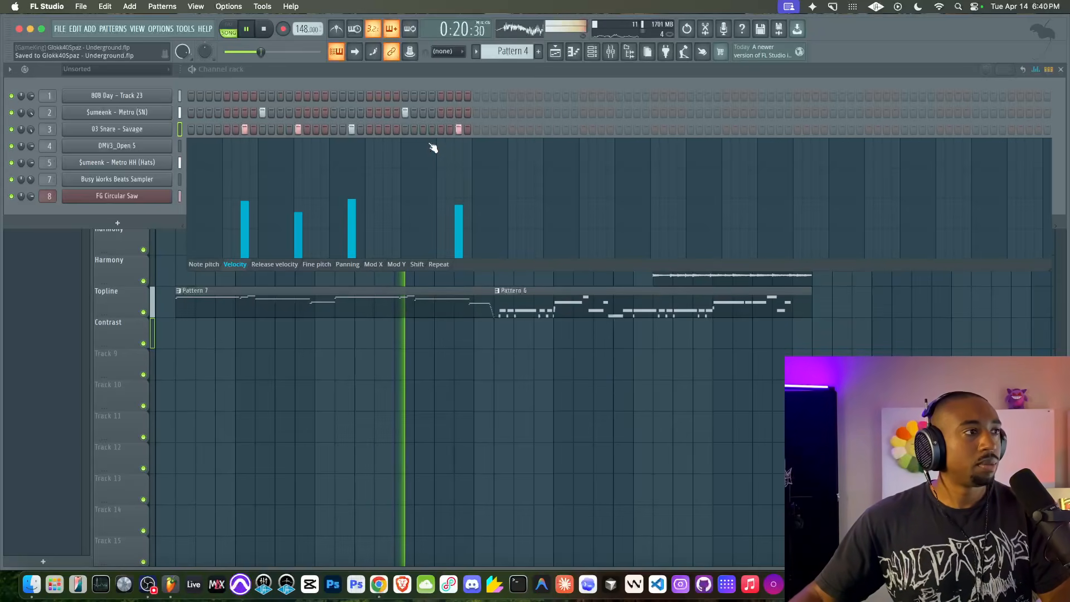
pyautogui.click(1036, 70)
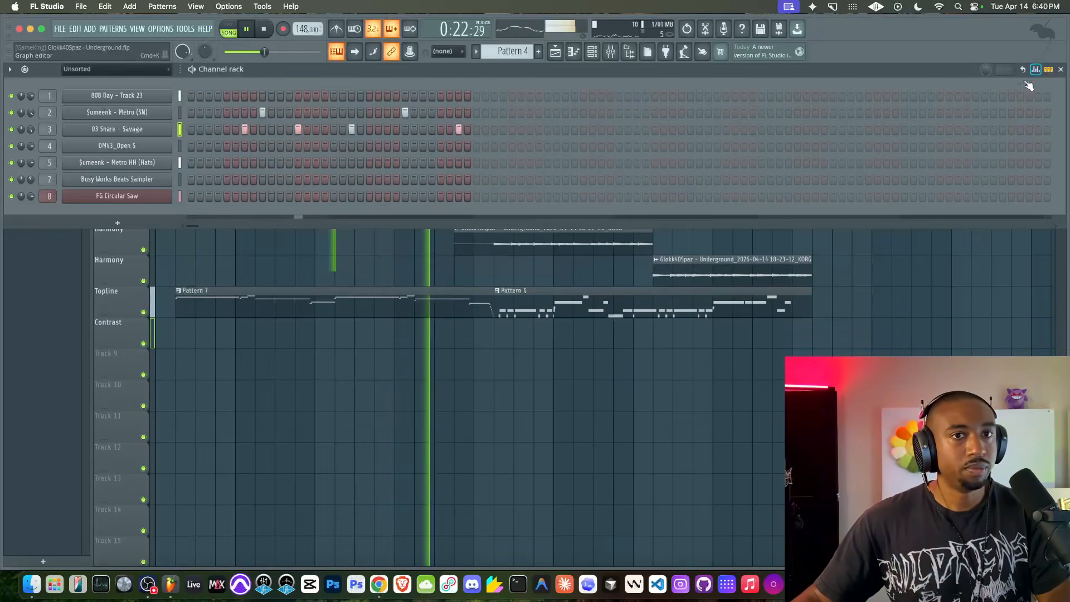
# Merge the two Pattern 3 clips in bars 18 to 34 of the first Rhythm track into one clip.
pyautogui.press('F6')
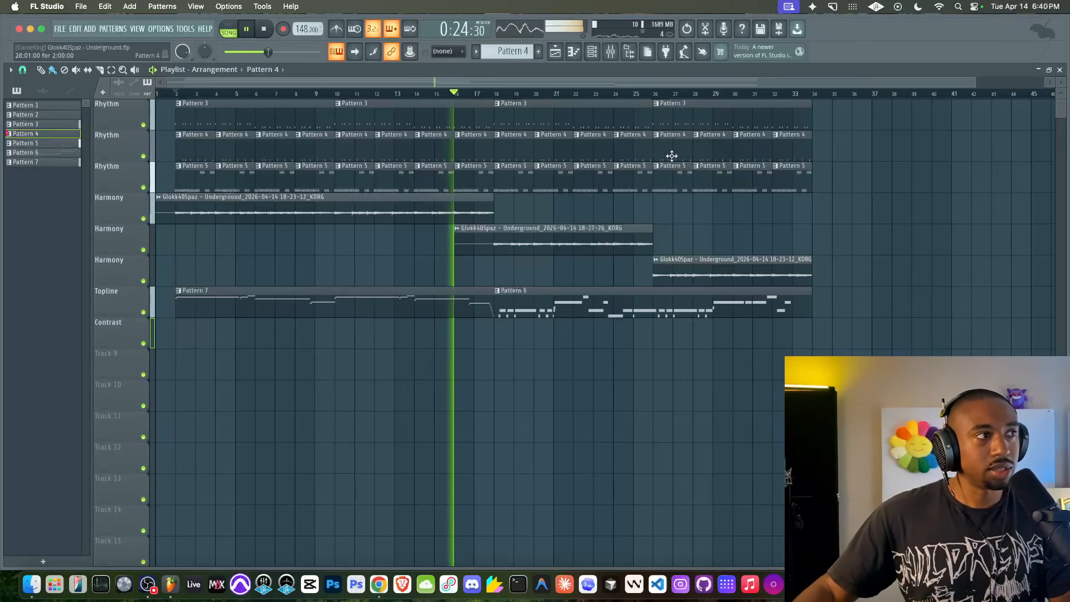
pyautogui.click(60, 105)
pyautogui.moveTo(526, 98); pyautogui.dragTo(721, 122)
pyautogui.press('super+g')
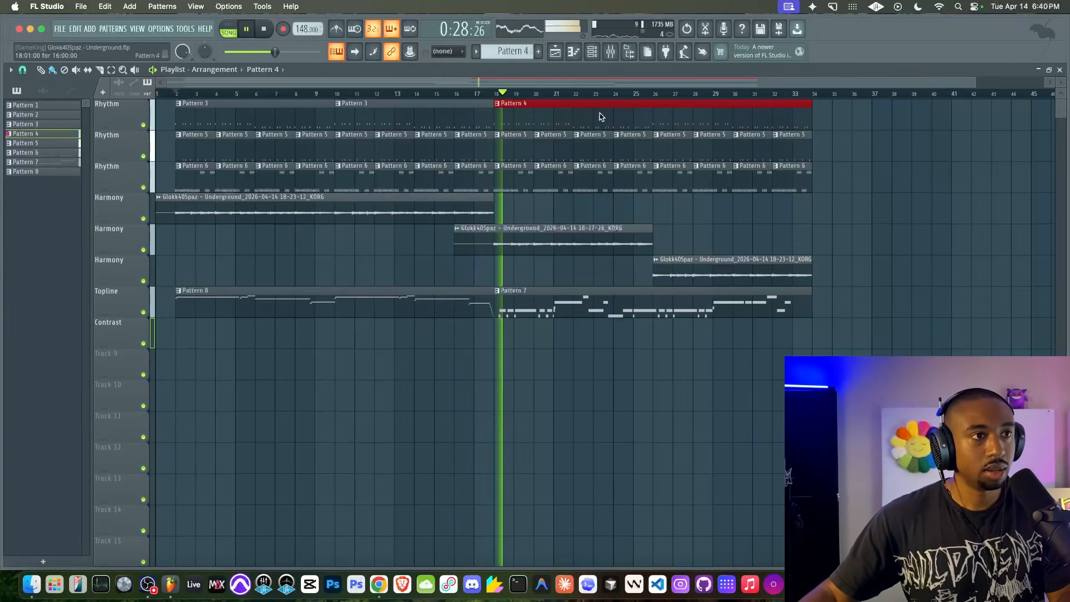
# In the merged pattern, clone the 808 Day - Track 23 channel and transfer its notes to the clone.
pyautogui.doubleClick(599, 116)
pyautogui.click(592, 49)
pyautogui.rightClick(151, 103)
pyautogui.click(160, 112)
pyautogui.click(179, 98)
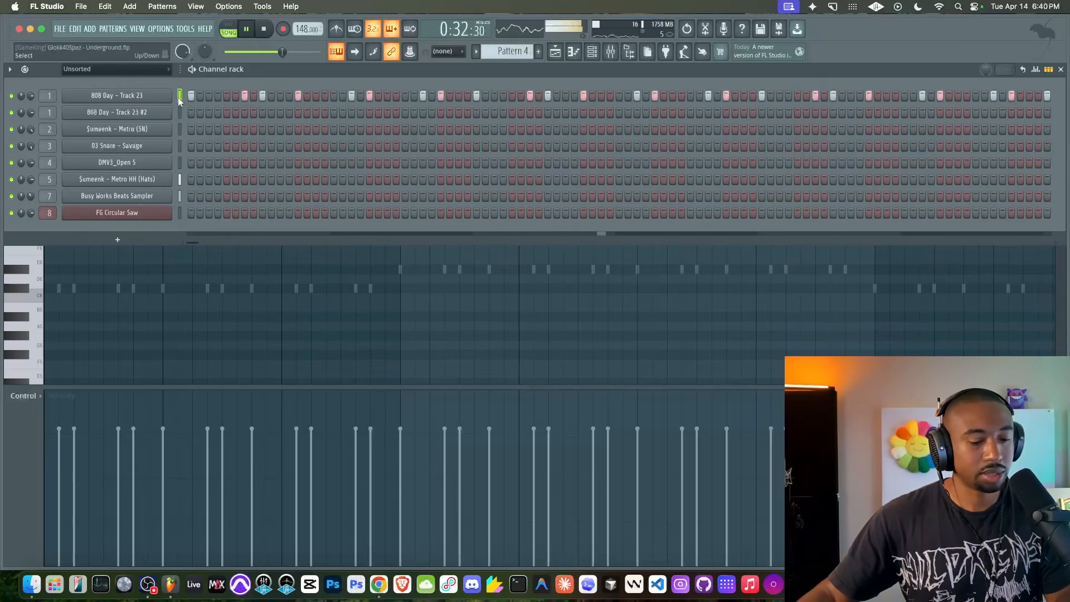
pyautogui.press('super+x')
pyautogui.click(180, 112)
pyautogui.press('super+v')
# Examine the volume and pitch envelope settings and the channel options of the cloned 808.
pyautogui.click(140, 110)
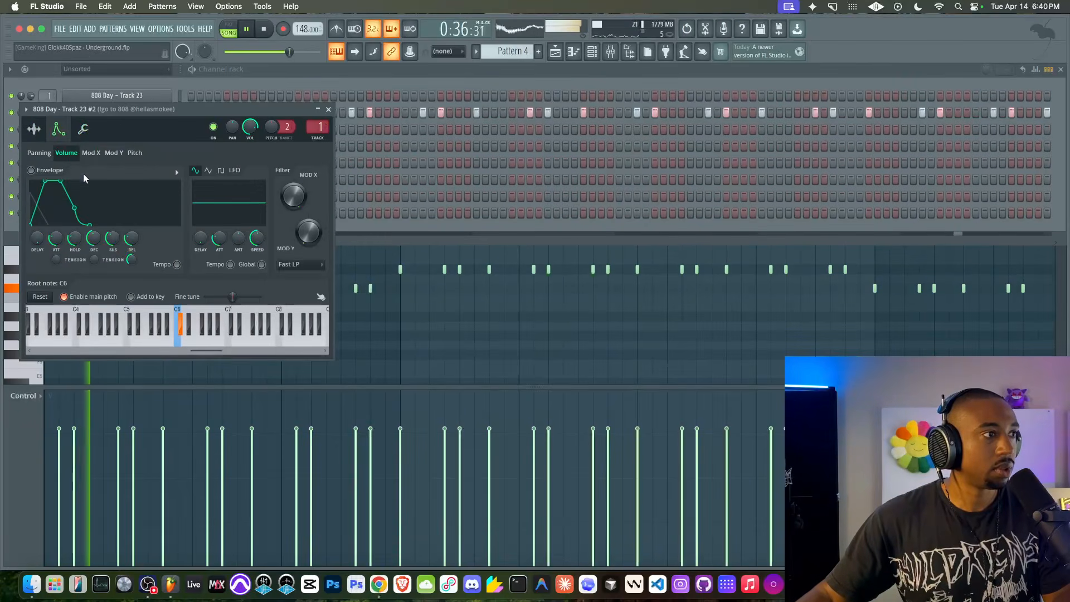
pyautogui.click(135, 156)
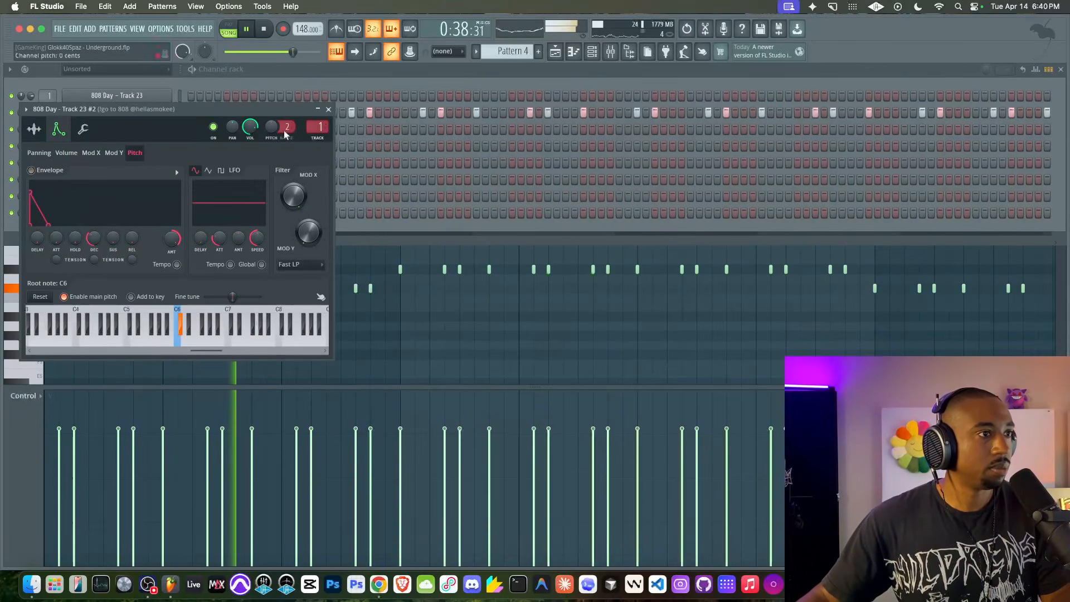
pyautogui.click(329, 110)
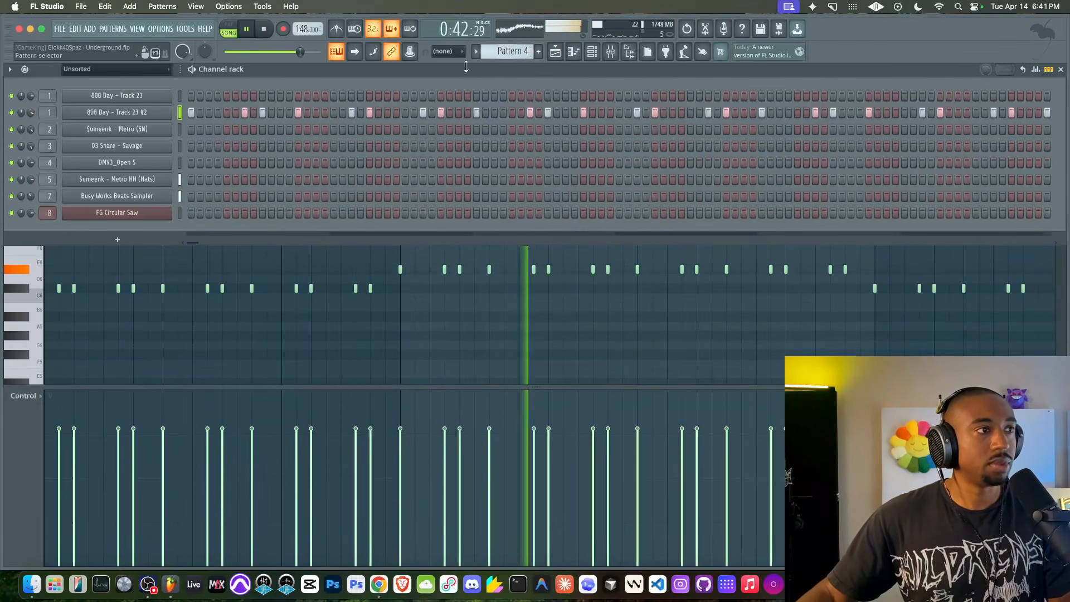
pyautogui.rightClick(141, 117)
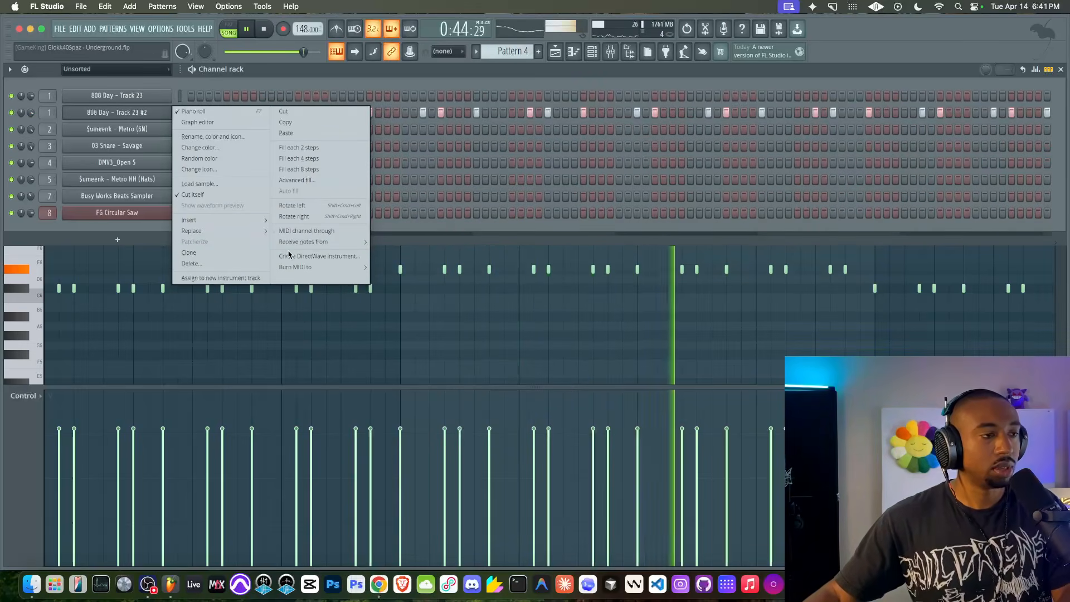
pyautogui.click(148, 315)
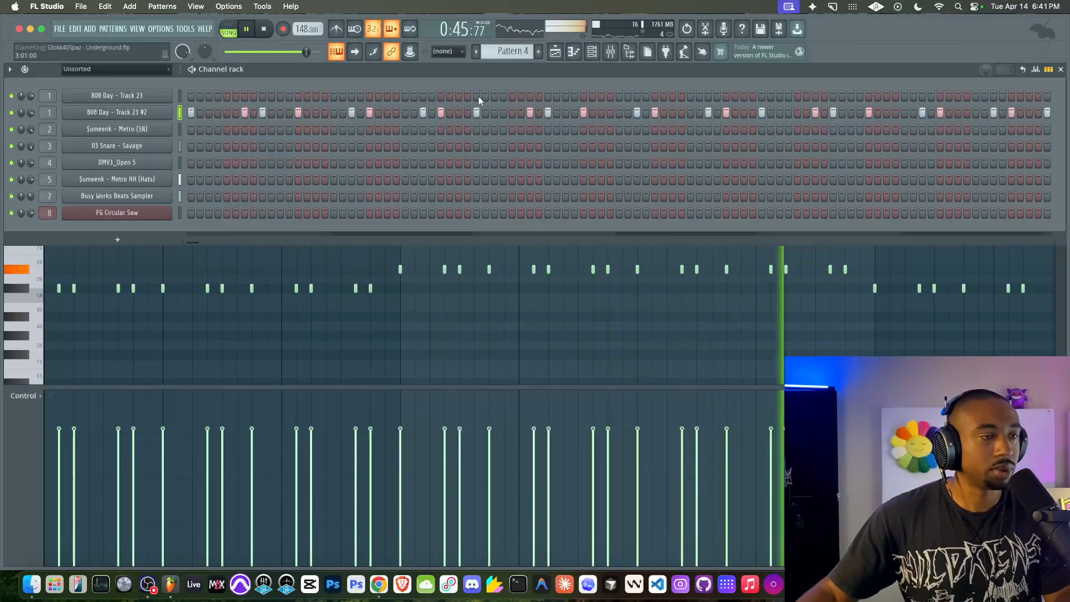
pyautogui.click(556, 51)
pyautogui.moveTo(400, 104); pyautogui.dragTo(298, 105)
pyautogui.press('Delete')
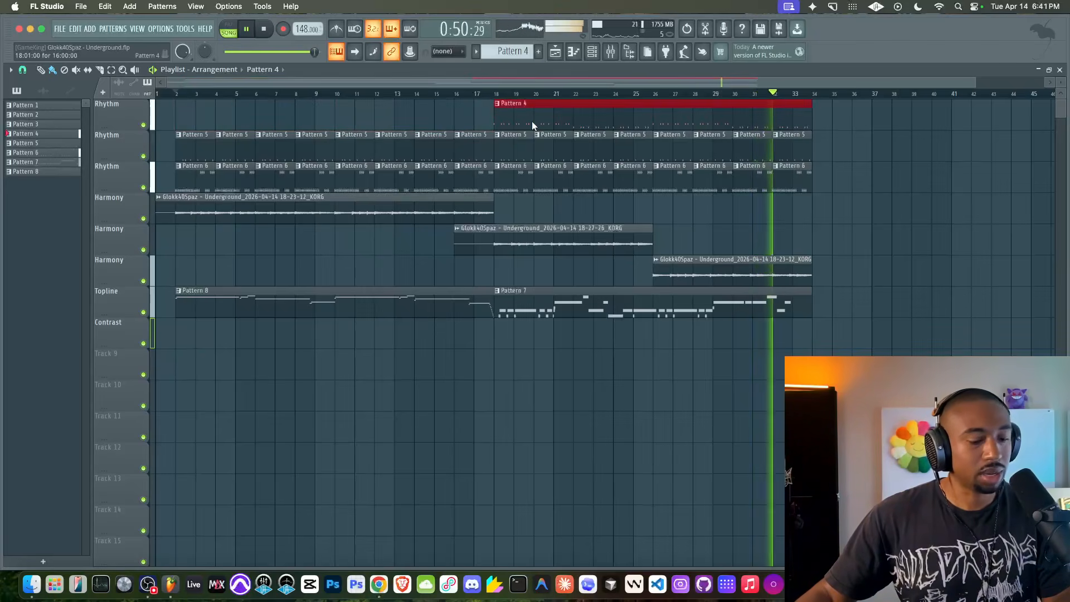
pyautogui.press('super+z')
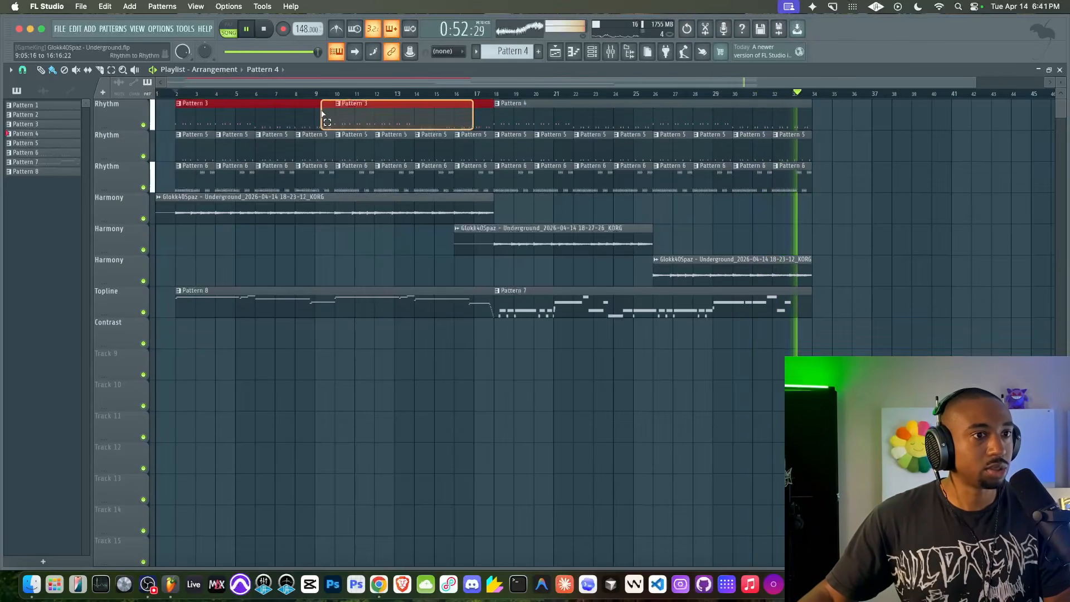
# On the first Rhythm track, relocate the two Pattern 3 clips to start at bar 34, and move the Pattern 4 clip to bar 2.
pyautogui.click(339, 114)
pyautogui.moveTo(346, 117); pyautogui.dragTo(894, 119)
pyautogui.keyDown('super'); pyautogui.click(583, 104); pyautogui.keyUp('super')
pyautogui.press('space')
pyautogui.moveTo(409, 105); pyautogui.dragTo(295, 104)
pyautogui.press('Delete')
pyautogui.moveTo(534, 122); pyautogui.dragTo(234, 118)
pyautogui.press('space')
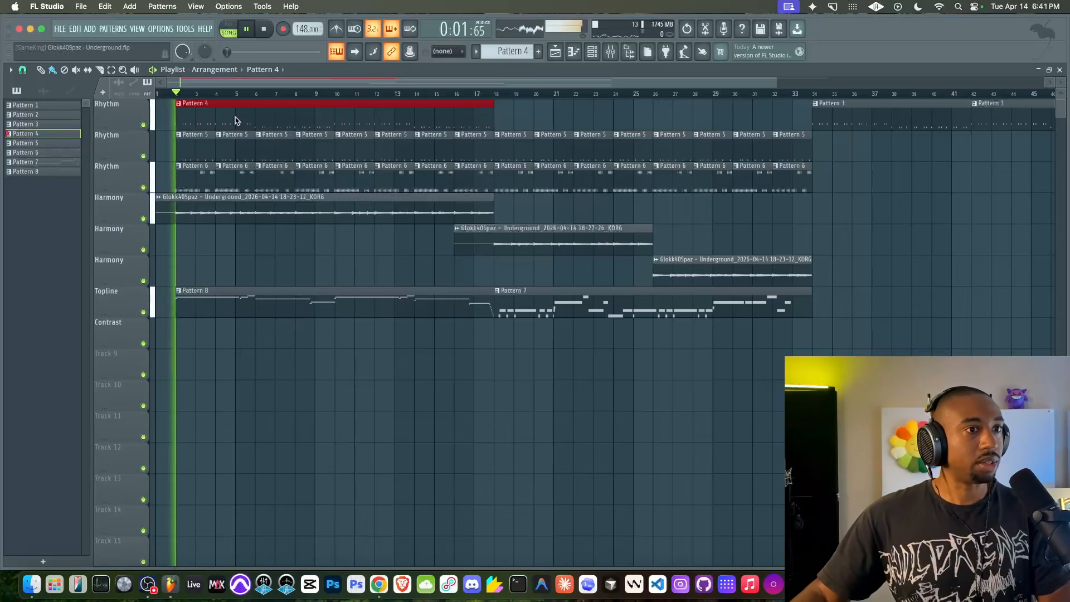
# Duplicate the Pattern 5 and Pattern 6 clips on the second and third Rhythm tracks to fill bars 34 to 50.
pyautogui.scroll(-4, 419, 181)
pyautogui.keyDown('super'); pyautogui.click(609, 188); pyautogui.keyUp('super')
pyautogui.moveTo(609, 188); pyautogui.dragTo(686, 146)
pyautogui.click(675, 237)
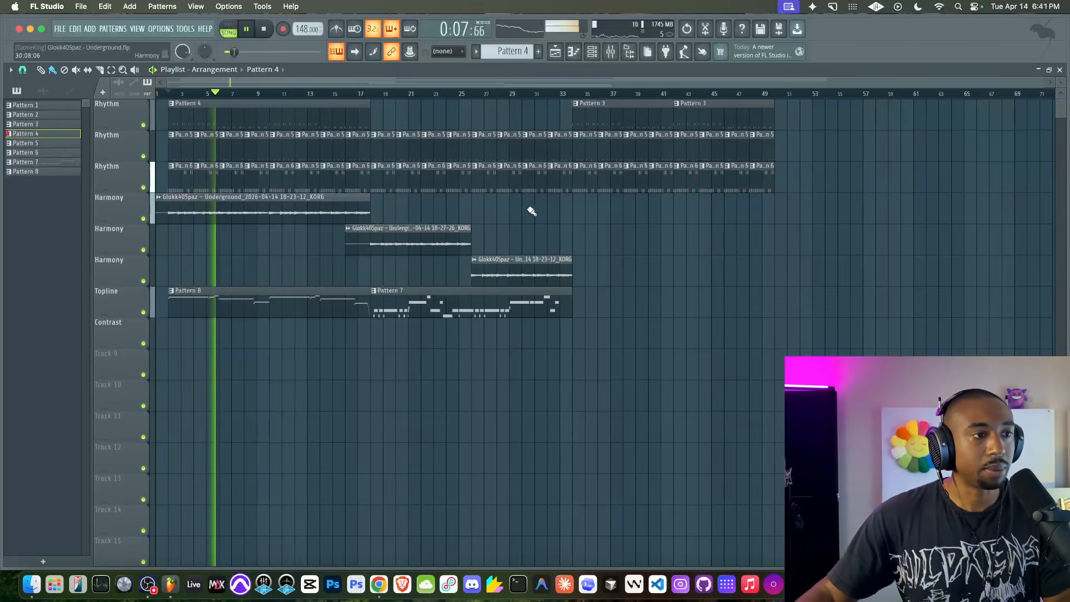
# Check the KORG mixer track's audio input and the MIDI input and output device settings.
pyautogui.click(621, 51)
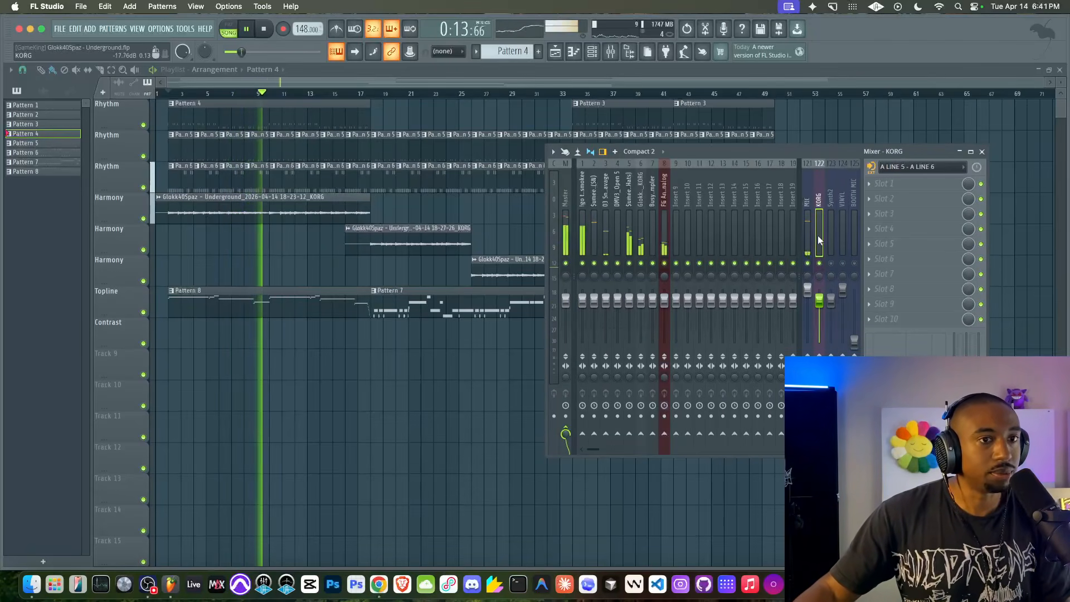
pyautogui.click(160, 28)
pyautogui.click(166, 54)
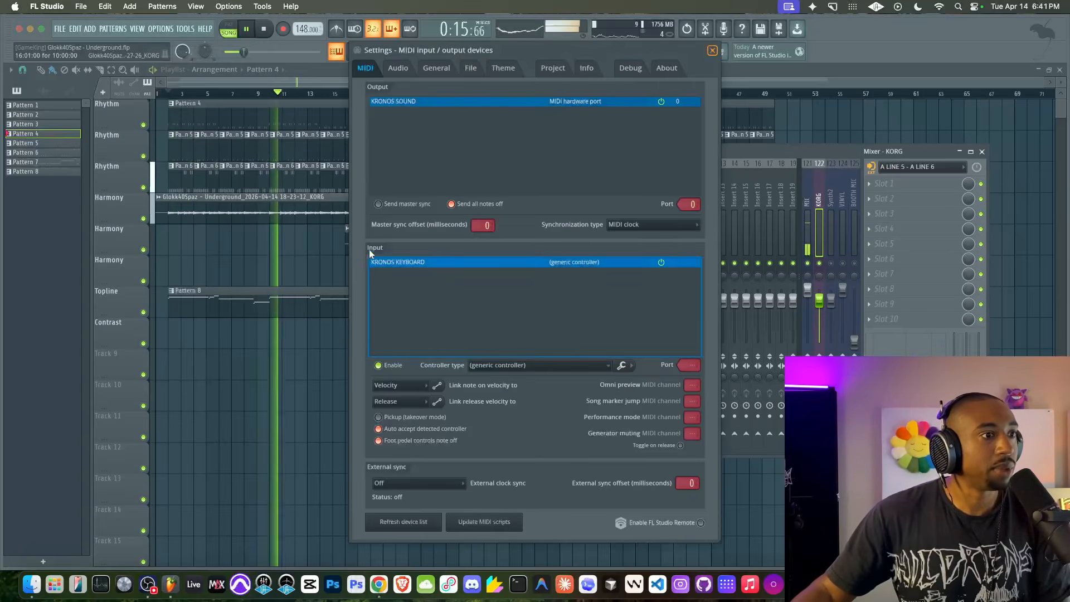
pyautogui.click(713, 50)
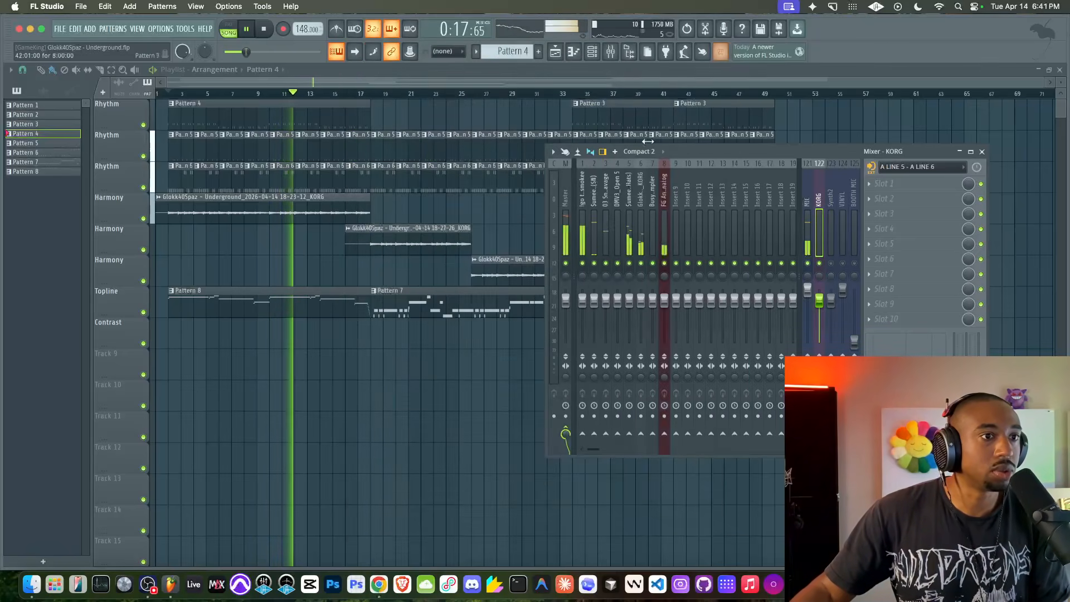
pyautogui.press('F9')
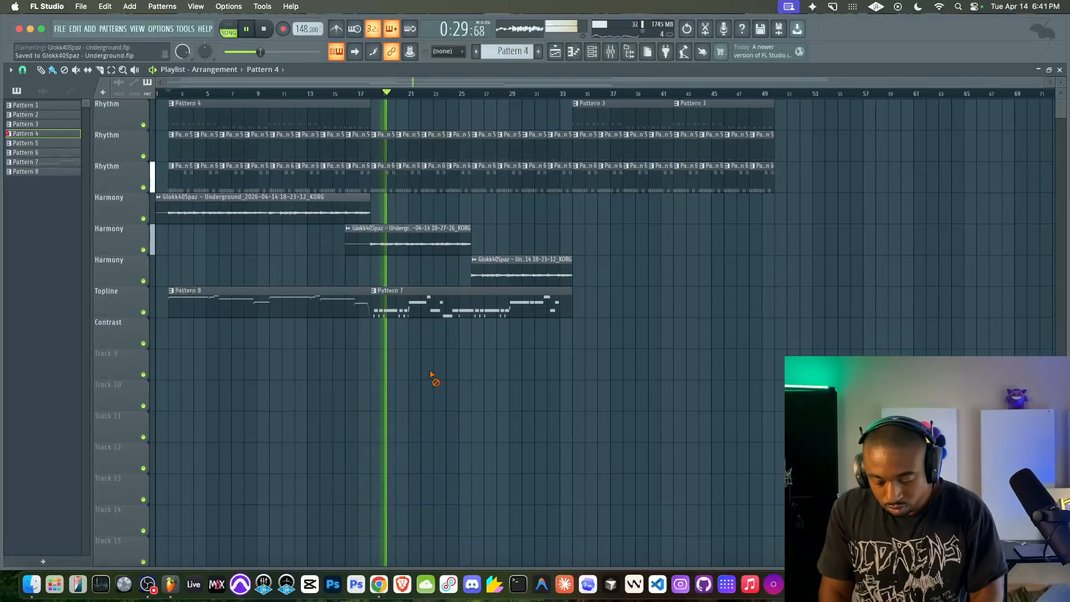
# Record a KORG take from bar 14 onto the Contrast track, redoing the first attempt, and trim its clip to end at bar 26.
pyautogui.click(321, 94)
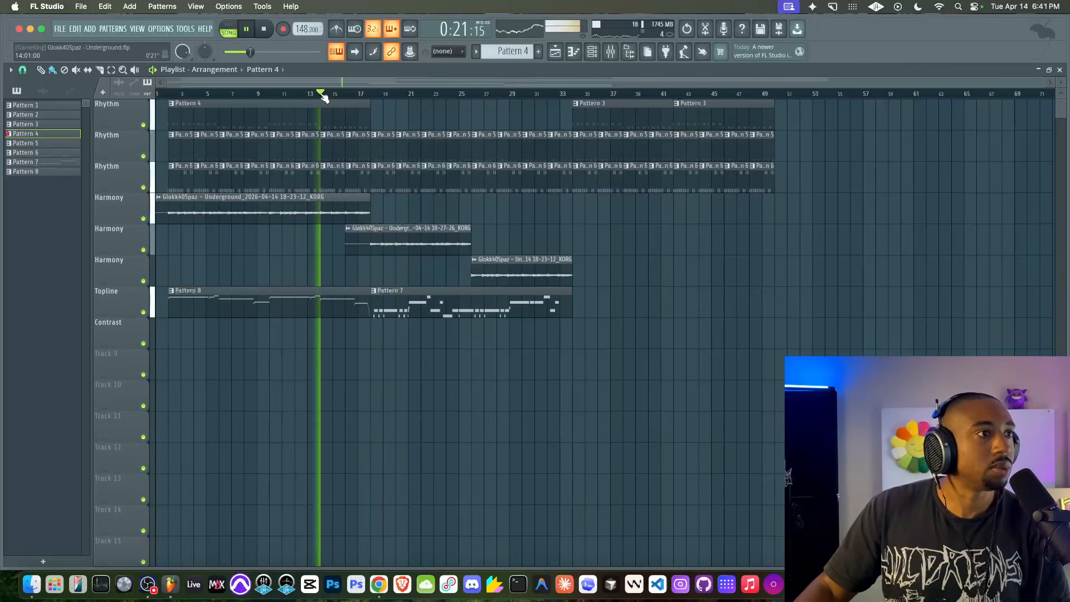
pyautogui.click(284, 31)
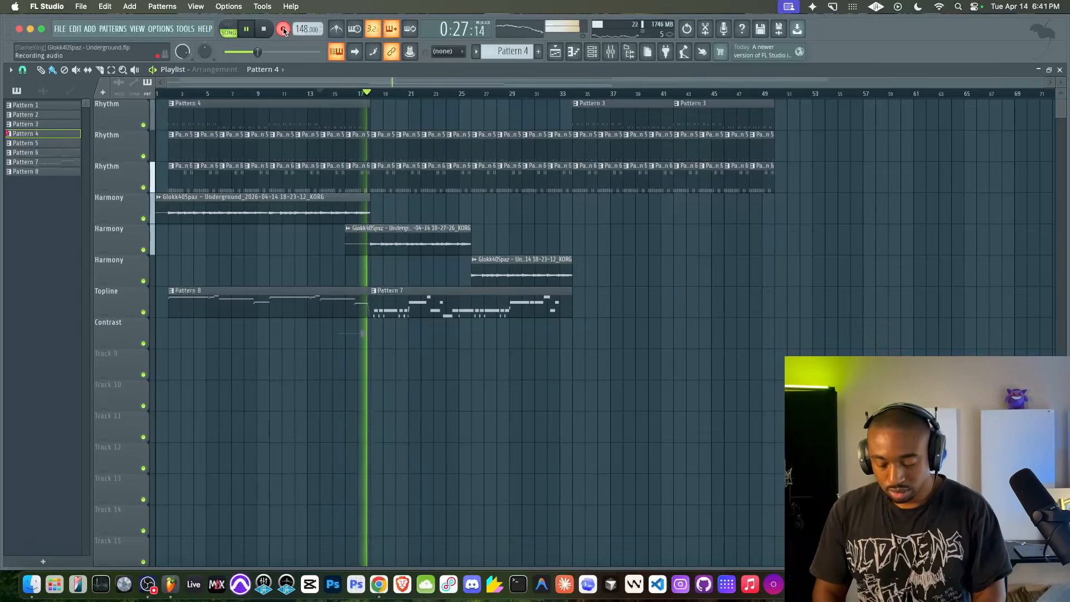
pyautogui.press('space')
pyautogui.rightClick(372, 334)
pyautogui.click(353, 336)
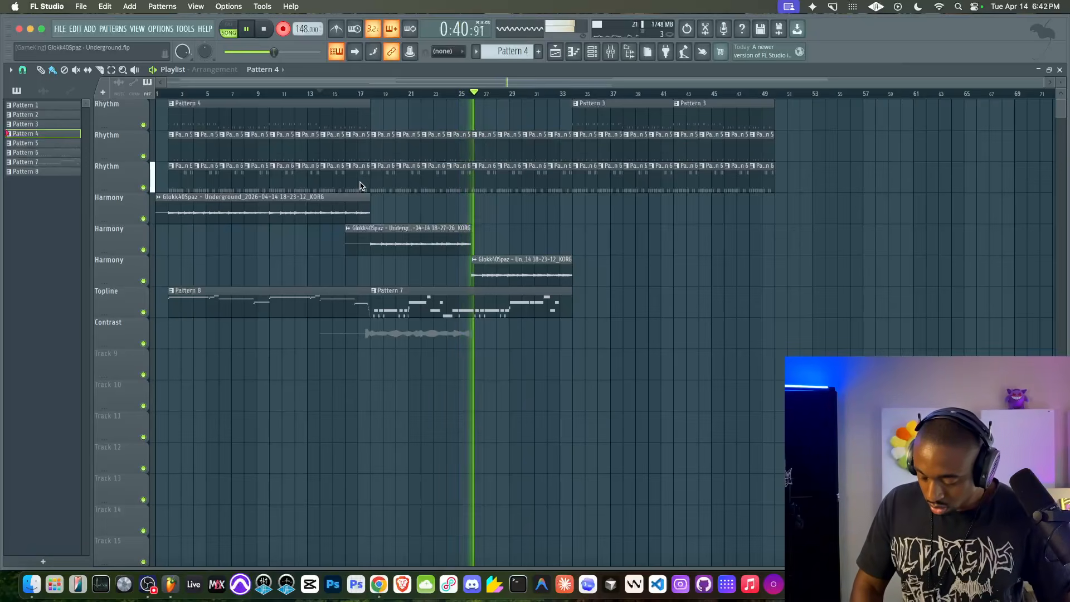
pyautogui.press('space')
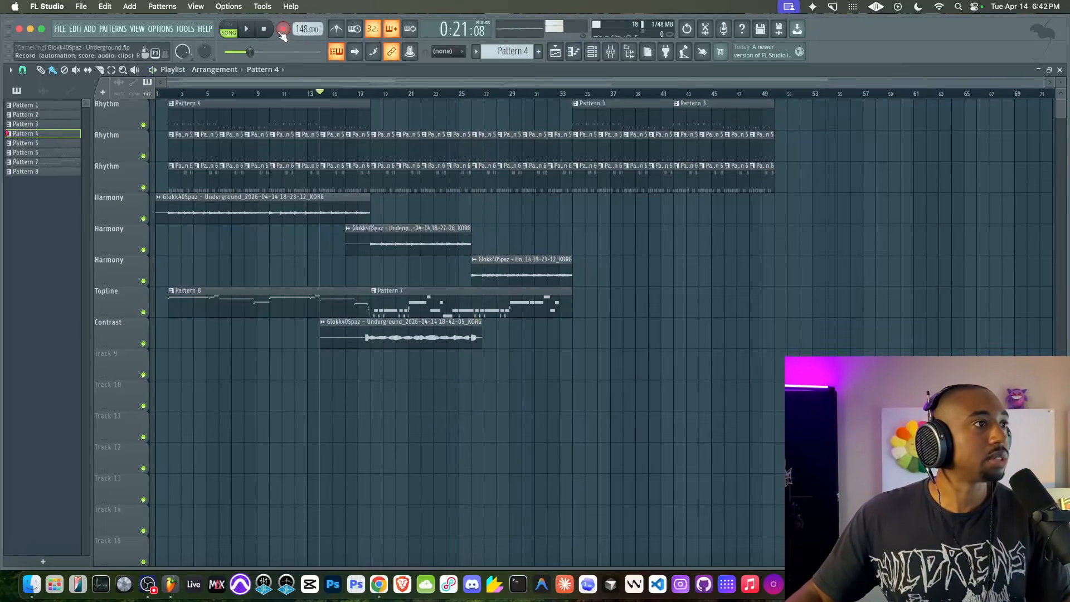
pyautogui.press('space')
pyautogui.moveTo(480, 347); pyautogui.dragTo(468, 351)
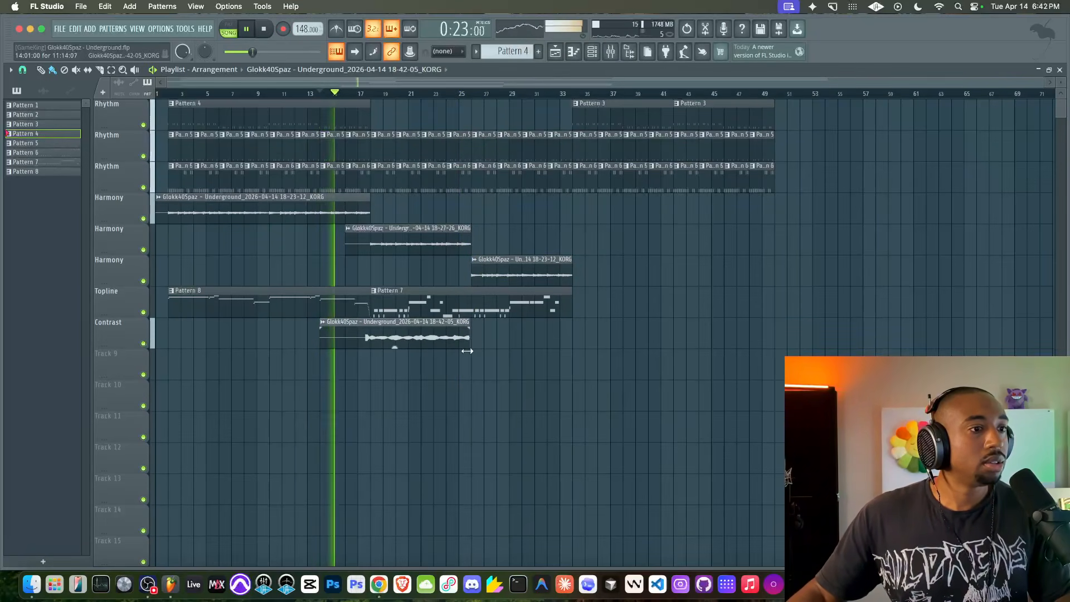
# Route the new Contrast audio clip to its own mixer track 9 and lower the clip's level.
pyautogui.doubleClick(410, 328)
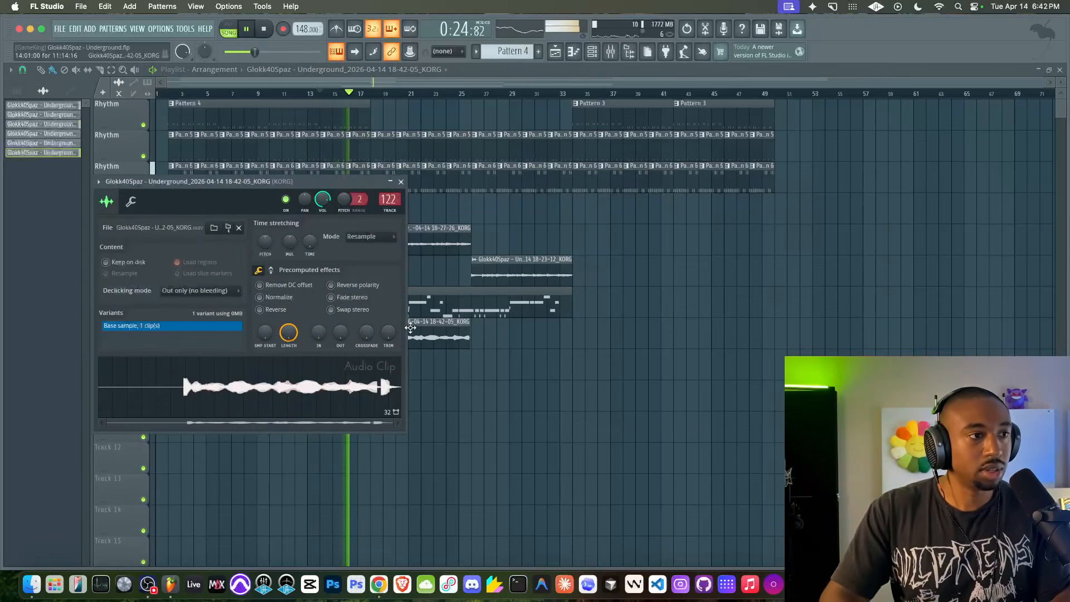
pyautogui.hotkey('ctrl', 'l')
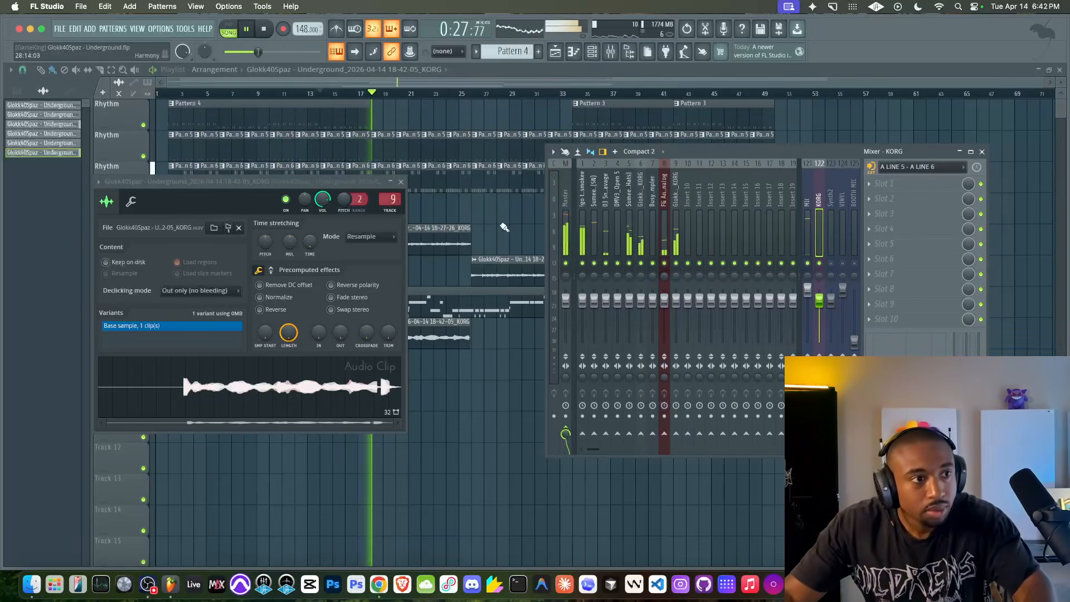
pyautogui.click(451, 361)
pyautogui.moveTo(394, 346); pyautogui.dragTo(394, 357)
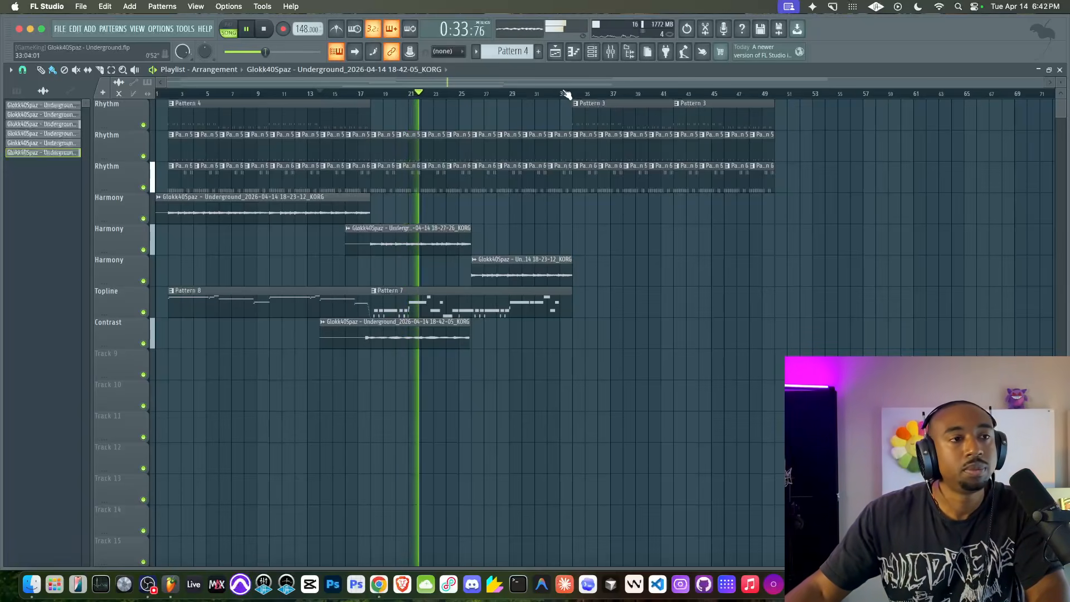
# On the first Rhythm track, duplicate the Pattern 4 clip and trim the copy to span bars 26 to 34.
pyautogui.moveTo(618, 101)
pyautogui.mouseDown()
pyautogui.moveTo(696, 119)
pyautogui.moveTo(432, 110)
pyautogui.mouseUp()
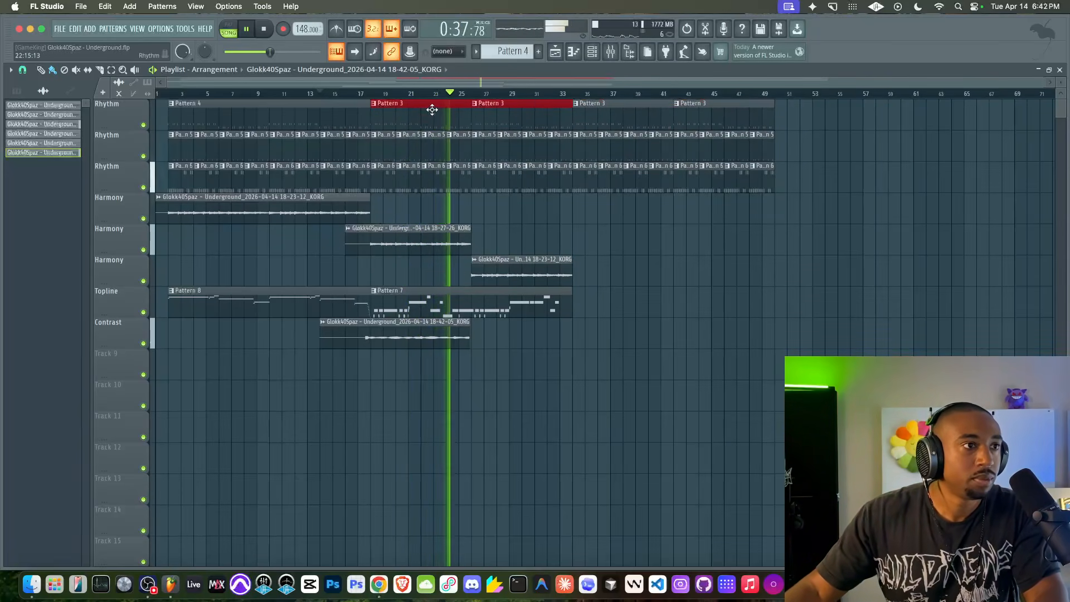
pyautogui.press('Delete')
pyautogui.click(322, 116)
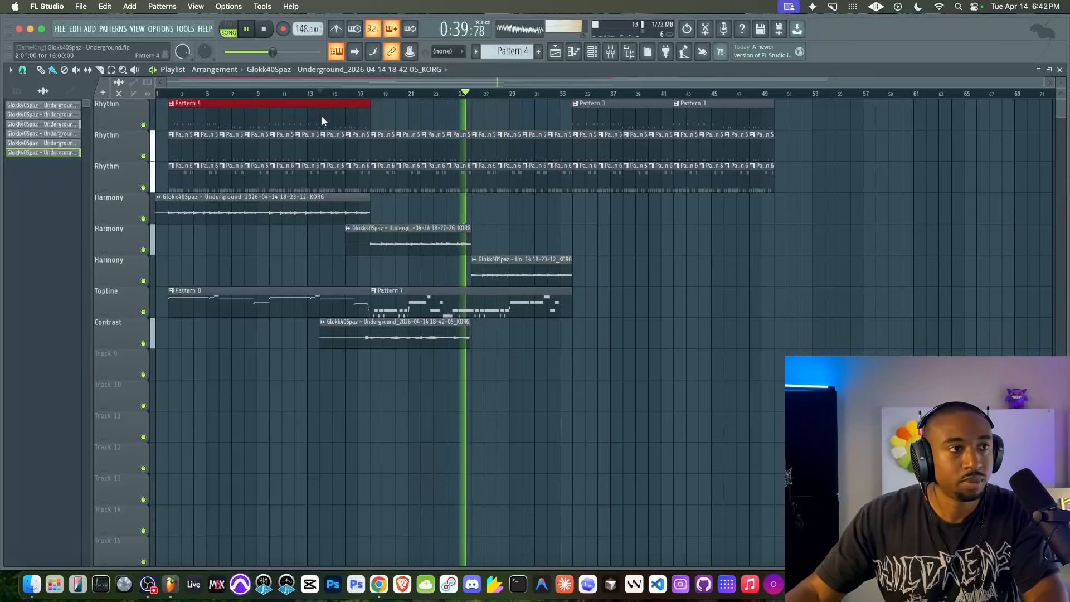
pyautogui.press('super+b')
pyautogui.keyDown('super'); pyautogui.click(519, 224); pyautogui.keyUp('super')
pyautogui.moveTo(372, 107); pyautogui.dragTo(474, 114)
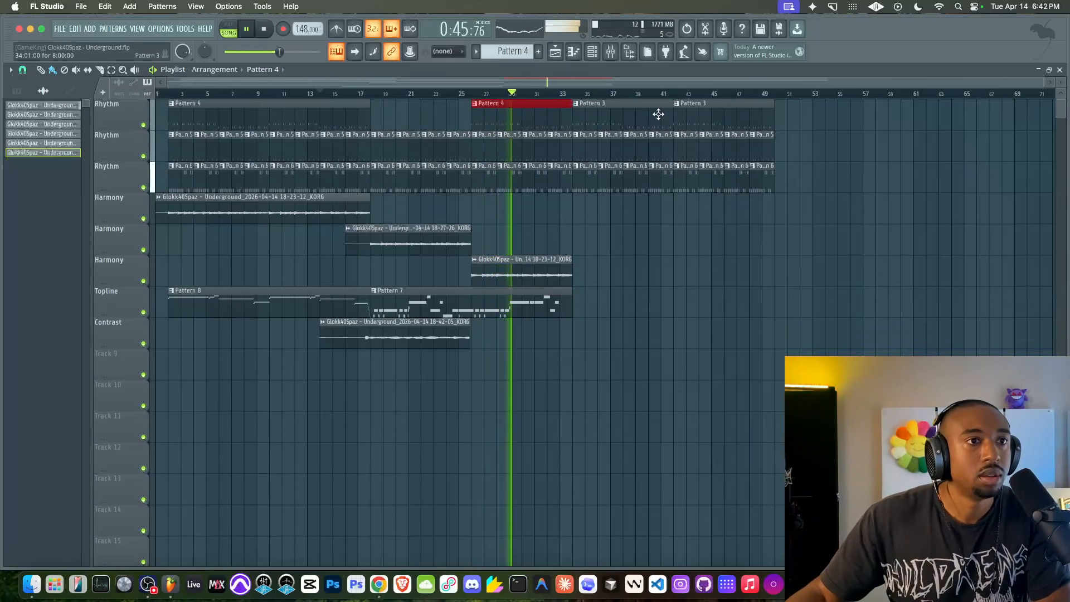
pyautogui.keyDown('super'); pyautogui.click(627, 240); pyautogui.keyUp('super')
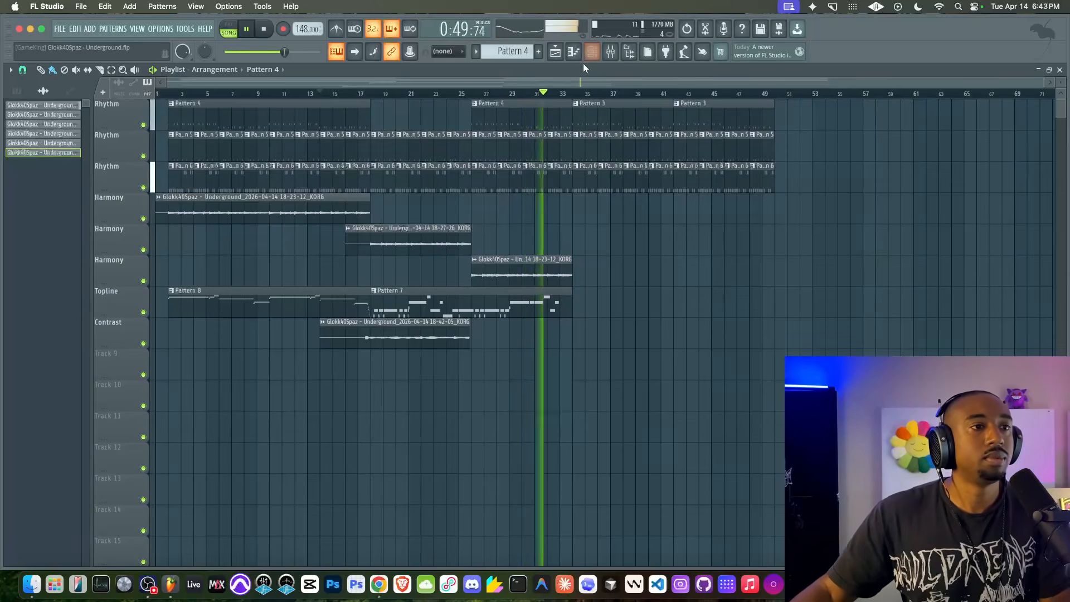
# Set the playlist's loop range to bars 17 to 34 and check the playback levels in the mixer.
pyautogui.moveTo(573, 94); pyautogui.dragTo(360, 97)
pyautogui.press('space')
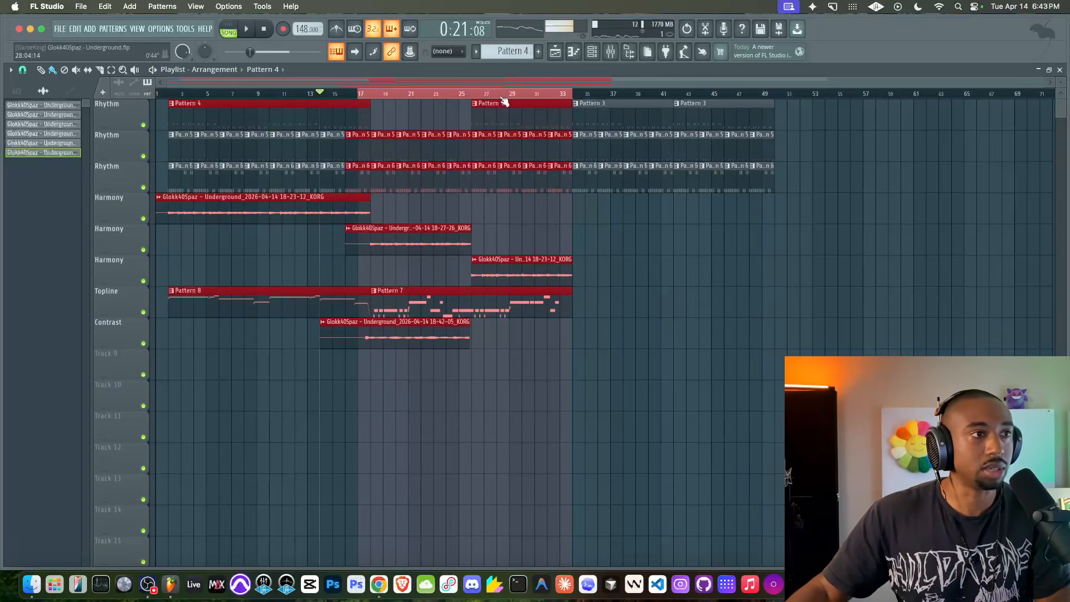
pyautogui.moveTo(619, 99); pyautogui.dragTo(724, 132)
pyautogui.press('space')
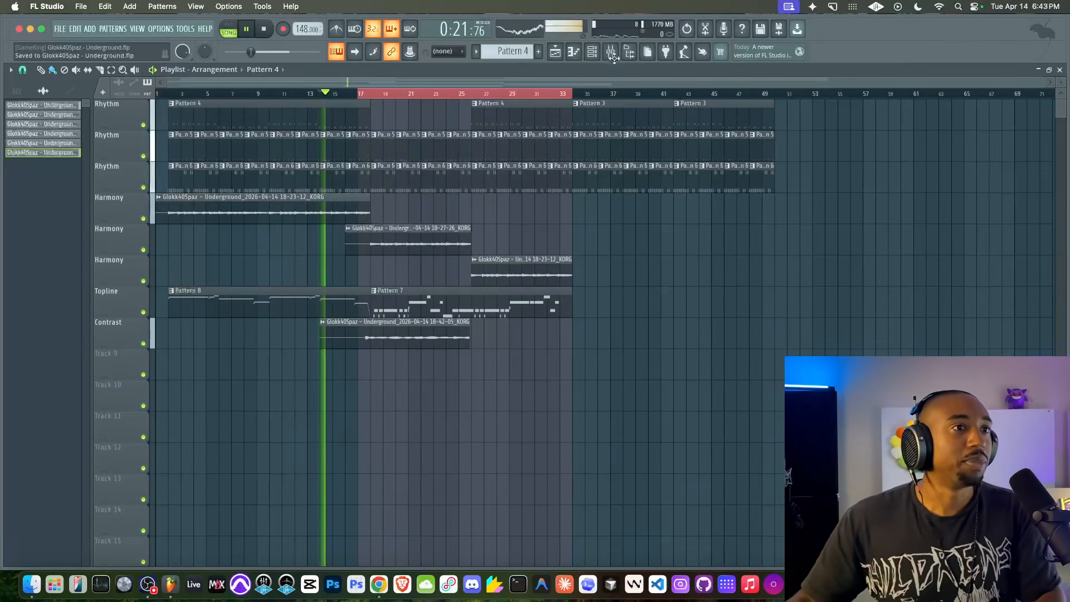
pyautogui.click(611, 51)
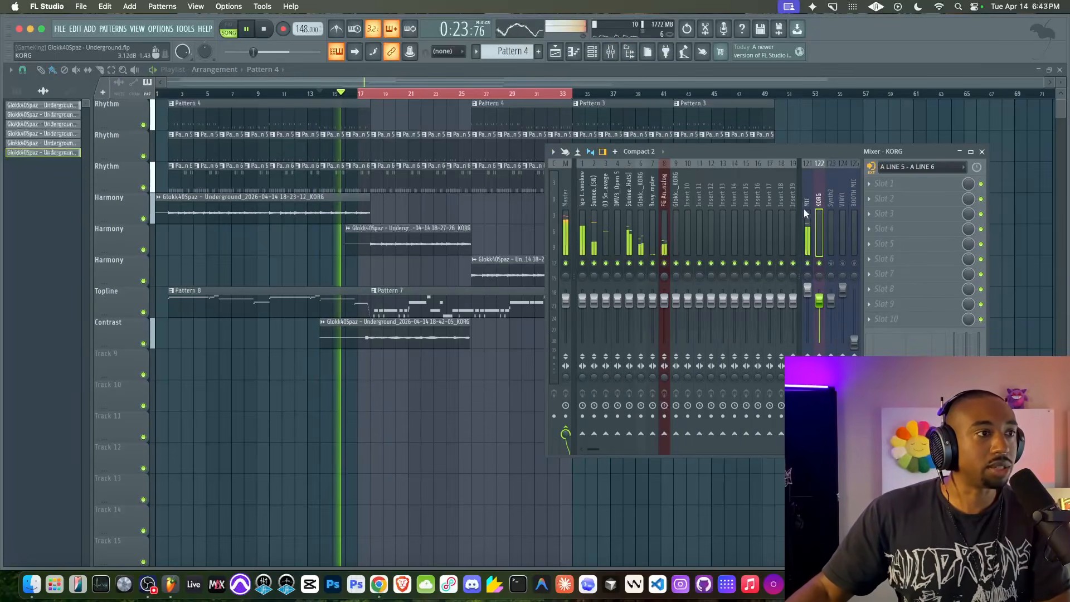
pyautogui.press('space')
# Move the start of the loop range to bar 15, play it back and clear the clip selection.
pyautogui.moveTo(304, 83); pyautogui.dragTo(268, 92)
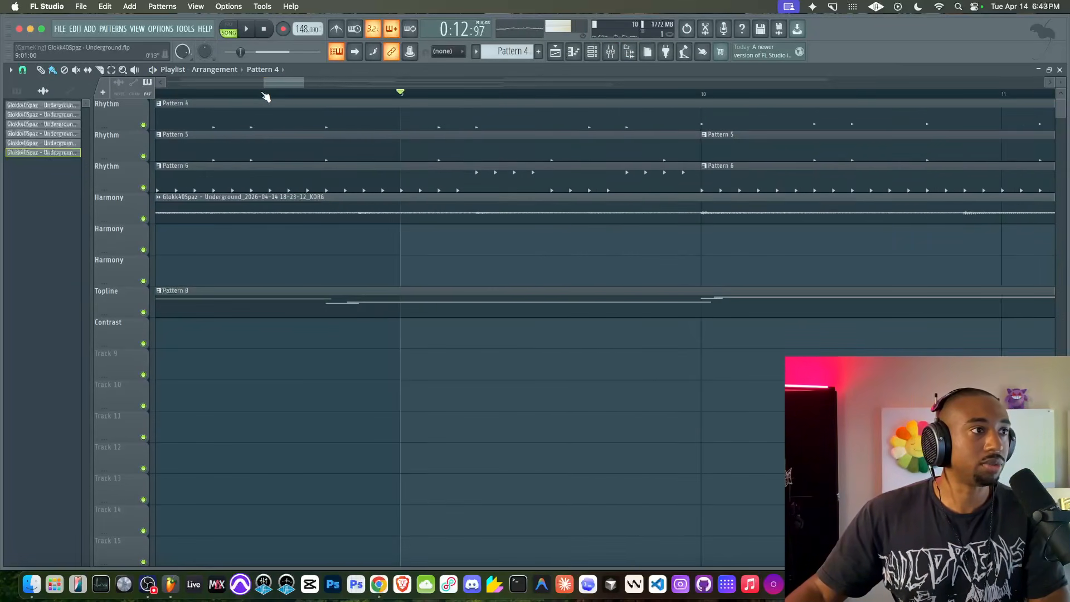
pyautogui.scroll(-5, 266, 96)
pyautogui.moveTo(377, 98); pyautogui.dragTo(351, 110)
pyautogui.press('space')
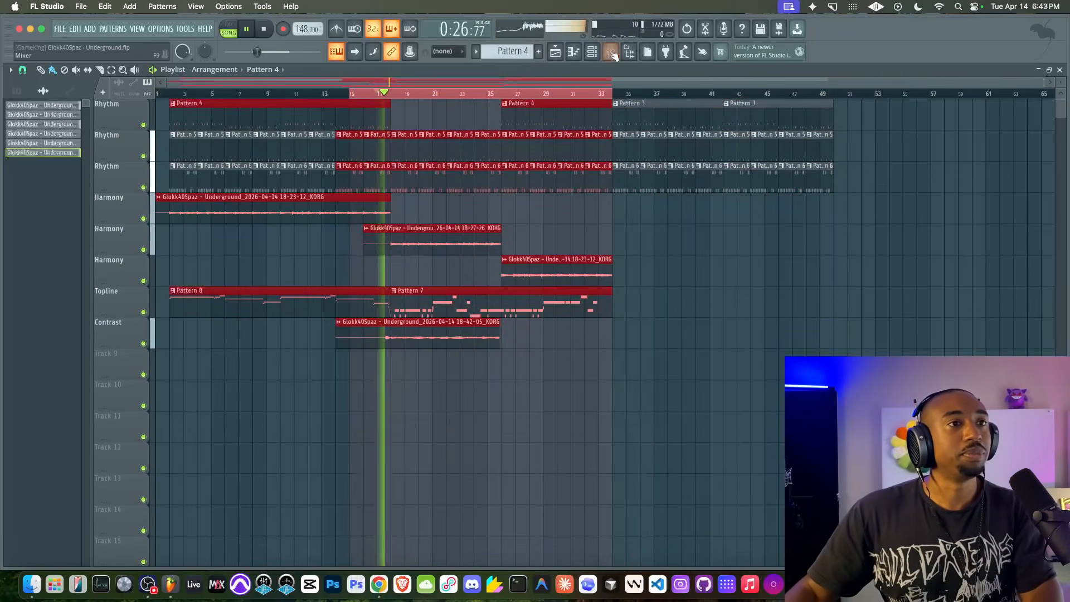
pyautogui.press('F9')
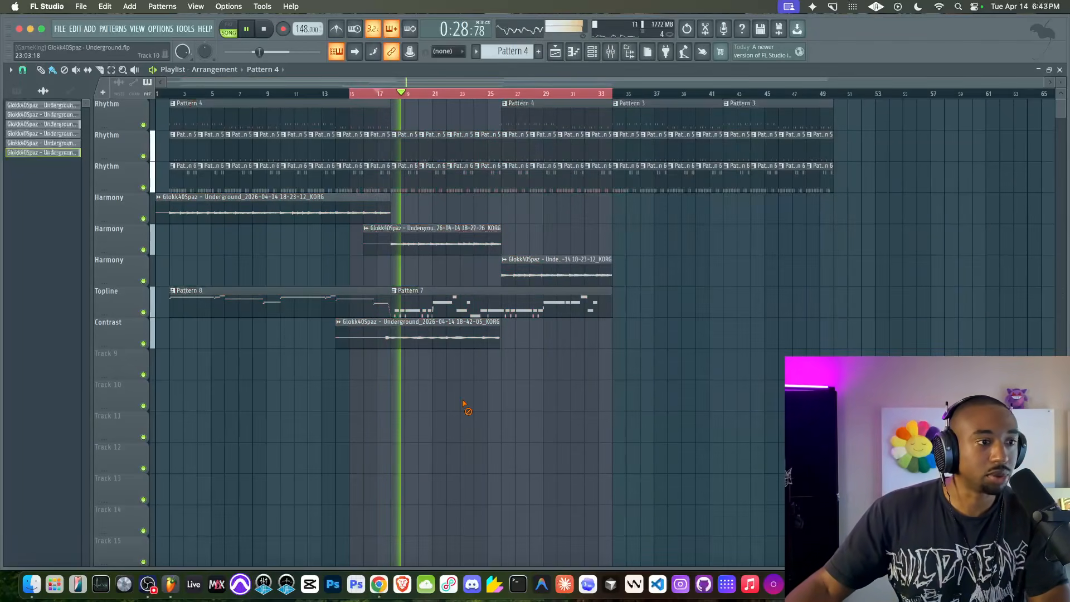
pyautogui.click(466, 407)
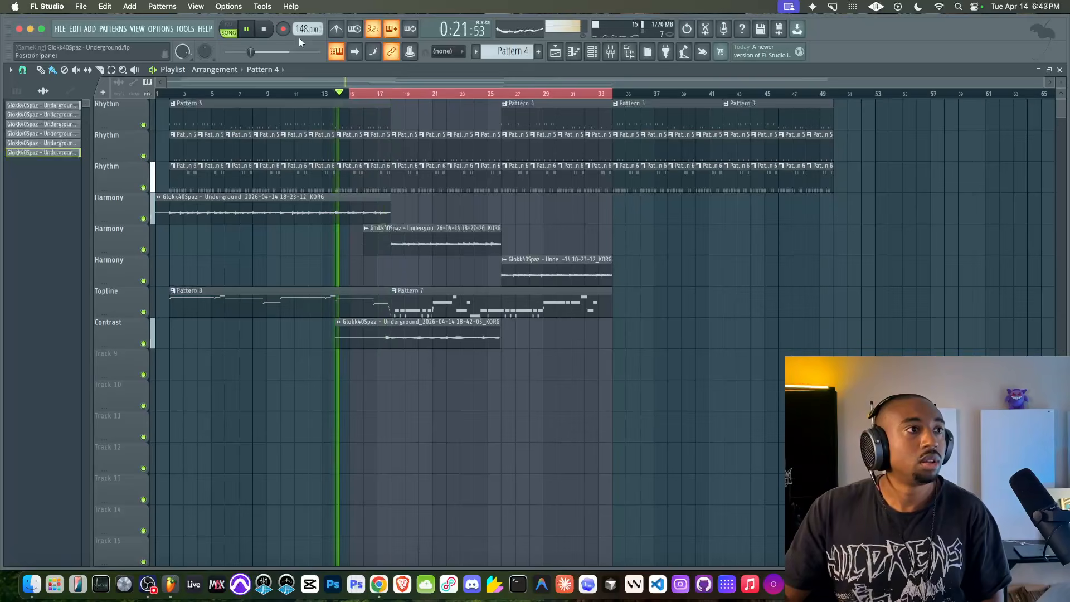
# Record a KORG take over the looped section onto Track 9 and route its clip to mixer track 10.
pyautogui.click(284, 30)
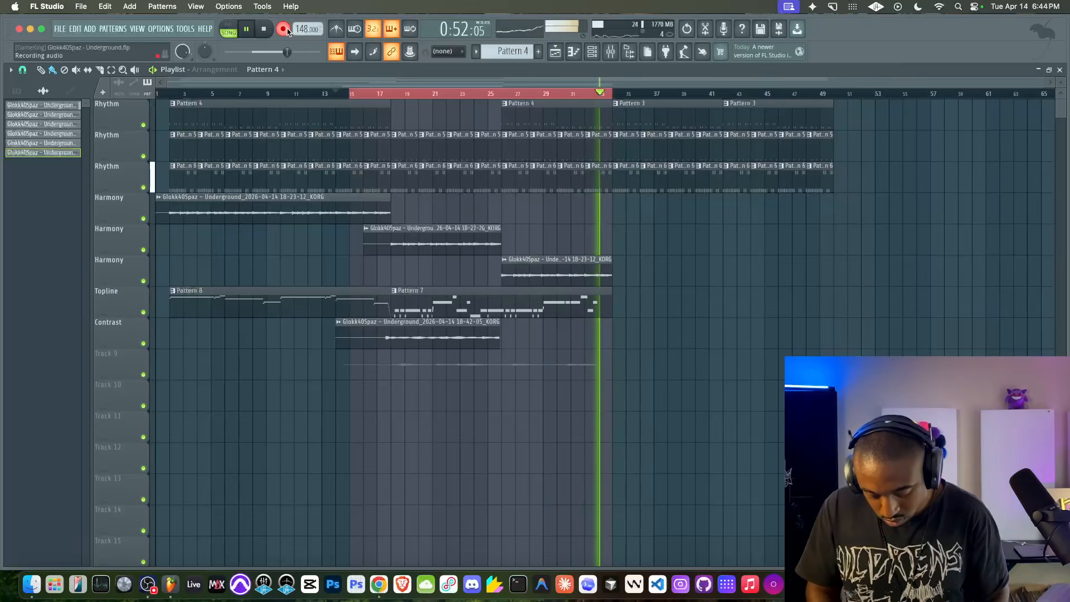
pyautogui.press('space')
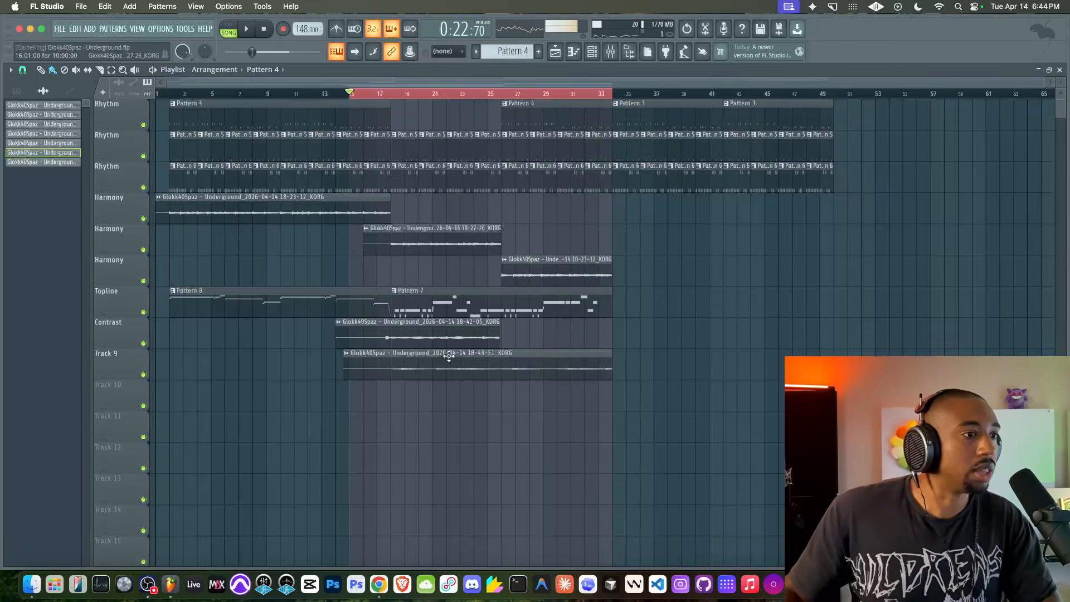
pyautogui.doubleClick(423, 352)
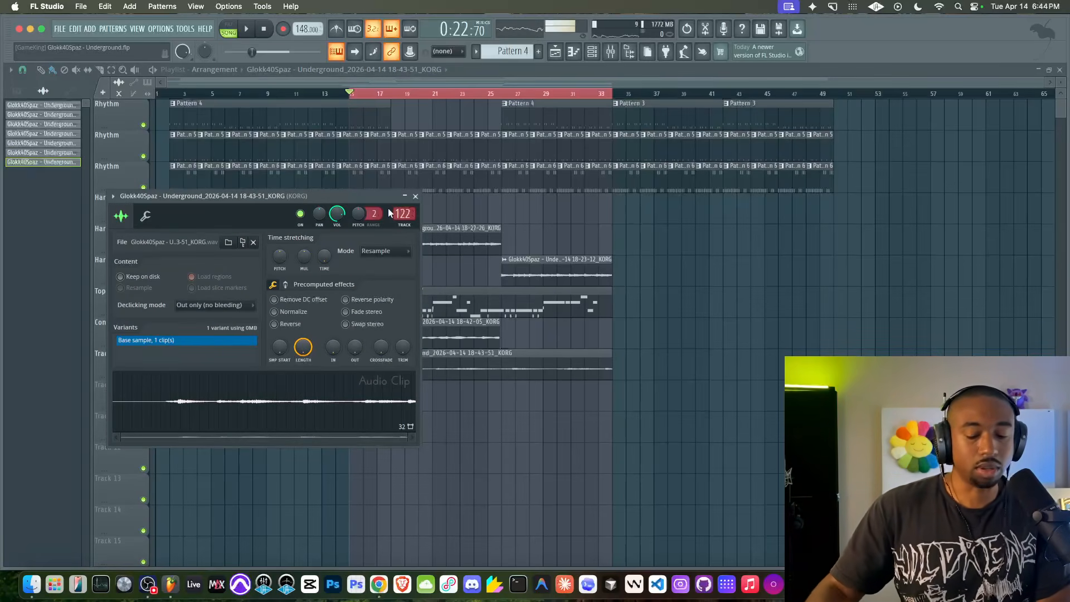
pyautogui.hotkey('ctrl', 'l')
pyautogui.press('space')
pyautogui.click(485, 436)
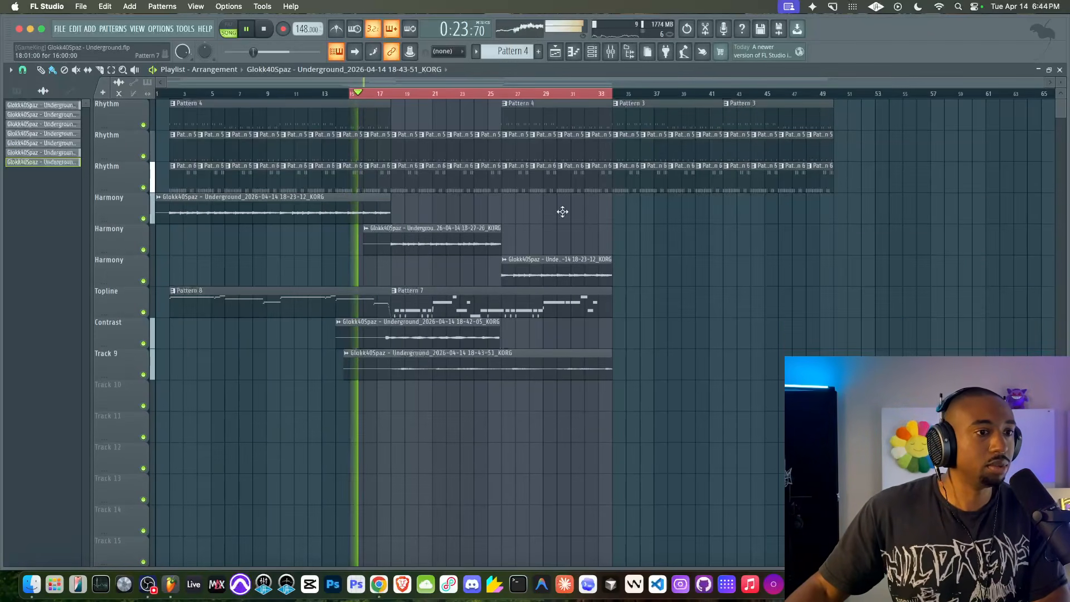
# Extend the loop range to end at bar 35, keeping its start at bar 15, and clear the clip selection.
pyautogui.moveTo(606, 95)
pyautogui.mouseDown()
pyautogui.moveTo(640, 95)
pyautogui.moveTo(626, 95)
pyautogui.mouseUp()
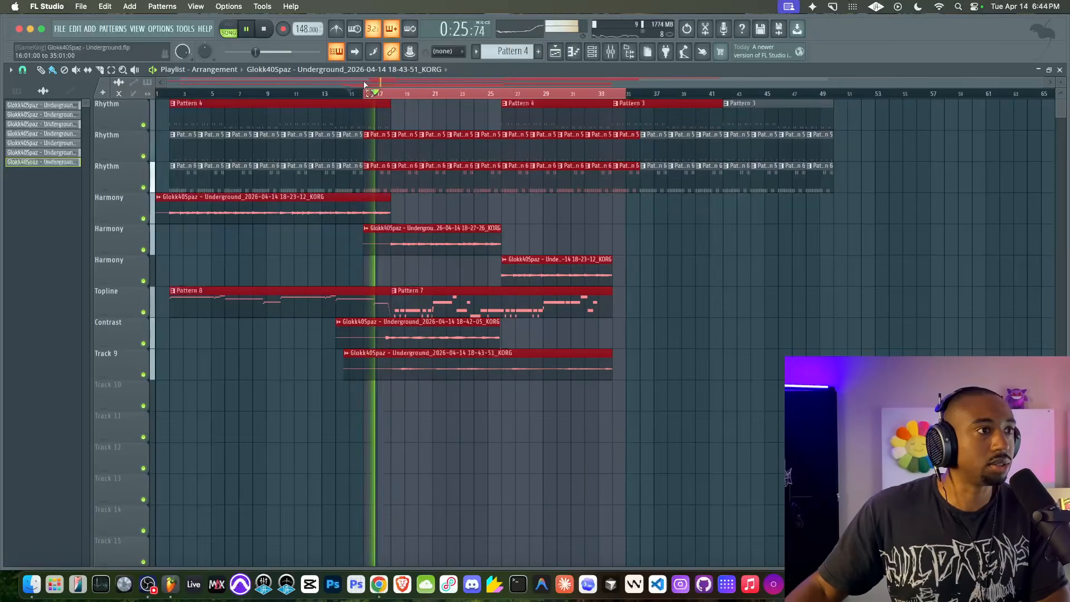
pyautogui.click(454, 430)
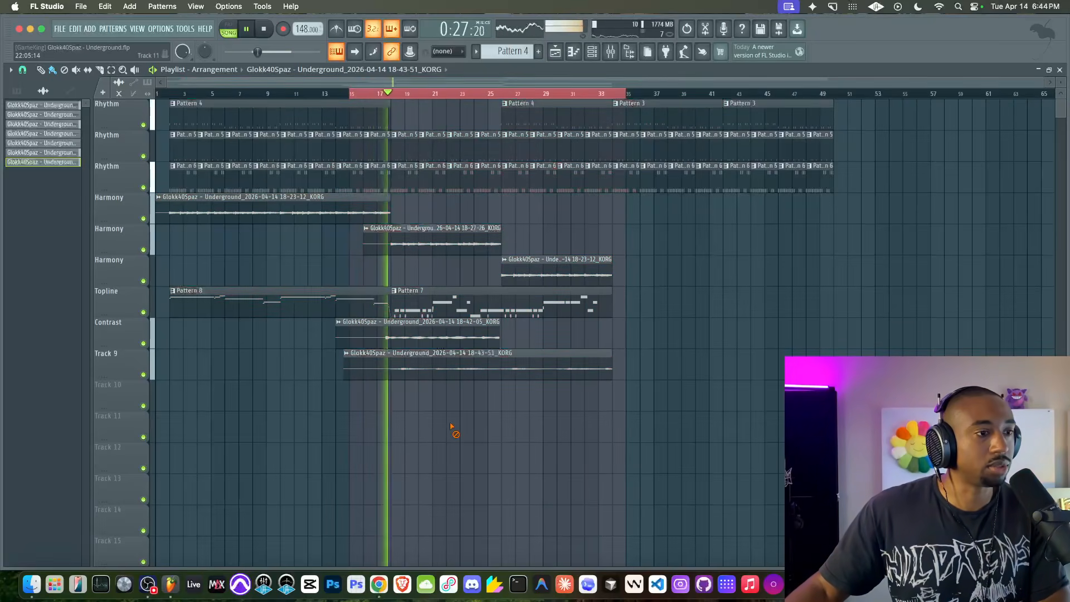
pyautogui.doubleClick(448, 366)
pyautogui.click(488, 403)
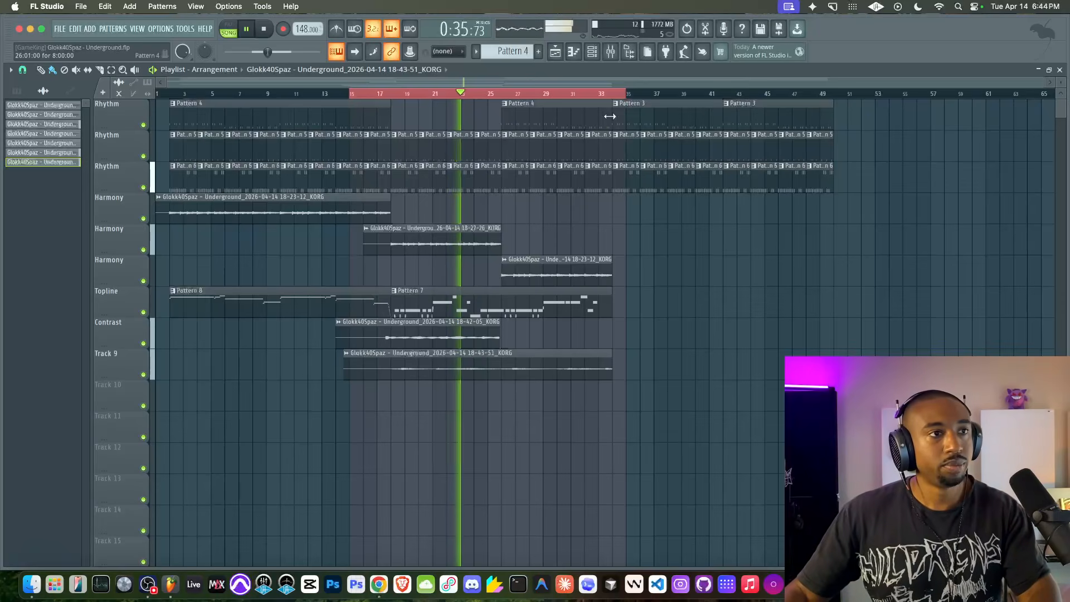
# Check the levels of the KORG tracks in the mixer and save the project.
pyautogui.click(610, 51)
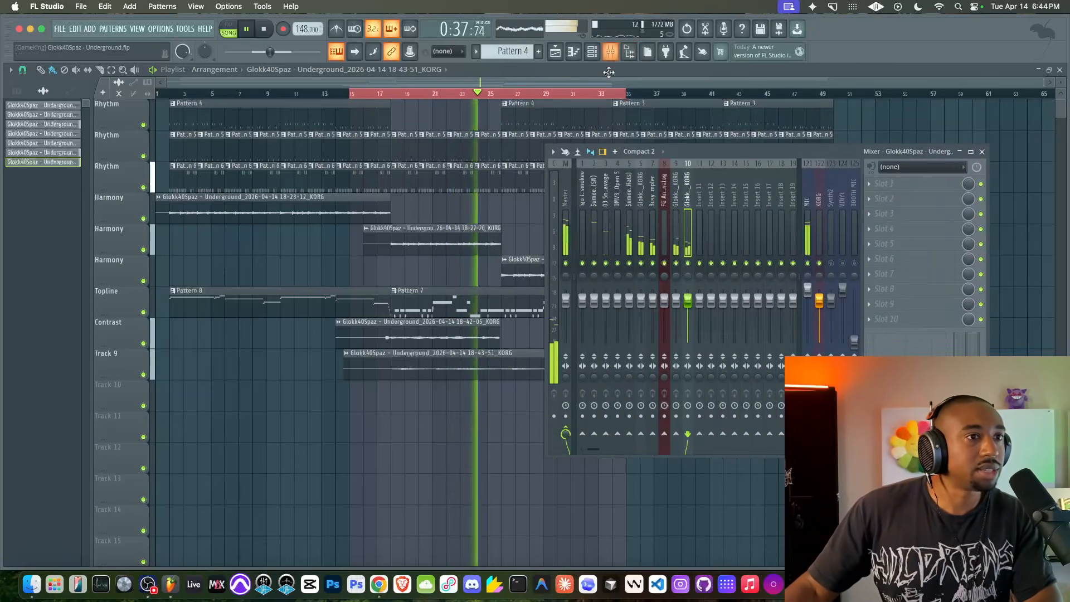
pyautogui.press('F9')
pyautogui.press('super+s')
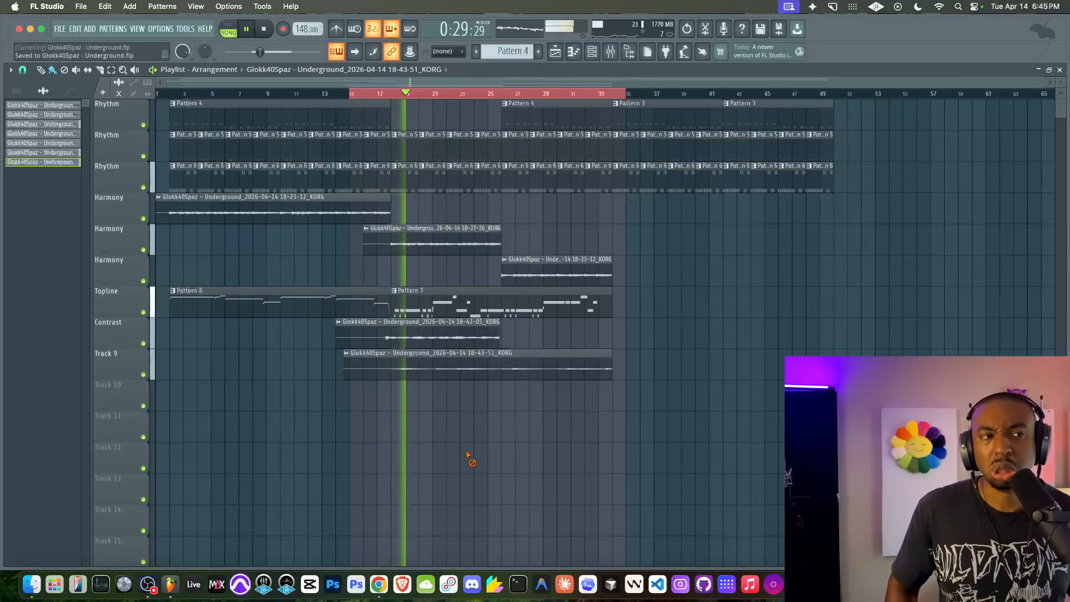
# Record another KORG take from bar 15 through the looped section onto Track 10.
pyautogui.click(353, 94)
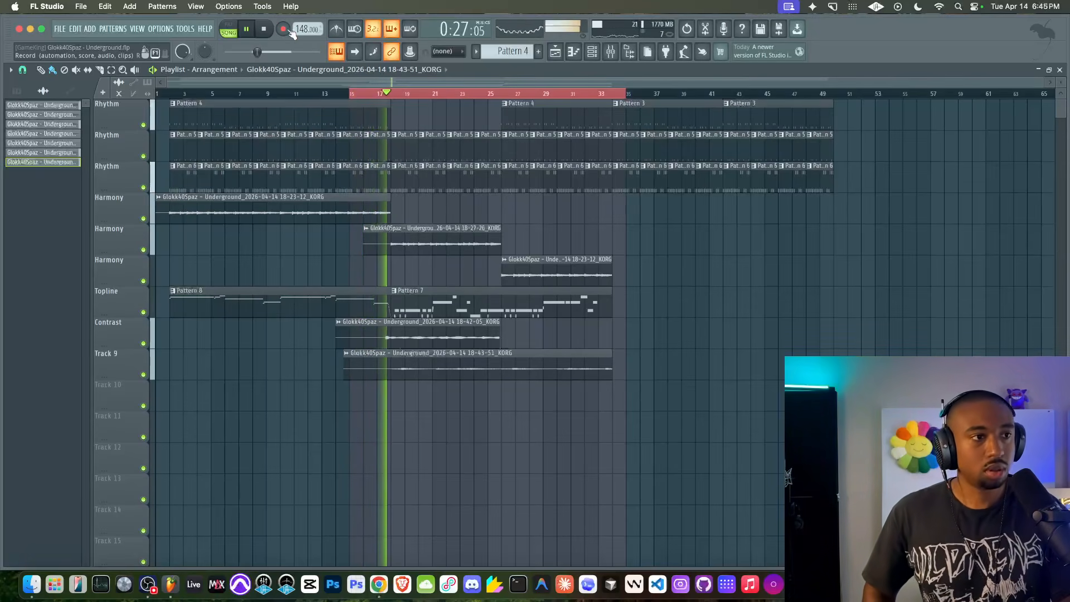
pyautogui.press('space')
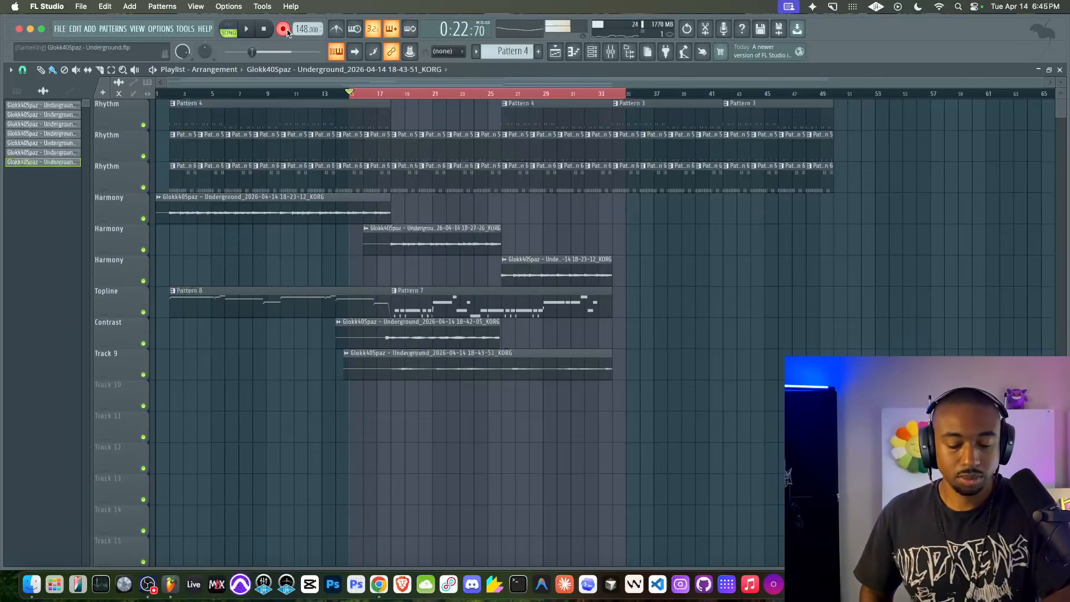
pyautogui.press('space')
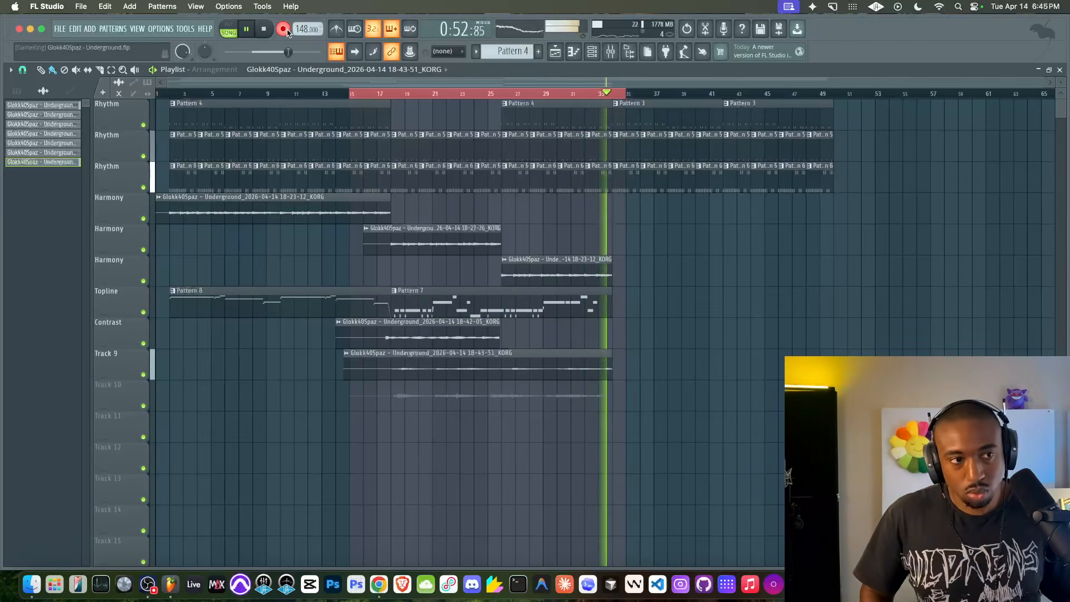
pyautogui.press('space')
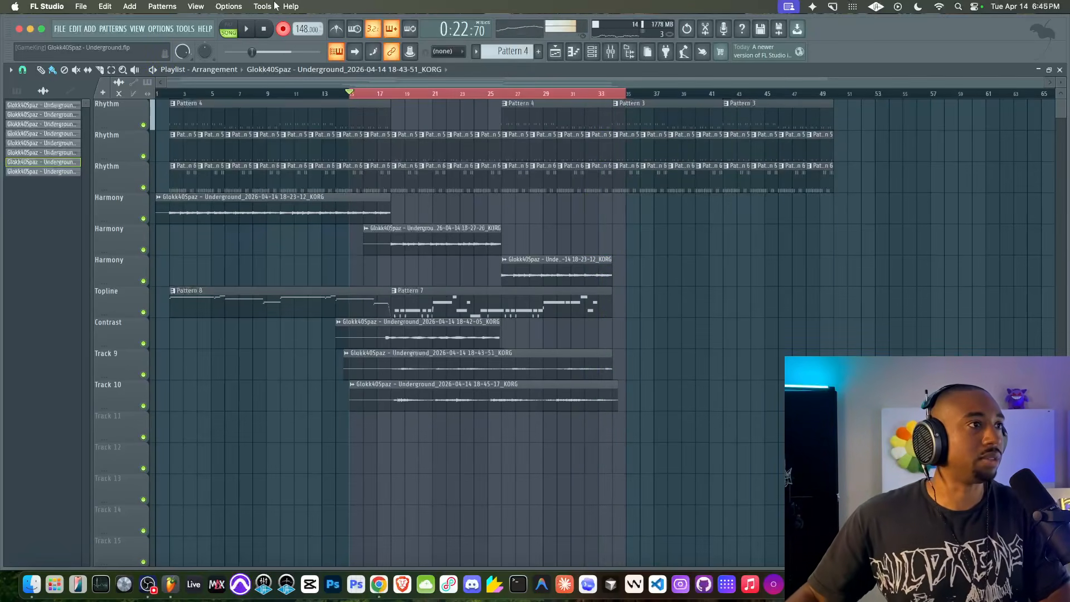
# Play back the new Track 10 take, open its audio clip settings, and save the project.
pyautogui.press('space')
pyautogui.doubleClick(444, 398)
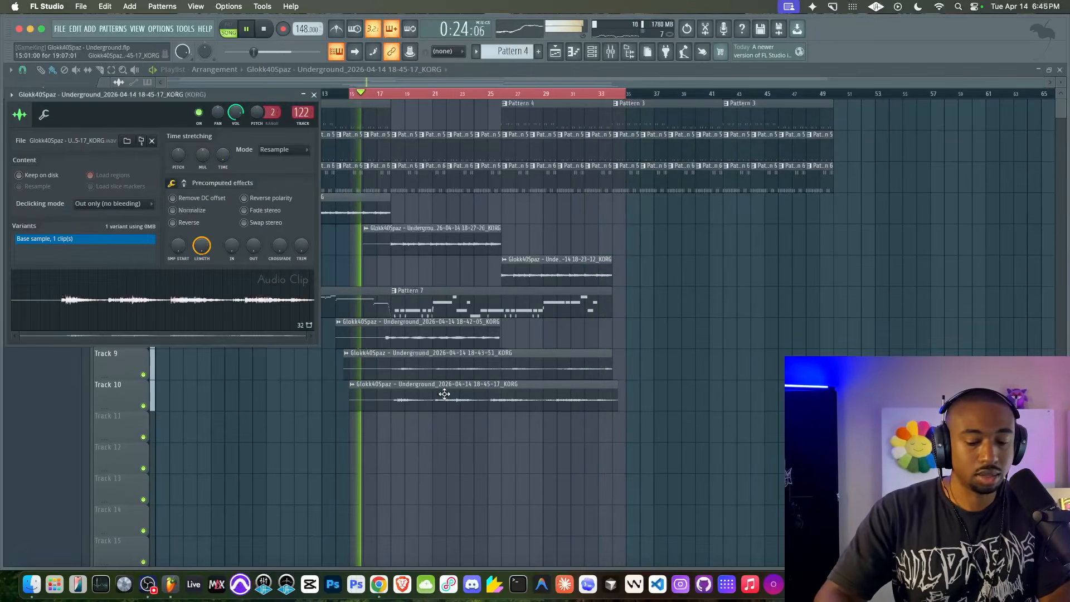
pyautogui.press('F9')
pyautogui.press('F12')
pyautogui.press('super+s')
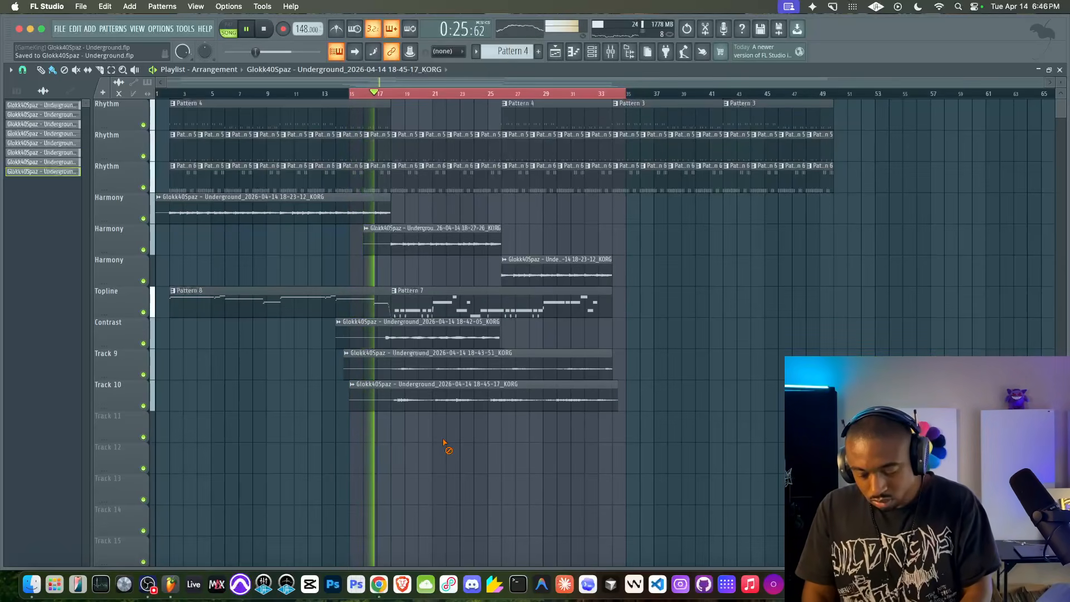
# Record another KORG take from bar 15 through the looped section onto Track 11.
pyautogui.press('space')
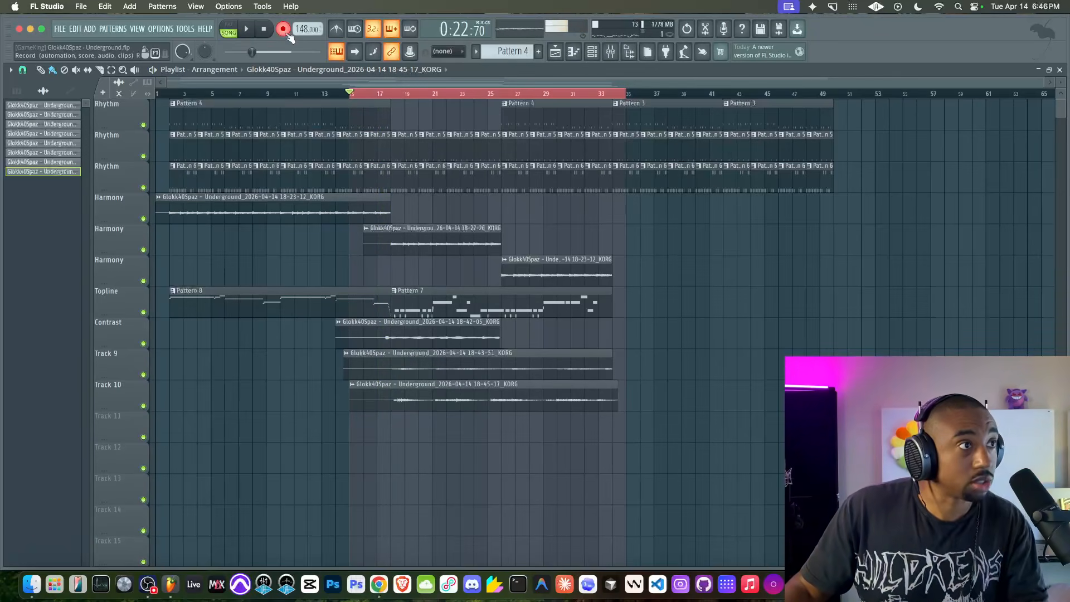
pyautogui.click(248, 35)
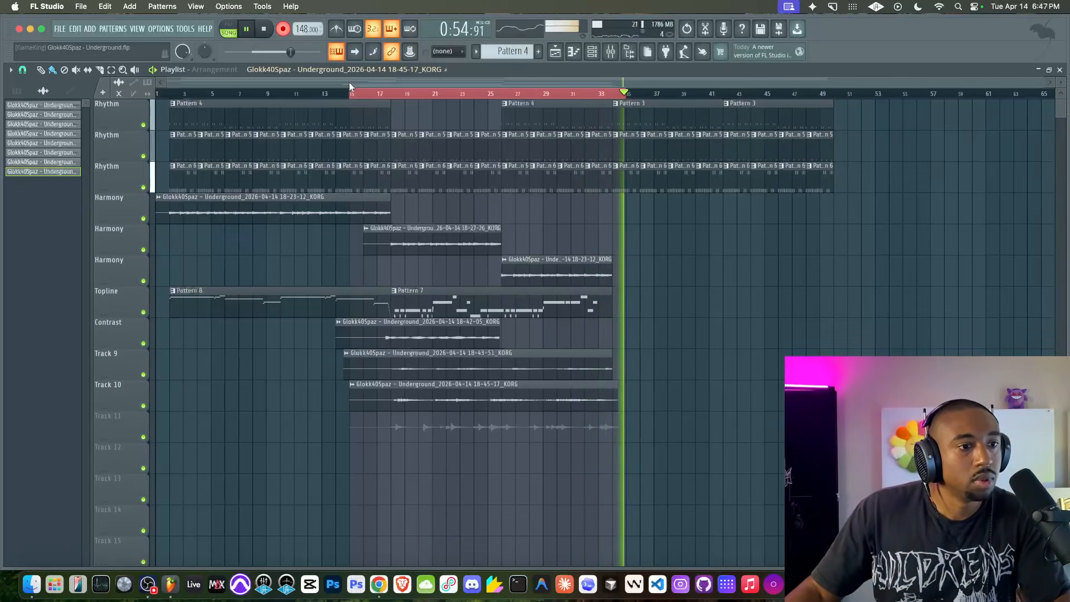
pyautogui.click(246, 30)
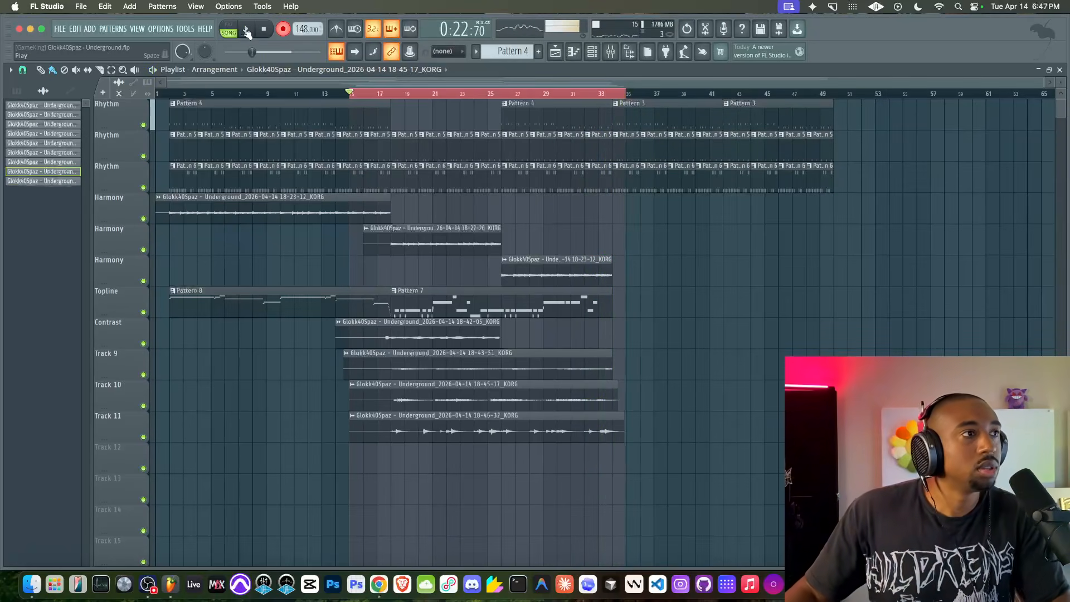
# Route the new Track 11 take to mixer track 12, play it back, and save the project.
pyautogui.doubleClick(414, 440)
pyautogui.press('F9')
pyautogui.press('space')
pyautogui.rightClick(429, 501)
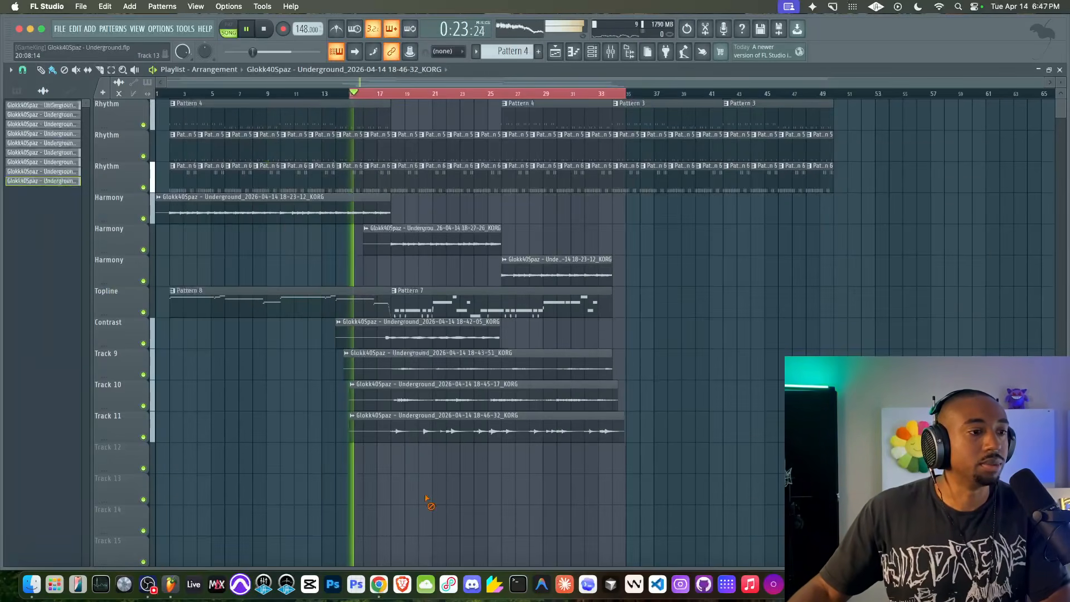
pyautogui.doubleClick(483, 427)
pyautogui.rightClick(469, 464)
pyautogui.press('super+s')
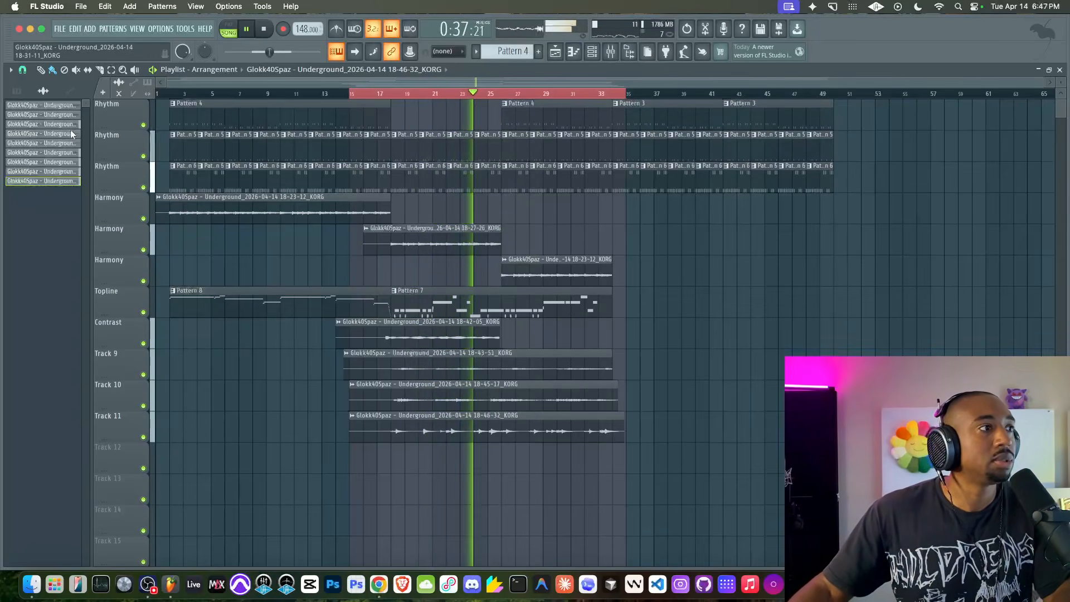
# Color all the recorded KORG audio clips with a gradient from cornflower blue to magenta.
pyautogui.keyDown('shift'); pyautogui.click(62, 106); pyautogui.keyUp('shift')
pyautogui.rightClick(62, 106)
pyautogui.click(84, 151)
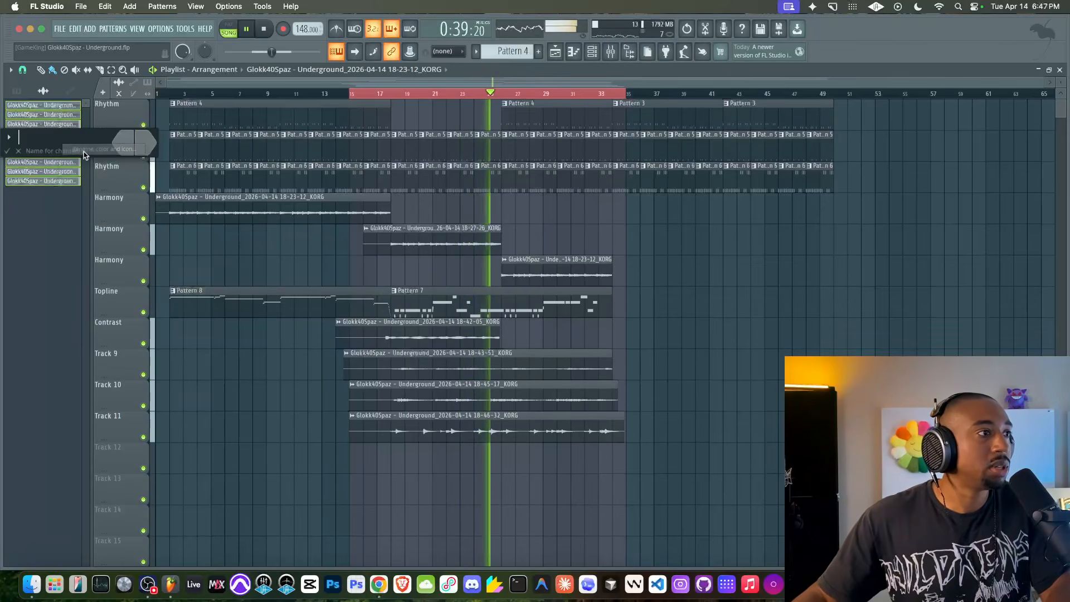
pyautogui.click(131, 149)
pyautogui.click(181, 333)
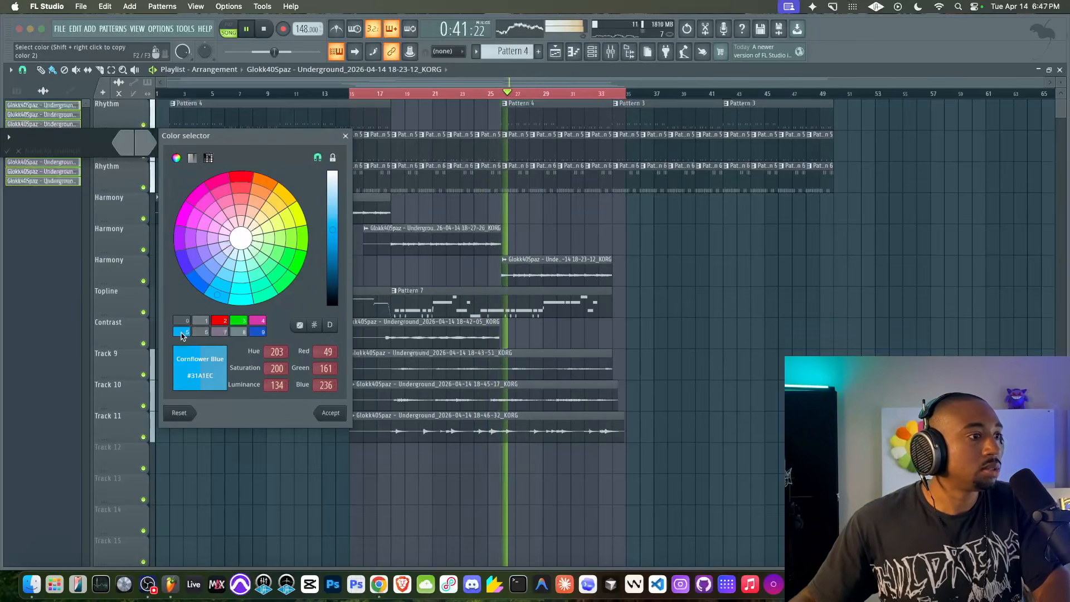
pyautogui.press('Return')
pyautogui.click(147, 143)
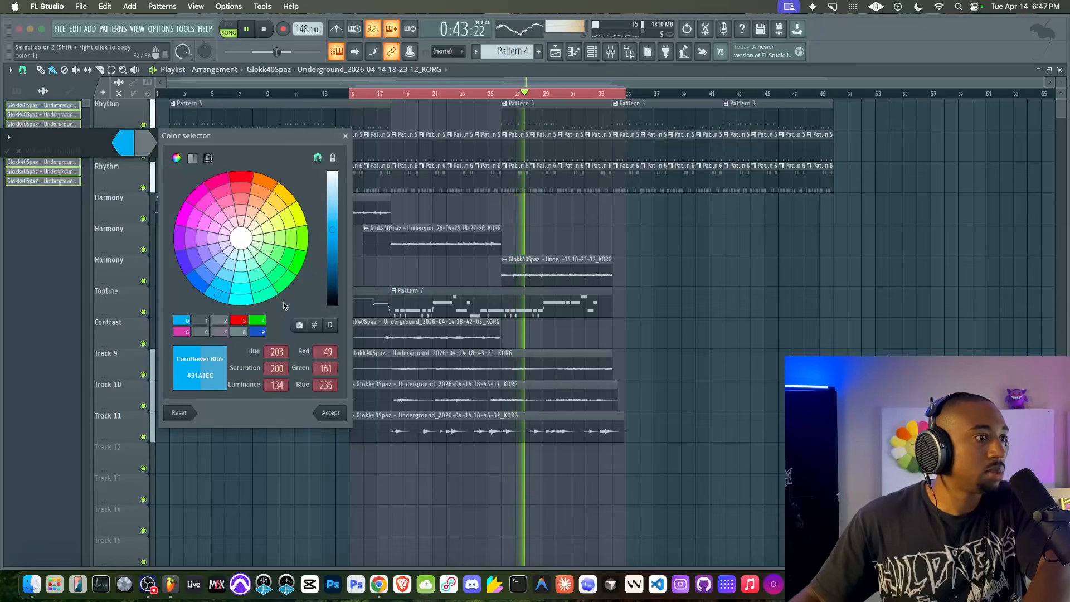
pyautogui.click(181, 332)
pyautogui.press('Return')
pyautogui.press('Return')
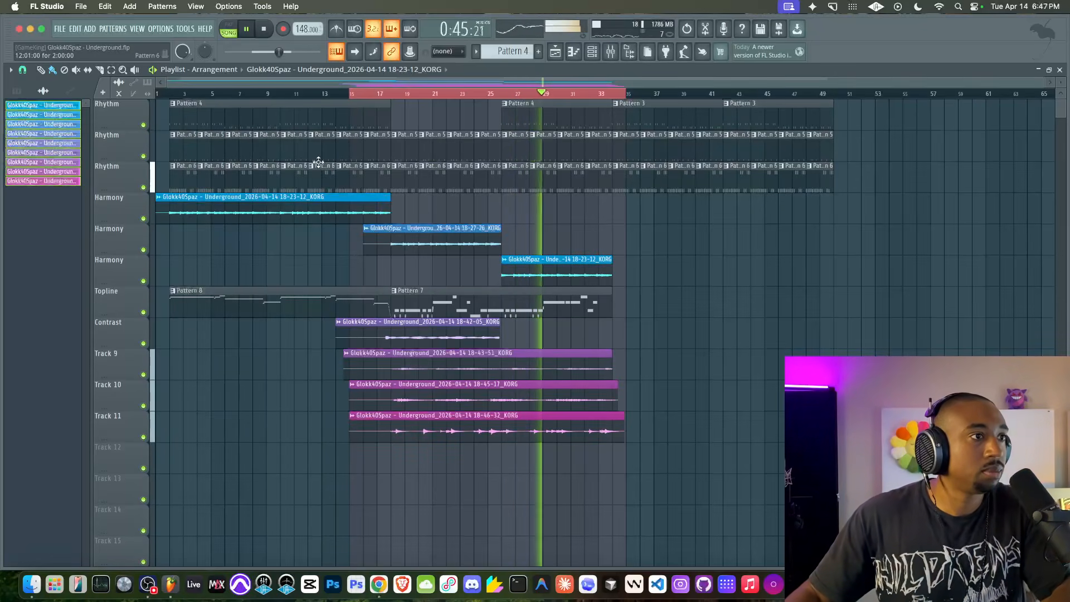
# Color Patterns 1 through 8 with a gradient from medium red violet (#BF409C) to blue and stop playback.
pyautogui.click(21, 91)
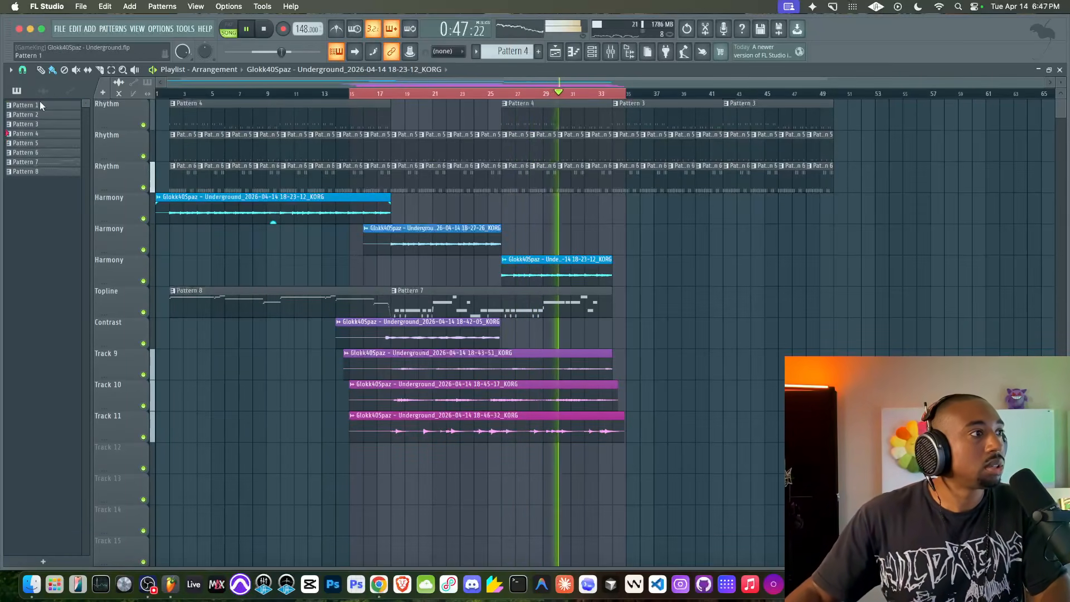
pyautogui.click(39, 103)
pyautogui.keyDown('shift'); pyautogui.click(38, 173); pyautogui.keyUp('shift')
pyautogui.click(78, 223)
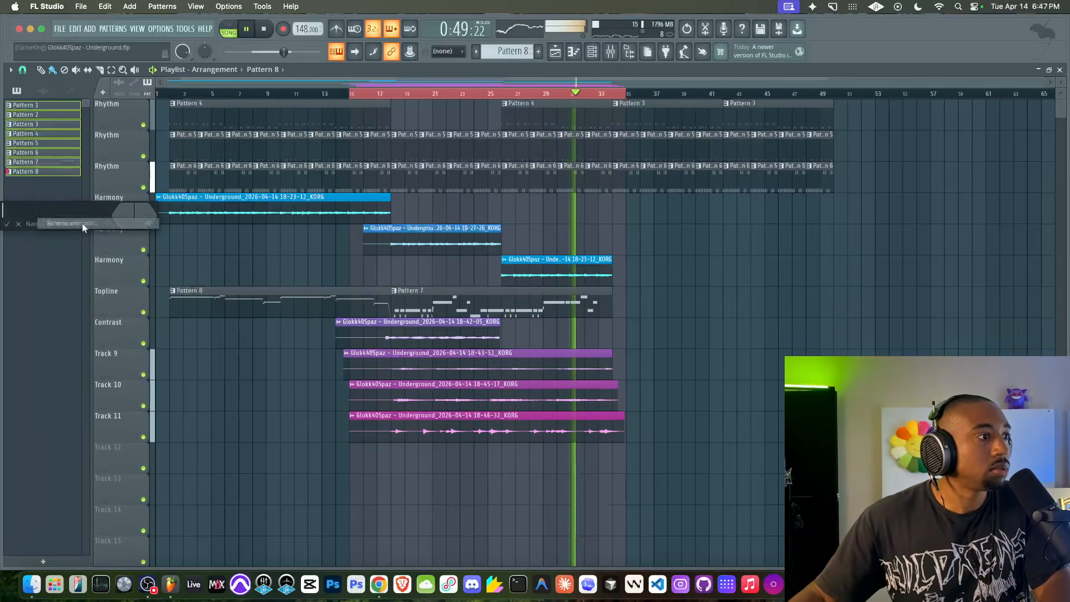
pyautogui.click(201, 394)
pyautogui.press('Return')
pyautogui.click(150, 220)
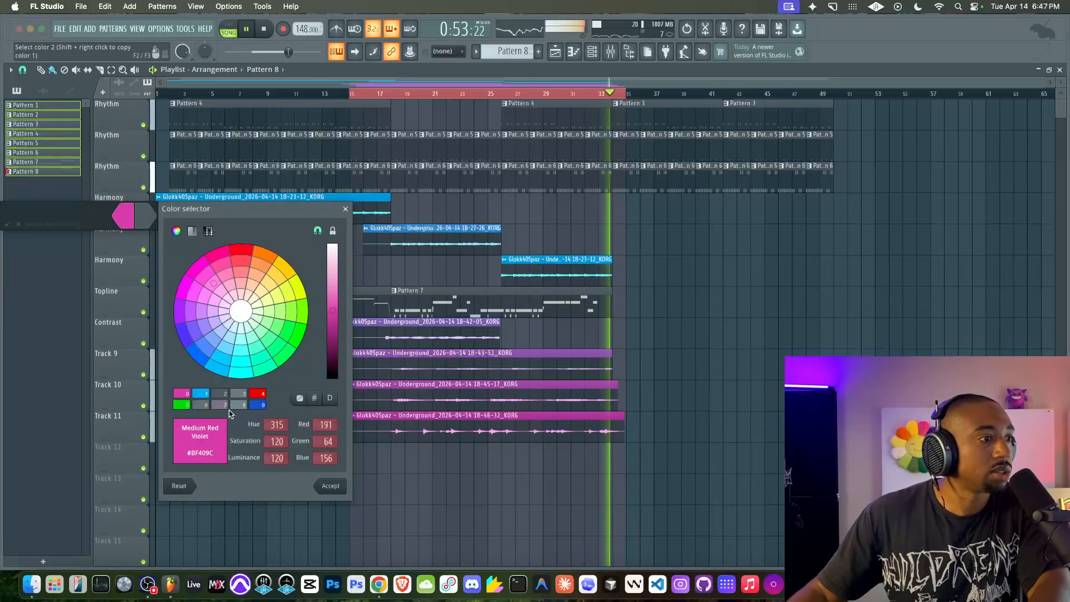
pyautogui.click(203, 395)
pyautogui.press('Return')
pyautogui.press('Return')
pyautogui.press('space')
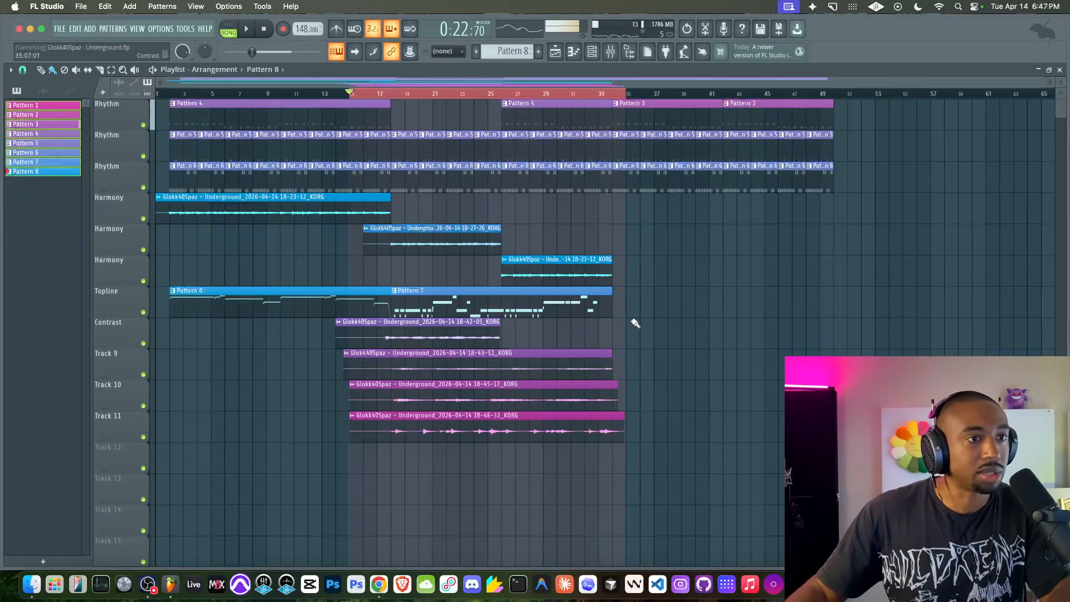
# Clear the loop range and play the arrangement from the beginning.
pyautogui.press('space')
pyautogui.press('space')
pyautogui.click(356, 95)
pyautogui.click(263, 28)
pyautogui.press('space')
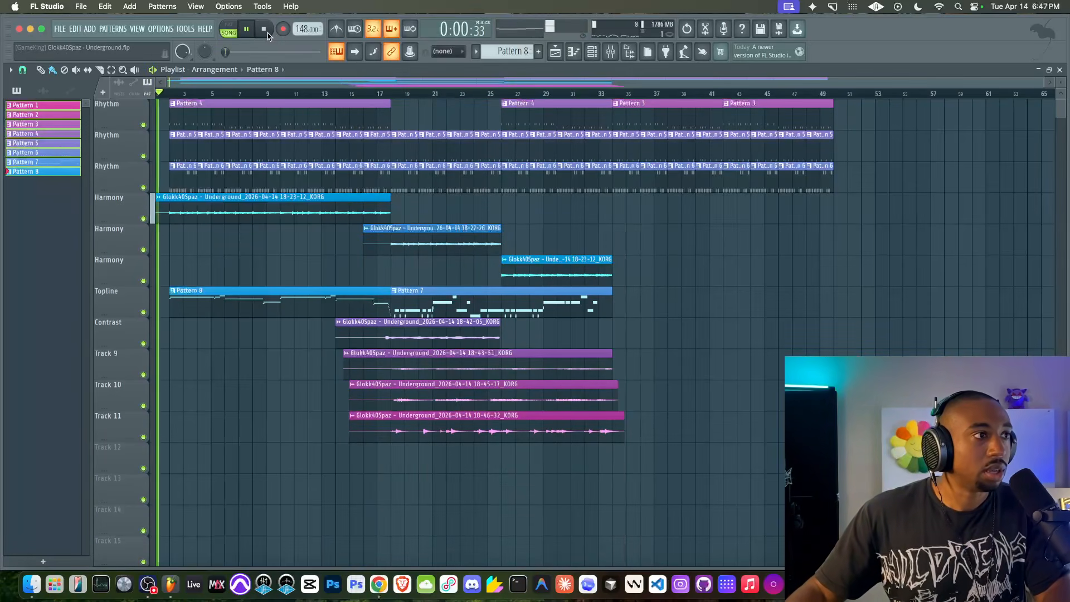
# Select the two Pattern 3 clips at the end of the first Rhythm track.
pyautogui.moveTo(638, 109); pyautogui.dragTo(838, 150)
pyautogui.click(148, 583)
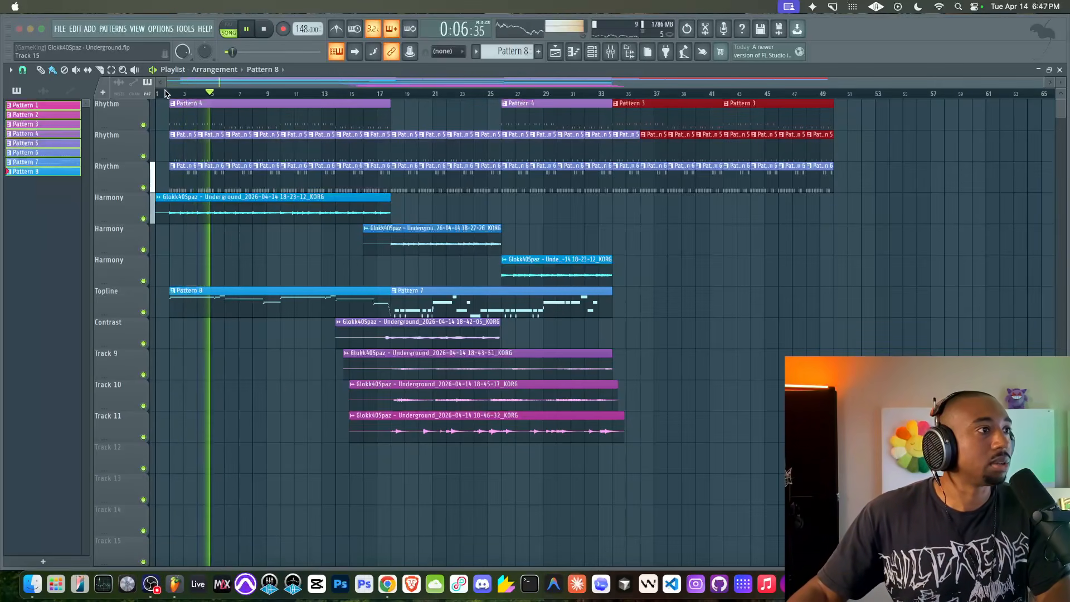
pyautogui.click(313, 437)
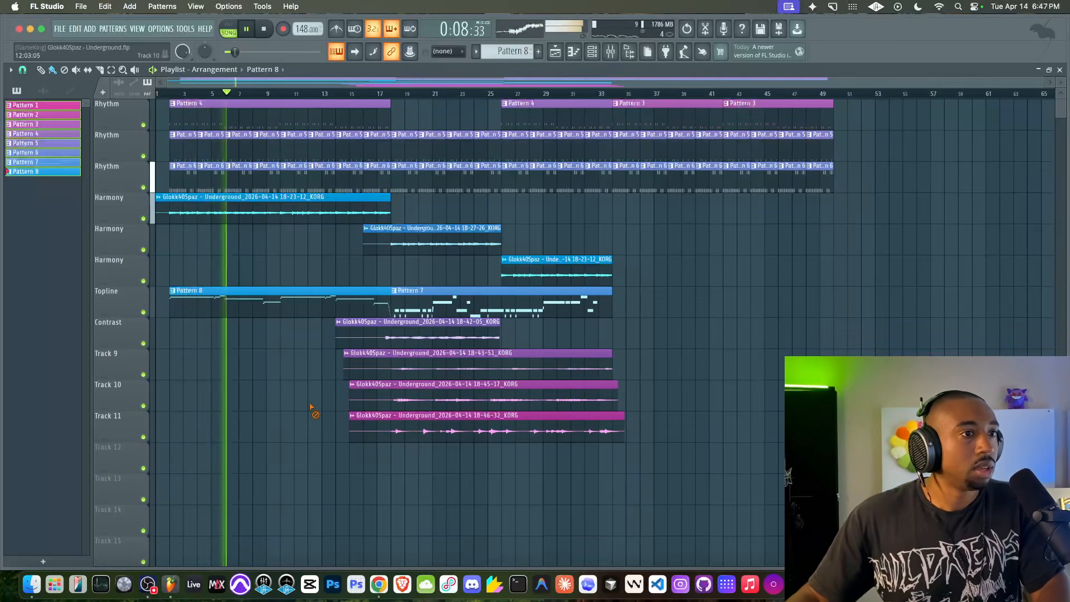
pyautogui.moveTo(634, 112); pyautogui.dragTo(757, 112)
pyautogui.moveTo(672, 113); pyautogui.dragTo(761, 117)
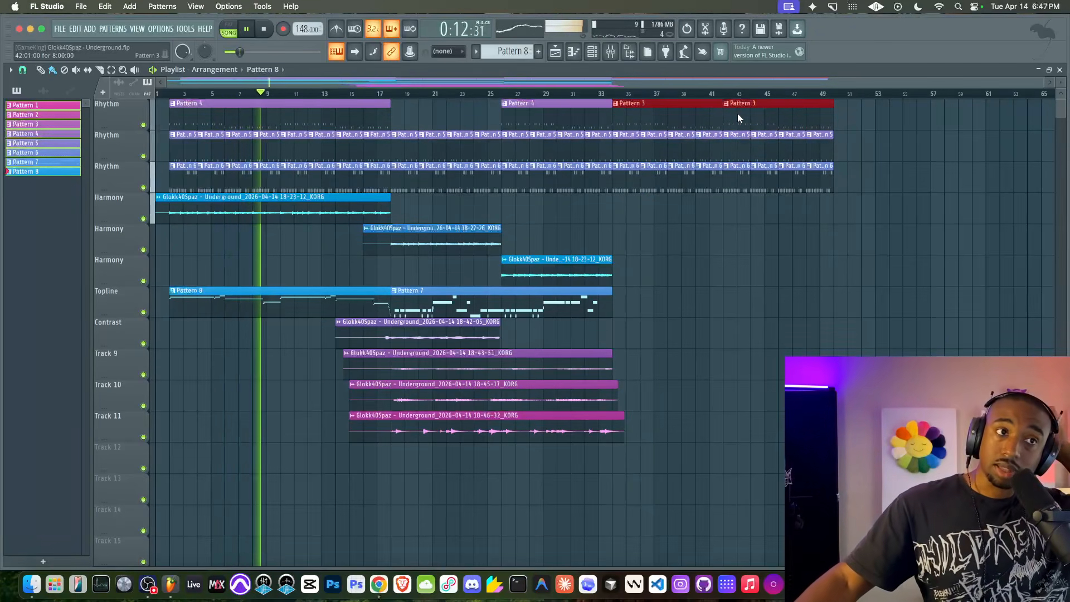
# Name mixer insert 13 "BEAT MIX" and close the mixer.
pyautogui.click(611, 52)
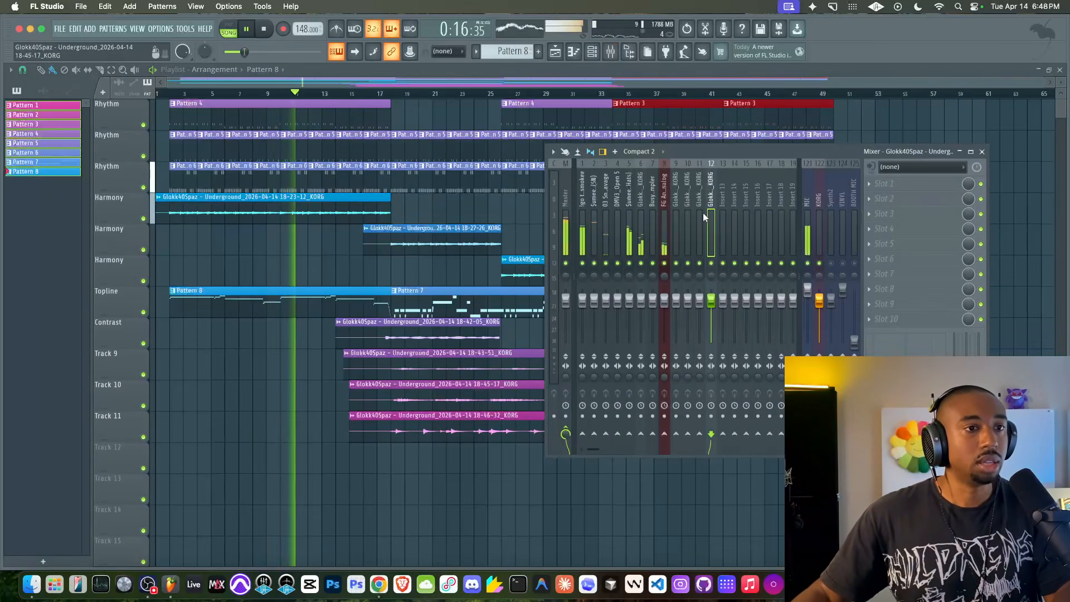
pyautogui.doubleClick(725, 213)
pyautogui.write('BEAT MIX')
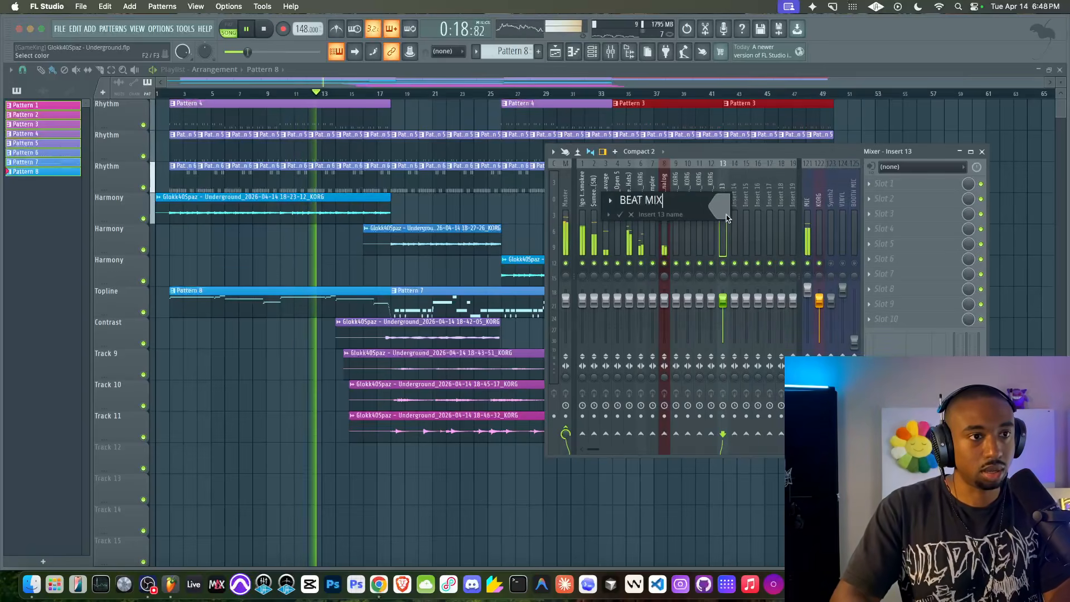
pyautogui.press('Return')
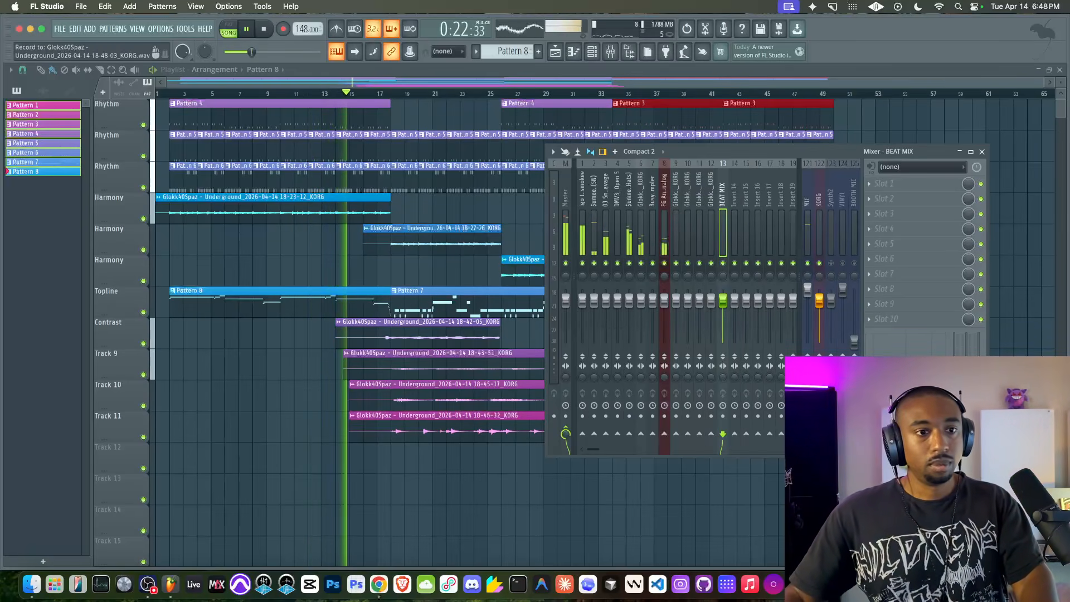
pyautogui.press('F9')
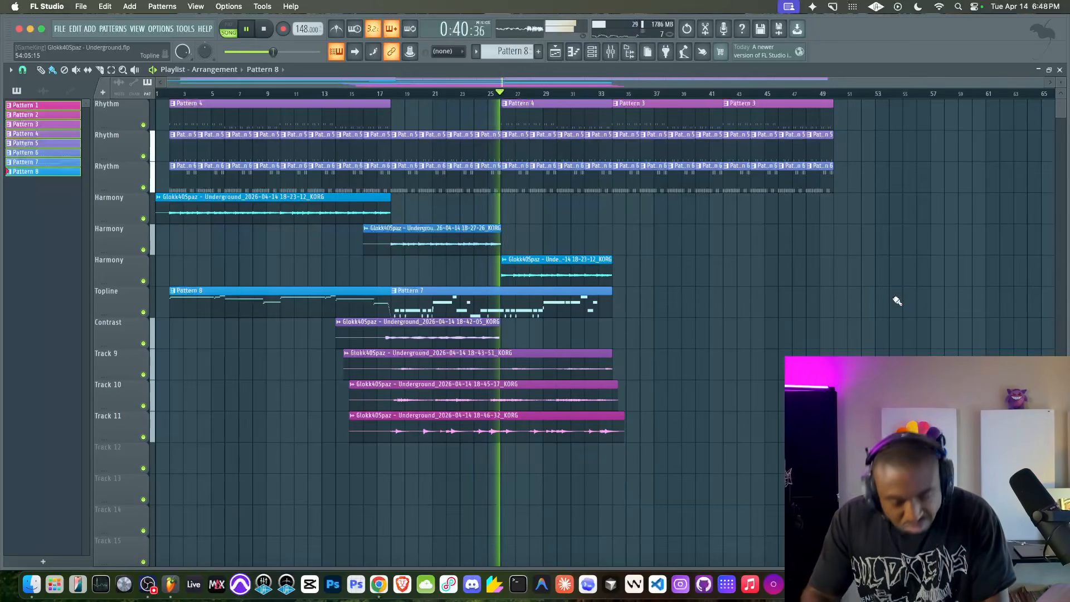
# Record a KORG take from about bar 20 onto the first Harmony track and route its clip to mixer track 14.
pyautogui.click(423, 93)
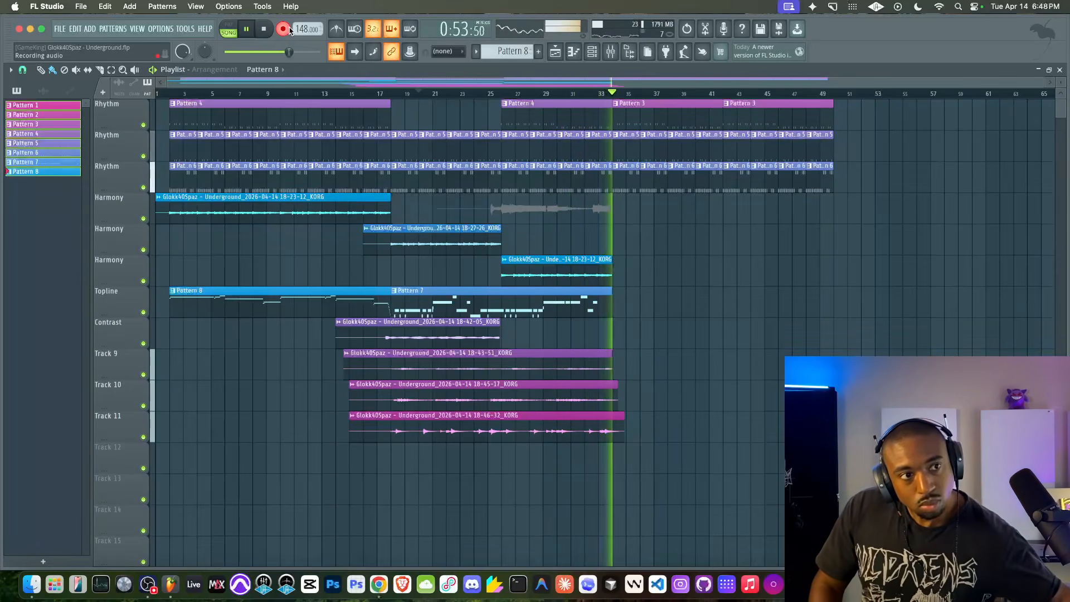
pyautogui.press('space')
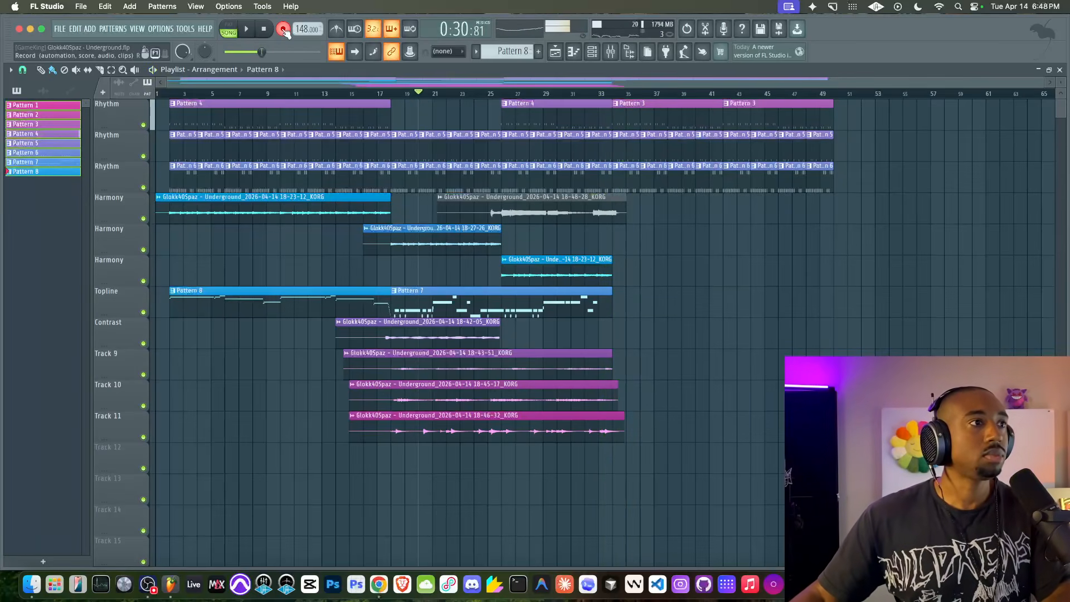
pyautogui.press('space')
pyautogui.doubleClick(455, 202)
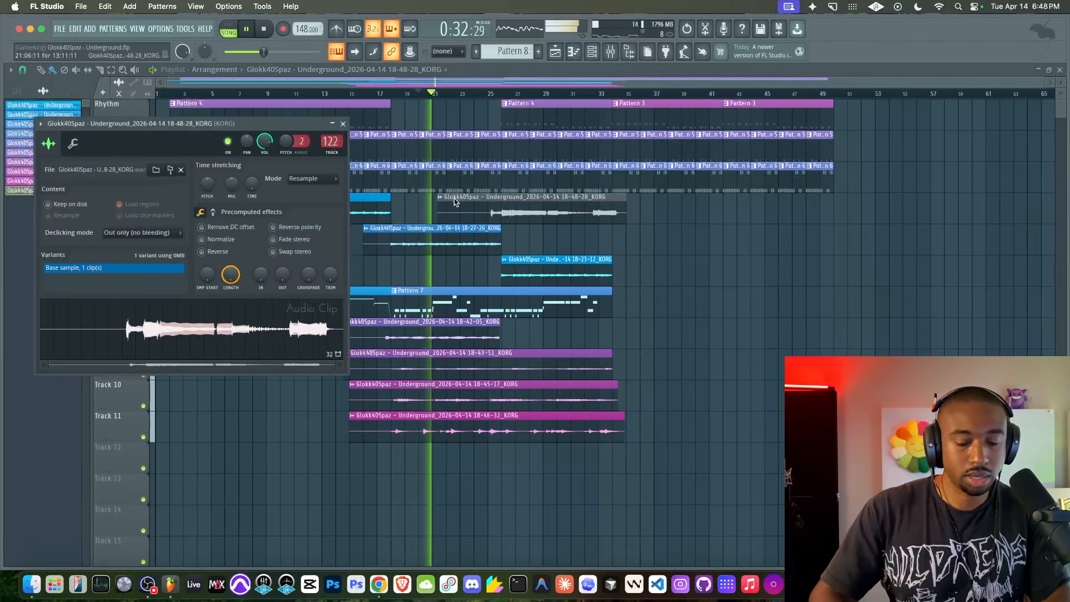
pyautogui.press('F9')
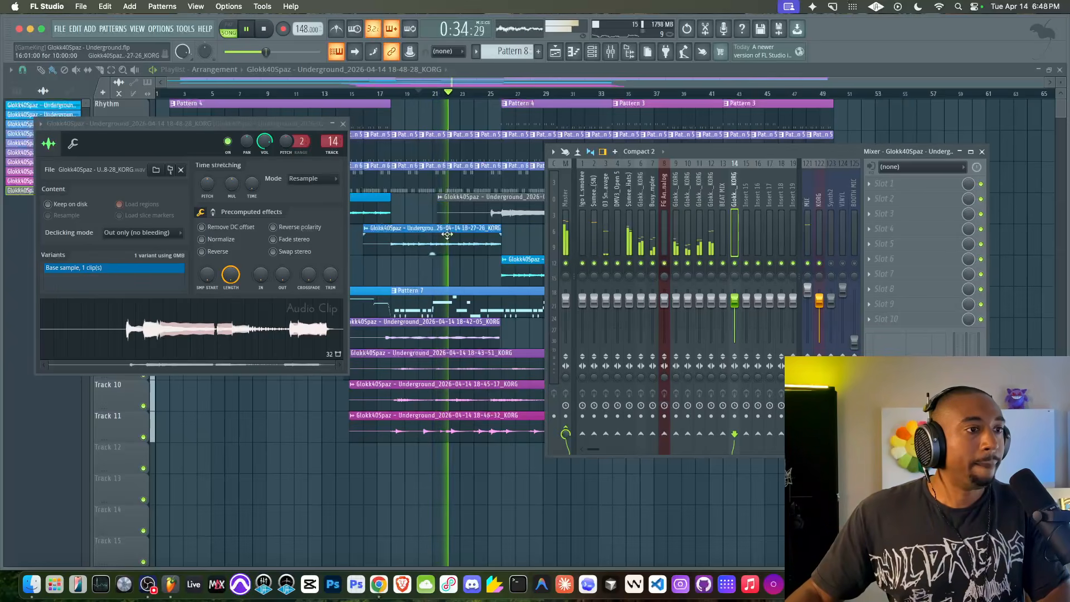
# Change the color of the new KORG clip on the first Harmony track to blue.
pyautogui.click(440, 195)
pyautogui.click(445, 206)
pyautogui.click(435, 188)
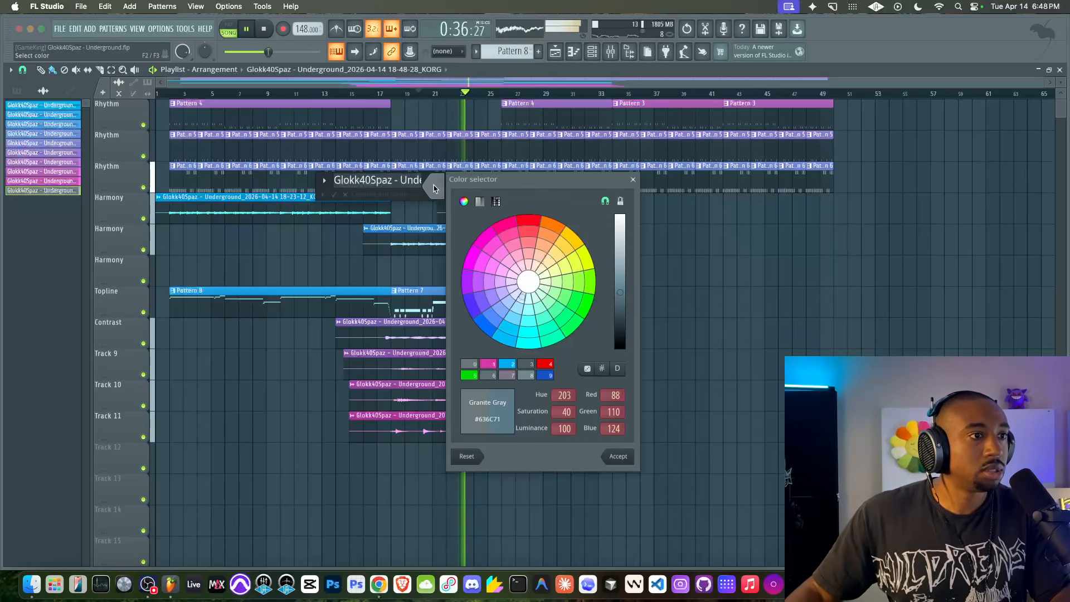
pyautogui.click(510, 346)
pyautogui.click(618, 456)
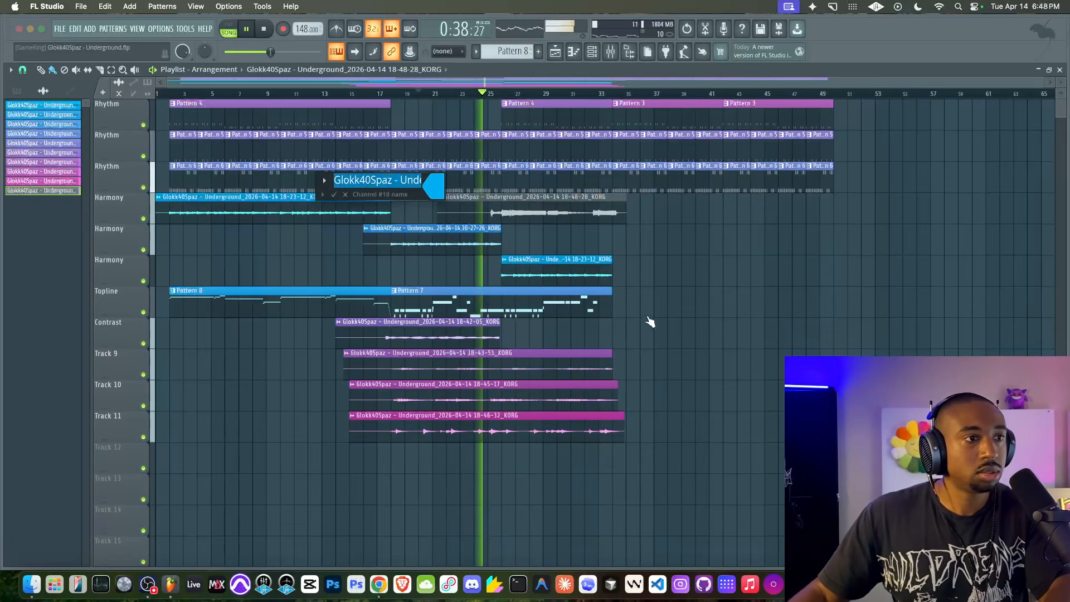
pyautogui.press('Return')
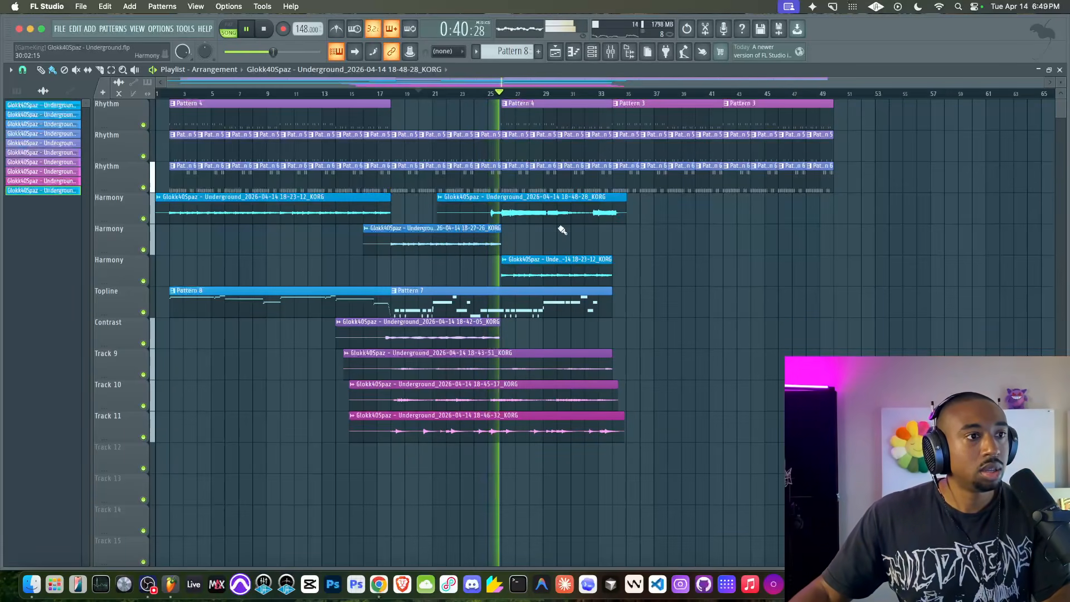
# Switch to TIDAL in Chrome to listen to the reference song DRUG RELAPSE, return to FL Studio, and resume beat playback.
pyautogui.press('space')
pyautogui.click(380, 583)
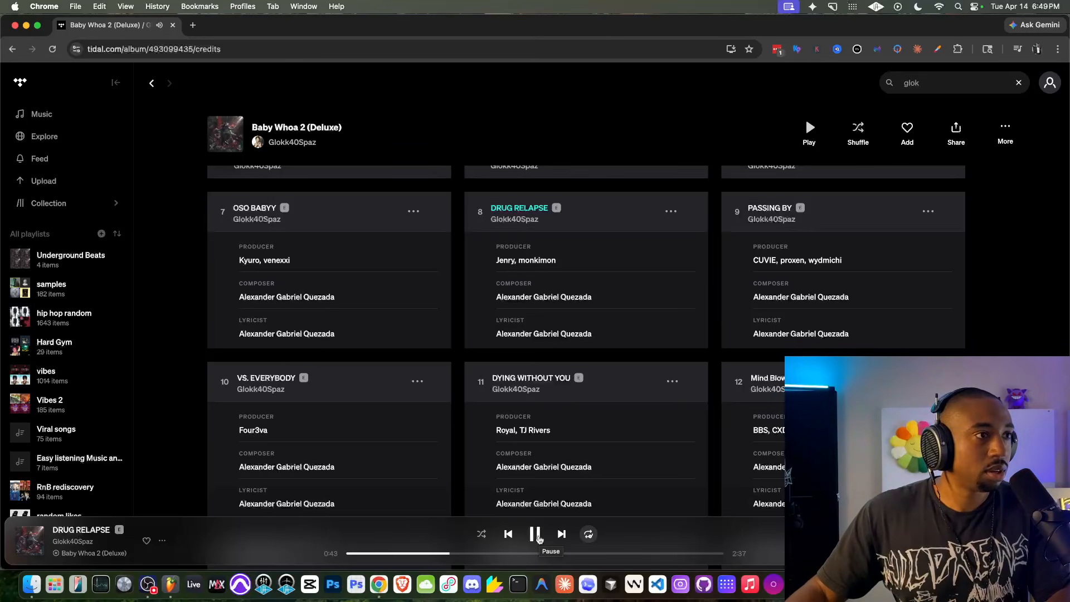
pyautogui.click(170, 585)
pyautogui.press('space')
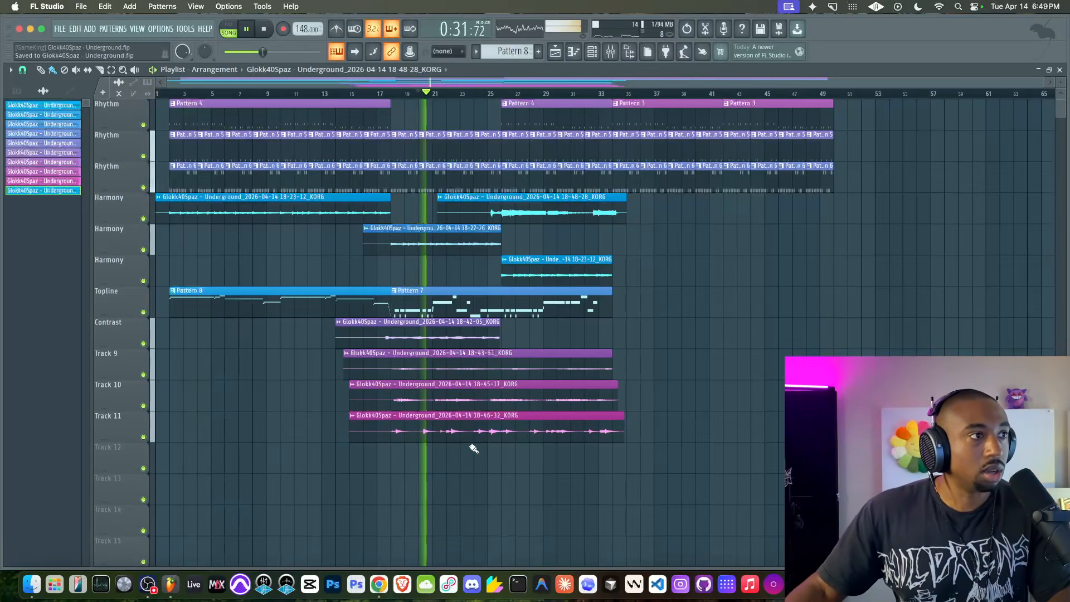
# Select the BOOTH MIC mixer track and reset its volume fader to the default level.
pyautogui.click(611, 51)
pyautogui.click(844, 212)
pyautogui.click(851, 216)
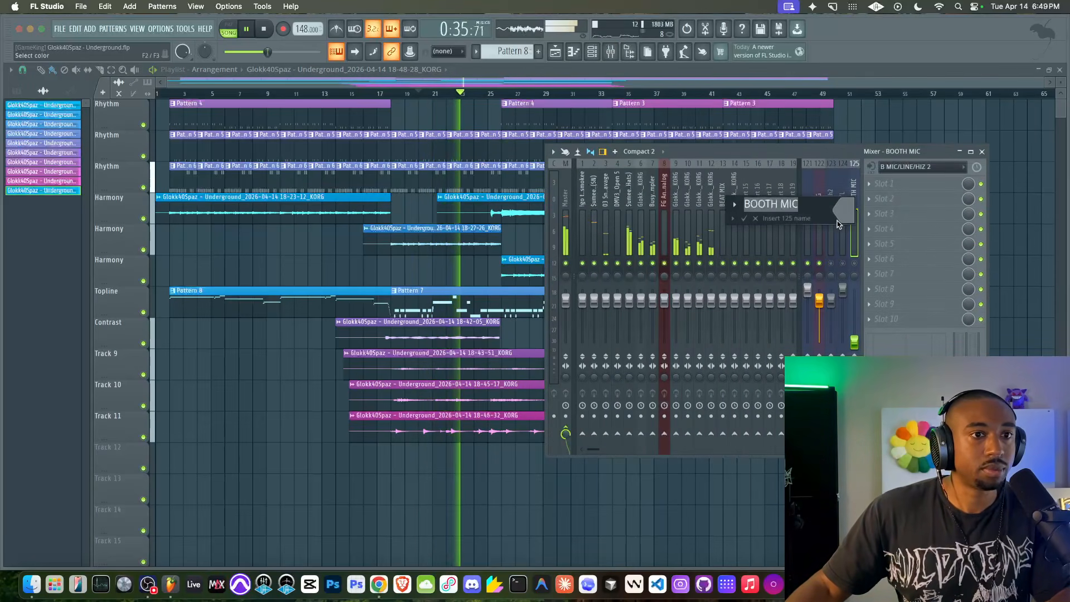
pyautogui.keyDown('alt'); pyautogui.click(854, 342); pyautogui.keyUp('alt')
# Add FabFilter Pro-G to the first effect slot of BOOTH MIC and load its Vocal Allround preset.
pyautogui.click(886, 196)
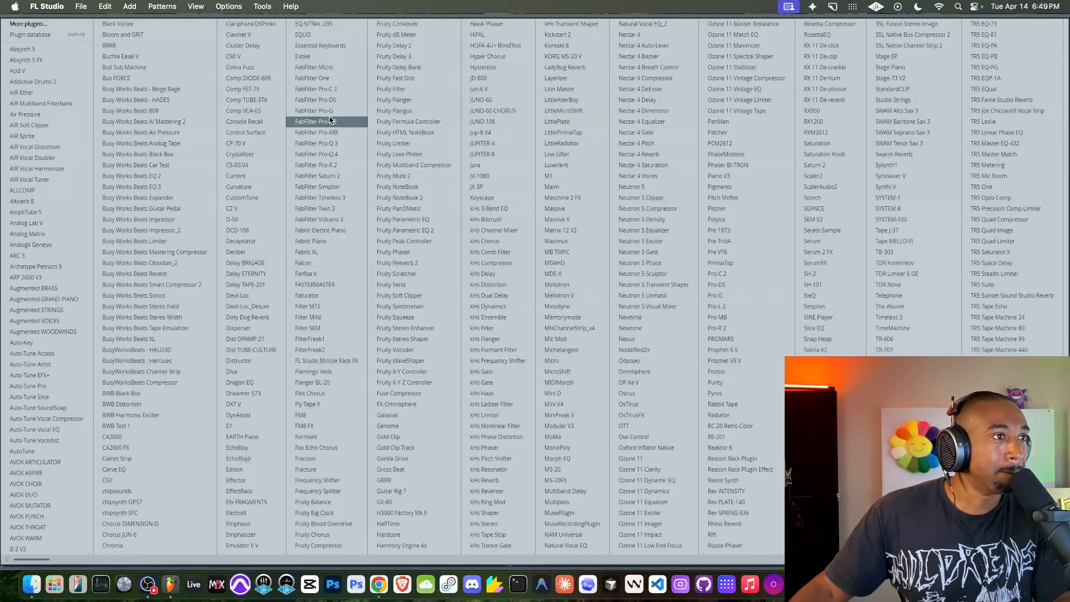
pyautogui.click(344, 118)
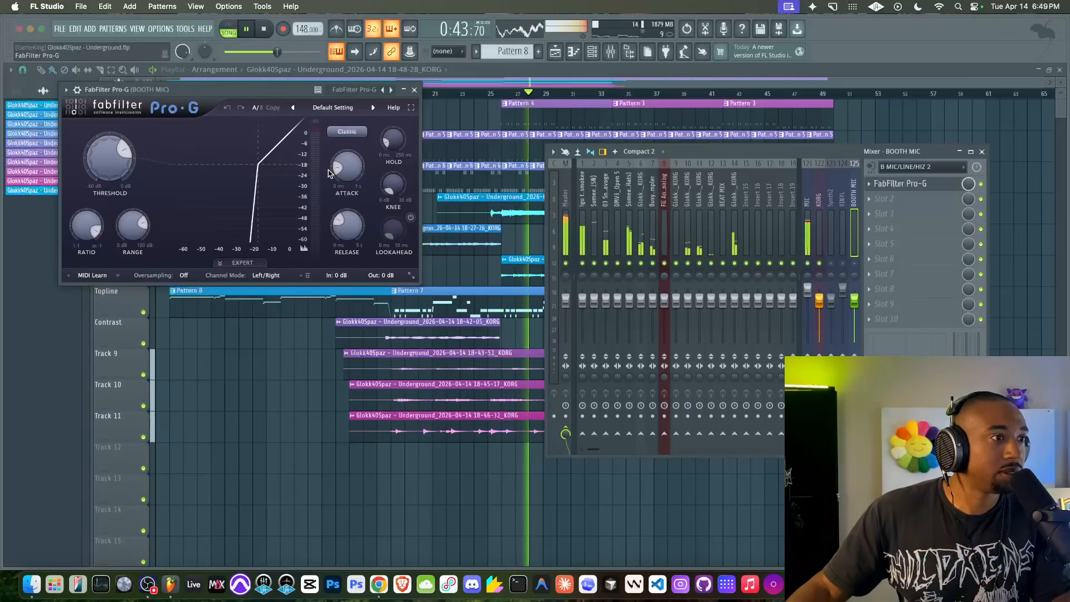
pyautogui.click(334, 108)
pyautogui.moveTo(342, 183)
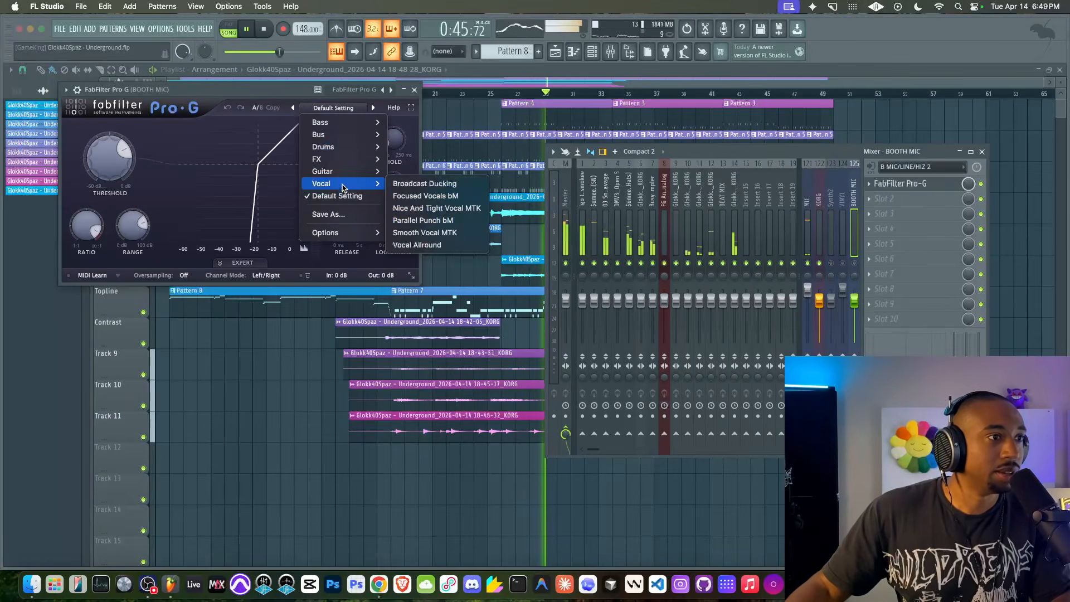
pyautogui.click(412, 244)
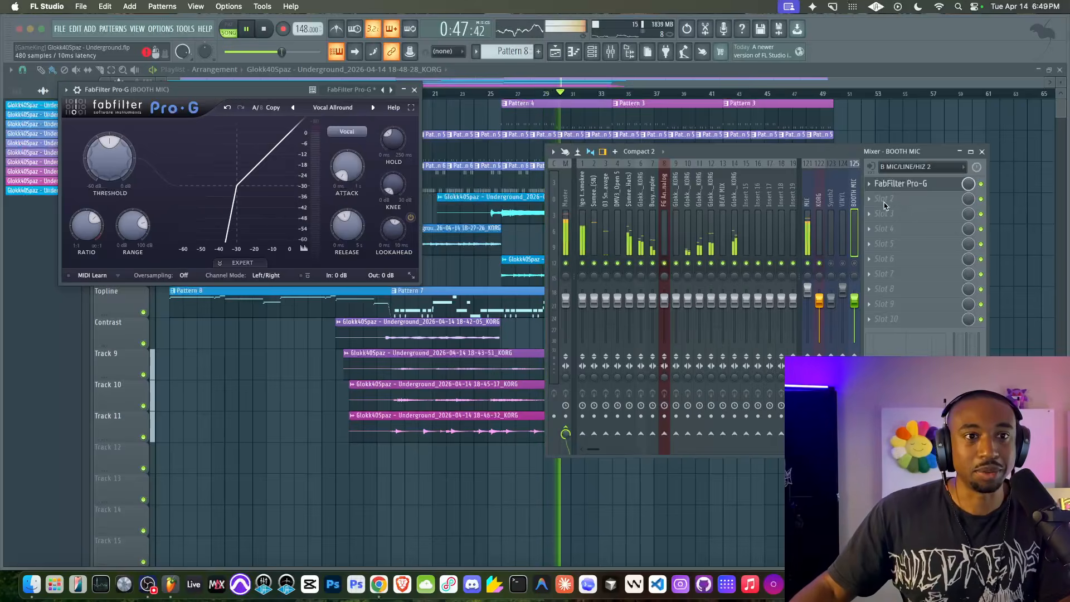
pyautogui.click(885, 206)
pyautogui.press('Escape')
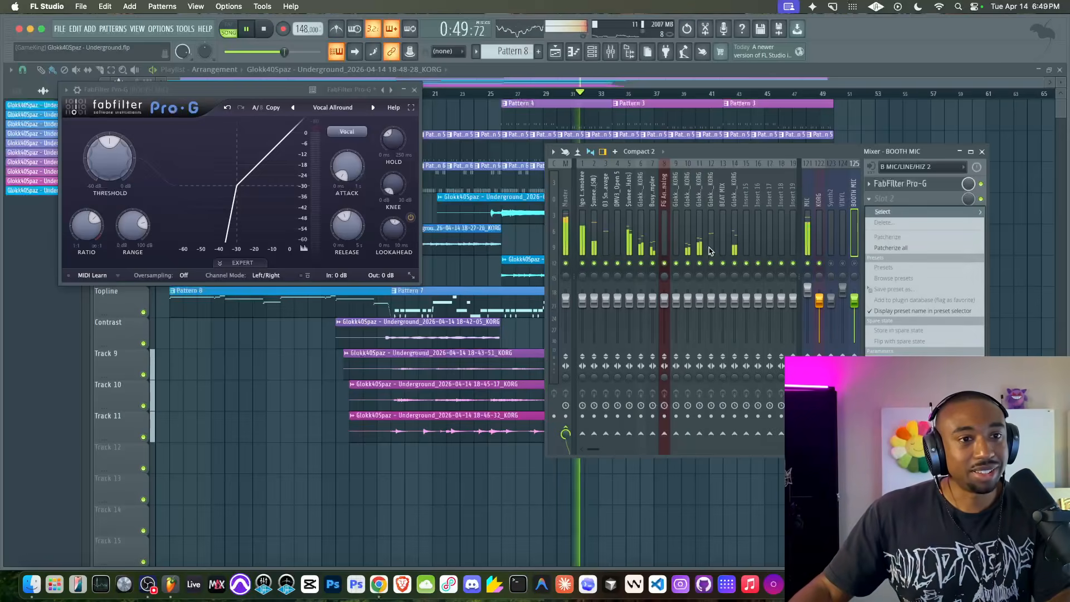
pyautogui.press('Escape')
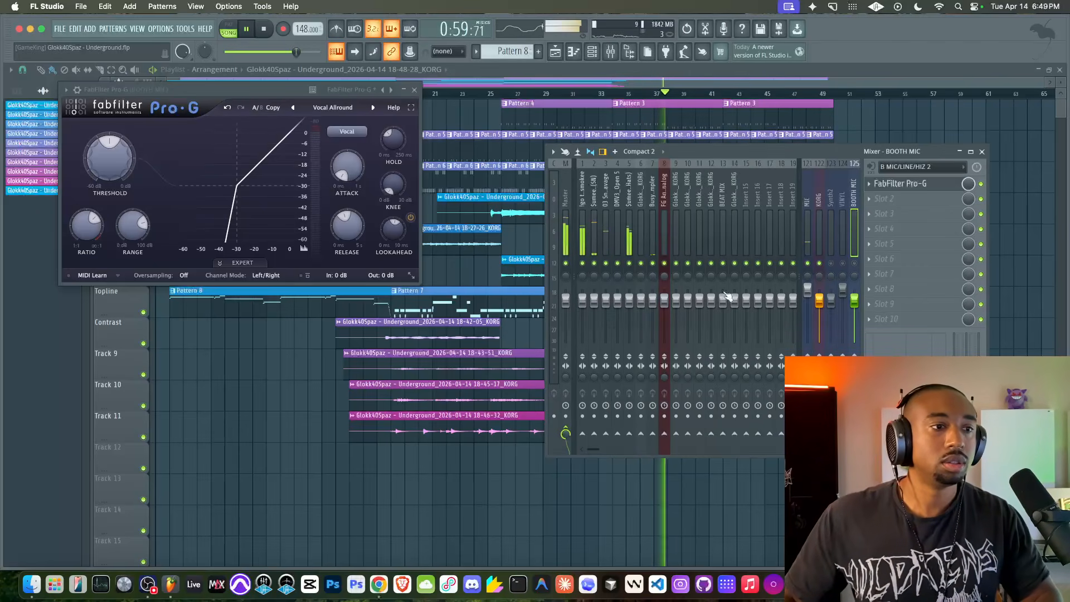
# Close the FabFilter Pro-G window and route the 808 Day - Track 23 channel to mixer track 15.
pyautogui.click(511, 475)
pyautogui.keyDown('ctrl'); pyautogui.click(637, 122); pyautogui.keyUp('ctrl')
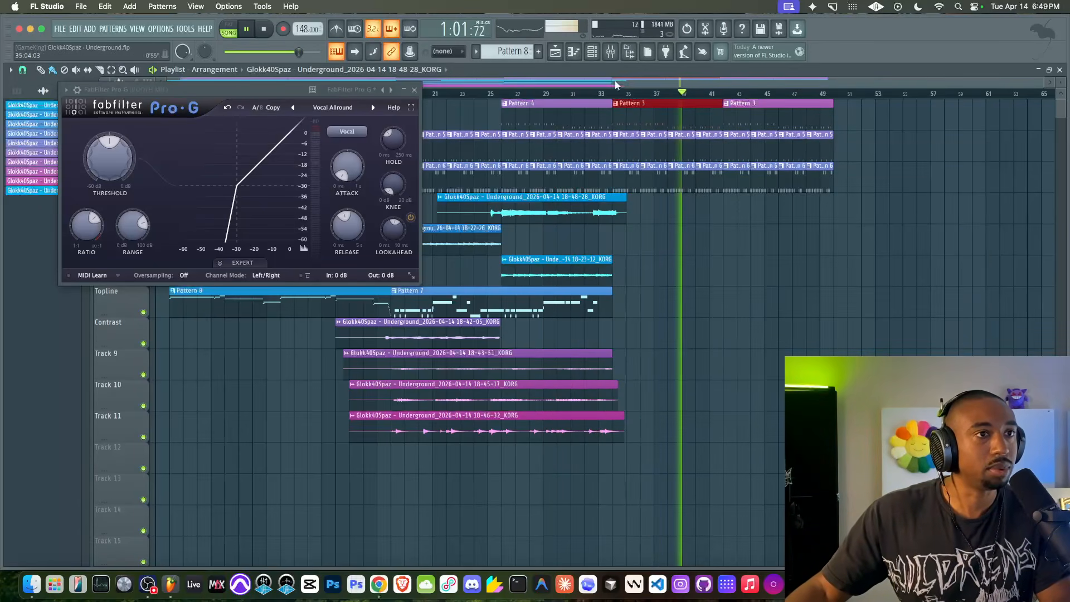
pyautogui.click(610, 53)
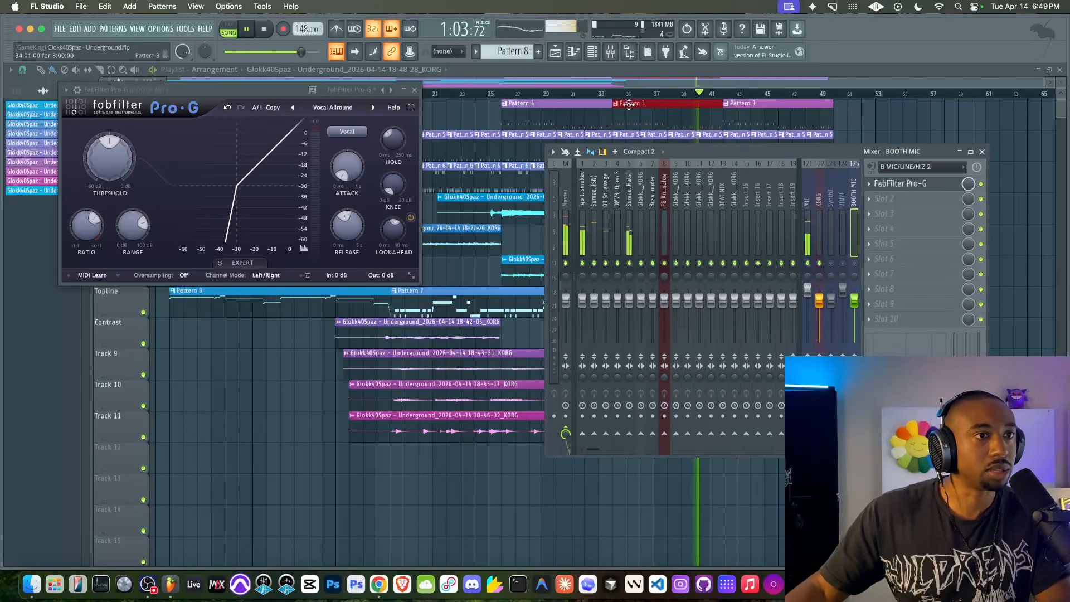
pyautogui.click(596, 52)
pyautogui.click(414, 90)
pyautogui.click(119, 70)
pyautogui.click(107, 107)
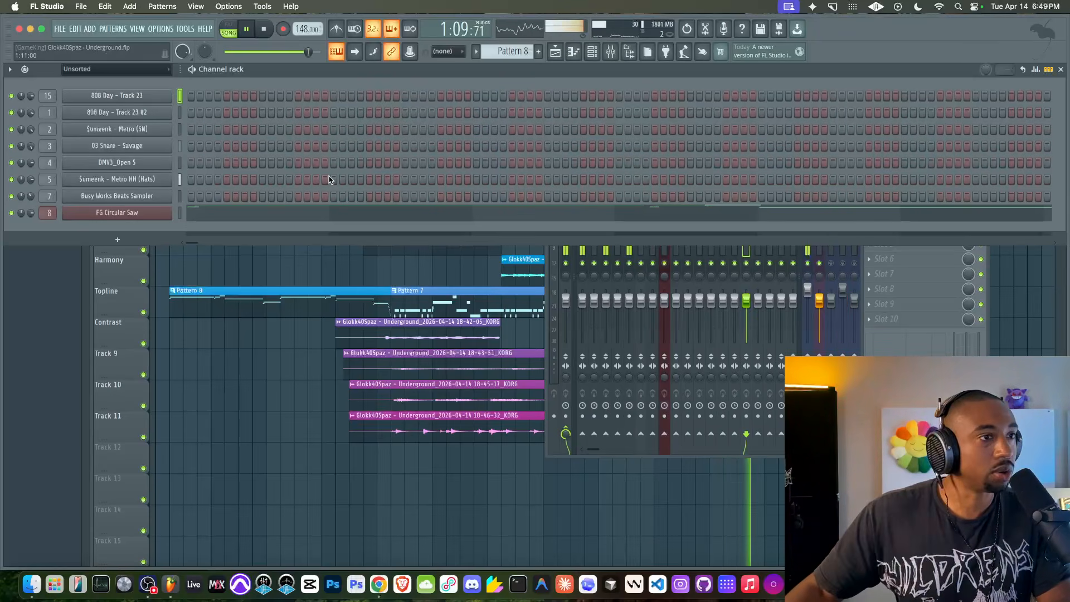
pyautogui.click(898, 368)
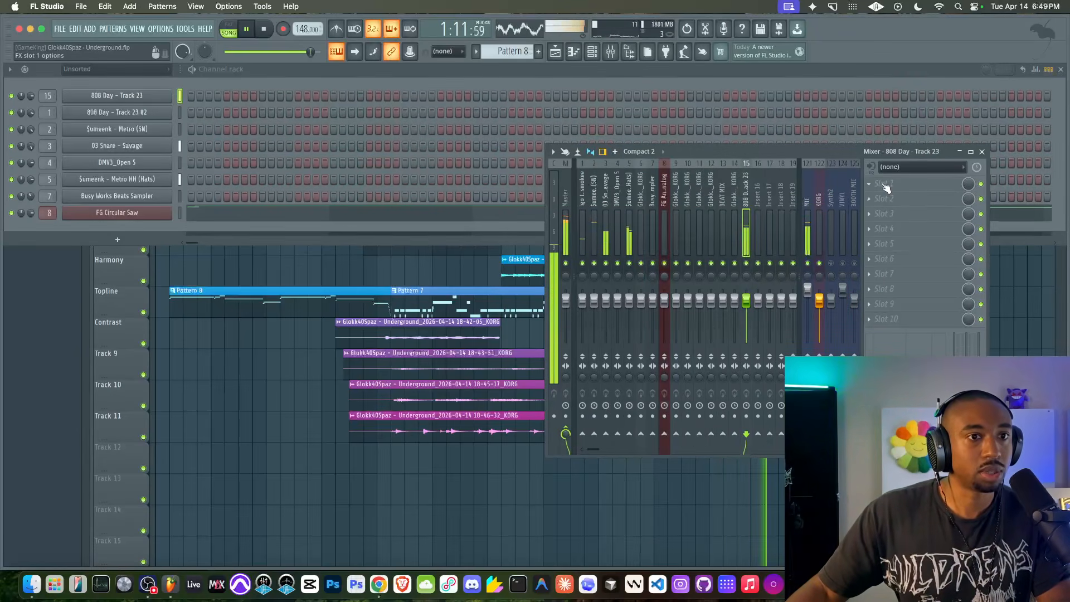
# Add Busy Works Beats 808 to the 808 track's first effect slot and loop playback over bars 34 to 50.
pyautogui.click(887, 189)
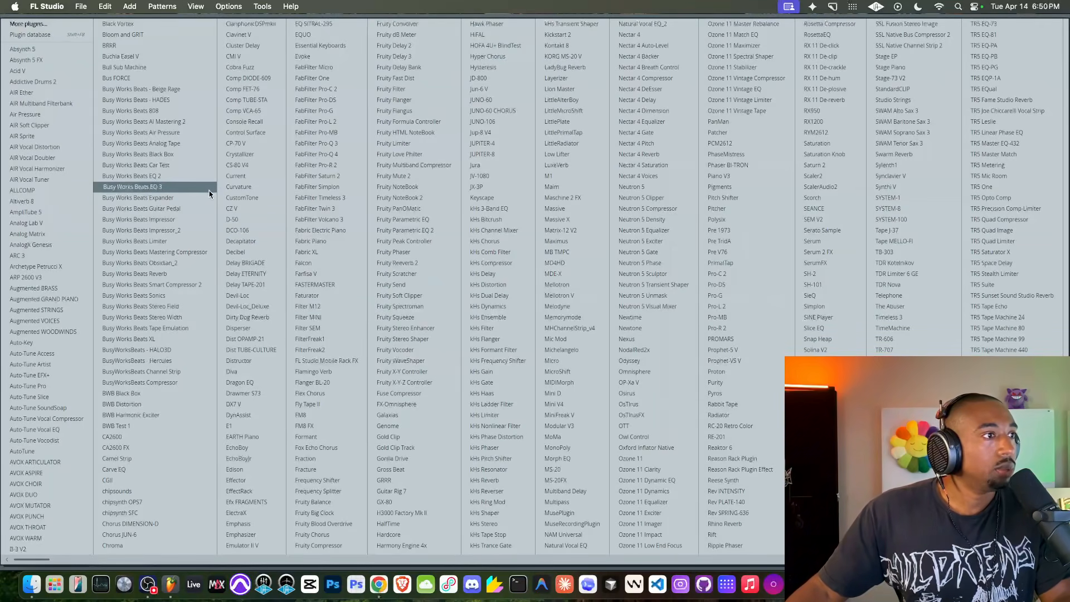
pyautogui.click(188, 111)
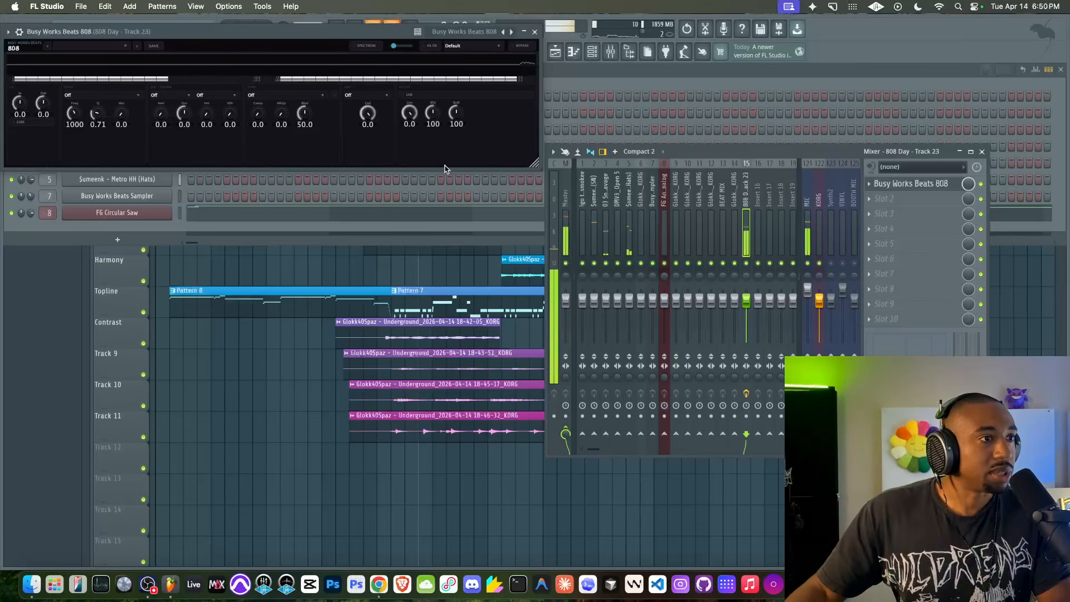
pyautogui.click(443, 263)
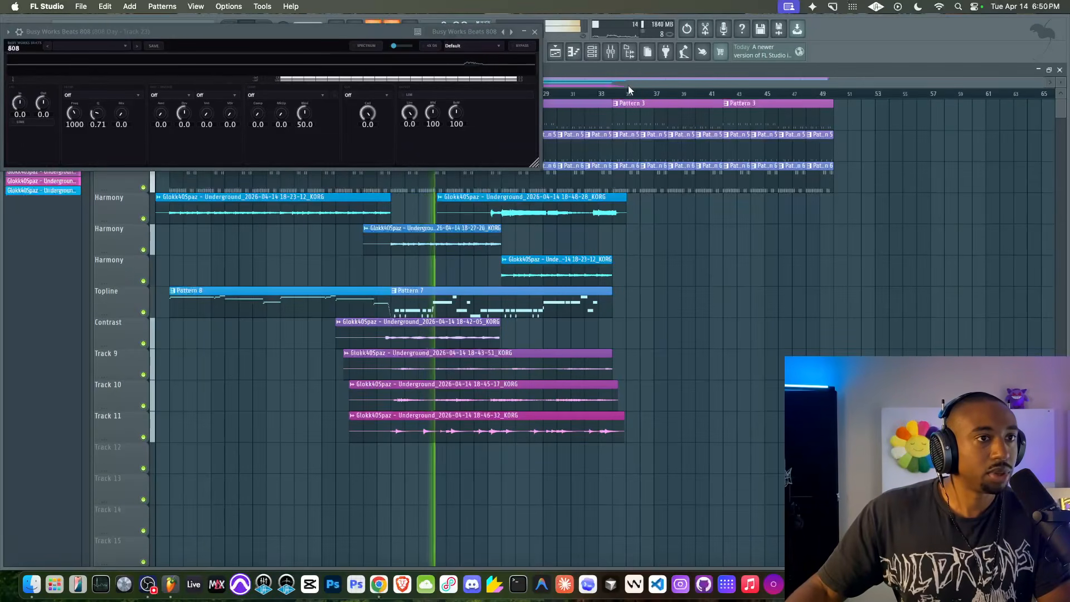
pyautogui.moveTo(613, 95); pyautogui.dragTo(832, 95)
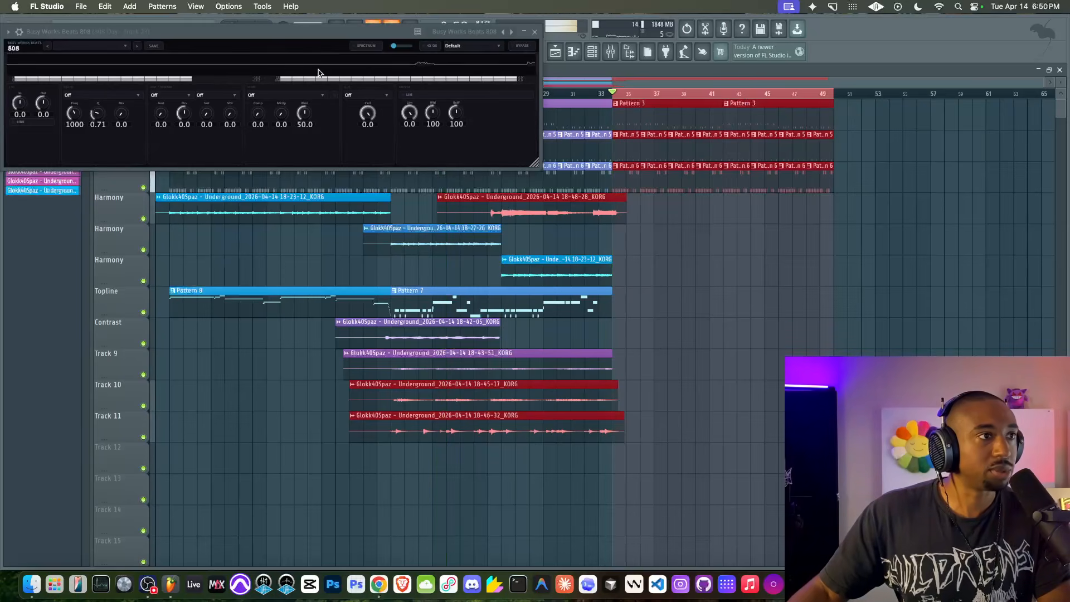
pyautogui.press('space')
# Switch Busy Works Beats 808 to the Sun Energy theme and set its saturation to British at 85.1.
pyautogui.click(473, 46)
pyautogui.click(471, 85)
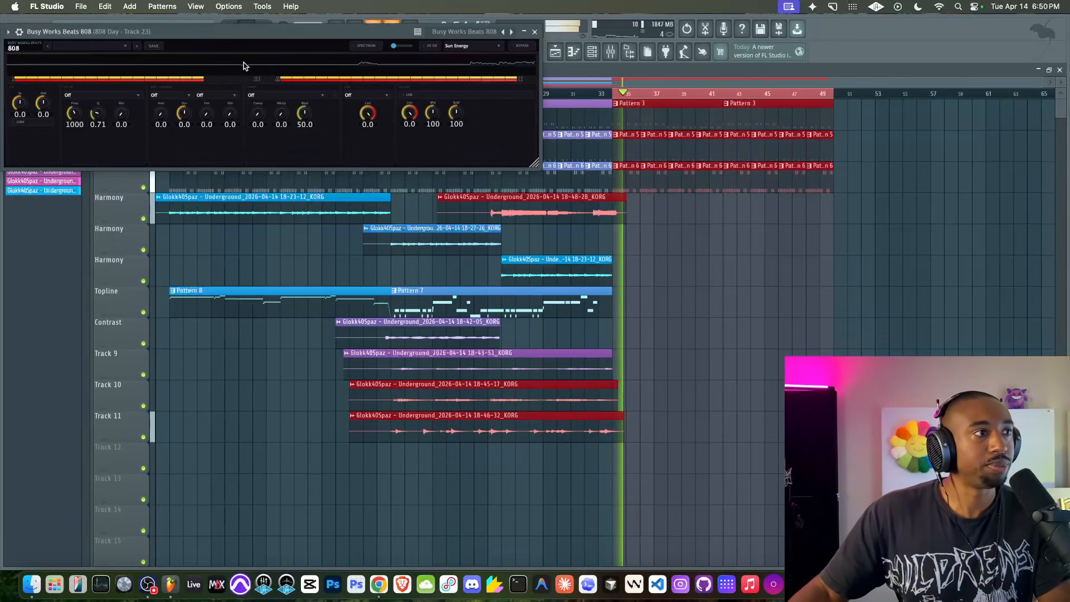
pyautogui.click(167, 95)
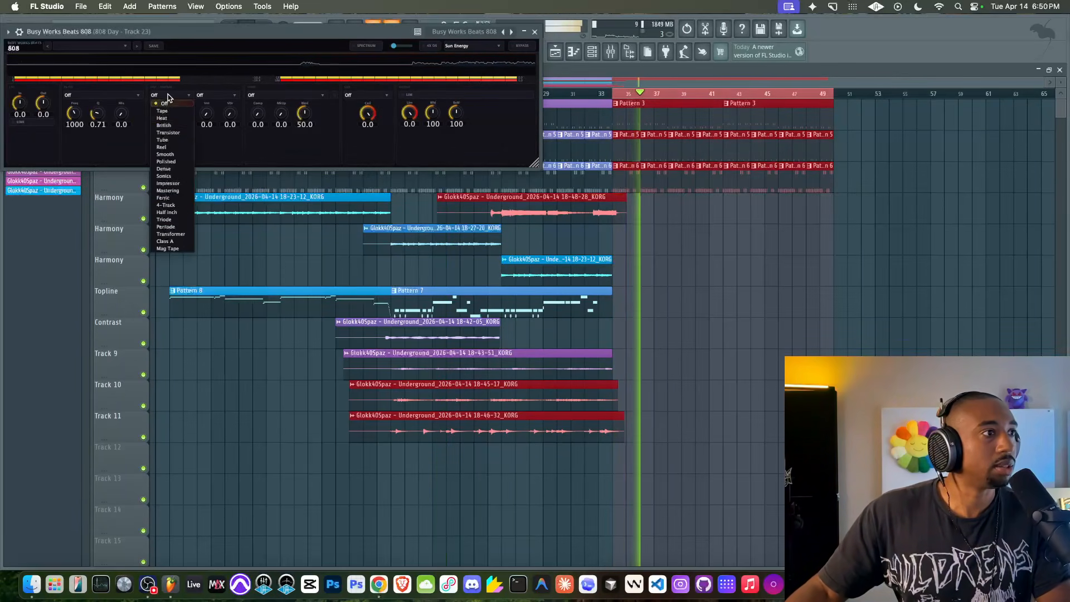
pyautogui.click(166, 126)
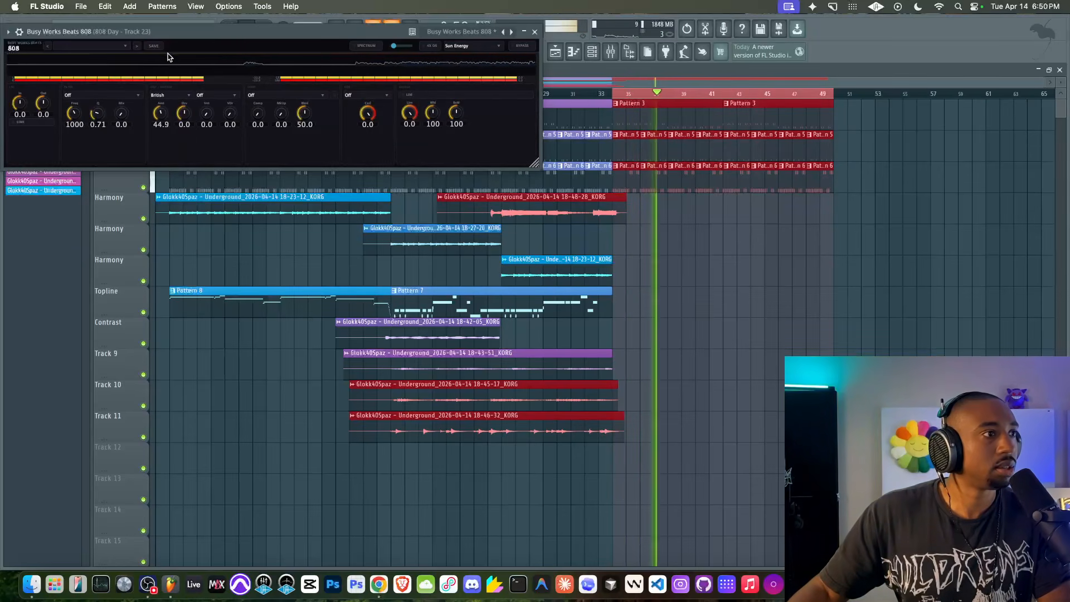
pyautogui.moveTo(161, 127); pyautogui.dragTo(160, 106)
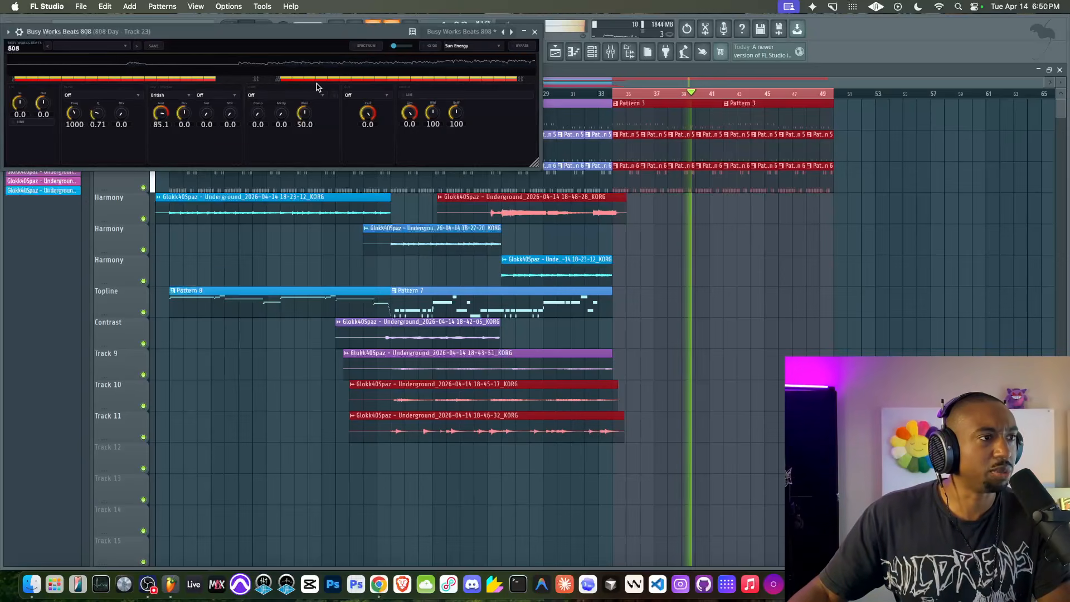
# Try the Deep Sampler mode on the 808 with its knobs at 95.0 and 19.2, and switch the mode back off.
pyautogui.click(215, 95)
pyautogui.click(210, 121)
pyautogui.moveTo(211, 120); pyautogui.dragTo(211, 95)
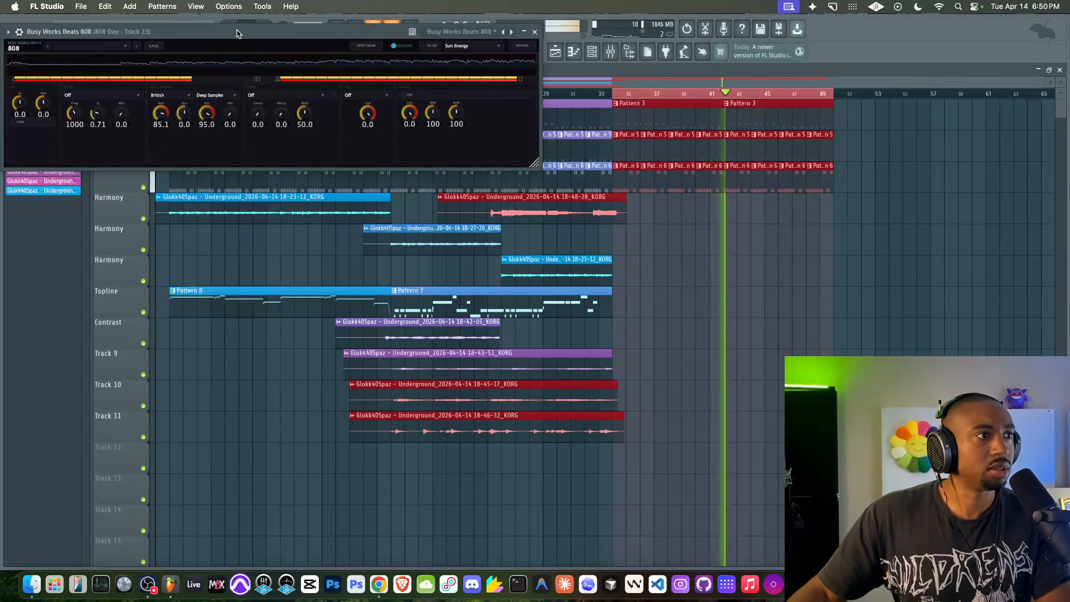
pyautogui.moveTo(233, 114); pyautogui.dragTo(220, 74)
pyautogui.click(214, 96)
pyautogui.click(214, 105)
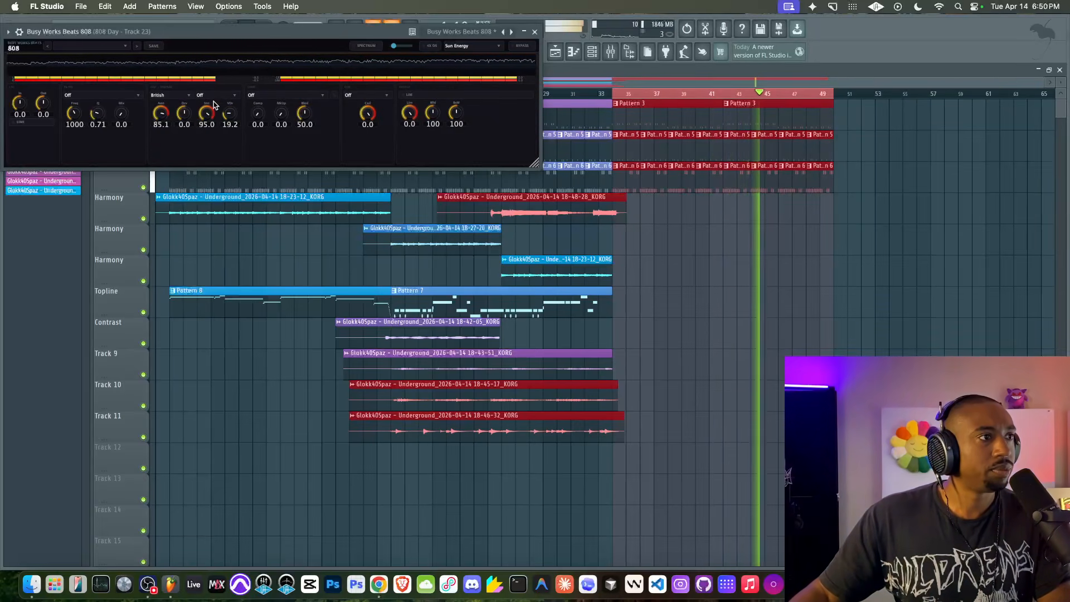
# Set the 808 plugin's filter to BPF and its clipper to Brick at -5.6.
pyautogui.click(93, 96)
pyautogui.click(91, 123)
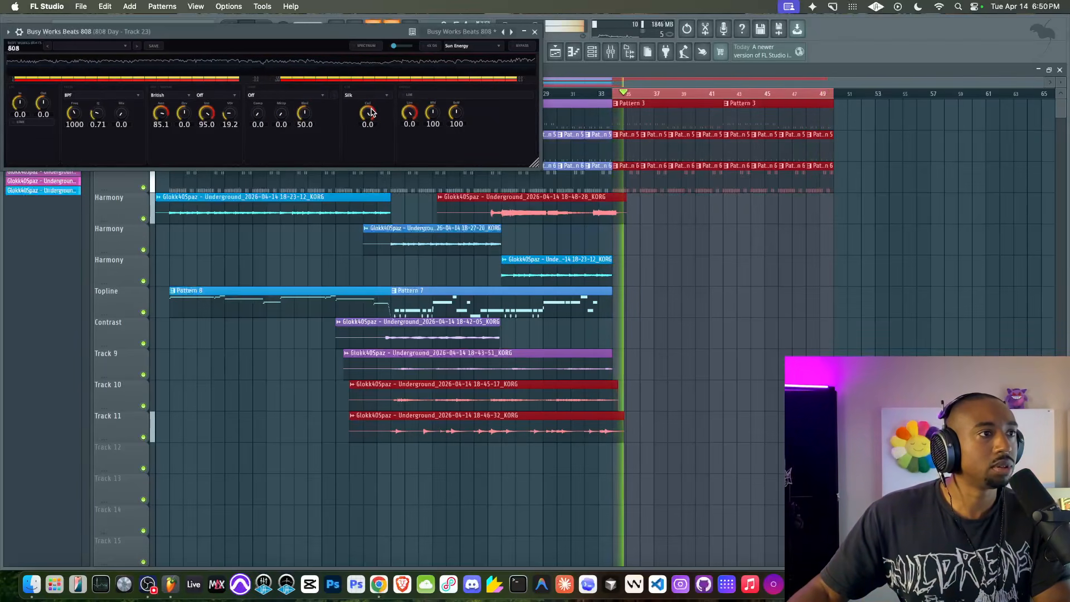
pyautogui.click(355, 118)
pyautogui.click(361, 95)
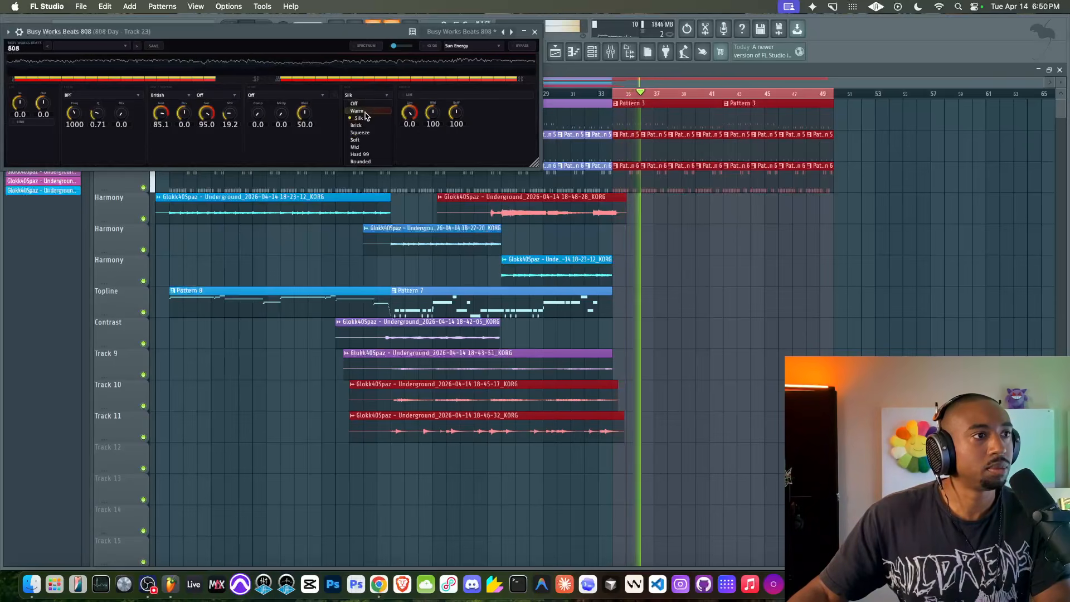
pyautogui.click(367, 127)
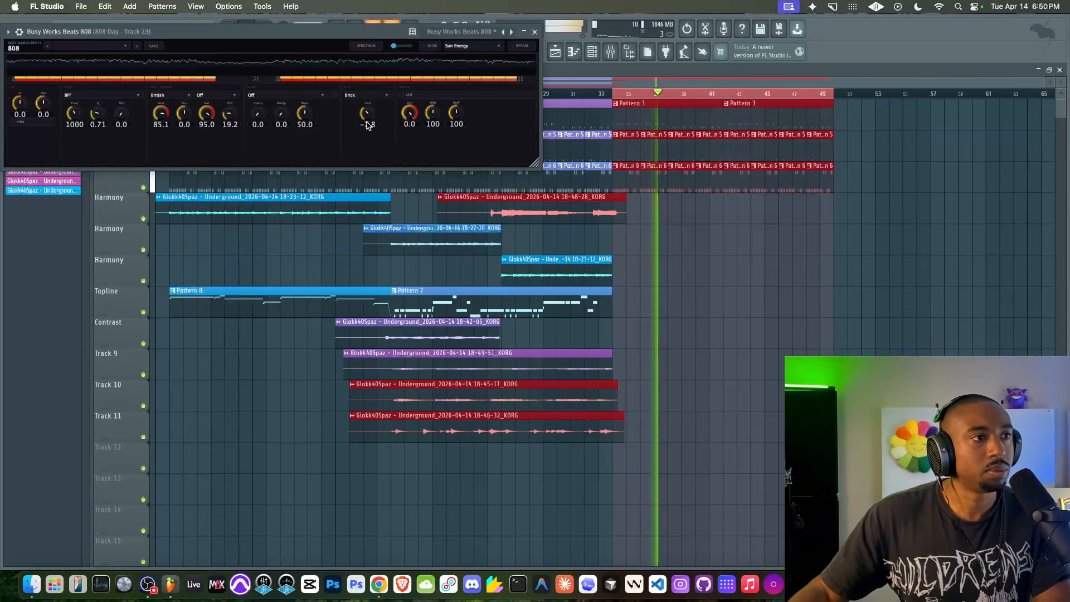
pyautogui.moveTo(367, 118); pyautogui.dragTo(372, 107)
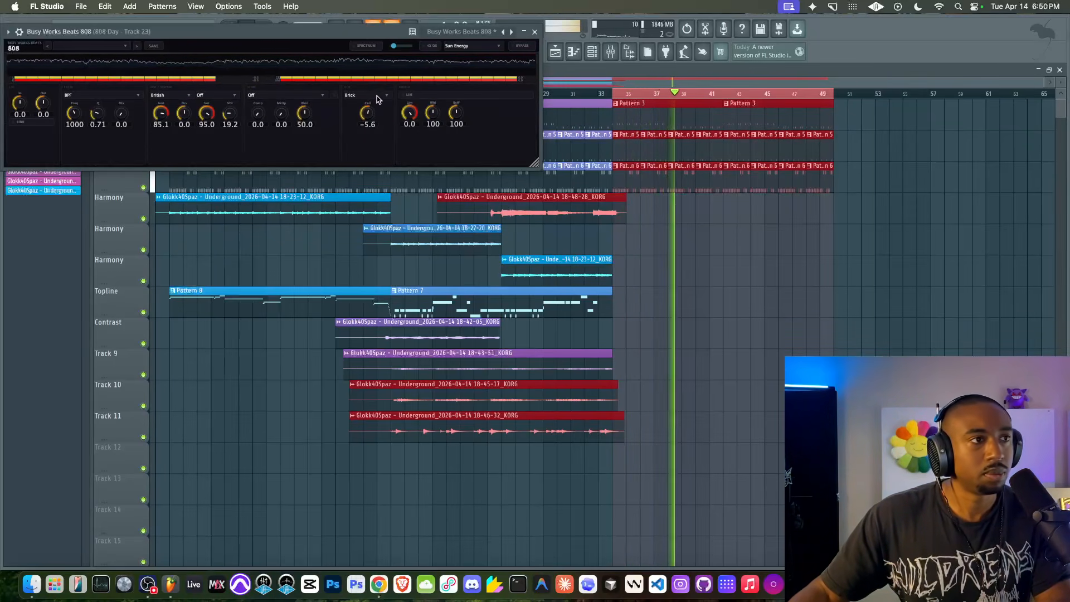
# Raise the 808 plugin's input and the British section's second knob to 4.3, compare with bypass, and close the plugin.
pyautogui.moveTo(20, 102); pyautogui.dragTo(23, 93)
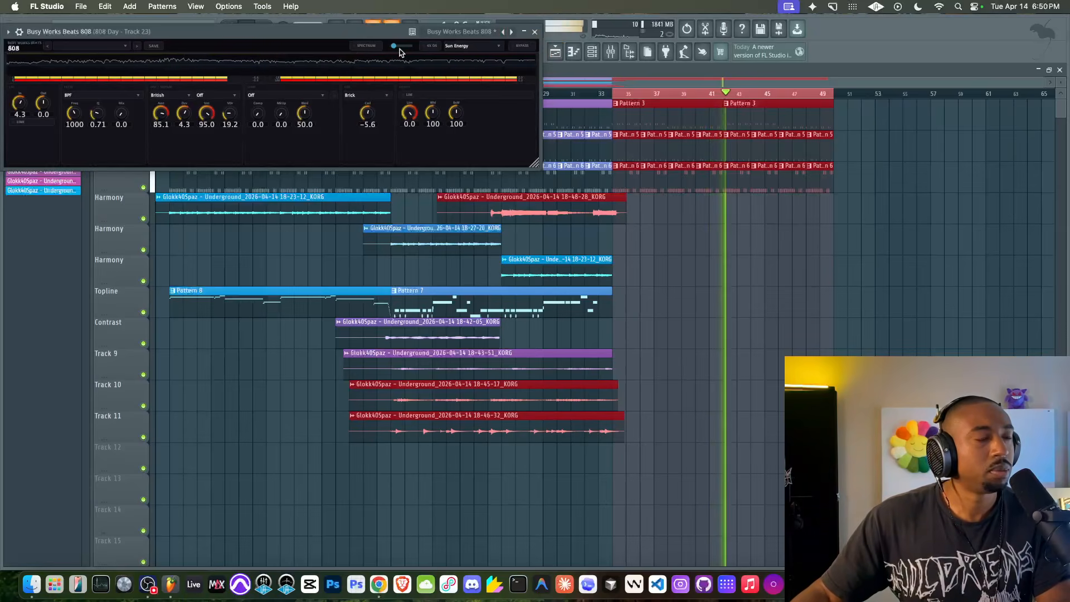
pyautogui.click(522, 46)
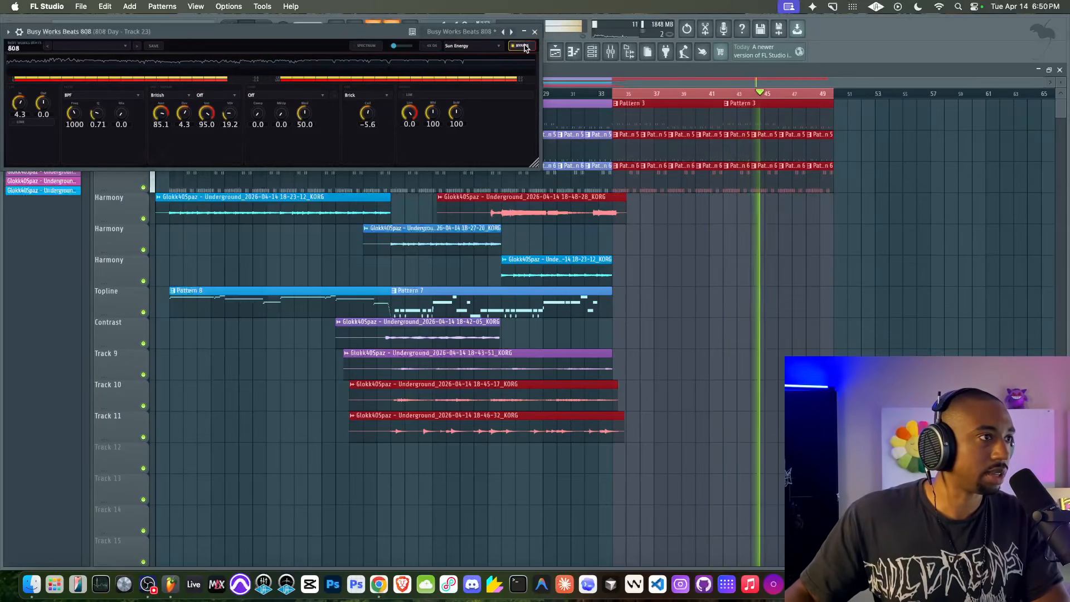
pyautogui.click(525, 47)
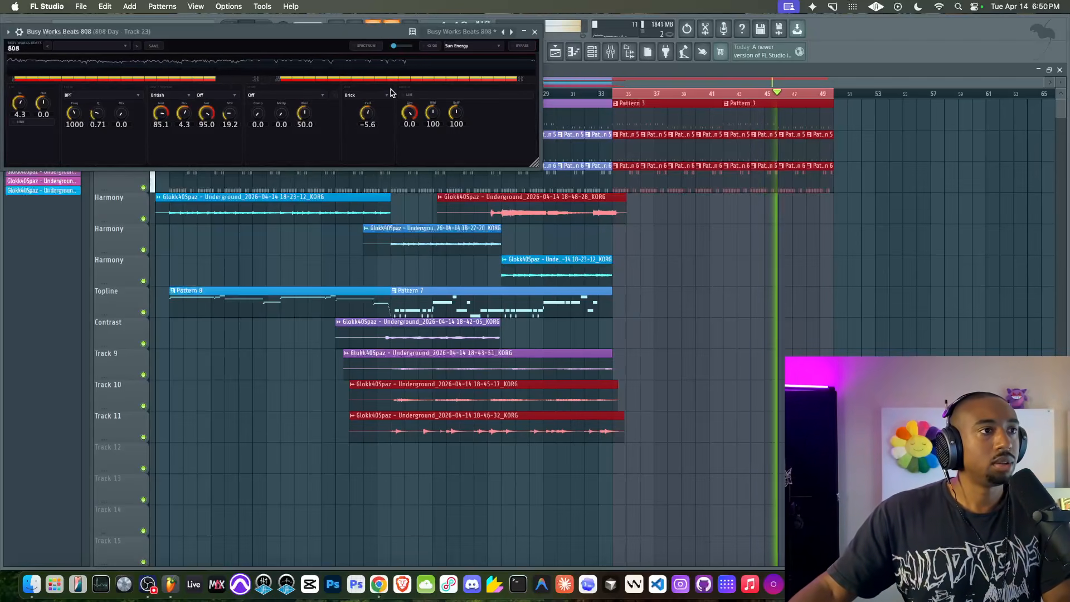
pyautogui.click(535, 32)
pyautogui.press('super+d')
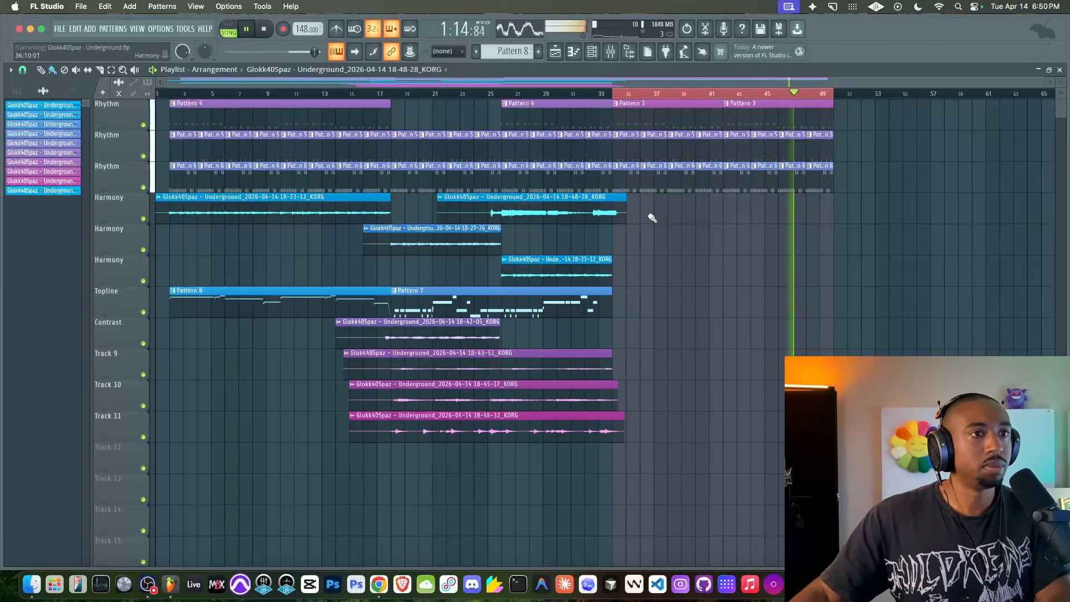
pyautogui.click(594, 56)
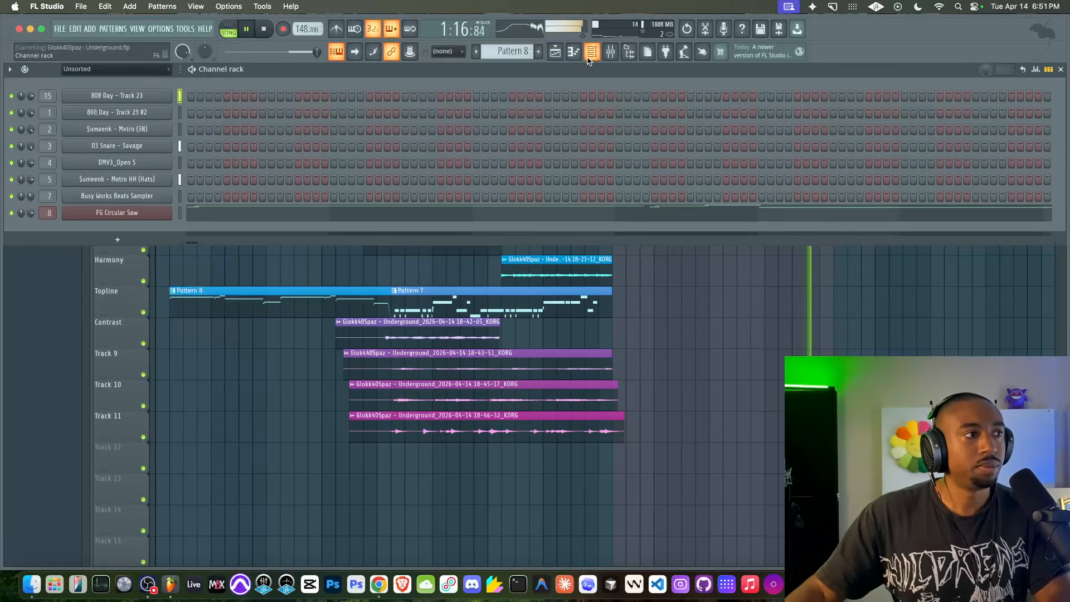
pyautogui.rightClick(685, 287)
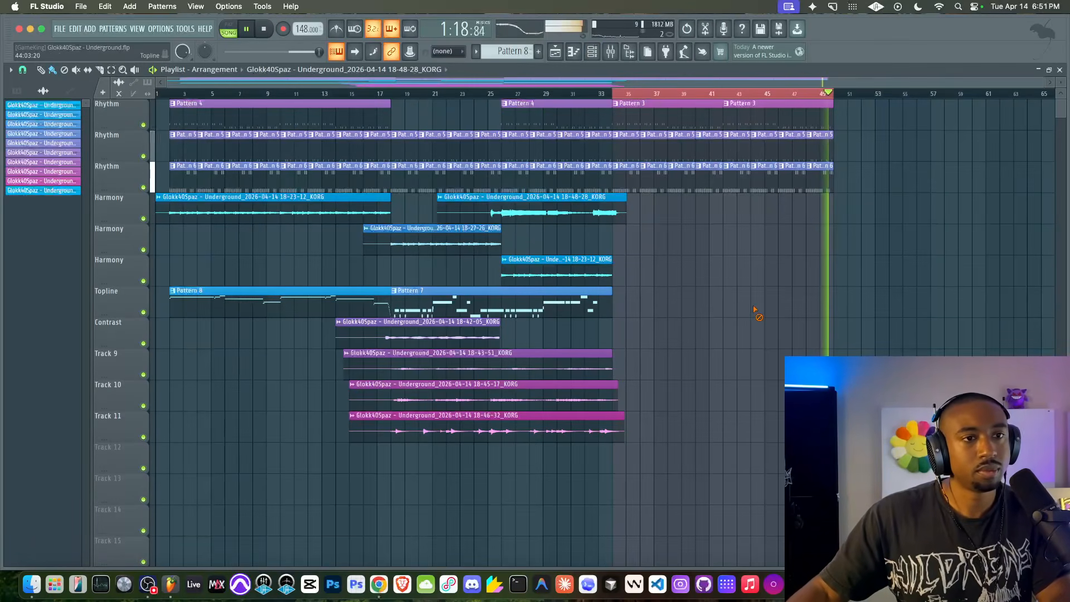
pyautogui.click(599, 58)
pyautogui.rightClick(676, 365)
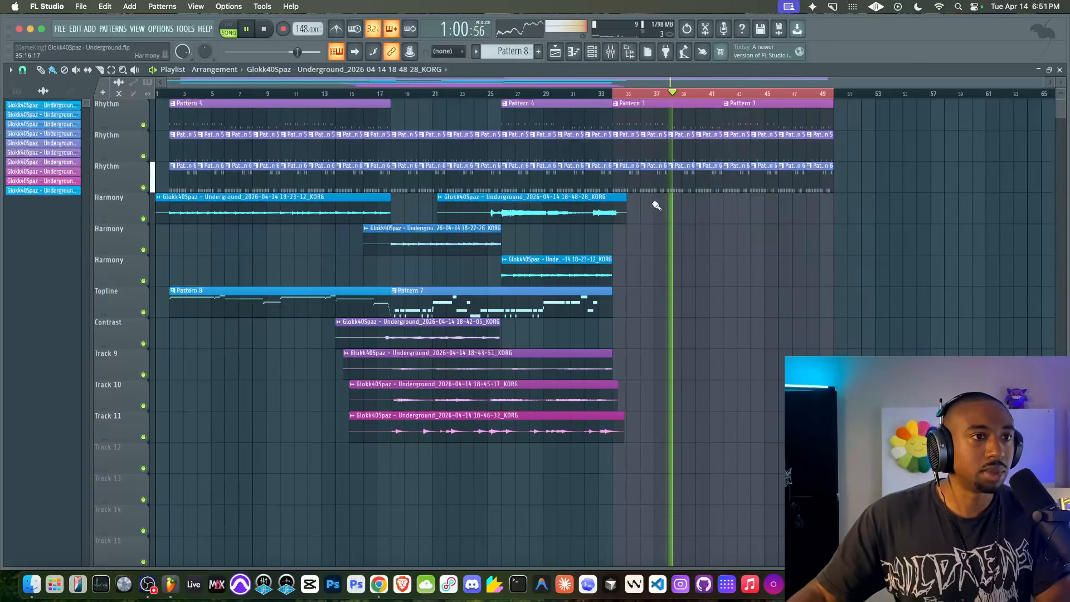
# Select the KORG mixer track and record a new take over bars 32 to 51.
pyautogui.press('F9')
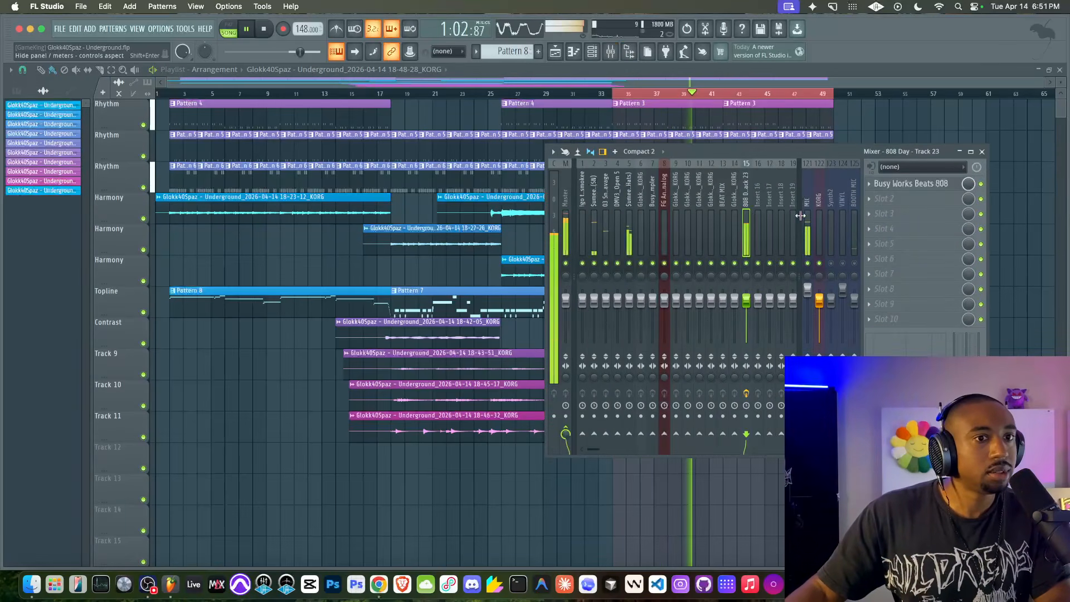
pyautogui.click(819, 225)
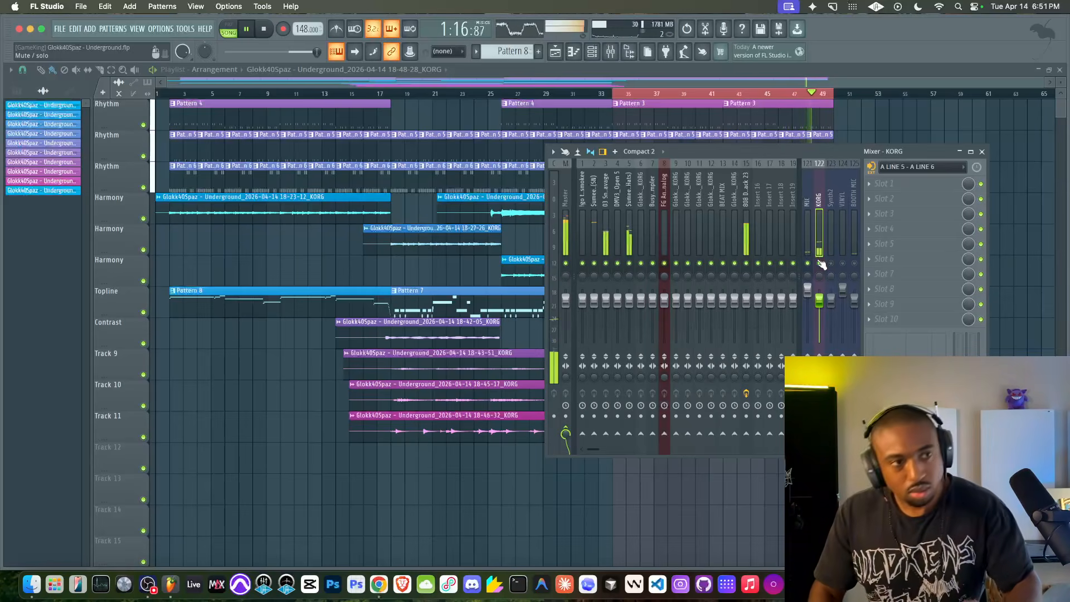
pyautogui.moveTo(589, 96); pyautogui.dragTo(844, 103)
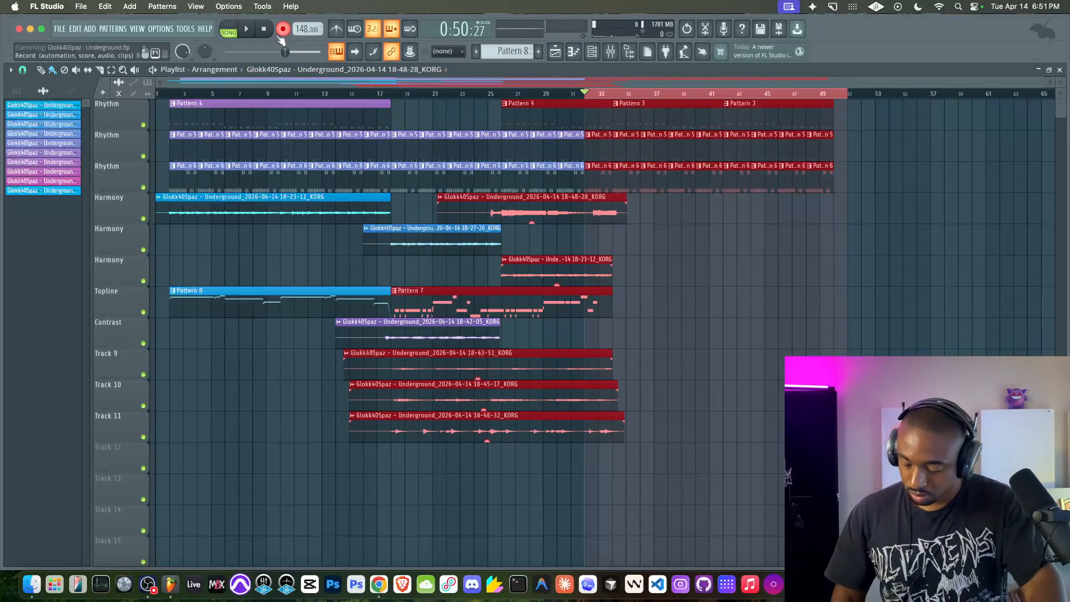
pyautogui.press('space')
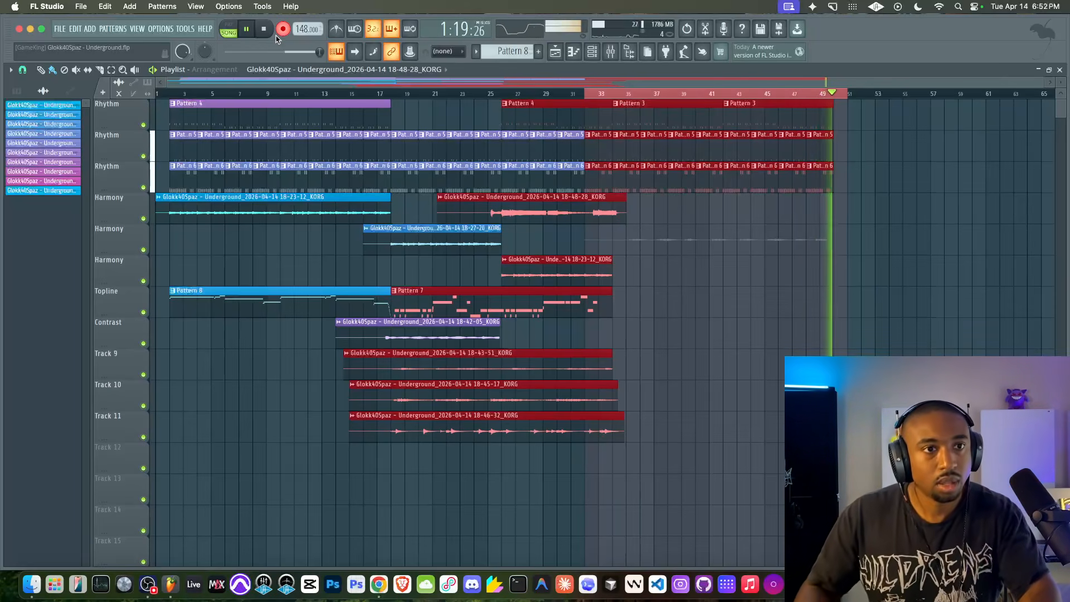
pyautogui.press('space')
# Route the newly recorded KORG take to free mixer track 16 and save the project.
pyautogui.doubleClick(643, 242)
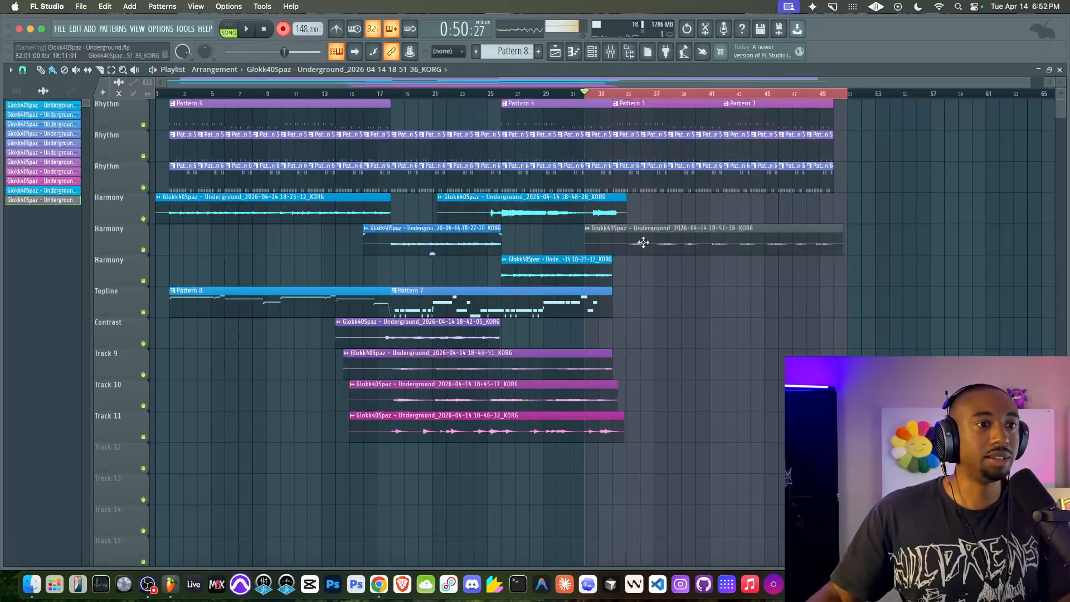
pyautogui.press('super+l')
pyautogui.press('super+s')
pyautogui.rightClick(588, 488)
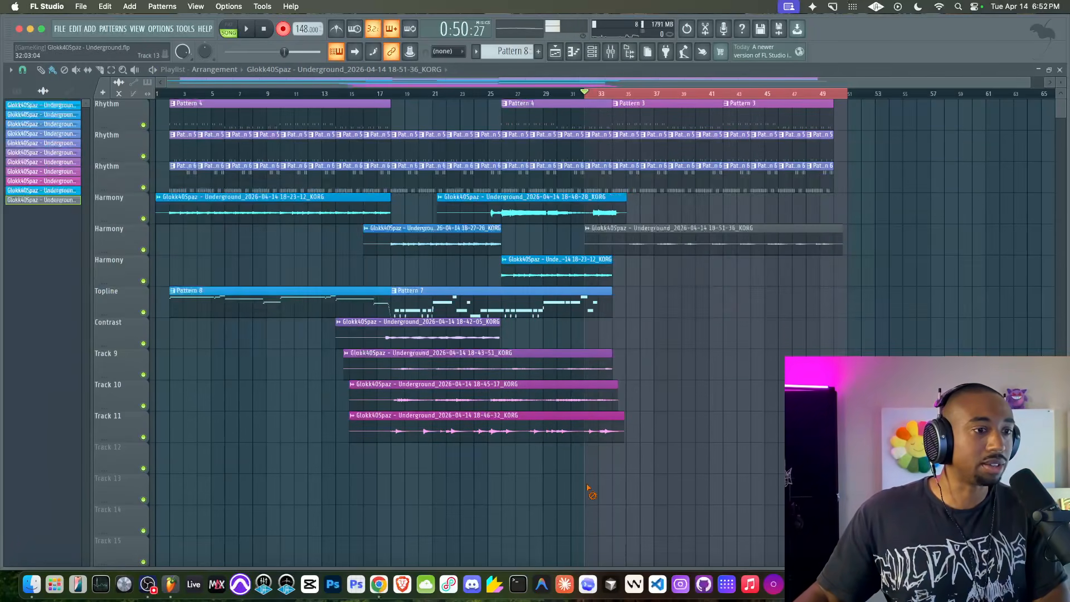
# Record another KORG take in the playlist from bar 32 to about bar 50.
pyautogui.click(610, 61)
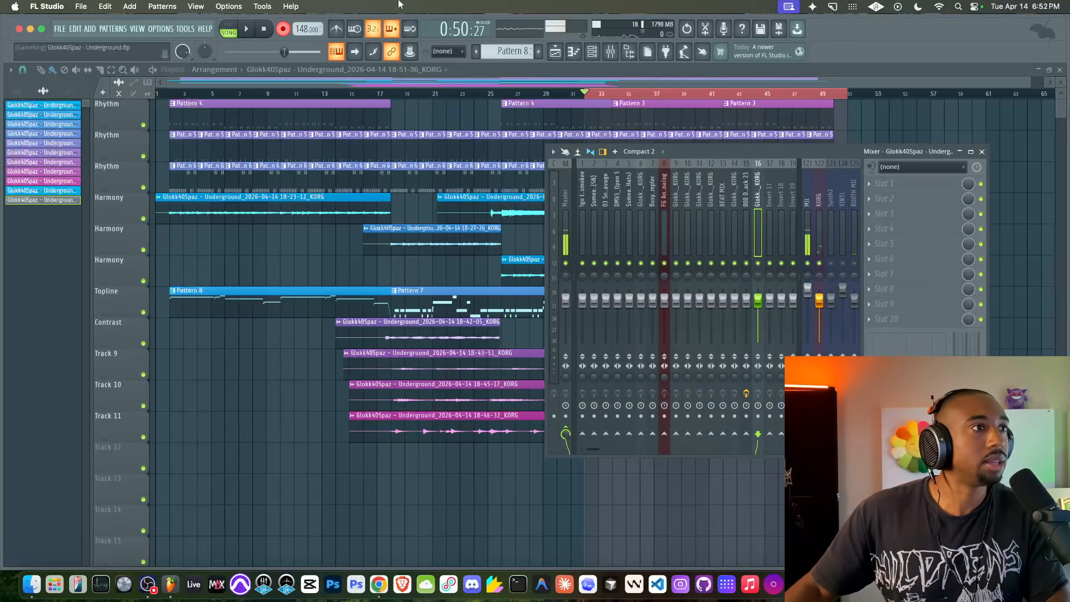
pyautogui.click(246, 28)
pyautogui.press('F9')
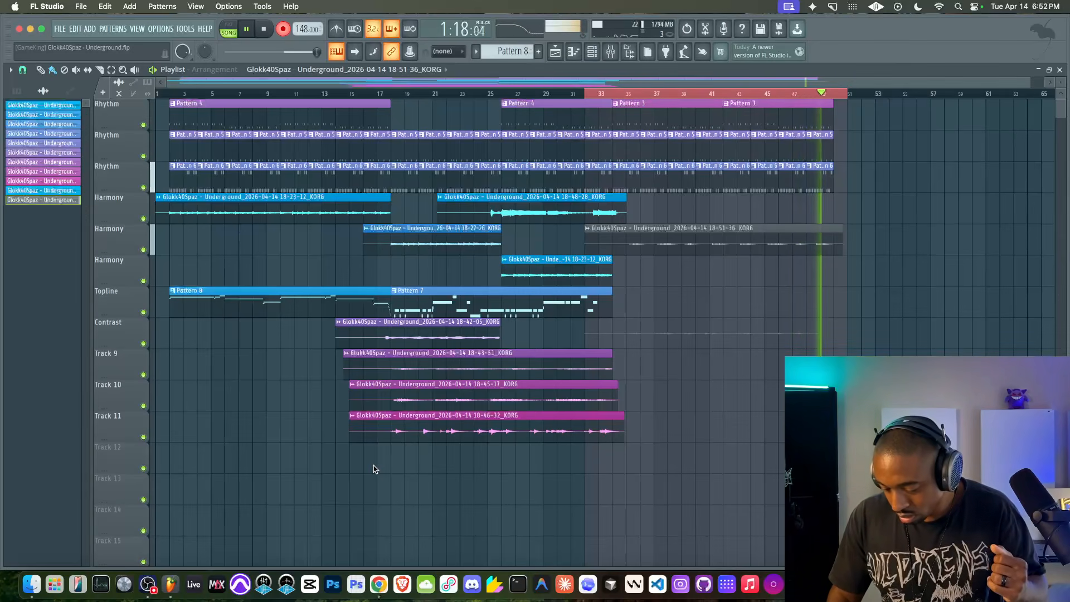
pyautogui.press('space')
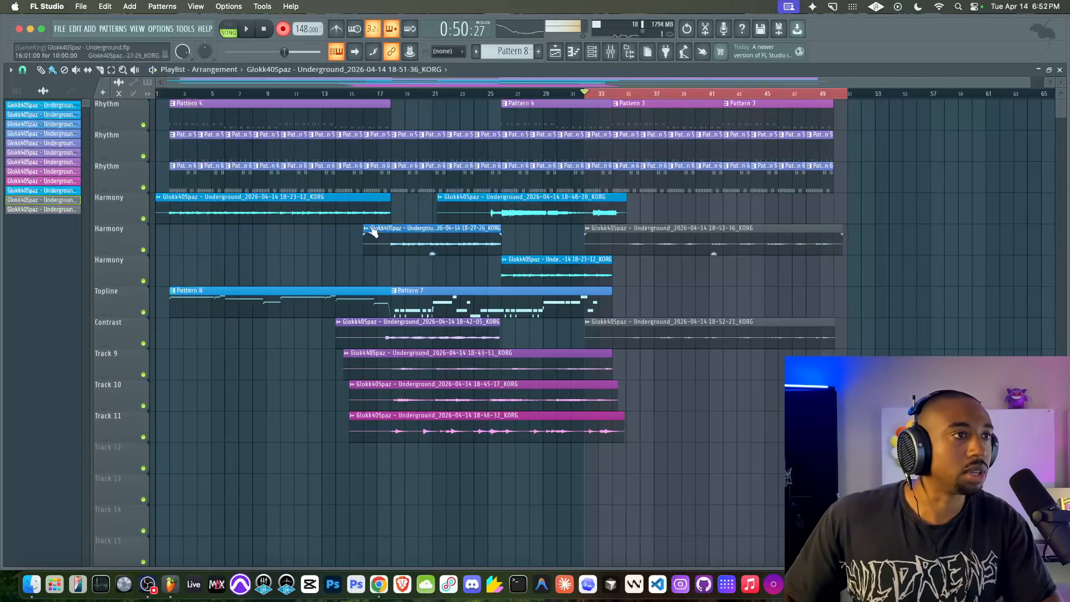
# Route the newest KORG take to free mixer track 17 and start playback of the later section.
pyautogui.doubleClick(647, 338)
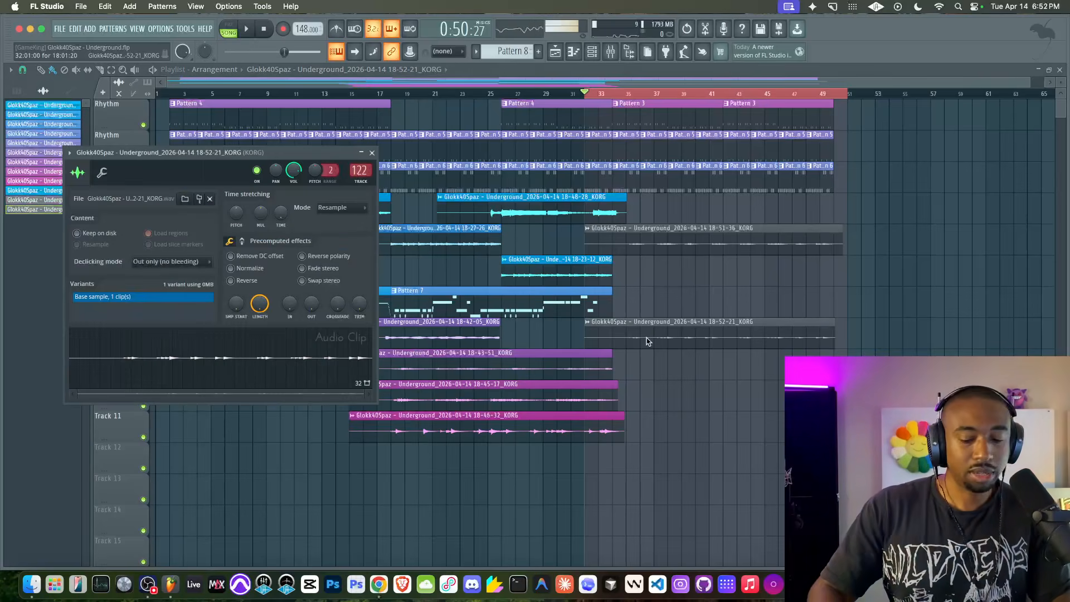
pyautogui.press('F9')
pyautogui.rightClick(578, 504)
pyautogui.press('space')
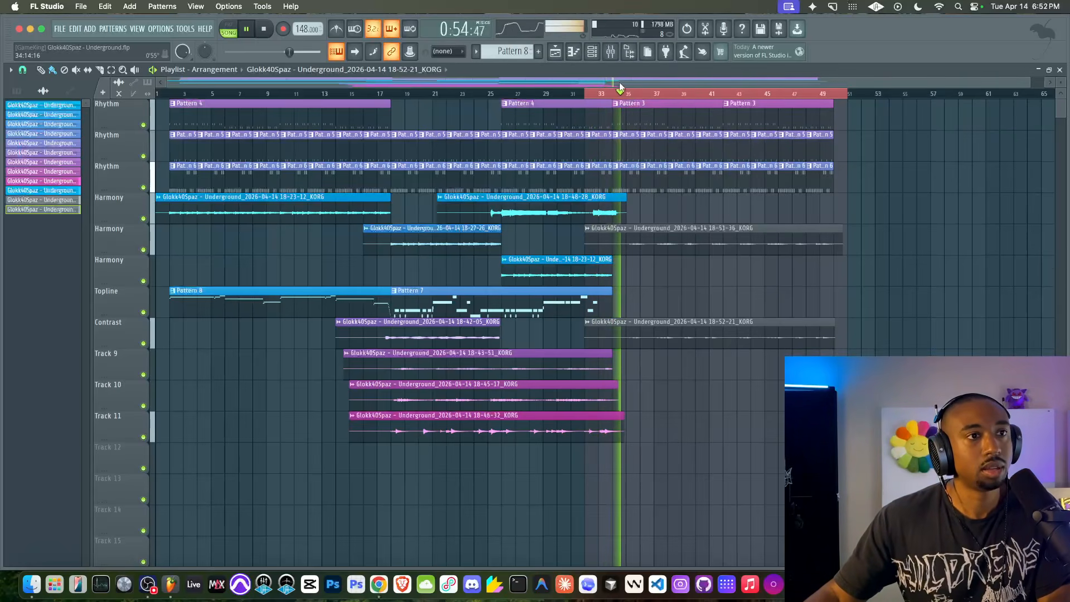
# Set the channel rack to display all channels, return to the playlist, and stop playback.
pyautogui.click(594, 55)
pyautogui.click(106, 68)
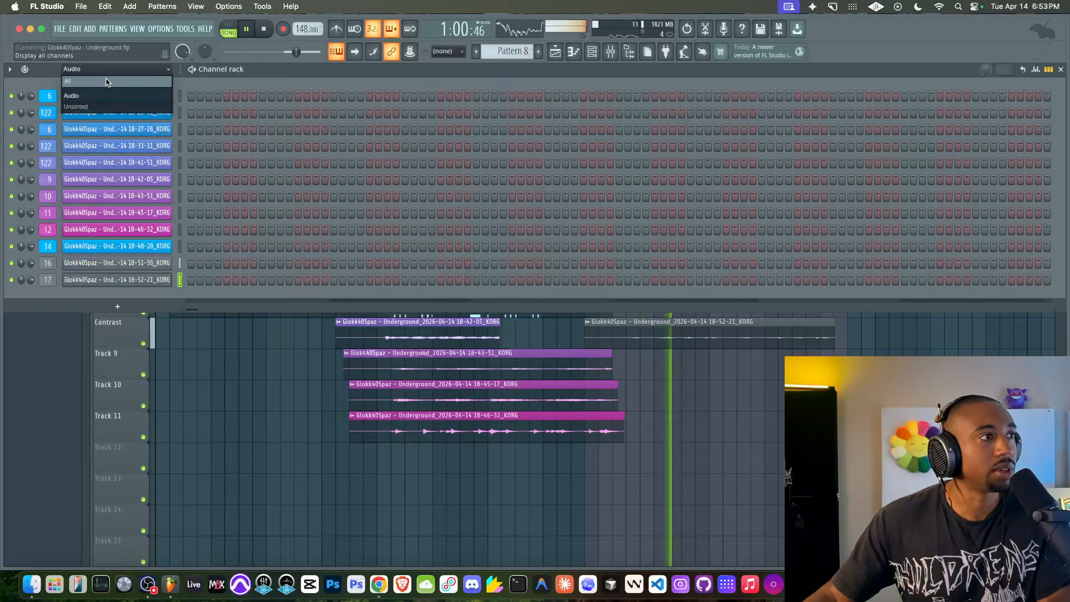
pyautogui.click(103, 101)
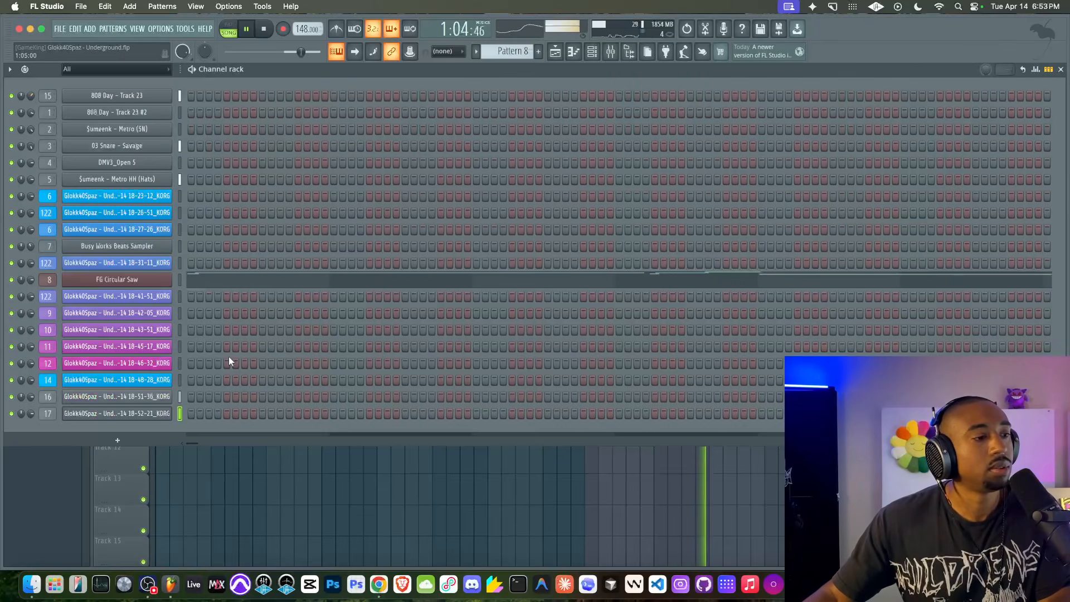
pyautogui.click(283, 457)
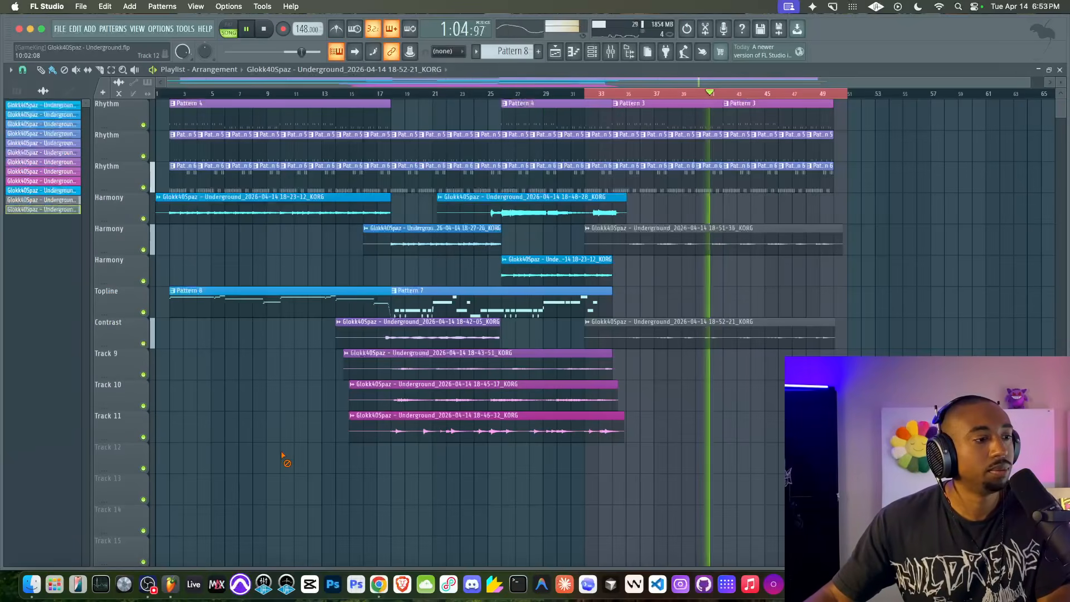
pyautogui.doubleClick(659, 335)
pyautogui.press('Escape')
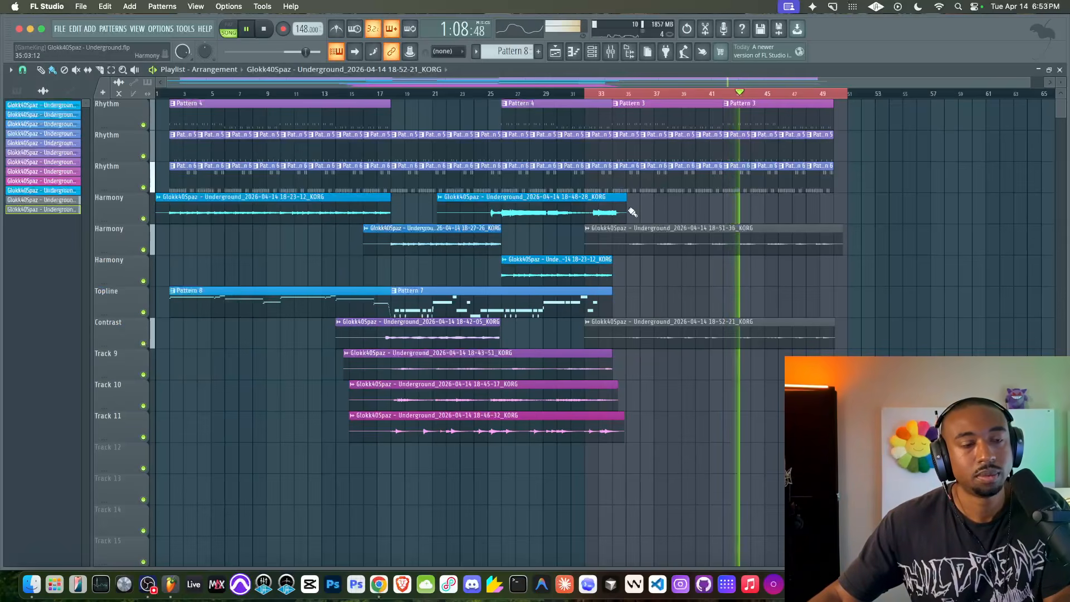
pyautogui.press('space')
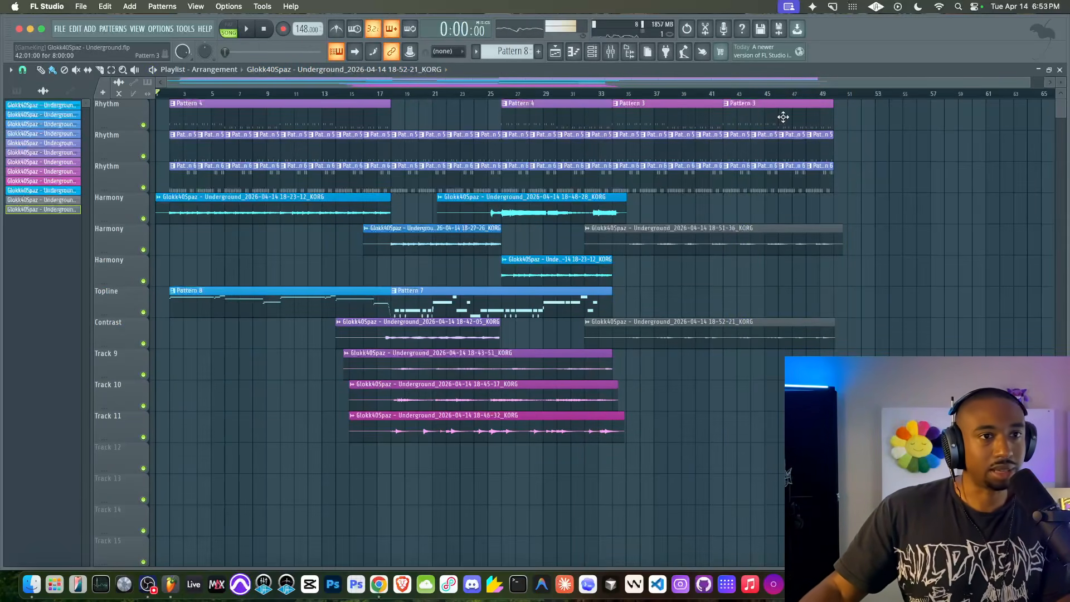
# Mute the drum and 808 pattern clips from bar 34 onward and the two KORG takes starting at bar 32.
pyautogui.moveTo(862, 126); pyautogui.dragTo(630, 354)
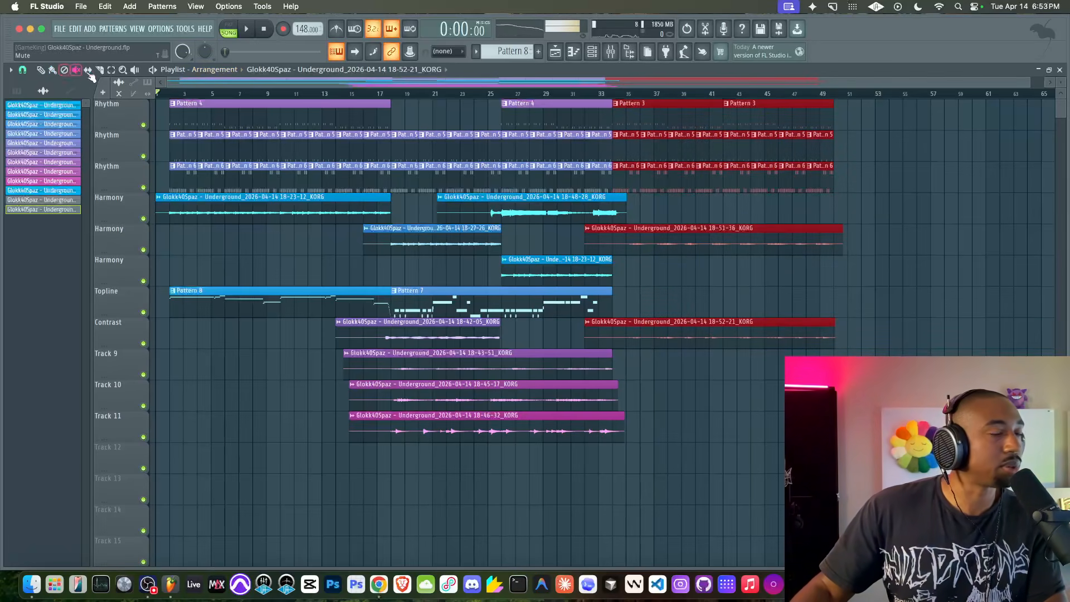
pyautogui.moveTo(648, 125); pyautogui.dragTo(801, 134)
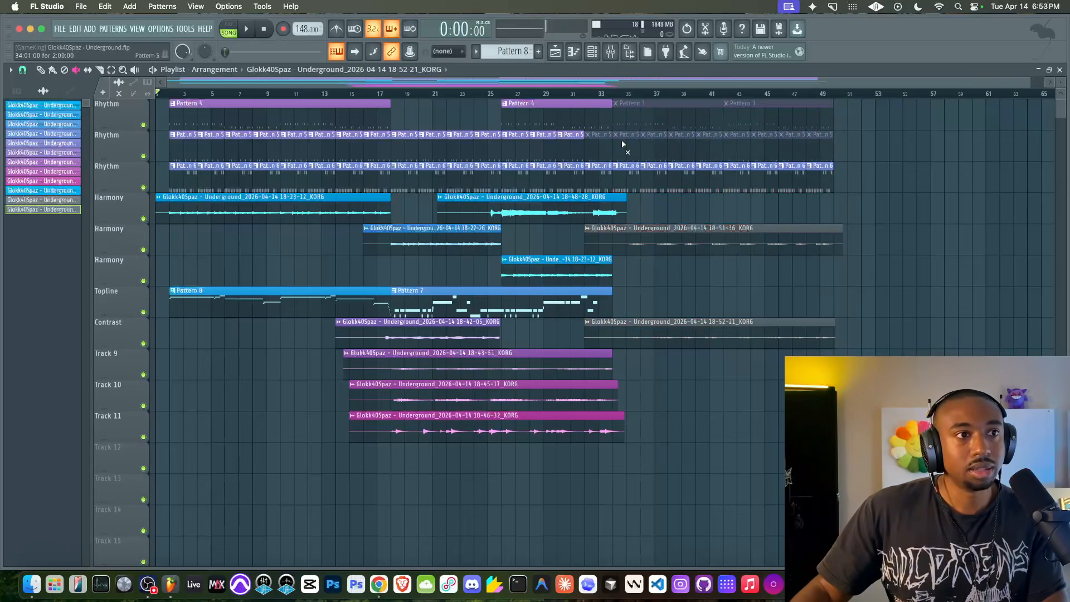
pyautogui.moveTo(880, 178)
pyautogui.mouseDown()
pyautogui.moveTo(834, 247)
pyautogui.moveTo(687, 349)
pyautogui.mouseUp()
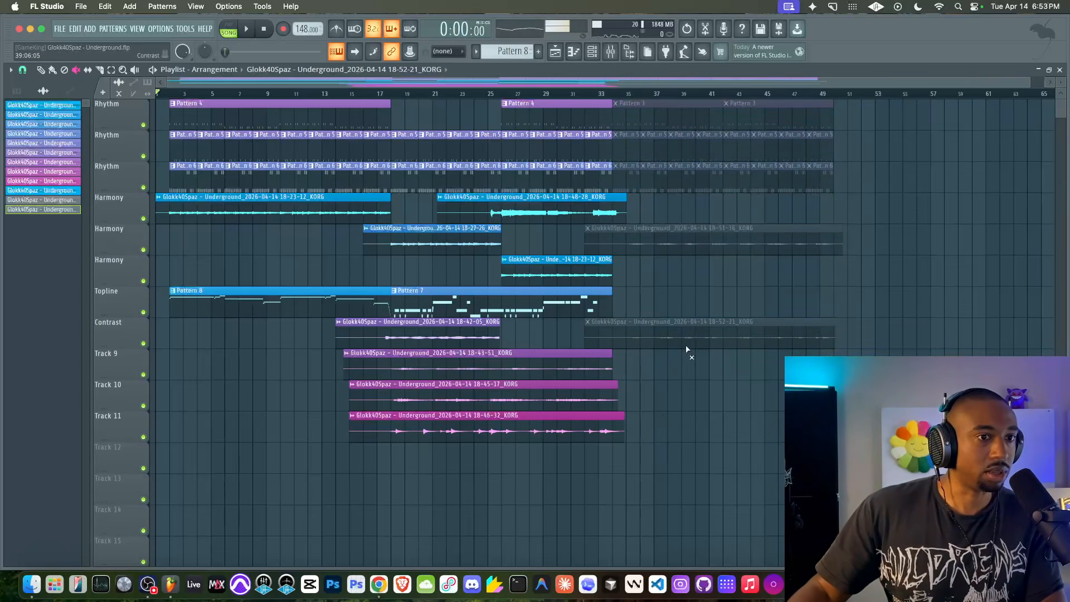
# Play back the arrangement from bar 17 to bar 34.
pyautogui.moveTo(614, 93); pyautogui.dragTo(419, 94)
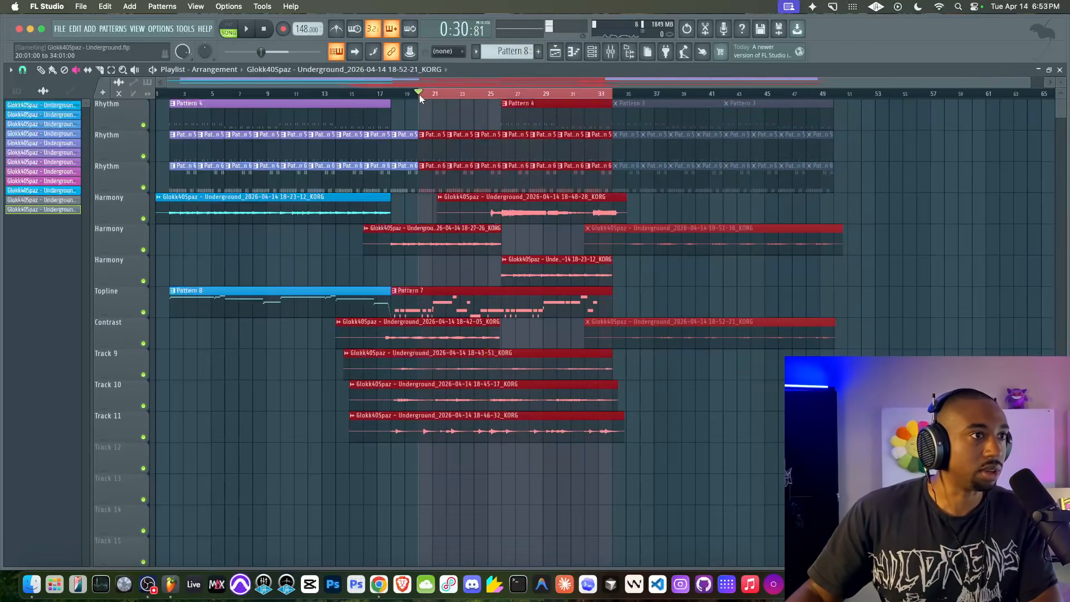
pyautogui.moveTo(614, 96); pyautogui.dragTo(371, 96)
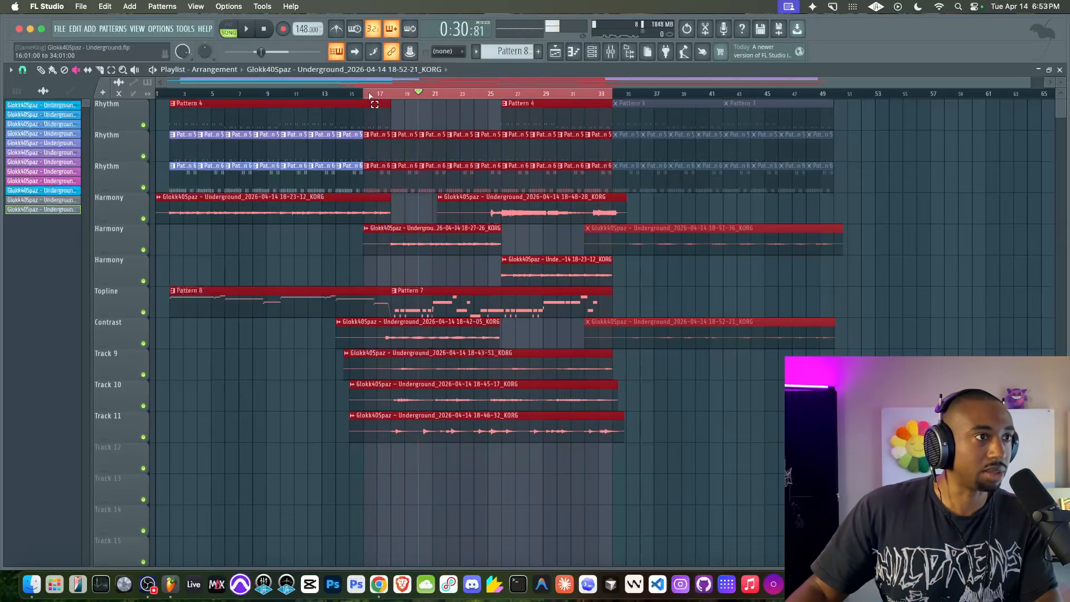
pyautogui.press('space')
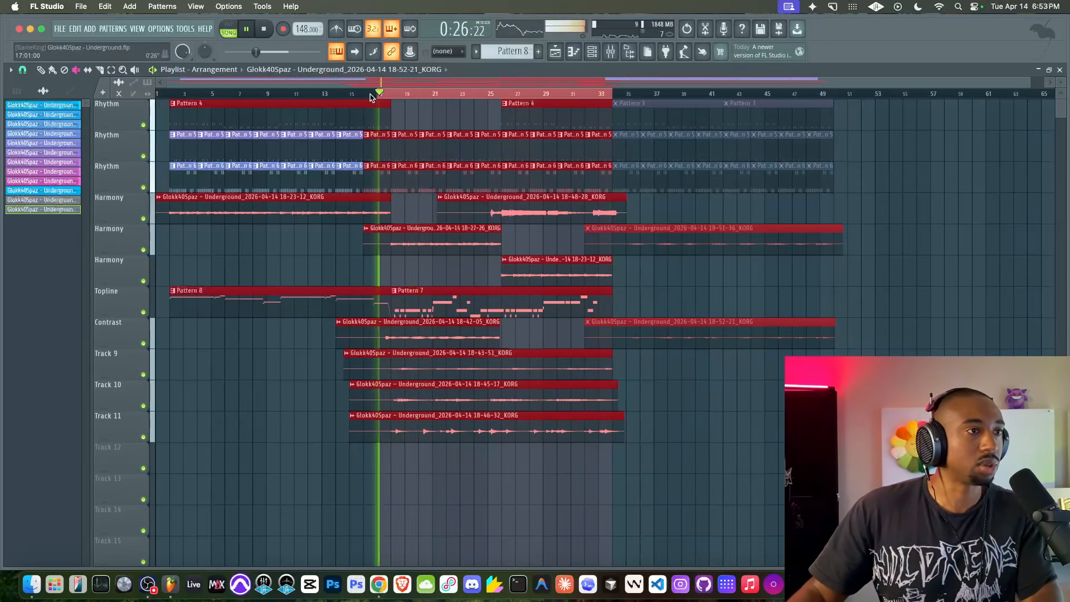
pyautogui.click(418, 276)
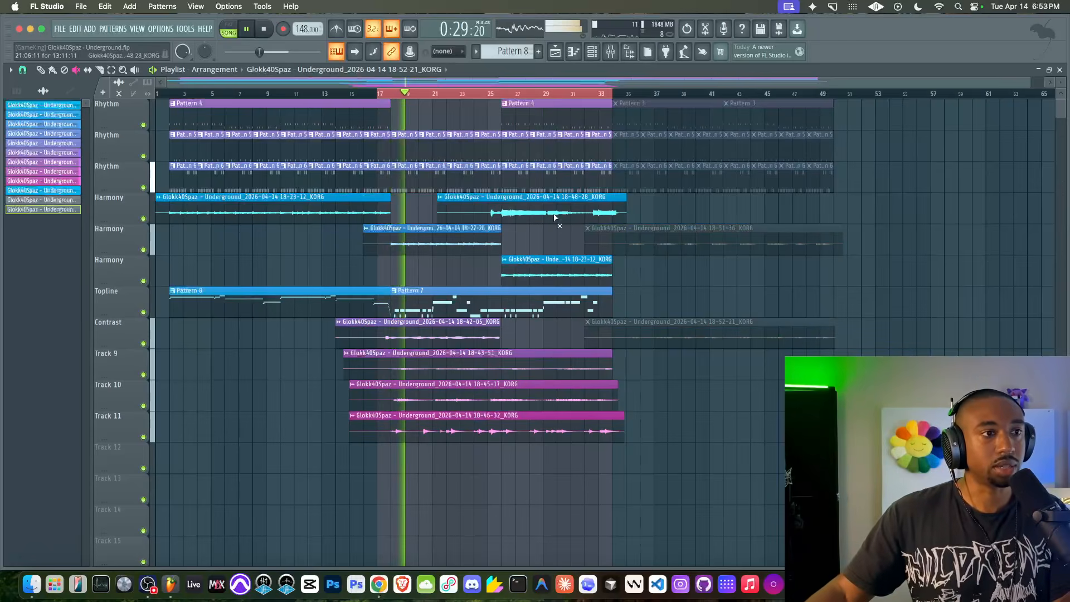
pyautogui.click(489, 208)
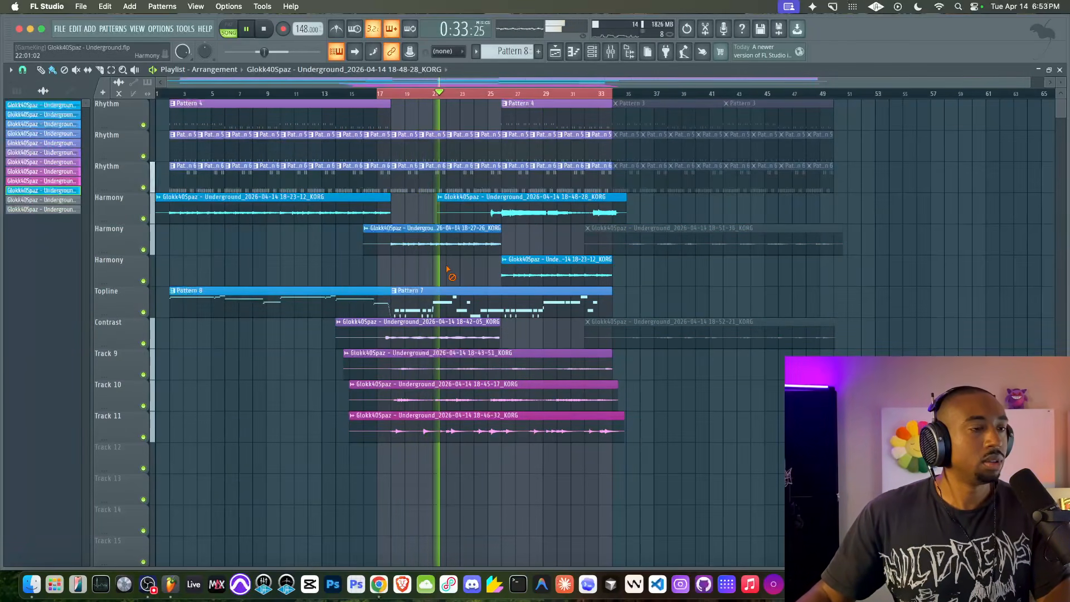
# Rename mixer track 18 as BEAT MIX.
pyautogui.click(611, 53)
pyautogui.click(781, 216)
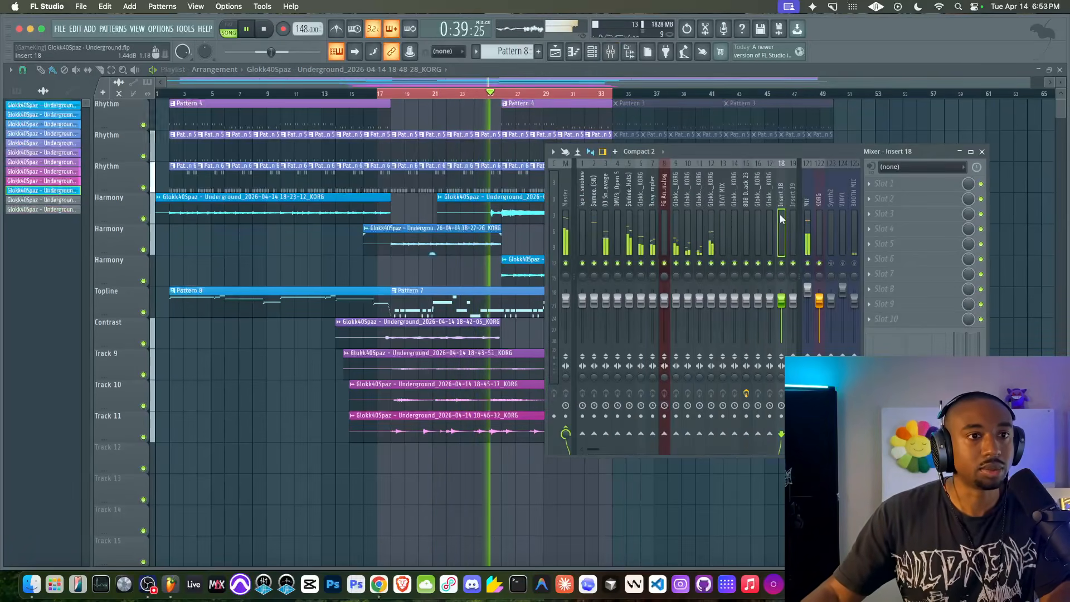
pyautogui.doubleClick(780, 216)
pyautogui.write('BEAT MIX')
pyautogui.press('Return')
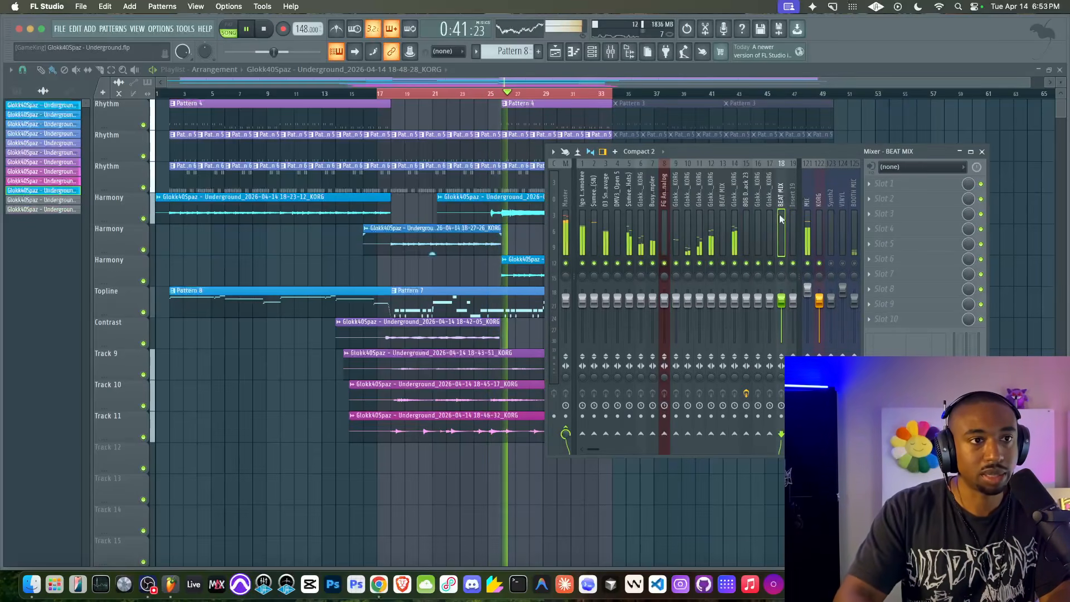
# Route mixer tracks 1 to 17 only to the BEAT MIX track and close the mixer.
pyautogui.moveTo(771, 219); pyautogui.dragTo(582, 222)
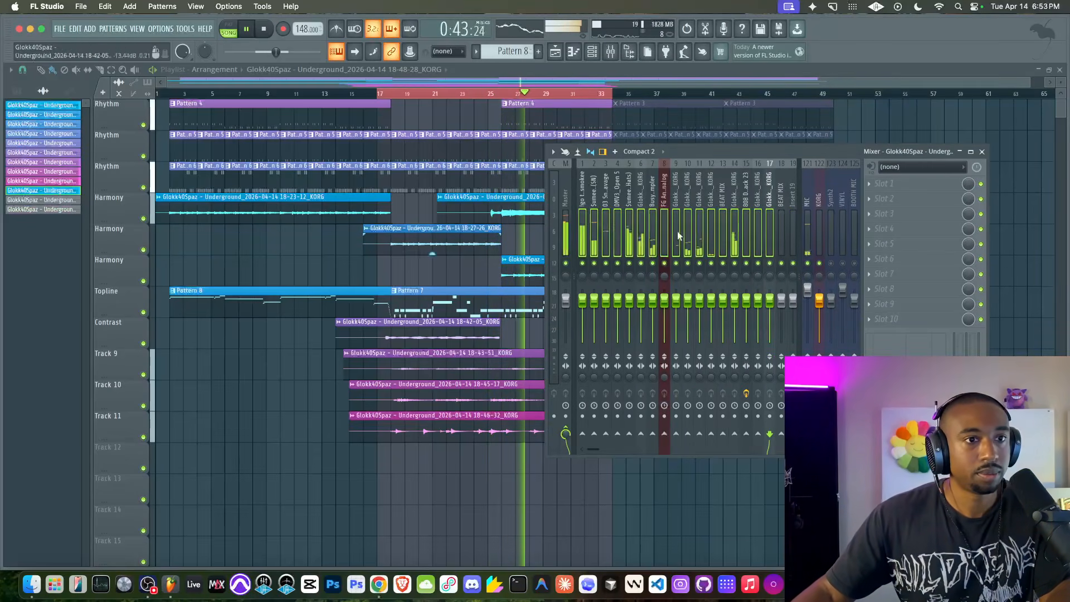
pyautogui.click(781, 434)
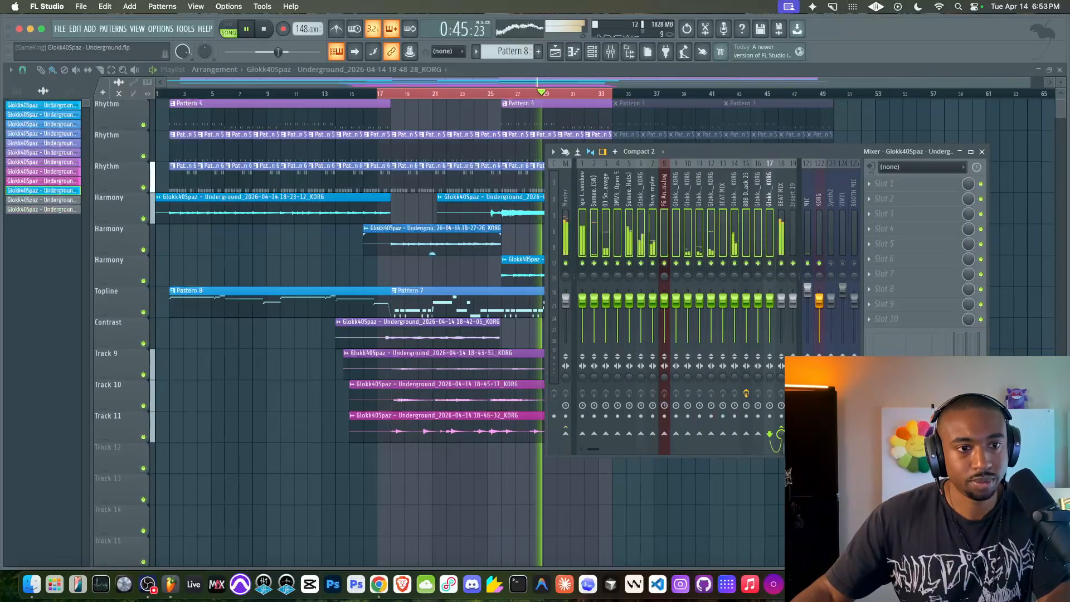
pyautogui.click(782, 227)
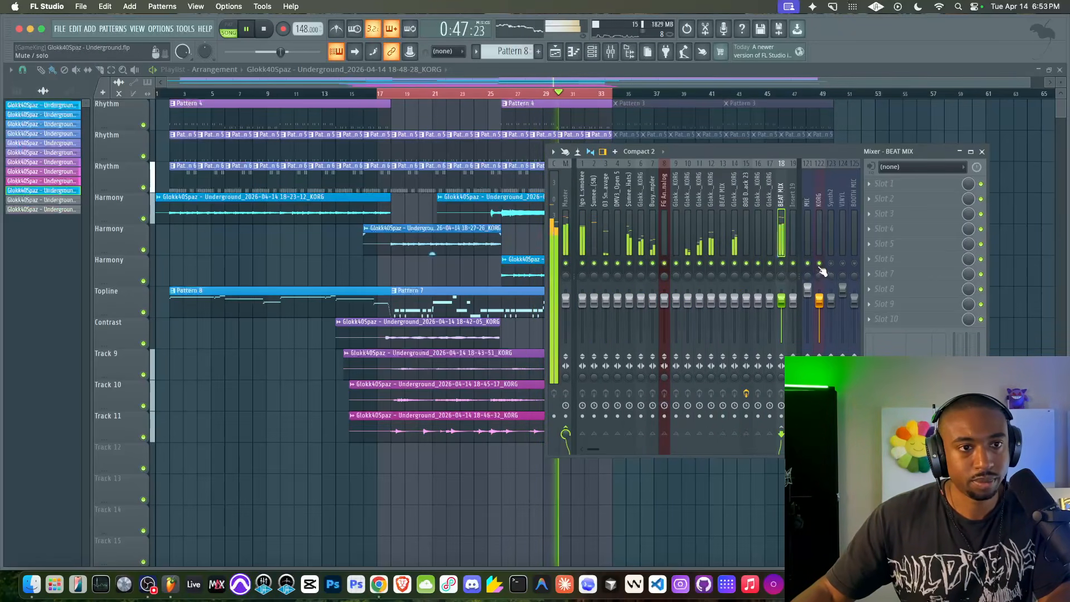
pyautogui.rightClick(643, 488)
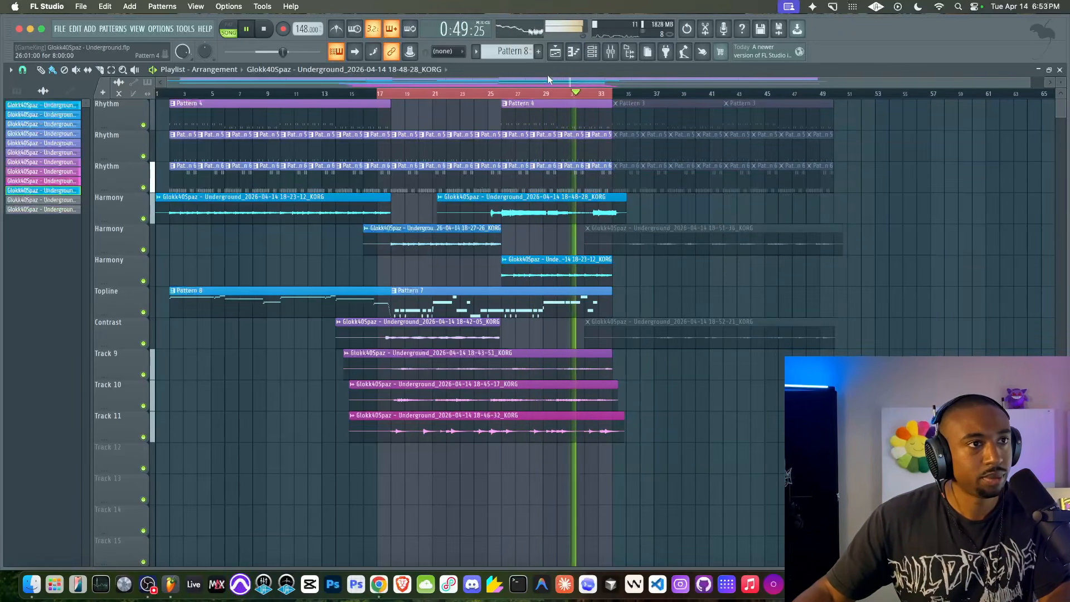
# Set the playlist's time selection to bars 2 to 34 and clear the clip selection.
pyautogui.keyDown('super'); pyautogui.click(539, 96); pyautogui.keyUp('super')
pyautogui.moveTo(610, 93); pyautogui.dragTo(163, 102)
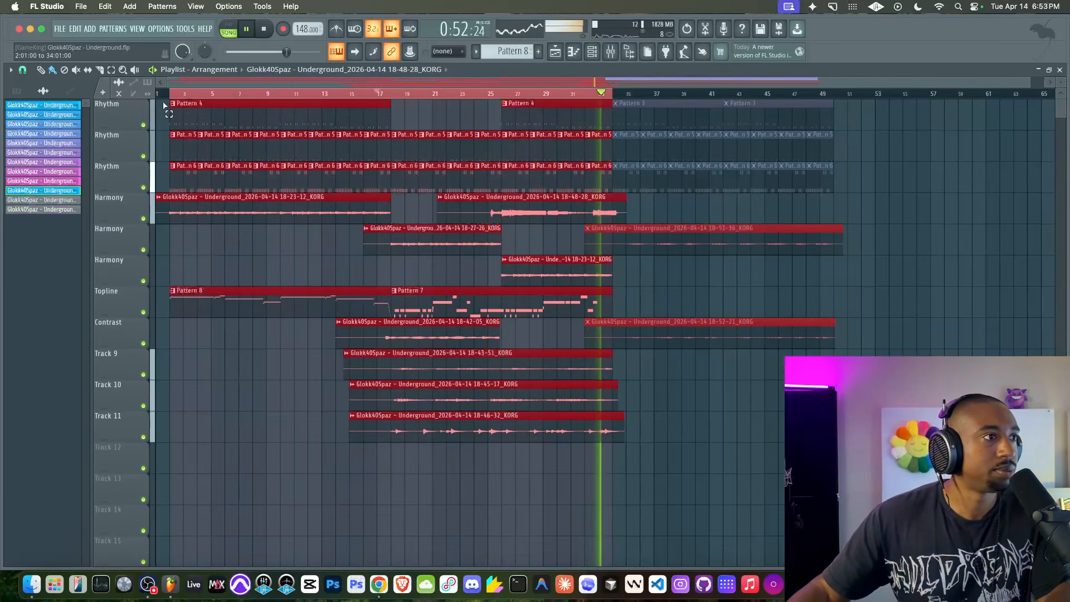
pyautogui.rightClick(336, 257)
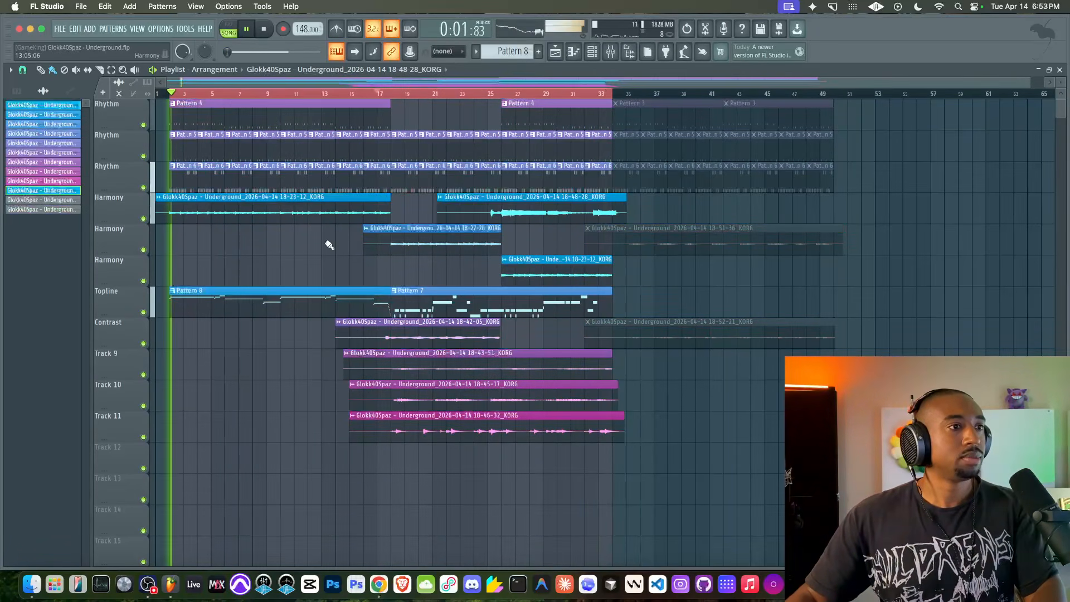
# Export the project as a zipped loop package named Glokk40Spaz - Underground into the 2026 - April - 14 folder.
pyautogui.click(60, 29)
pyautogui.moveTo(98, 162)
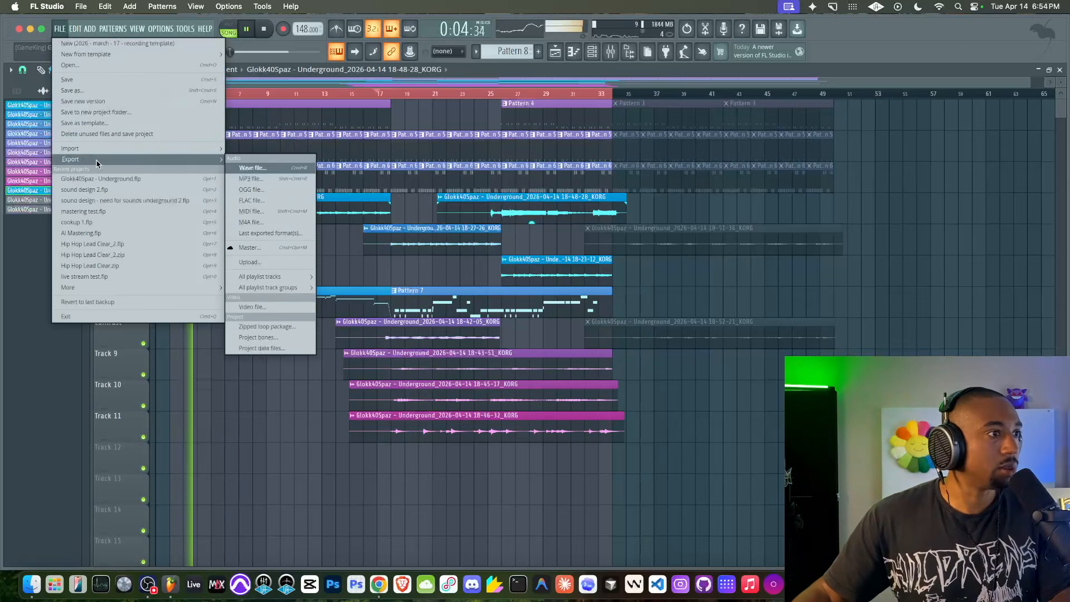
pyautogui.click(276, 327)
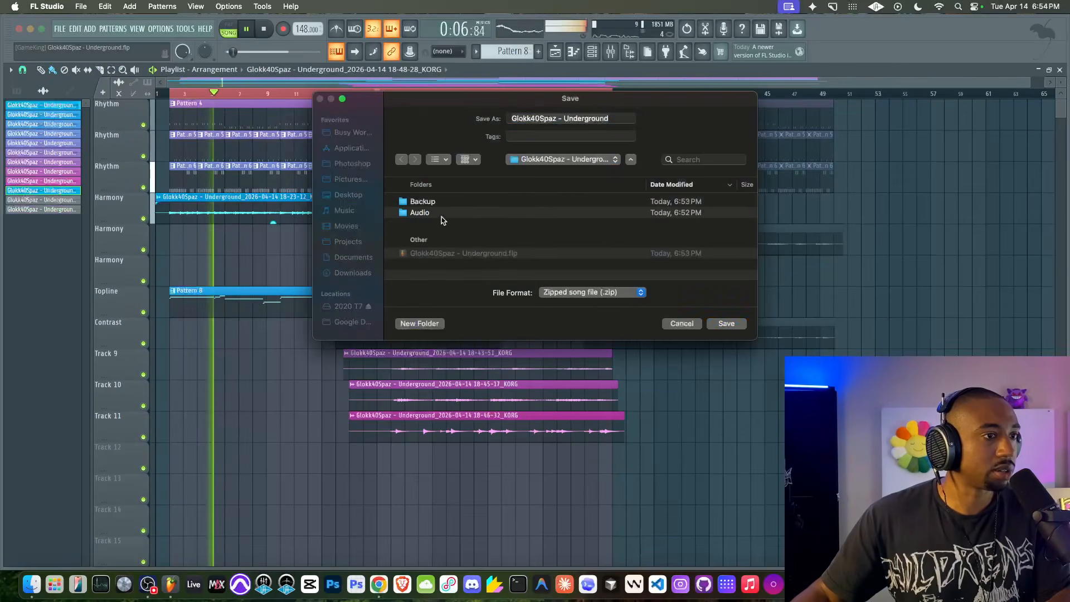
pyautogui.click(557, 160)
pyautogui.click(557, 184)
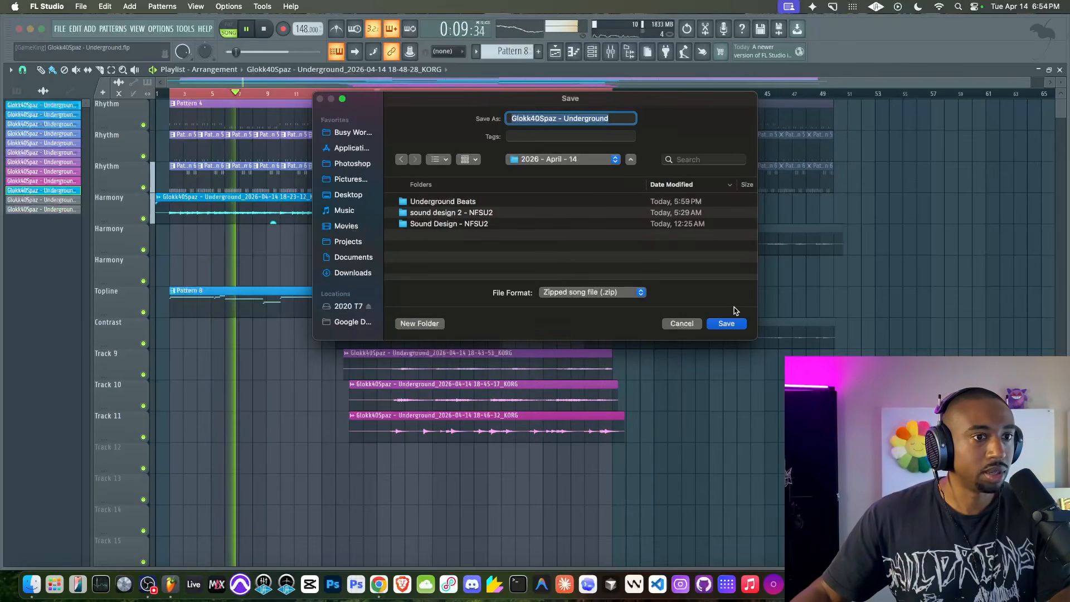
pyautogui.click(726, 324)
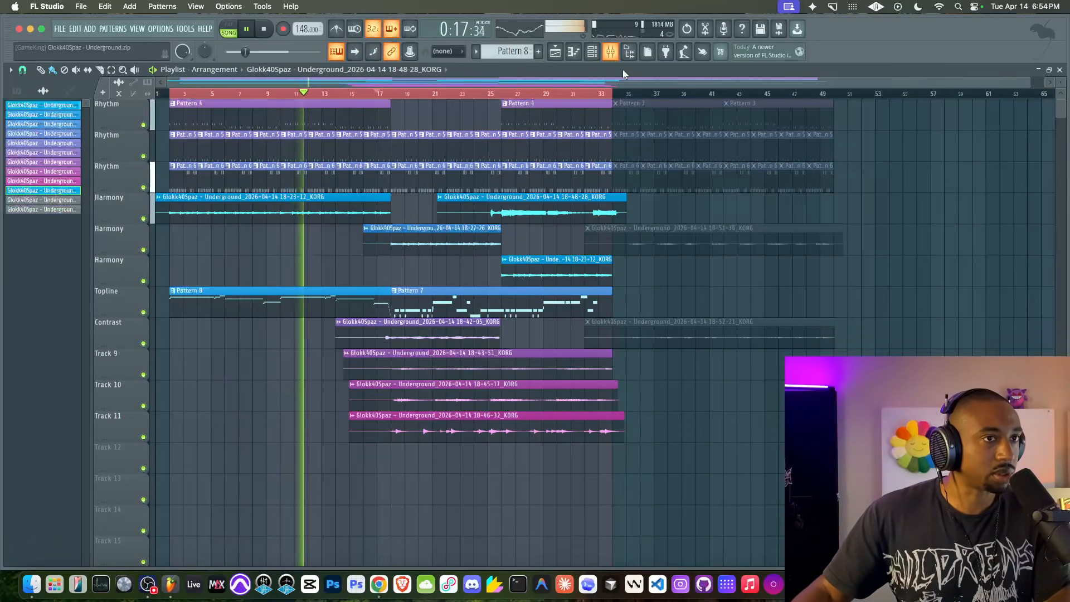
# Load Busy Works Beats AI Mastering 2 into slot 1 of the BEAT MIX track.
pyautogui.click(611, 53)
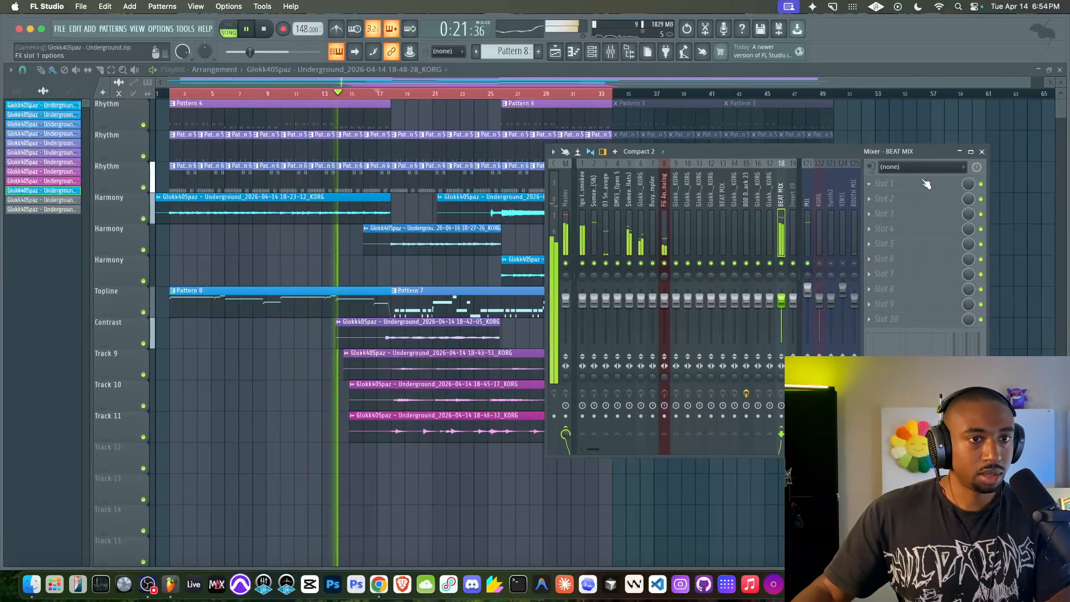
pyautogui.click(887, 184)
pyautogui.moveTo(892, 197)
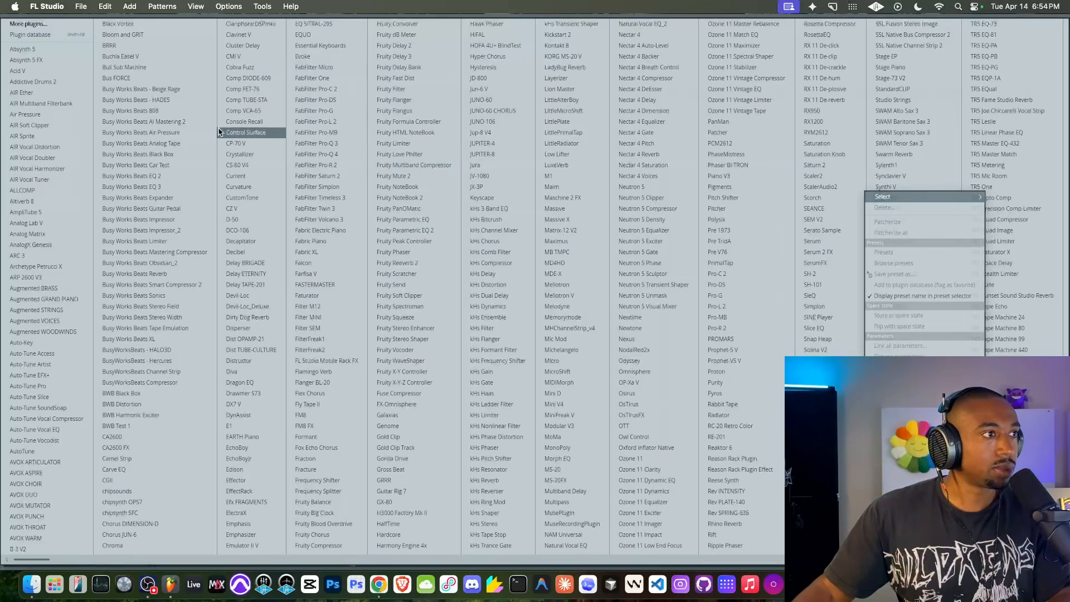
pyautogui.click(201, 122)
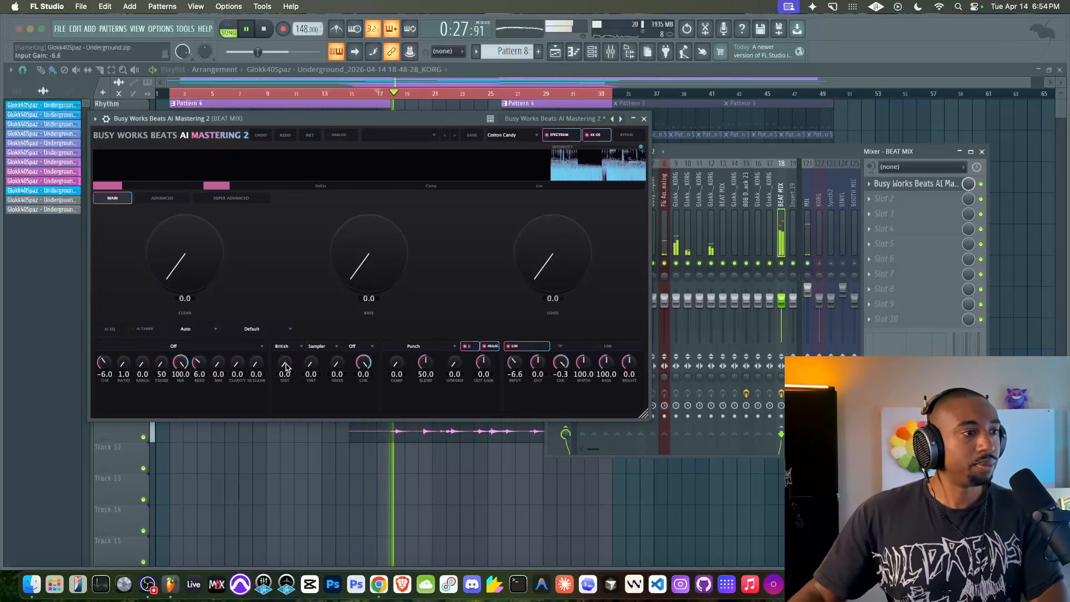
# Set the mastering plugin's British distortion amount to 50 and Loud to 30.5, with Analog turned on.
pyautogui.moveTo(286, 369); pyautogui.dragTo(287, 320)
pyautogui.click(336, 135)
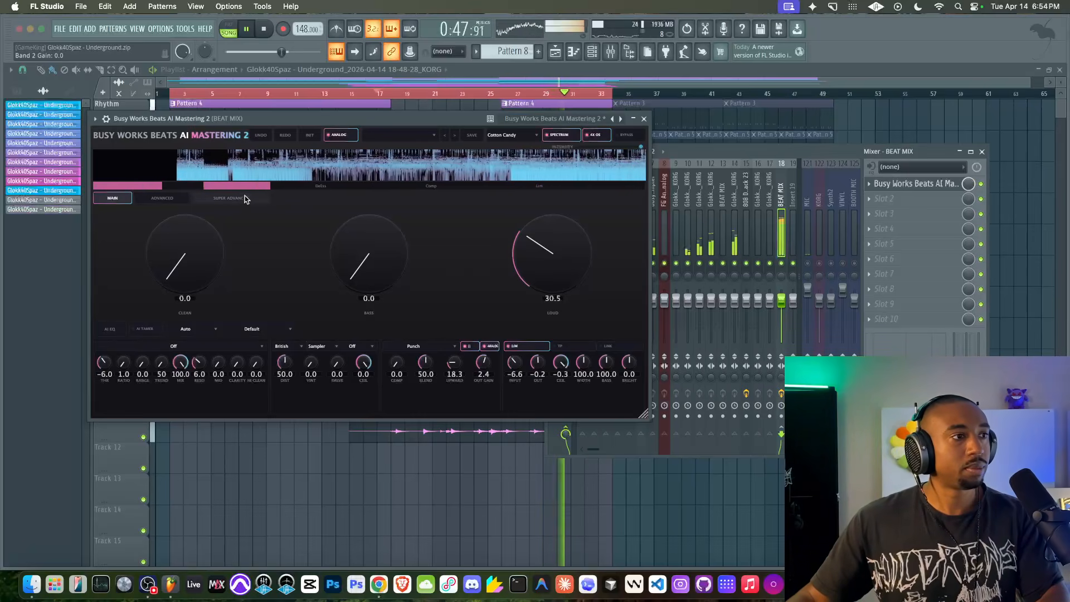
# Enable Hidden Boost and Envelope Shape with shape 0.869 and mix 0.38, and set upward compression to 51.
pyautogui.click(229, 198)
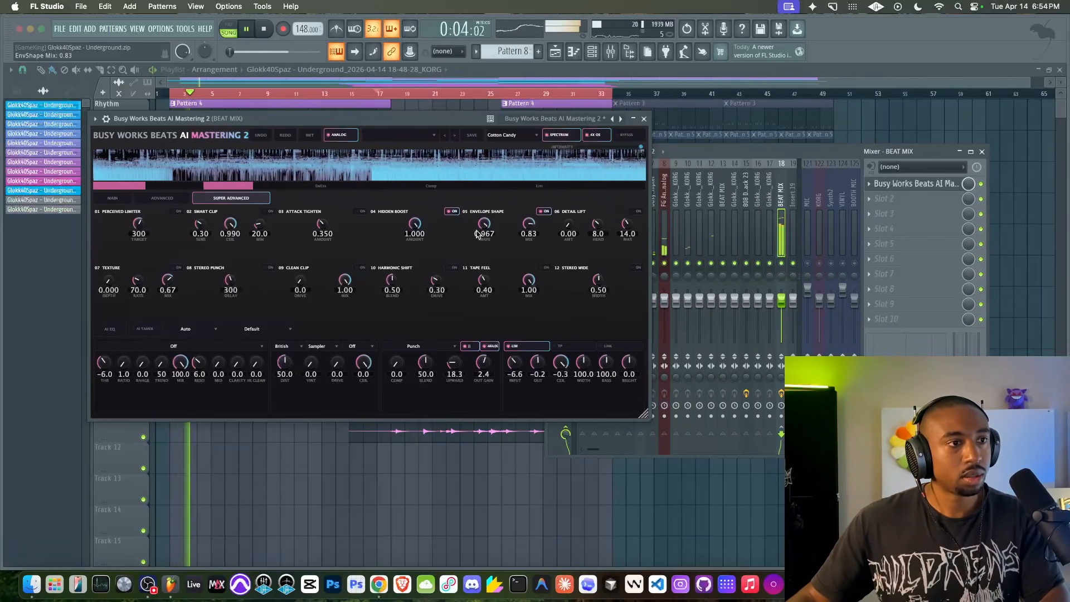
pyautogui.moveTo(478, 255); pyautogui.dragTo(477, 257)
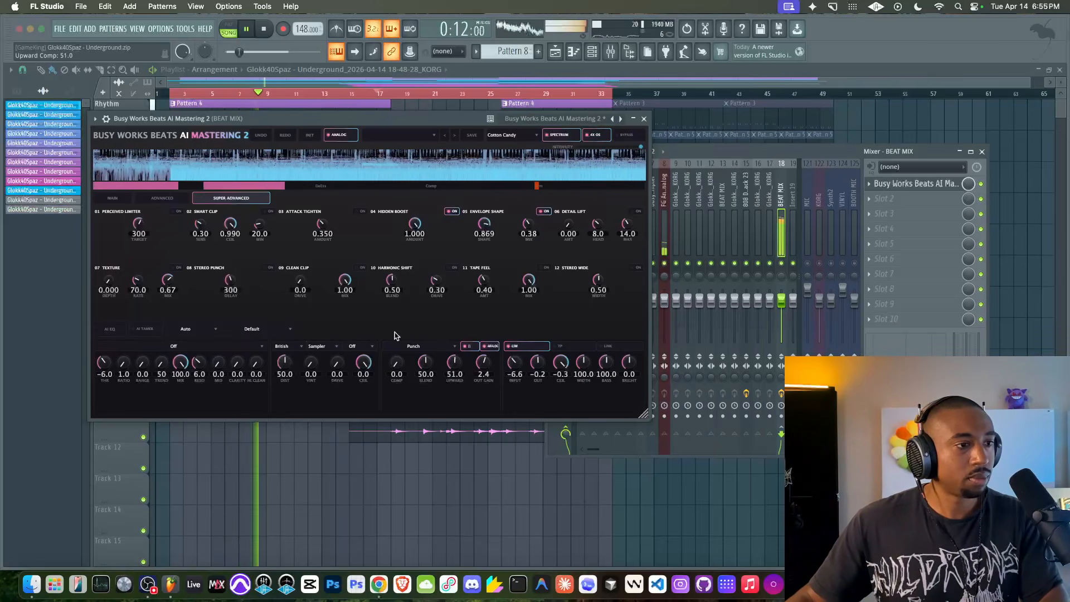
pyautogui.click(638, 136)
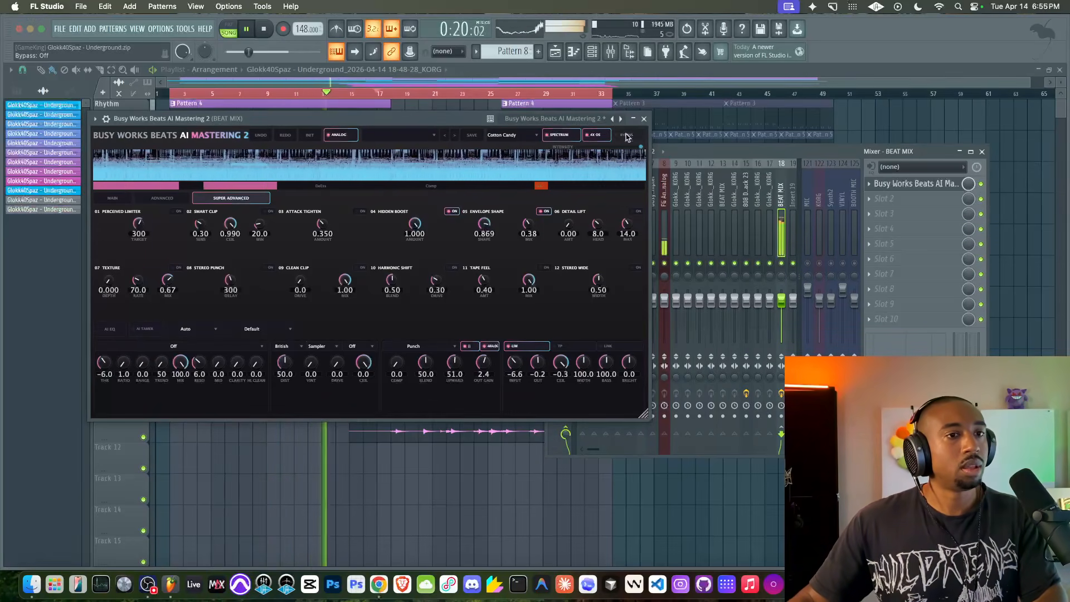
pyautogui.click(810, 271)
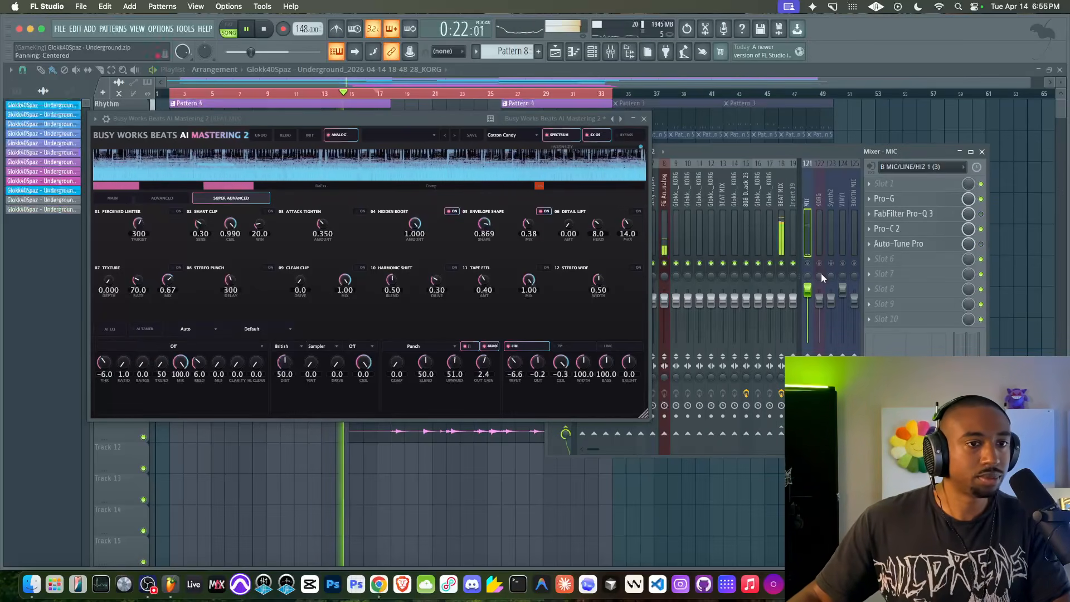
# Try the Transformer and Class A distortion modes, with the Class A amount at 64.1.
pyautogui.click(287, 347)
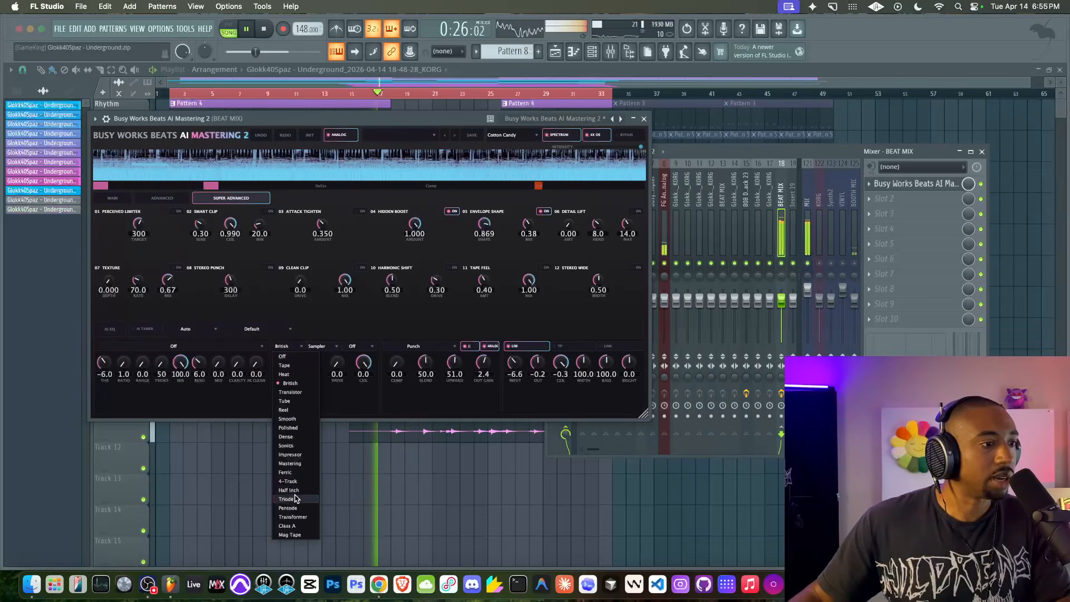
pyautogui.click(293, 517)
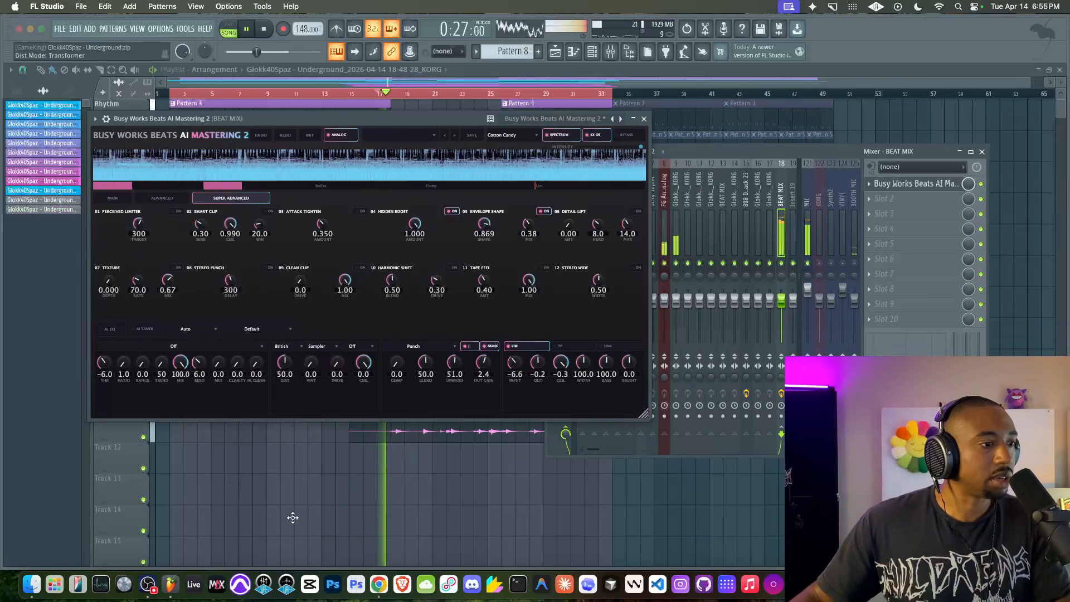
pyautogui.click(283, 347)
pyautogui.click(286, 526)
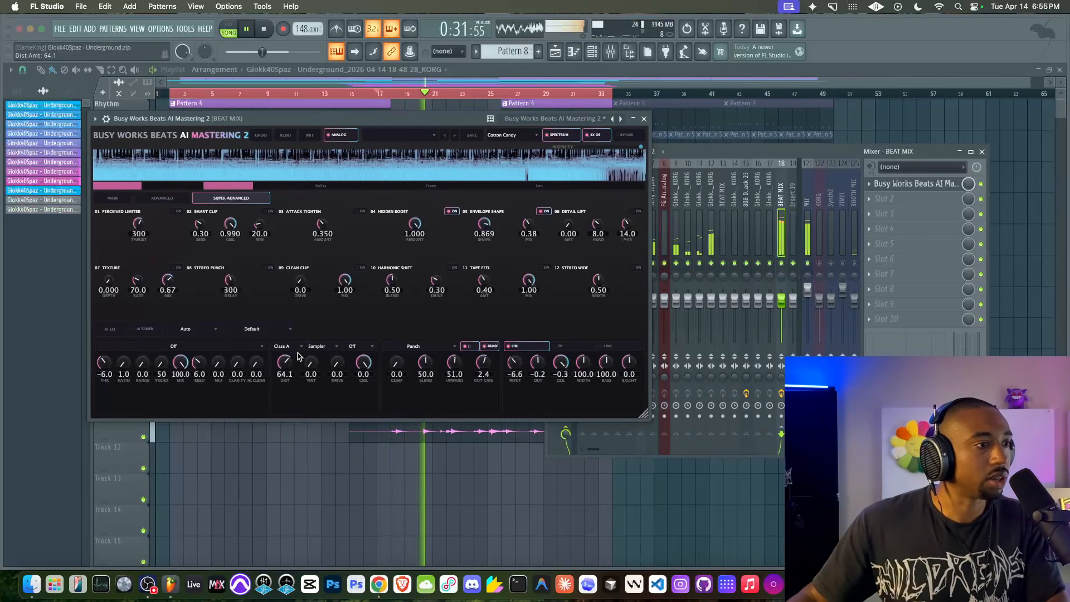
# Try the Mag Tape distortion mode at 51.2 and the Smooth mode with its amount lowered to 25.
pyautogui.click(290, 351)
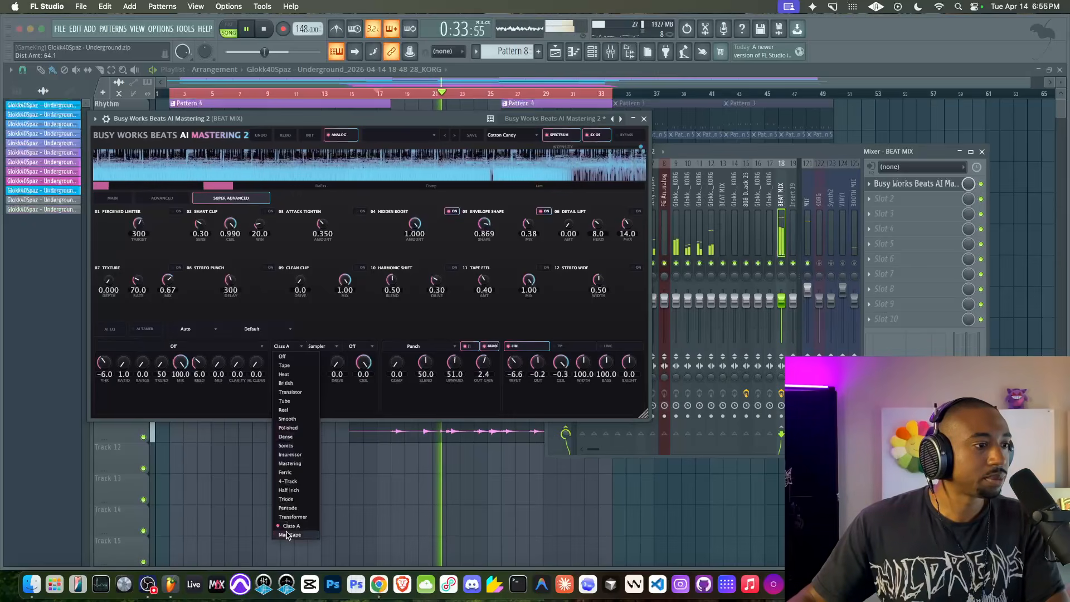
pyautogui.click(287, 404)
pyautogui.click(286, 350)
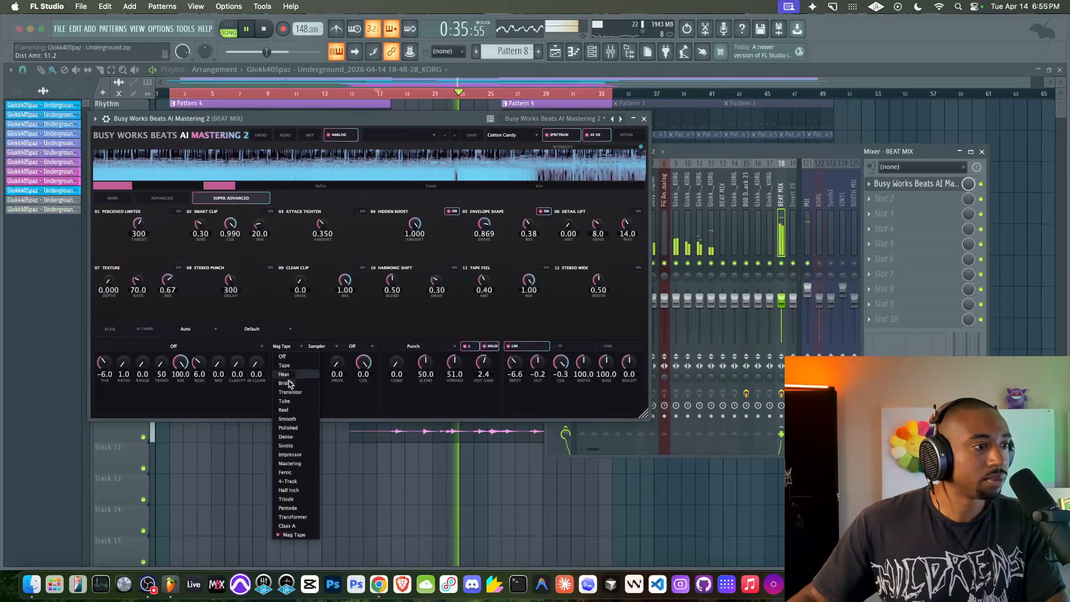
pyautogui.click(289, 419)
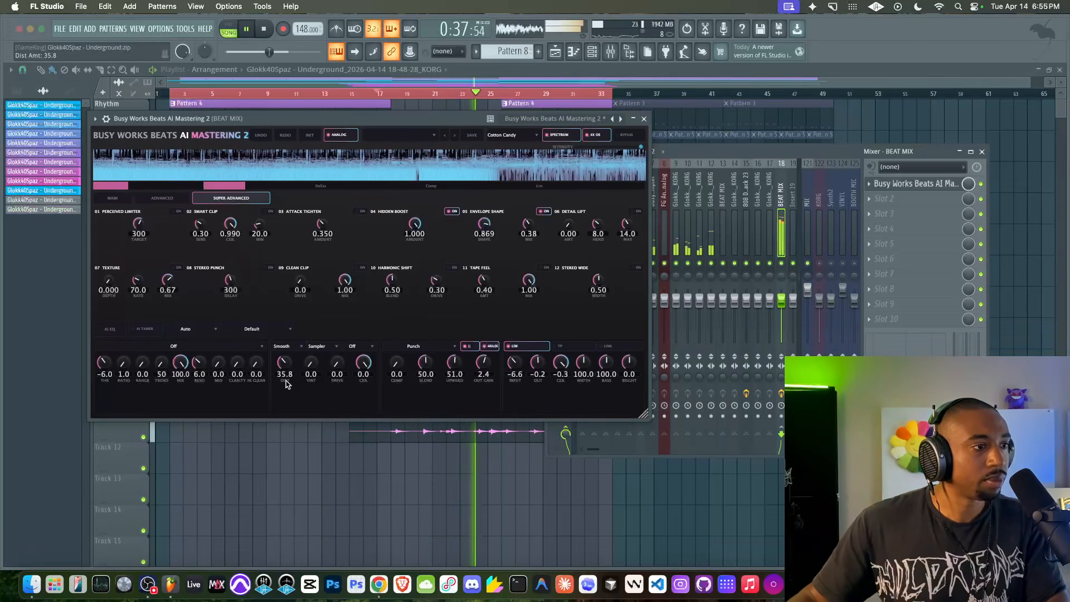
pyautogui.click(287, 349)
pyautogui.click(254, 403)
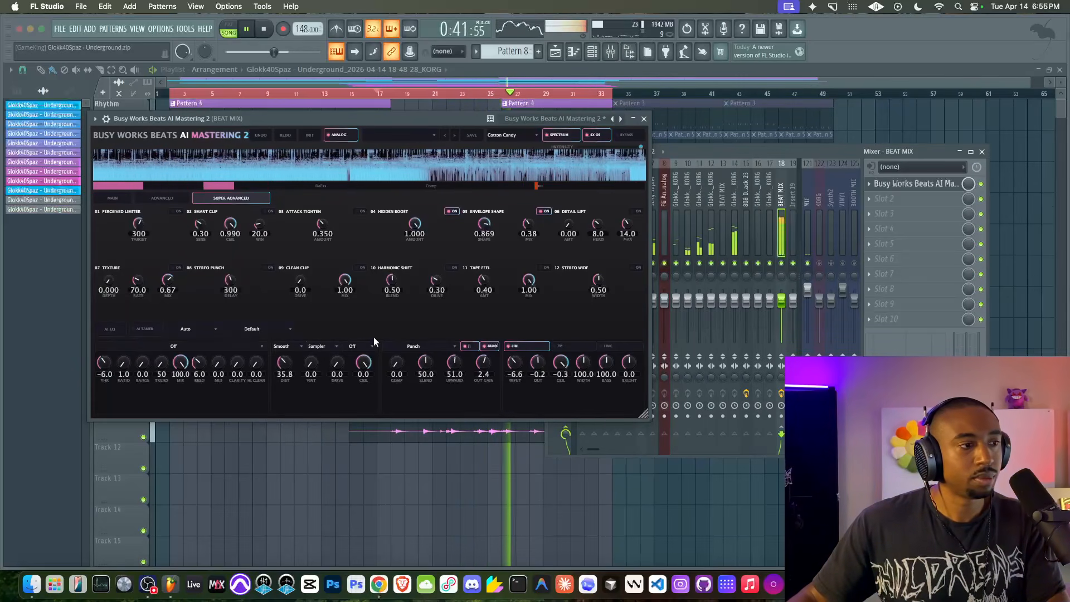
pyautogui.moveTo(284, 362); pyautogui.dragTo(280, 394)
# Set the distortion mode to British at 49.2 and the Envelope Shape mix to 0.19.
pyautogui.click(288, 348)
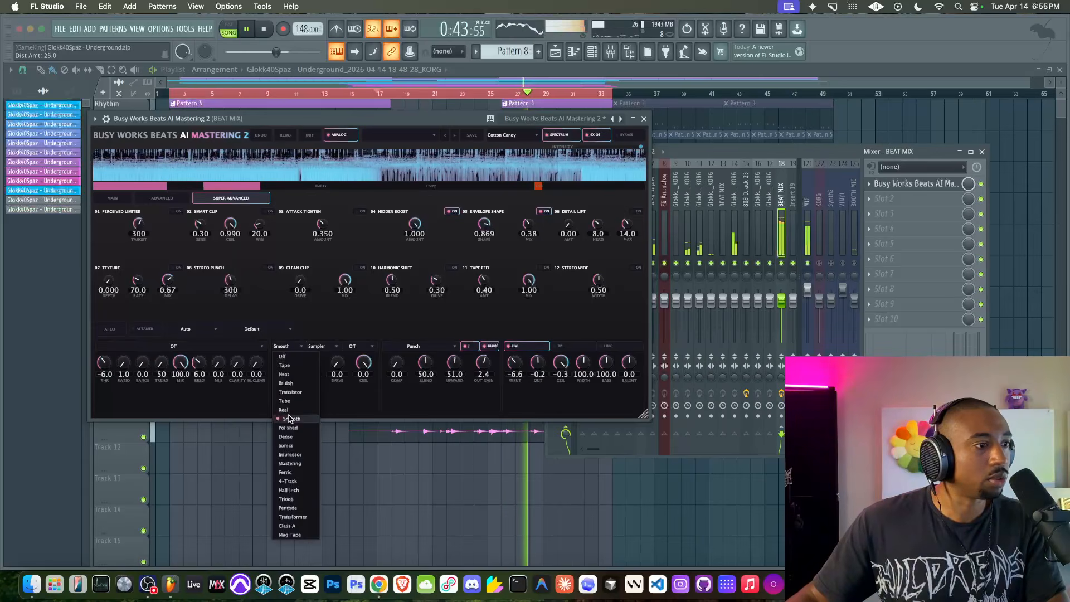
pyautogui.click(286, 383)
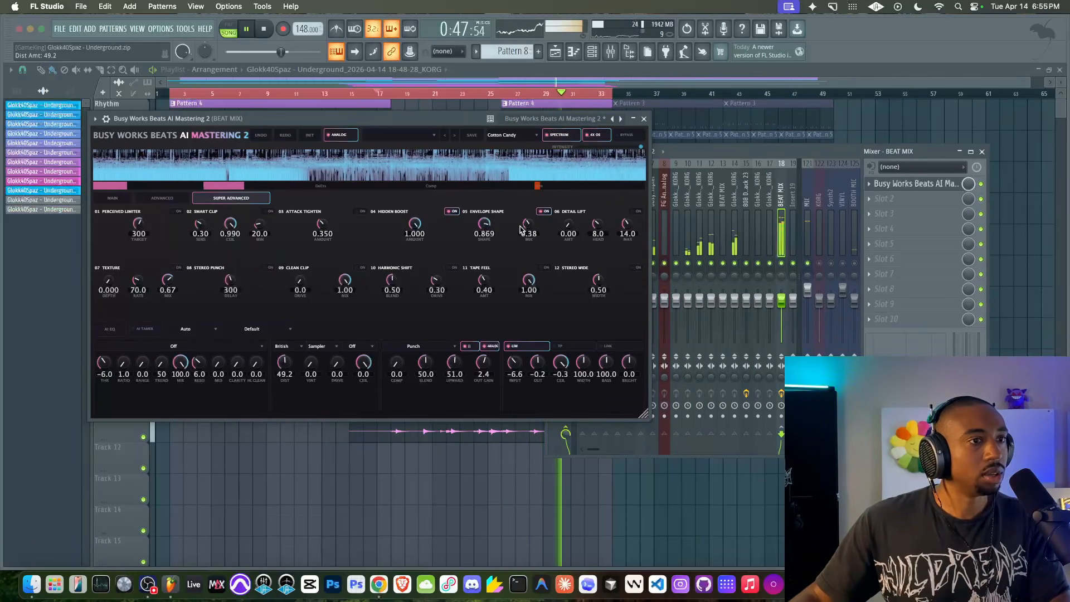
pyautogui.moveTo(528, 226); pyautogui.dragTo(522, 255)
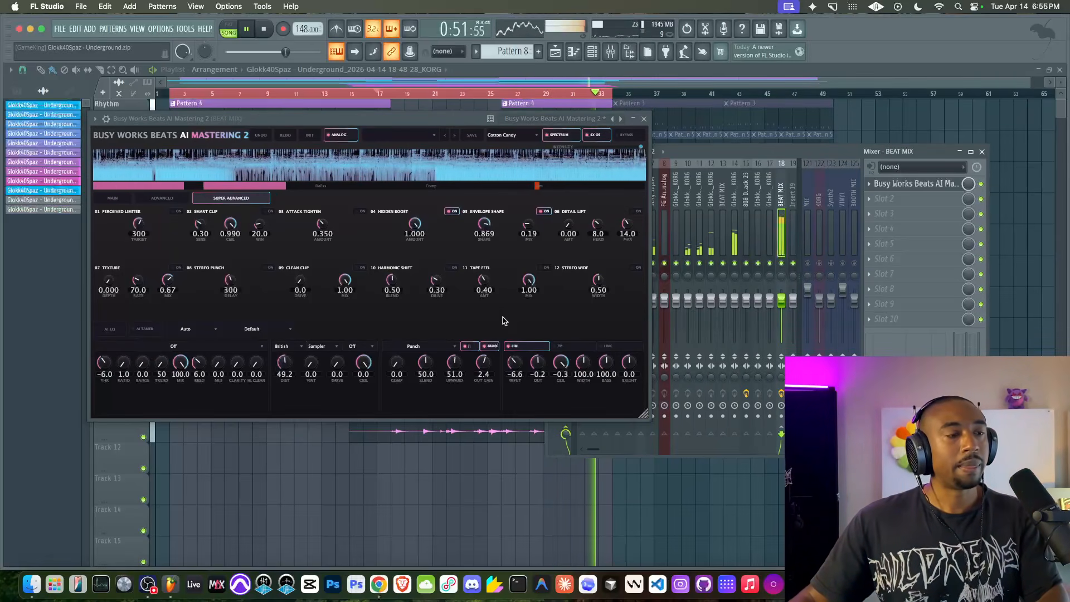
# Check the track levels in the mixer during playback, and reopen the BEAT MIX mastering plugin with the mixer closed.
pyautogui.click(414, 502)
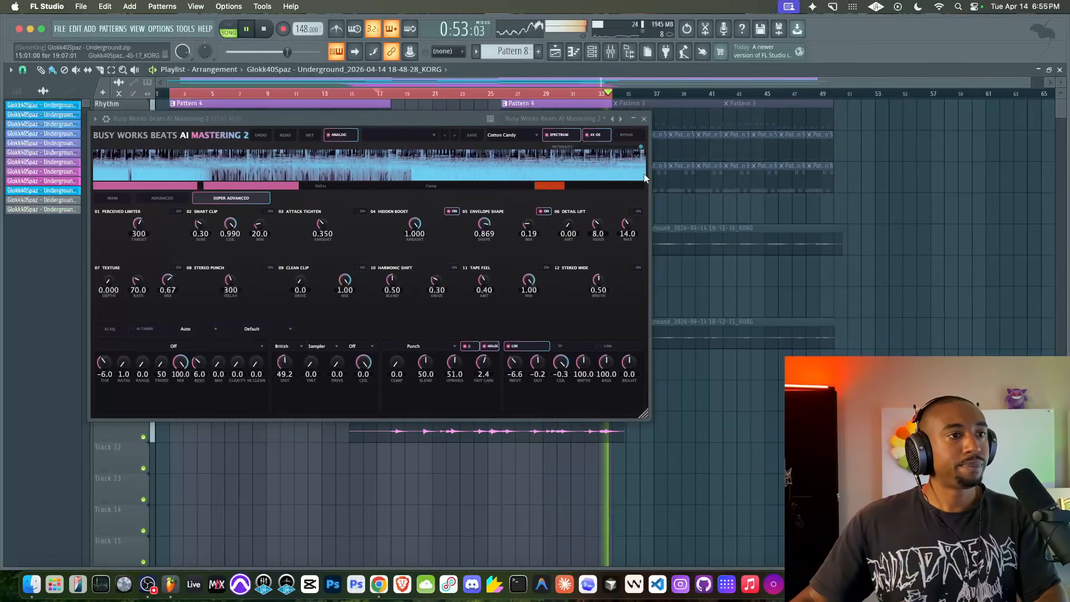
pyautogui.click(644, 119)
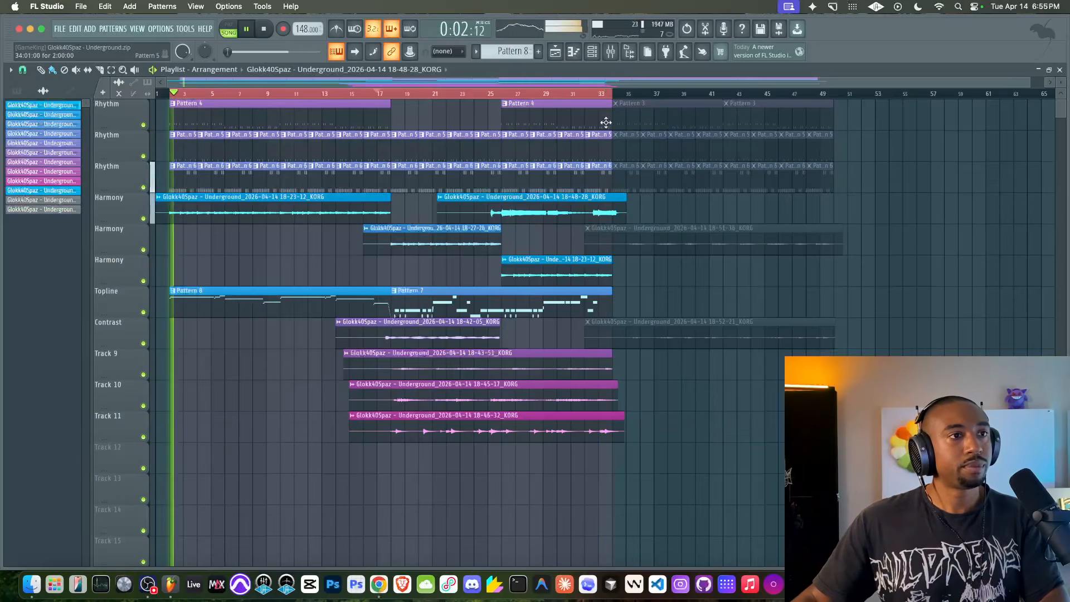
pyautogui.click(610, 52)
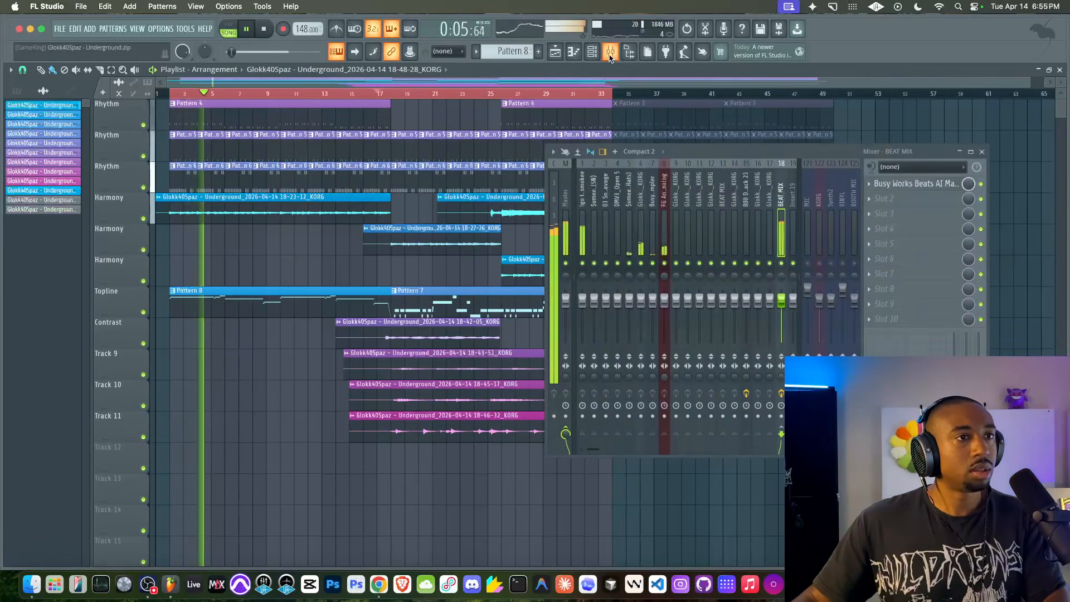
pyautogui.moveTo(679, 149); pyautogui.dragTo(428, 147)
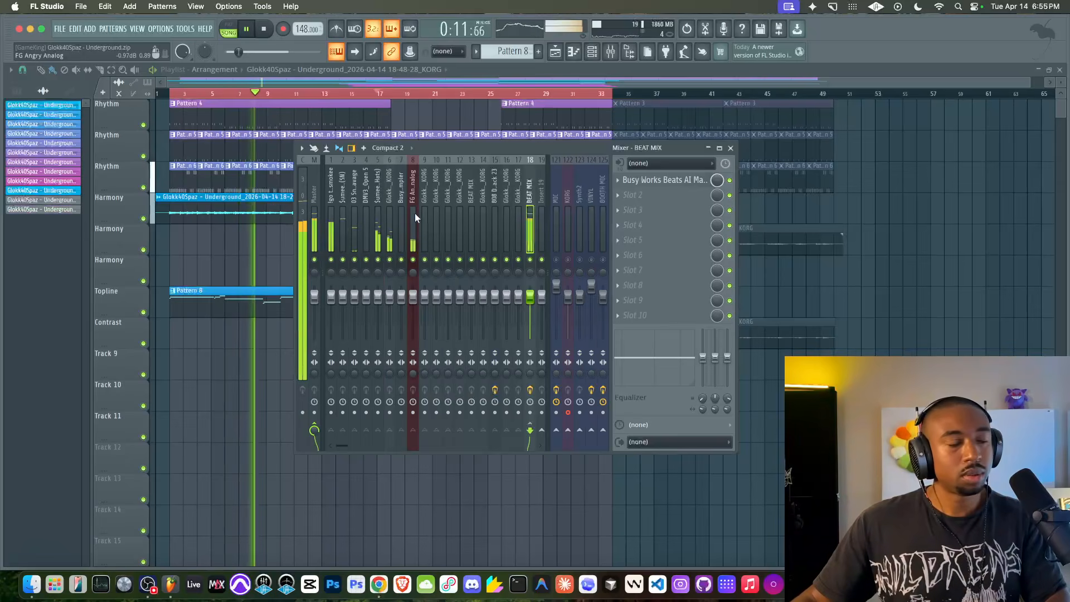
pyautogui.press('space')
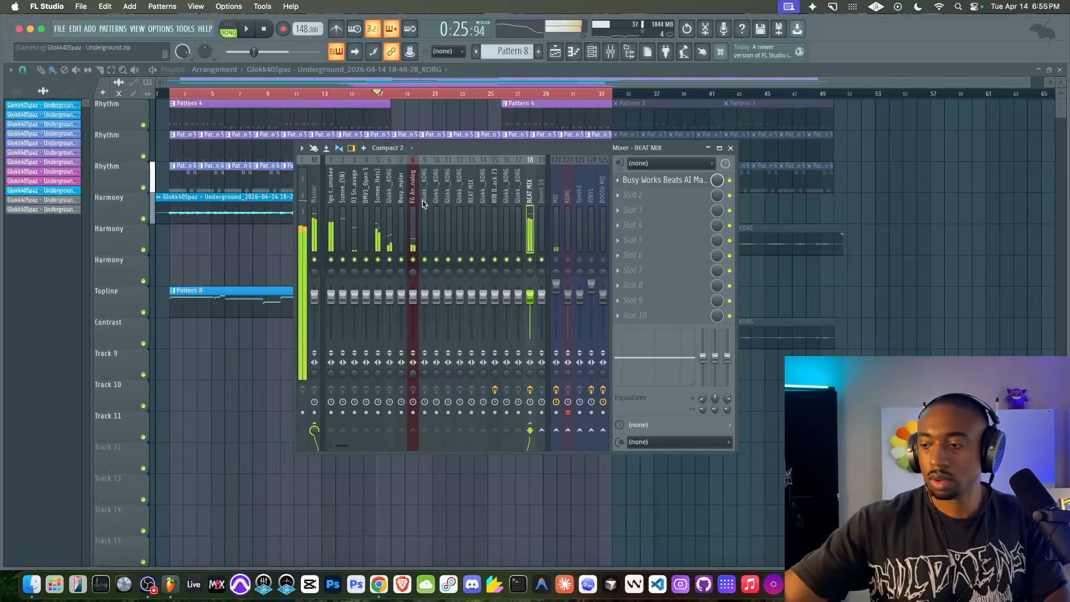
pyautogui.press('space')
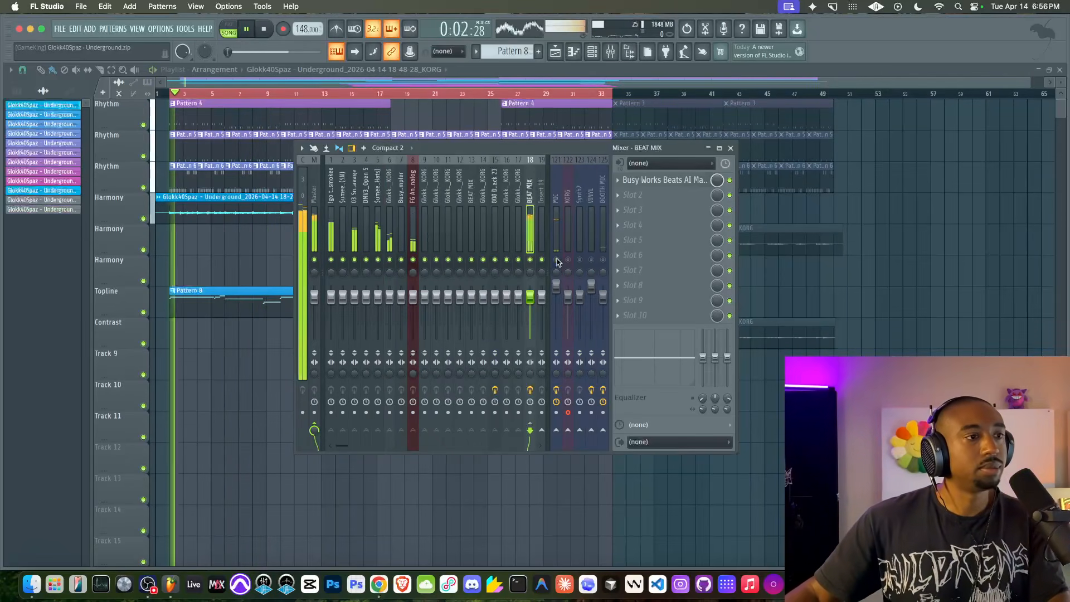
pyautogui.click(687, 180)
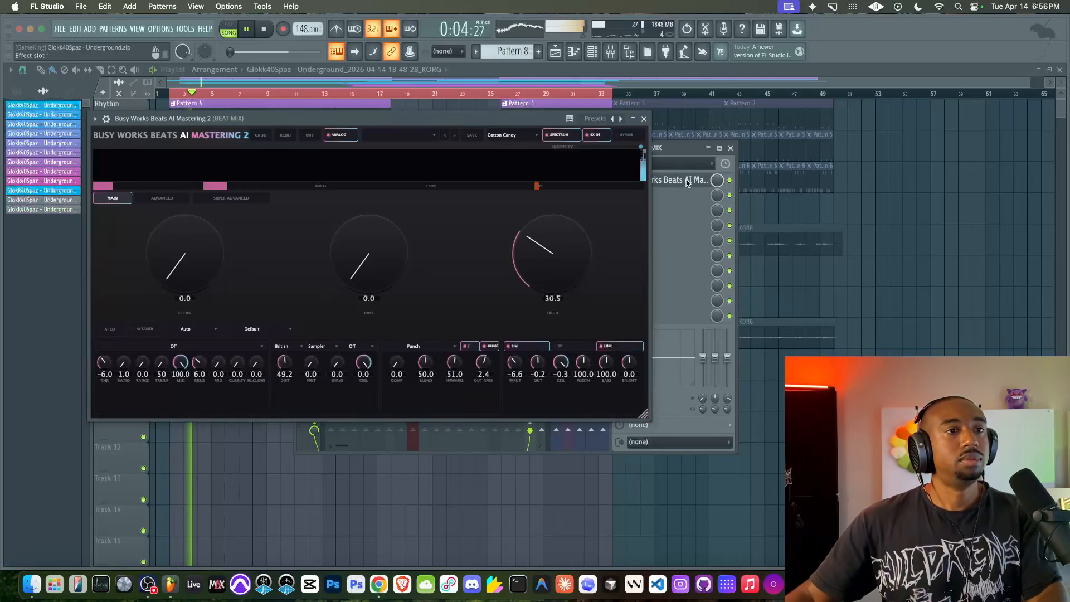
pyautogui.click(731, 149)
# Try the Blue Sky and Teal Mint color themes in the mastering plugin and go back to Cotton Candy.
pyautogui.click(512, 135)
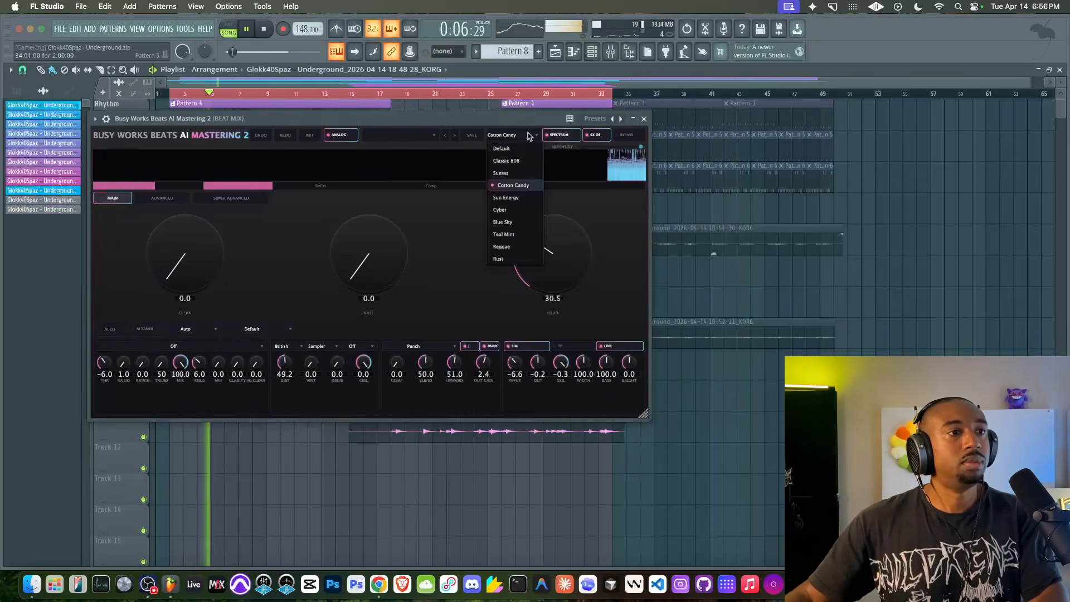
pyautogui.click(516, 222)
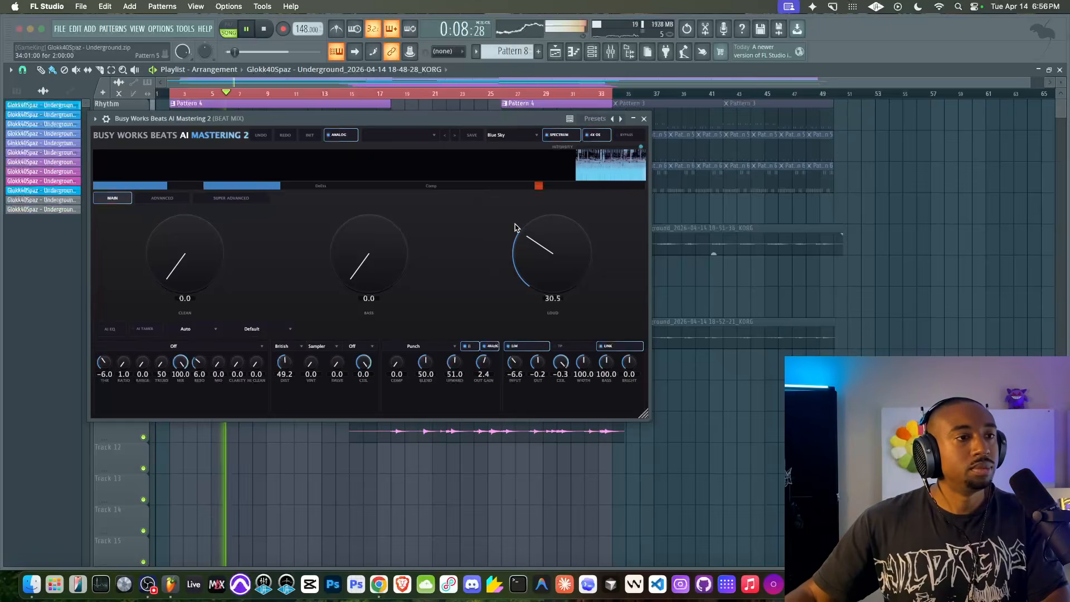
pyautogui.click(512, 138)
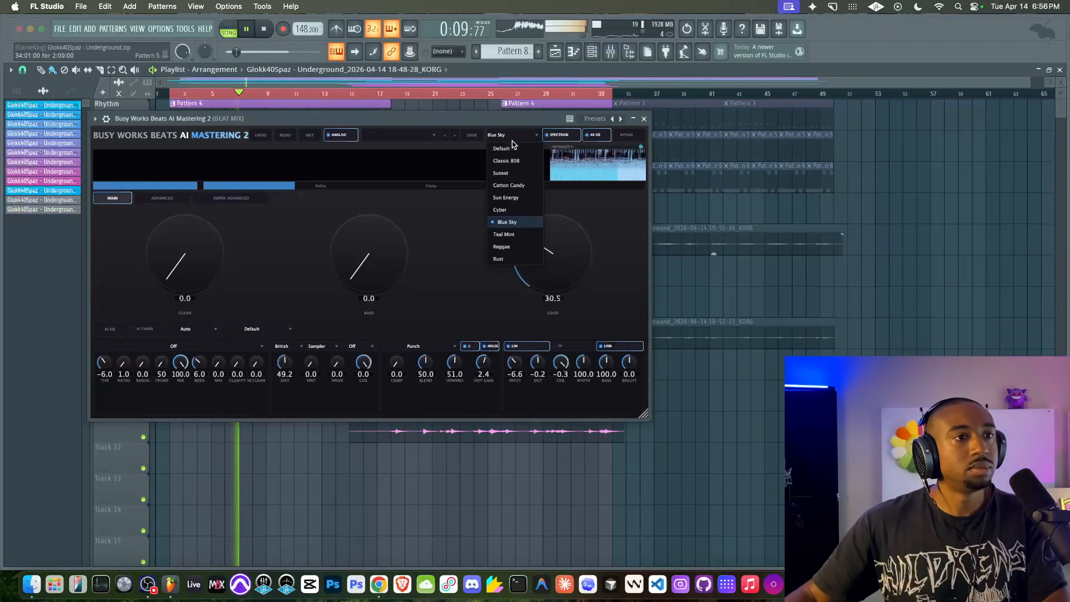
pyautogui.click(510, 230)
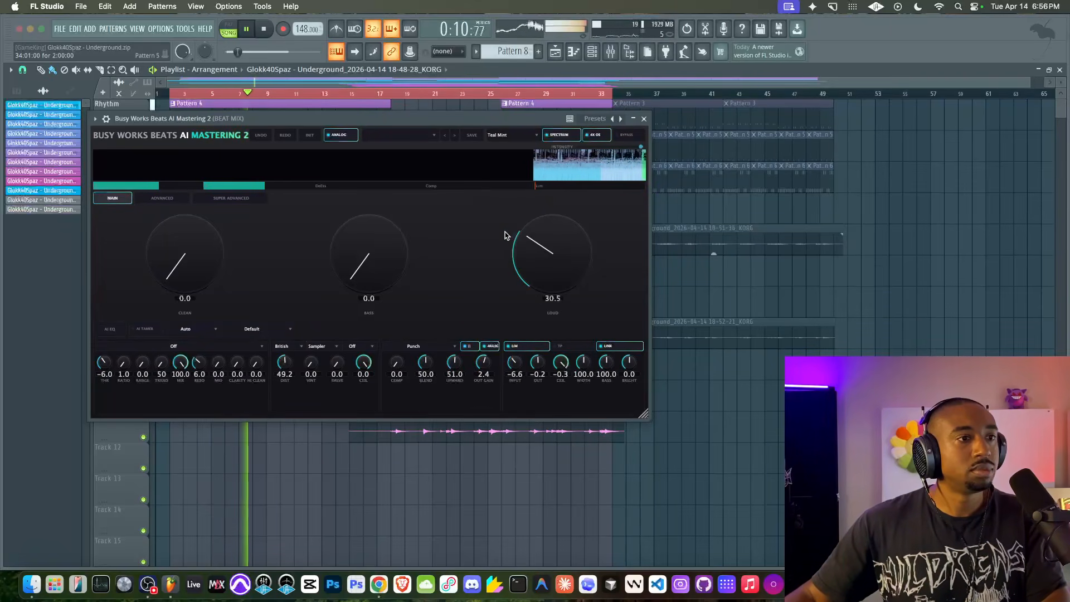
pyautogui.click(510, 136)
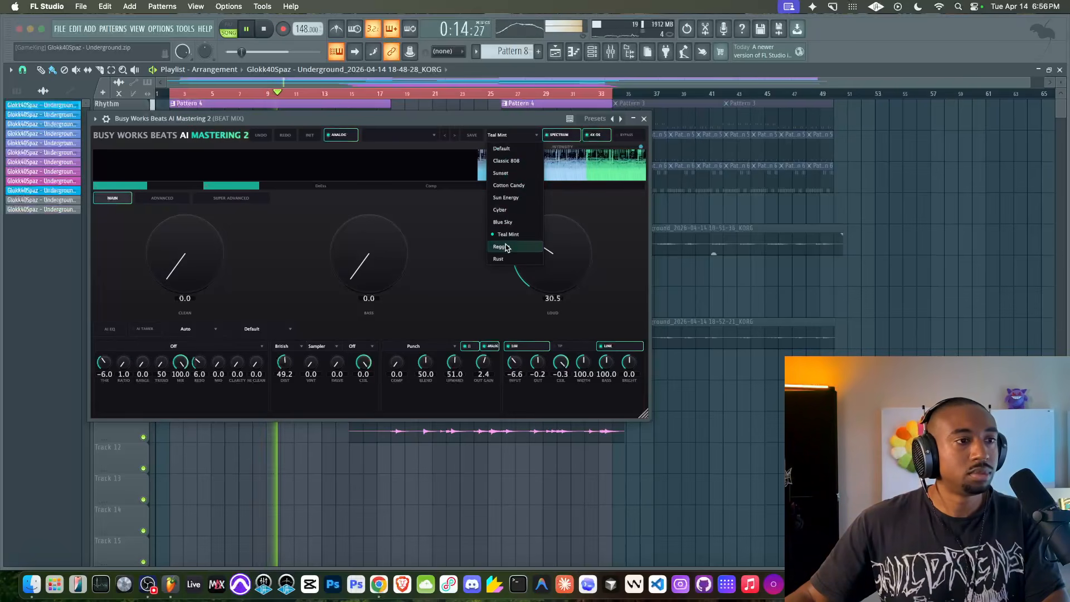
pyautogui.click(509, 185)
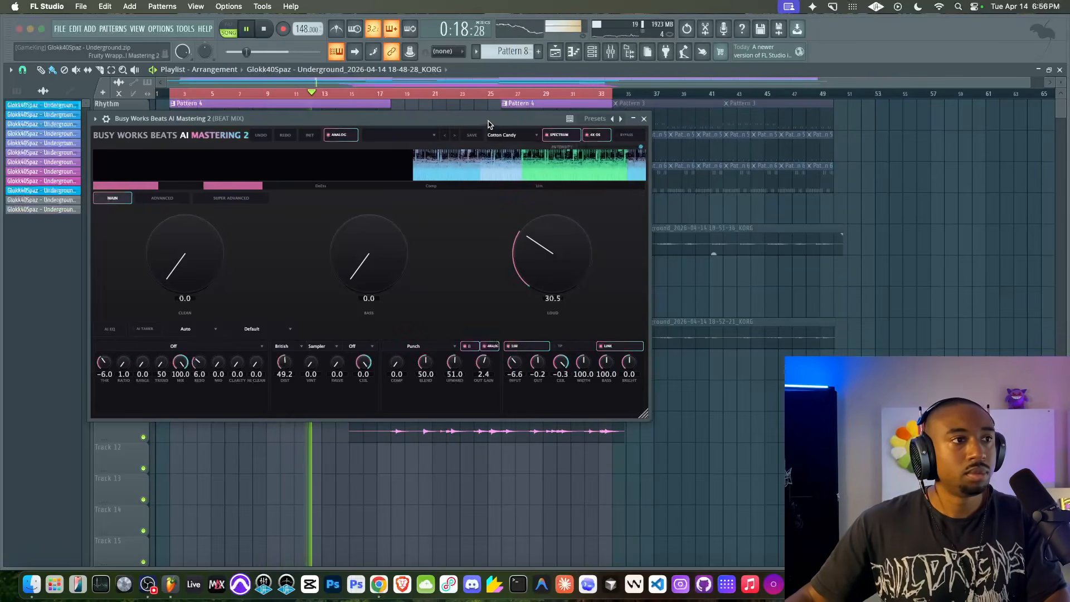
# Reposition the mastering plugin window and recolor the grey audio clips in the picker with a blue-to-pink gradient.
pyautogui.moveTo(492, 123); pyautogui.dragTo(453, 206)
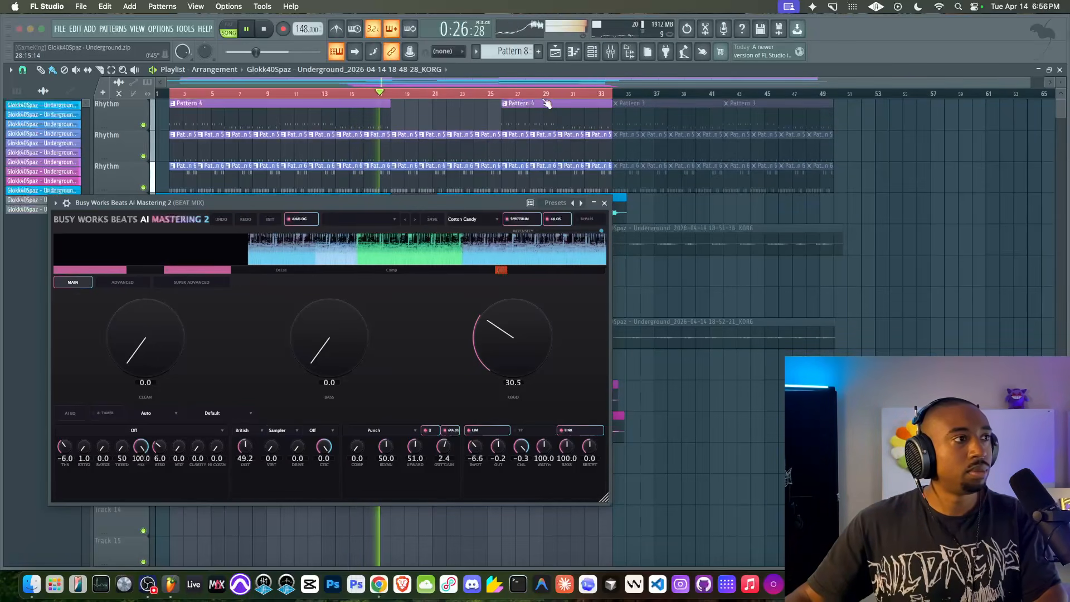
pyautogui.moveTo(319, 202); pyautogui.dragTo(429, 141)
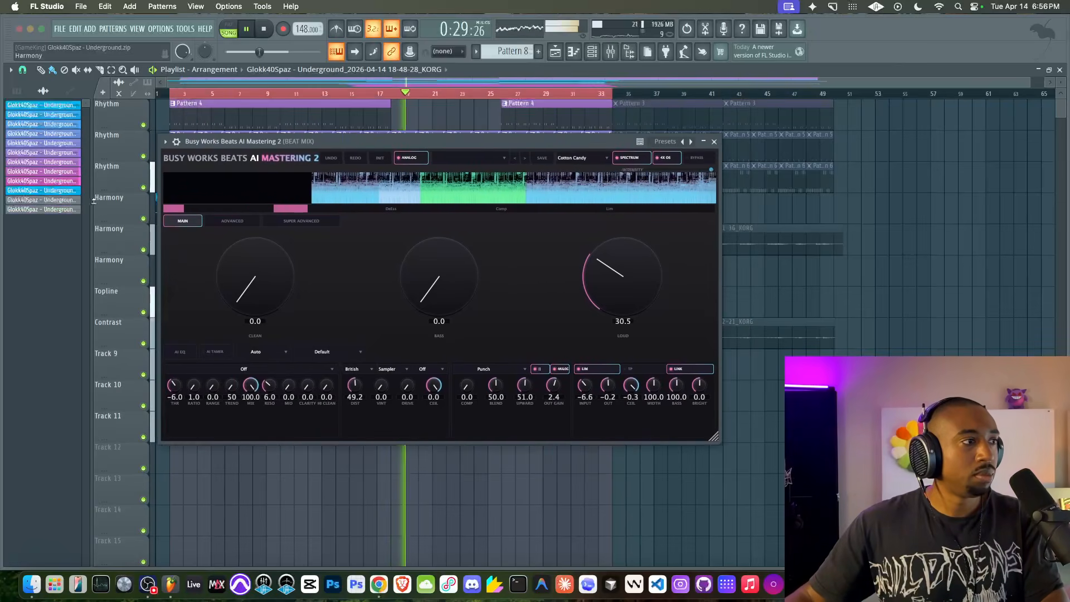
pyautogui.rightClick(51, 209)
pyautogui.click(77, 250)
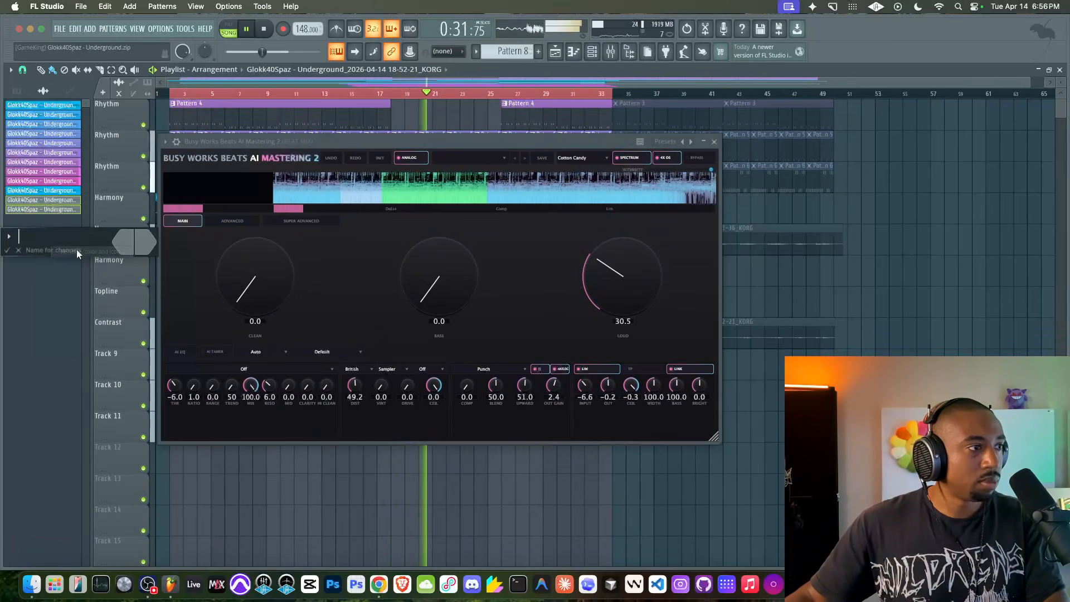
pyautogui.click(134, 242)
pyautogui.click(203, 418)
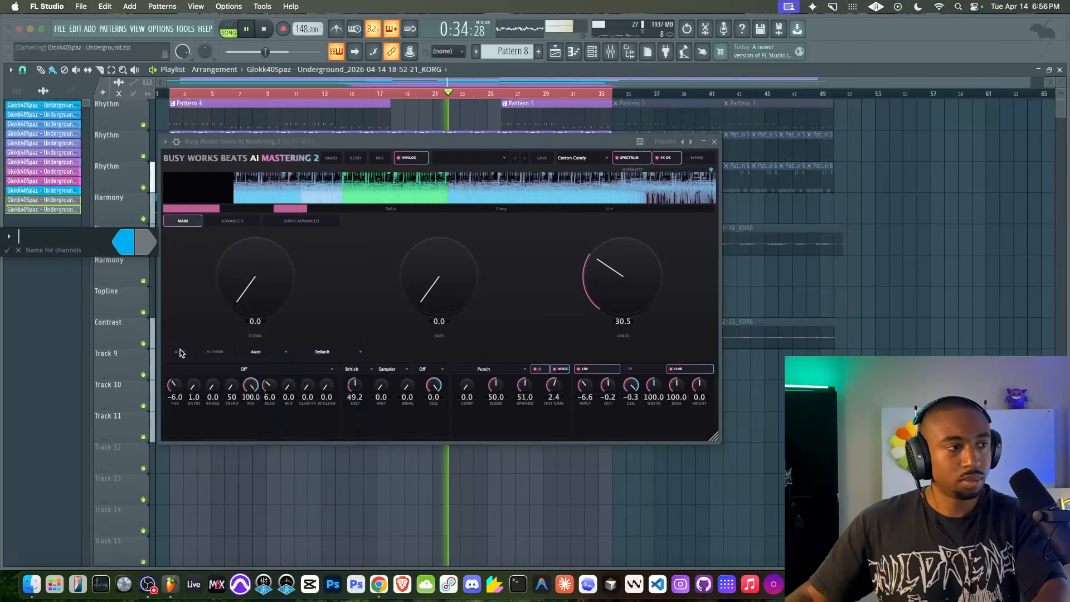
pyautogui.click(222, 419)
pyautogui.press('Return')
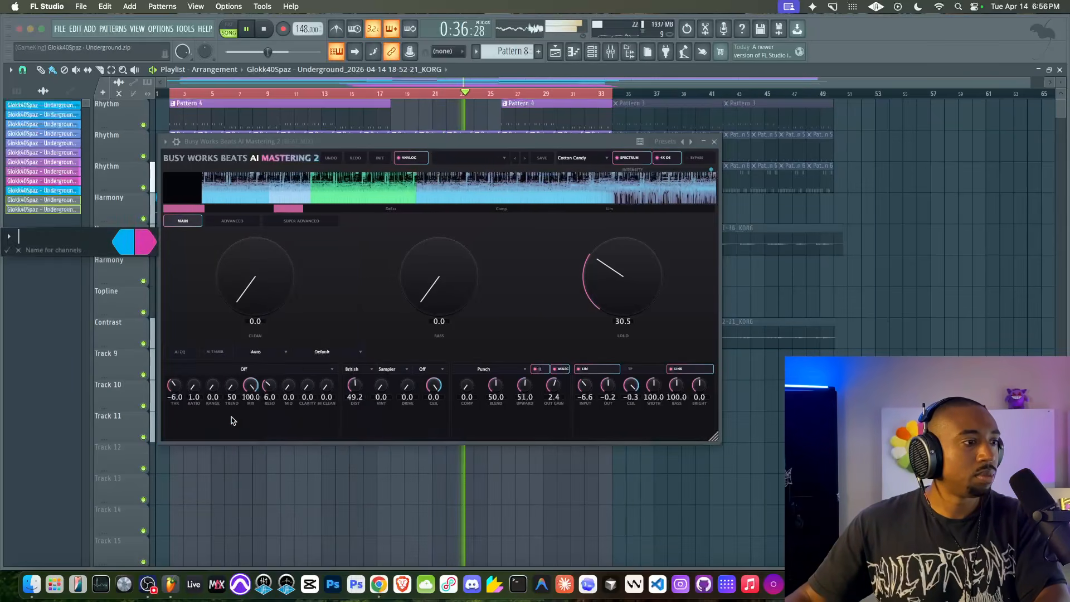
pyautogui.press('Return')
# Set the mastering plugin's upward compression to 0 and turn off Envelope Shape.
pyautogui.moveTo(525, 385); pyautogui.dragTo(494, 450)
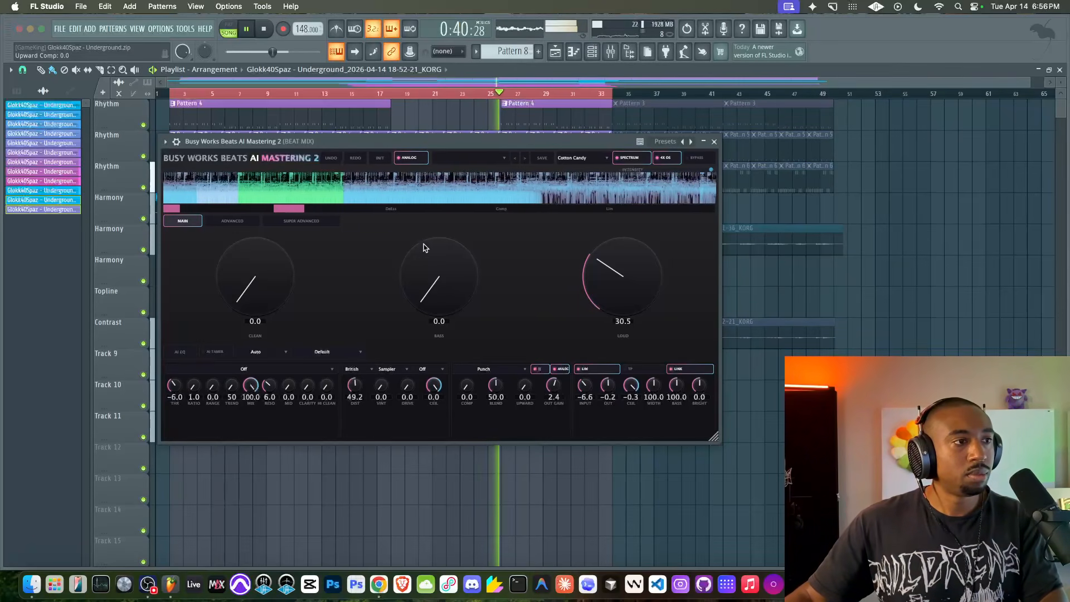
pyautogui.click(326, 221)
pyautogui.click(614, 234)
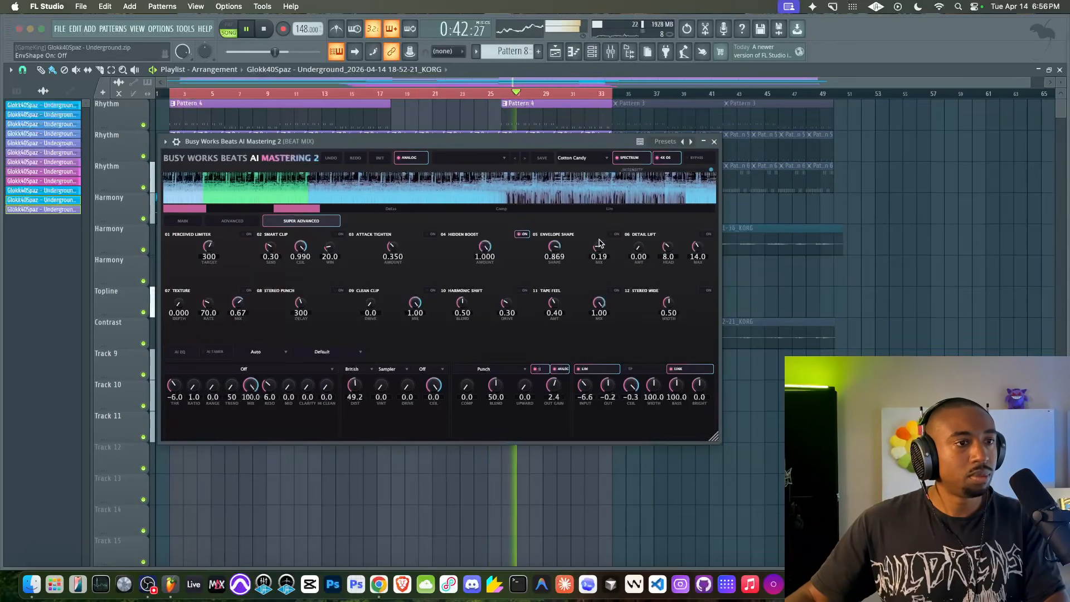
# Raise the mastering plugin's upward compression to 27.8, turn Envelope Shape on, and close the plugin from its main view.
pyautogui.click(184, 221)
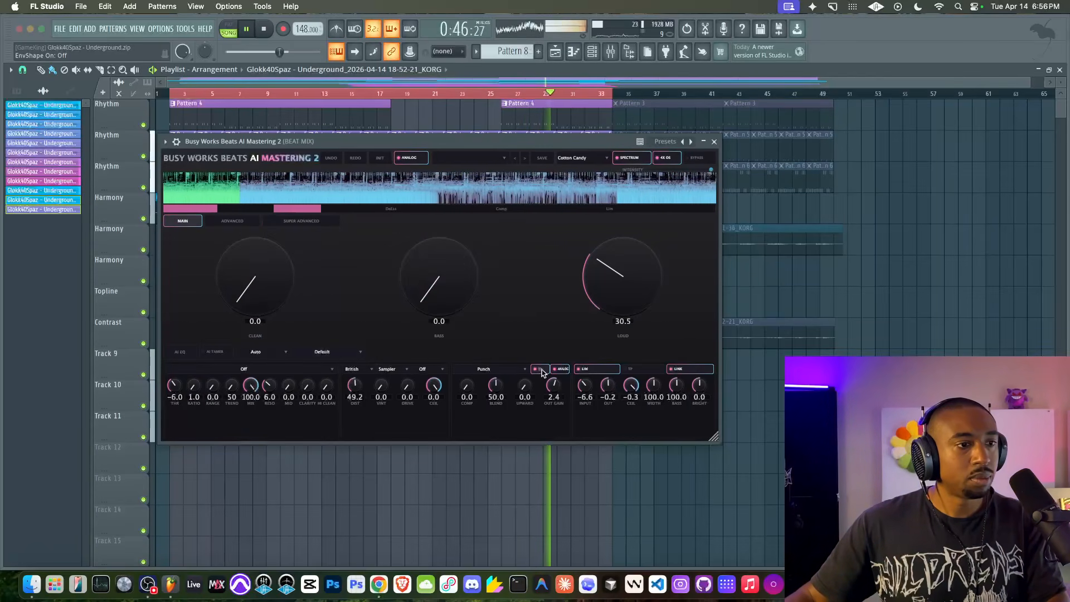
pyautogui.moveTo(524, 385); pyautogui.dragTo(520, 430)
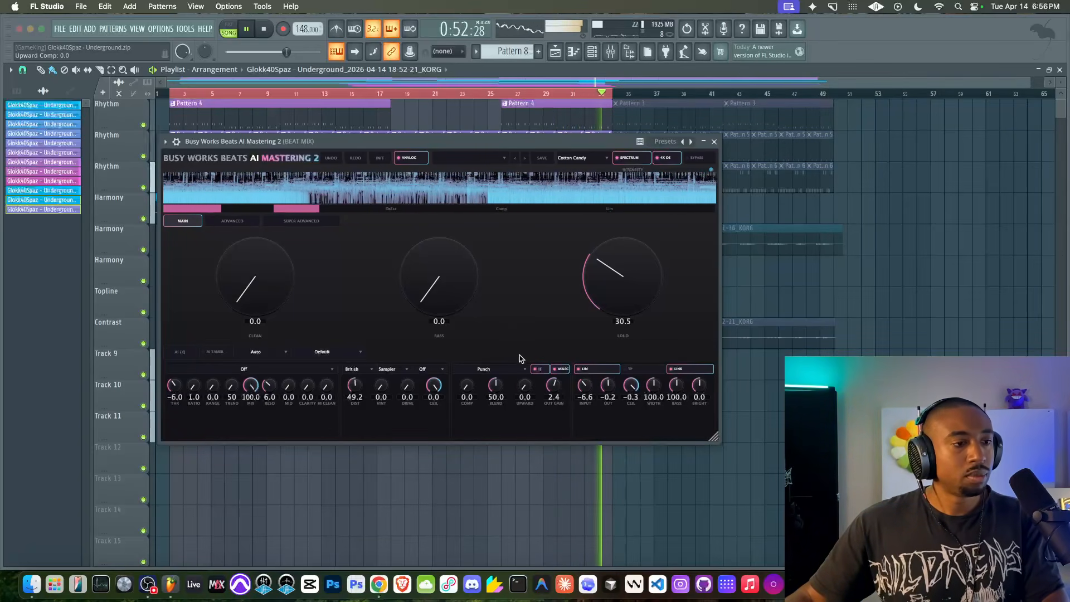
pyautogui.moveTo(524, 385); pyautogui.dragTo(526, 353)
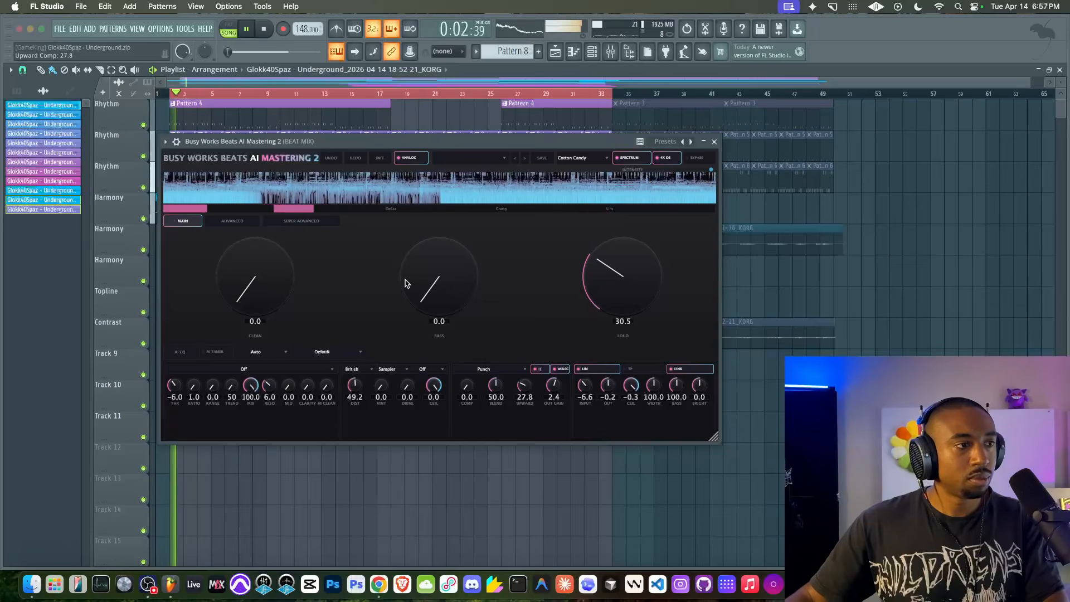
pyautogui.click(301, 221)
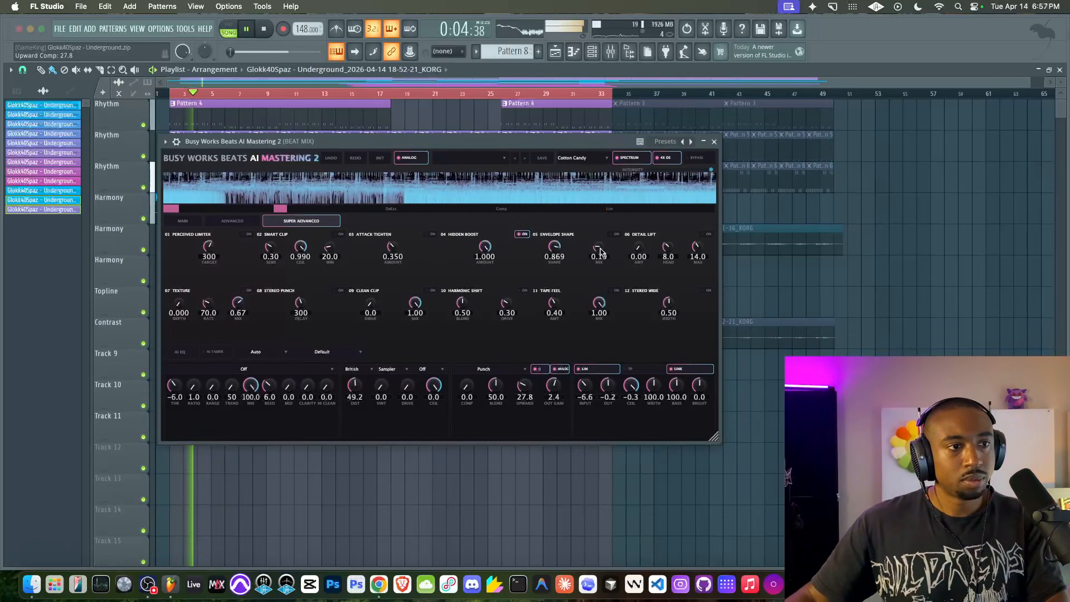
pyautogui.click(614, 235)
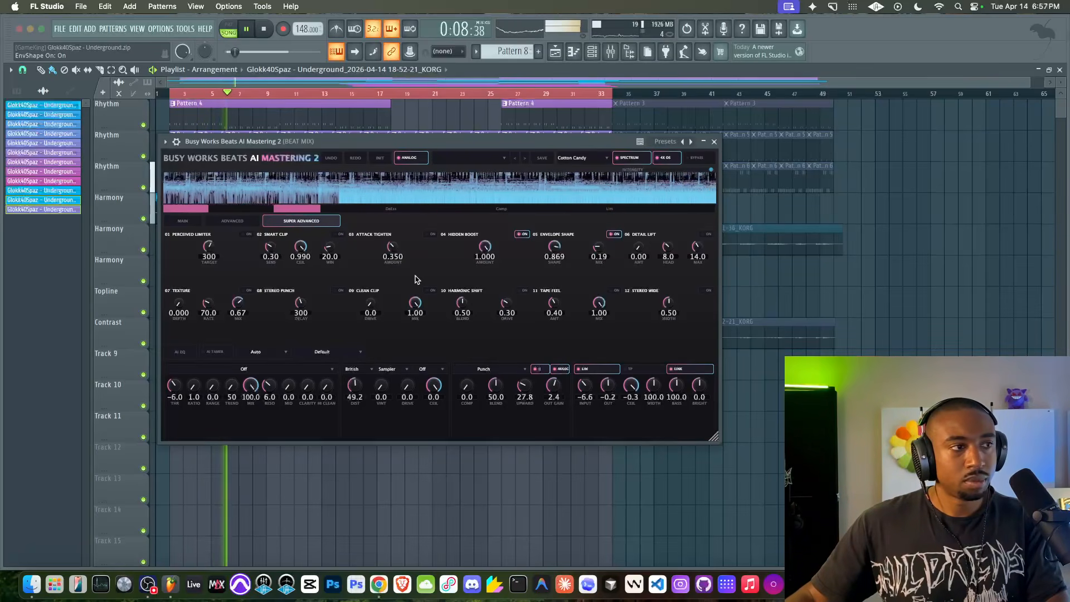
pyautogui.click(183, 221)
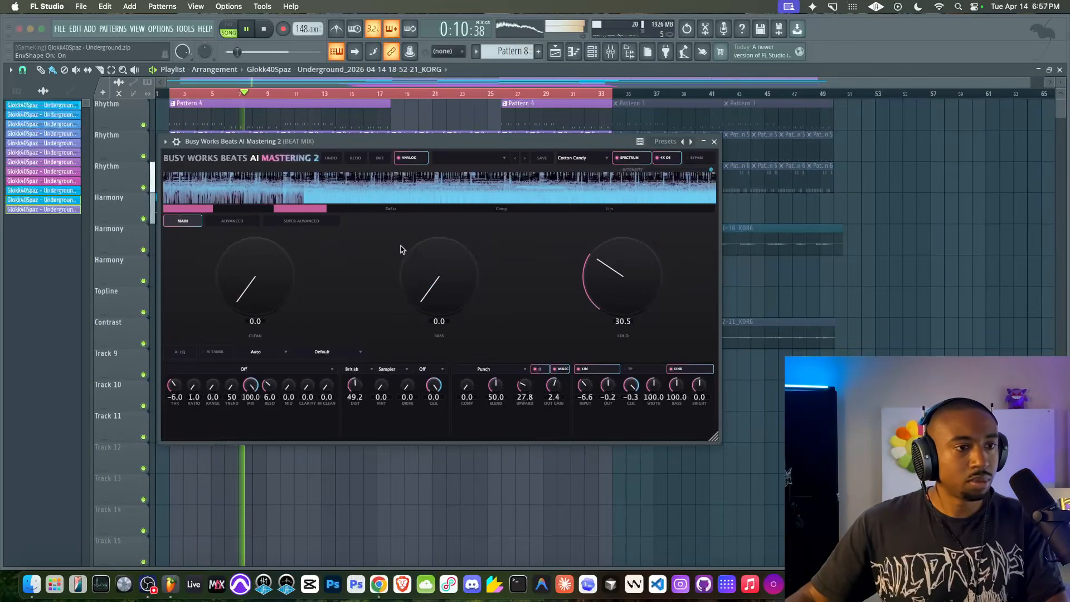
pyautogui.click(714, 141)
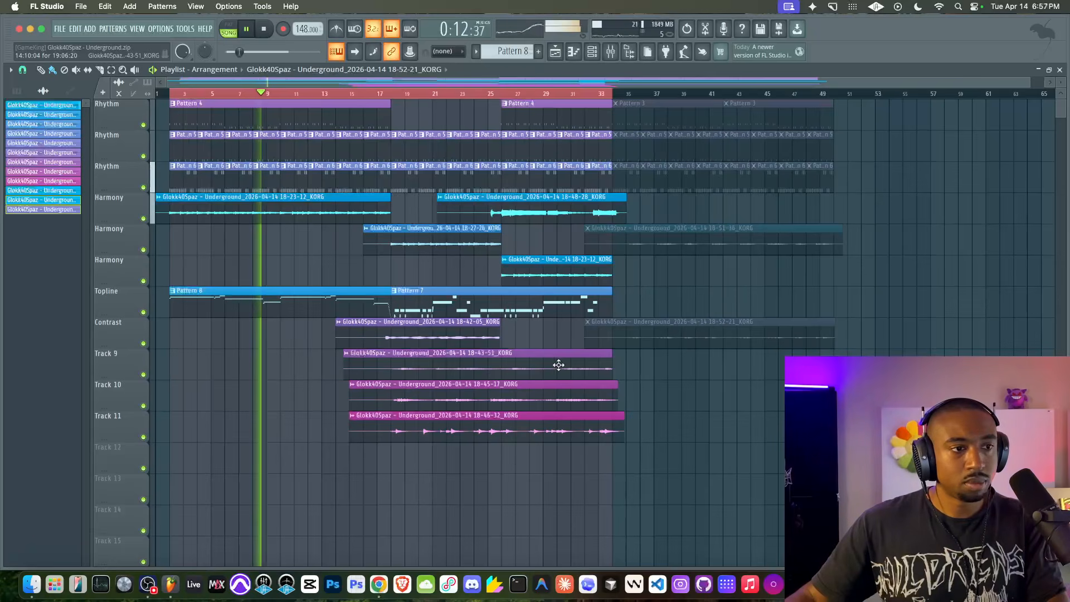
# Reopen the BEAT MIX mastering plugin from the mixer and shift its window aside over the playlist.
pyautogui.click(611, 52)
pyautogui.click(651, 181)
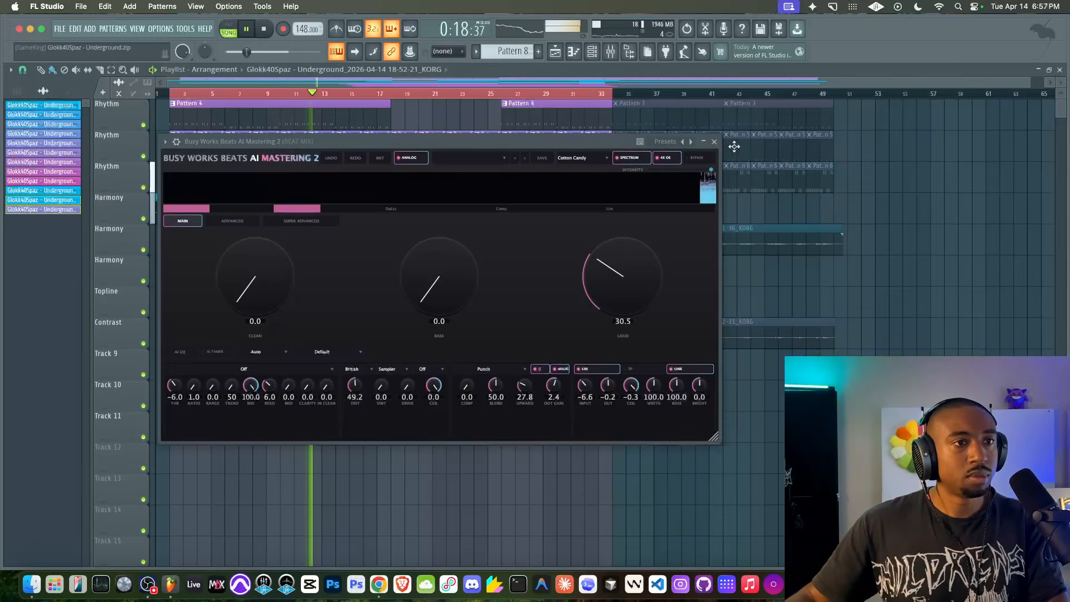
pyautogui.moveTo(590, 135); pyautogui.dragTo(499, 144)
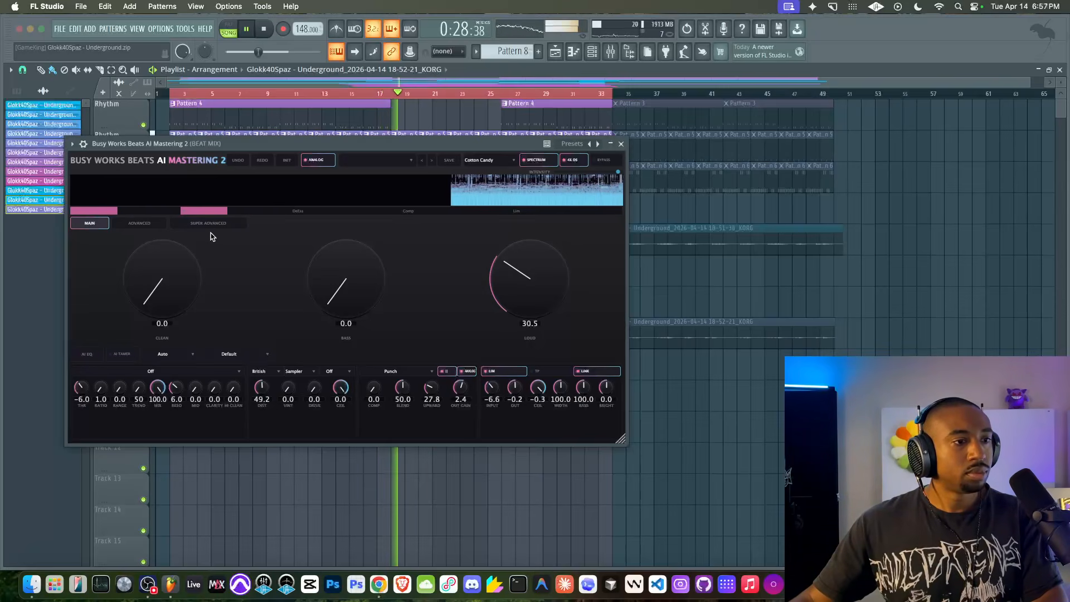
# Try compression at 19.0 with Punch and 35.2 with Fat, and set the compressor to Off before closing the plugin.
pyautogui.moveTo(373, 387); pyautogui.dragTo(373, 361)
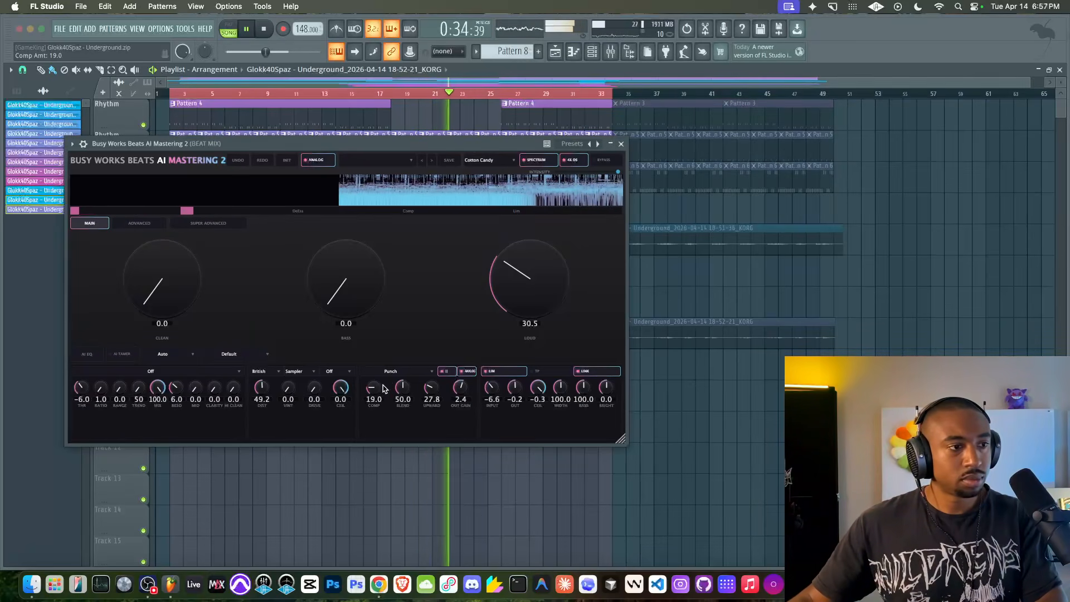
pyautogui.click(390, 372)
pyautogui.click(383, 425)
pyautogui.moveTo(373, 385); pyautogui.dragTo(373, 384)
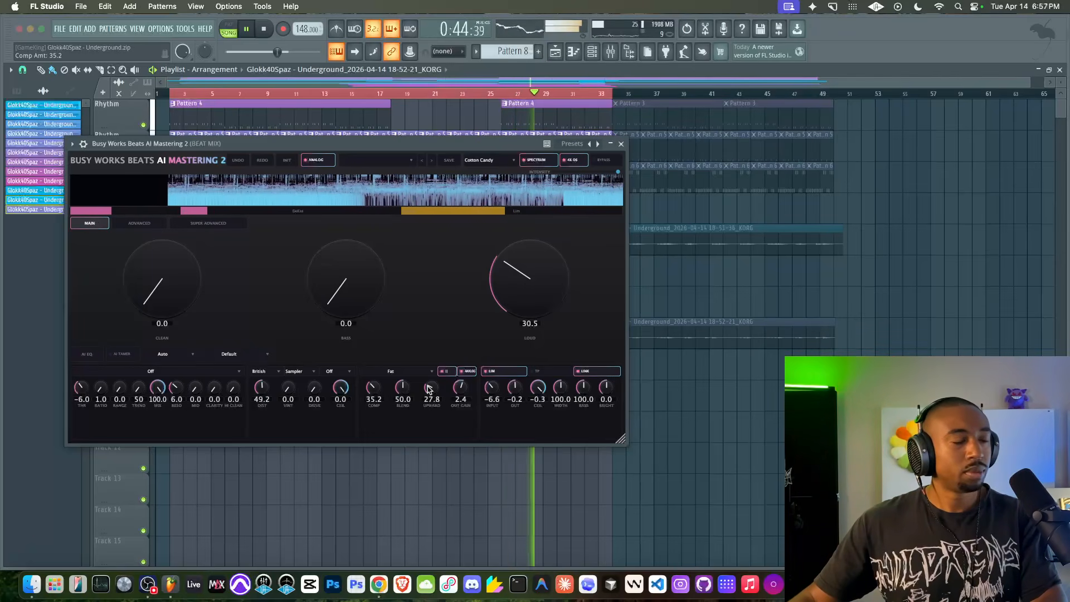
pyautogui.click(391, 381)
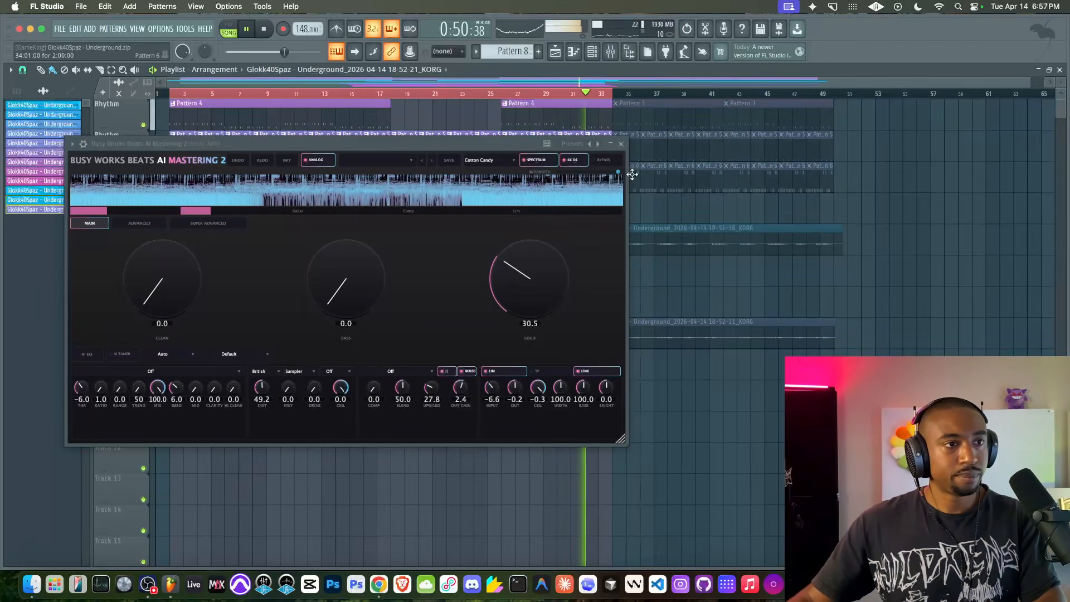
pyautogui.click(622, 145)
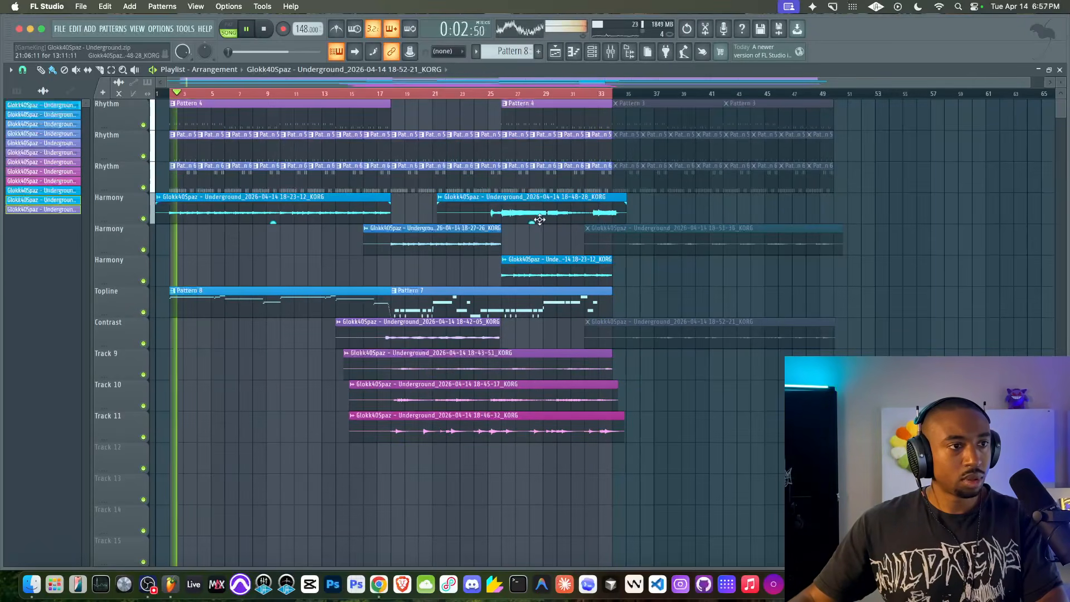
# Try the 808 track's mixer volume at 111% during playback and reset it to 100%.
pyautogui.click(611, 51)
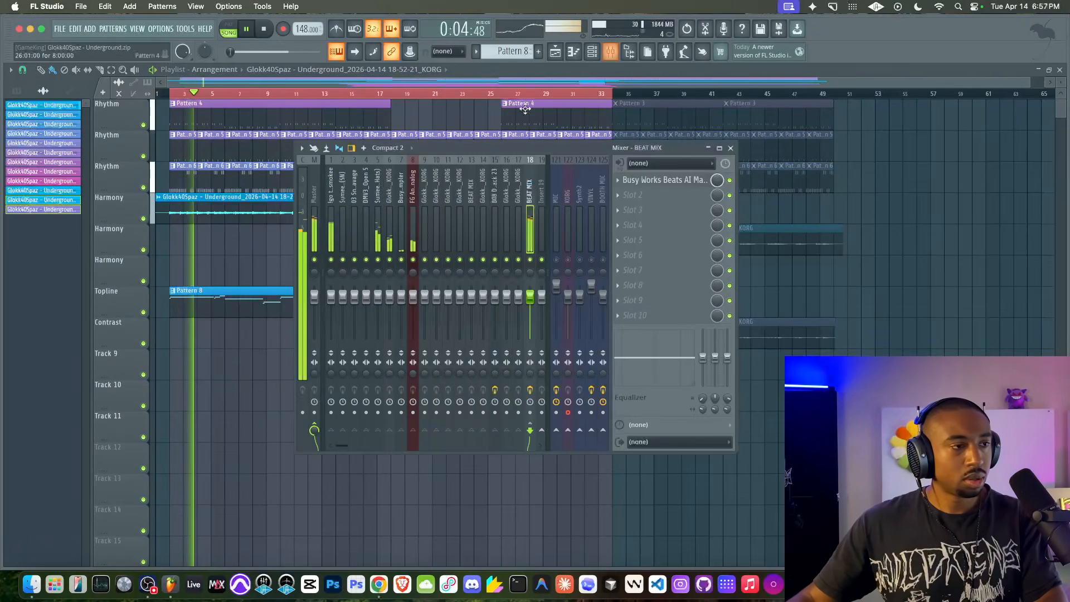
pyautogui.click(332, 296)
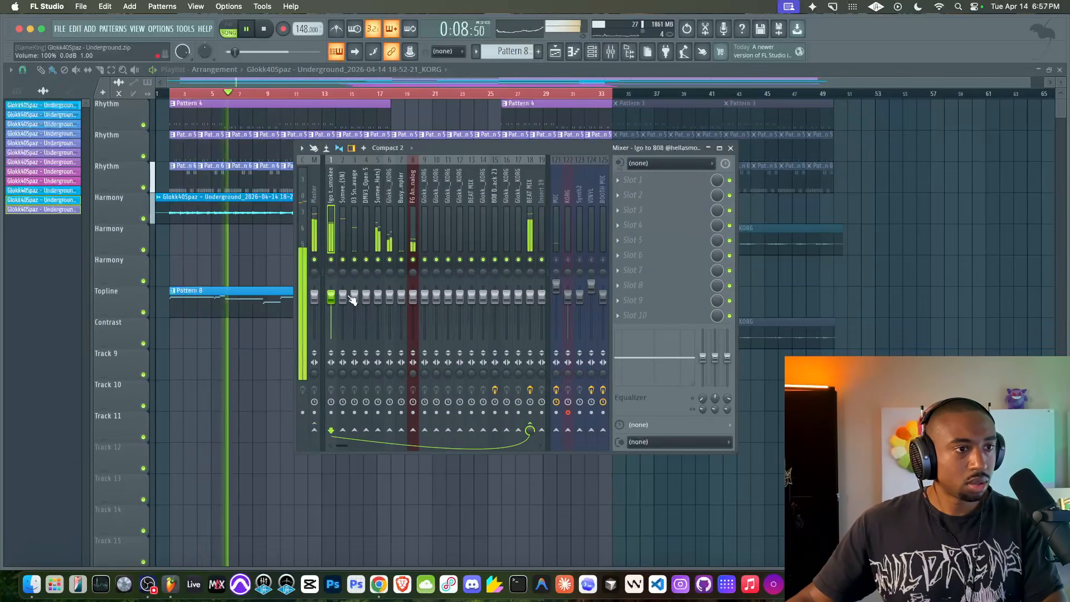
pyautogui.moveTo(331, 297); pyautogui.dragTo(332, 289)
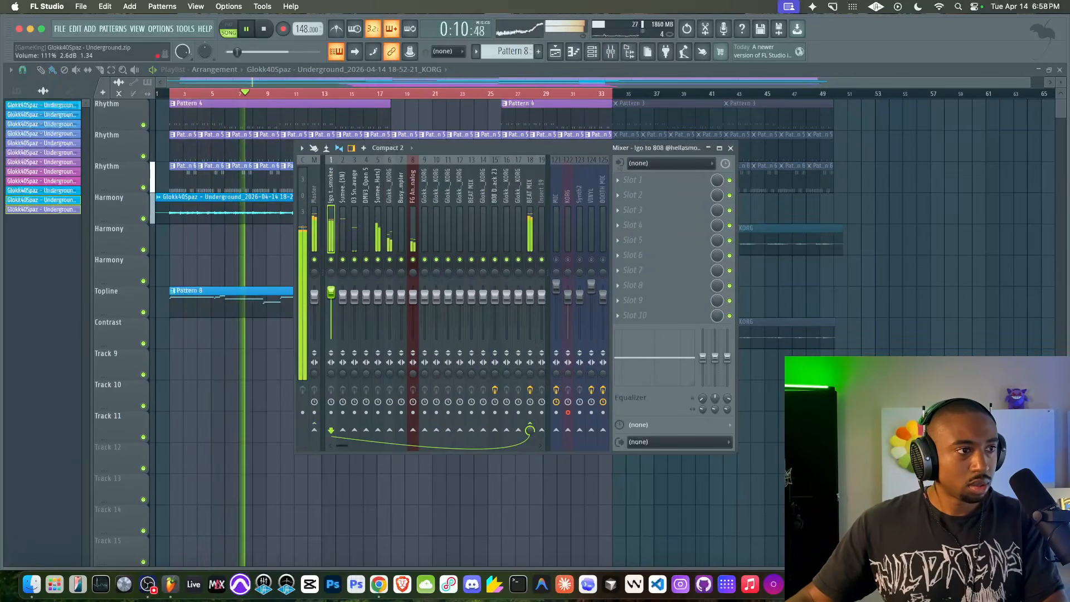
pyautogui.rightClick(333, 292)
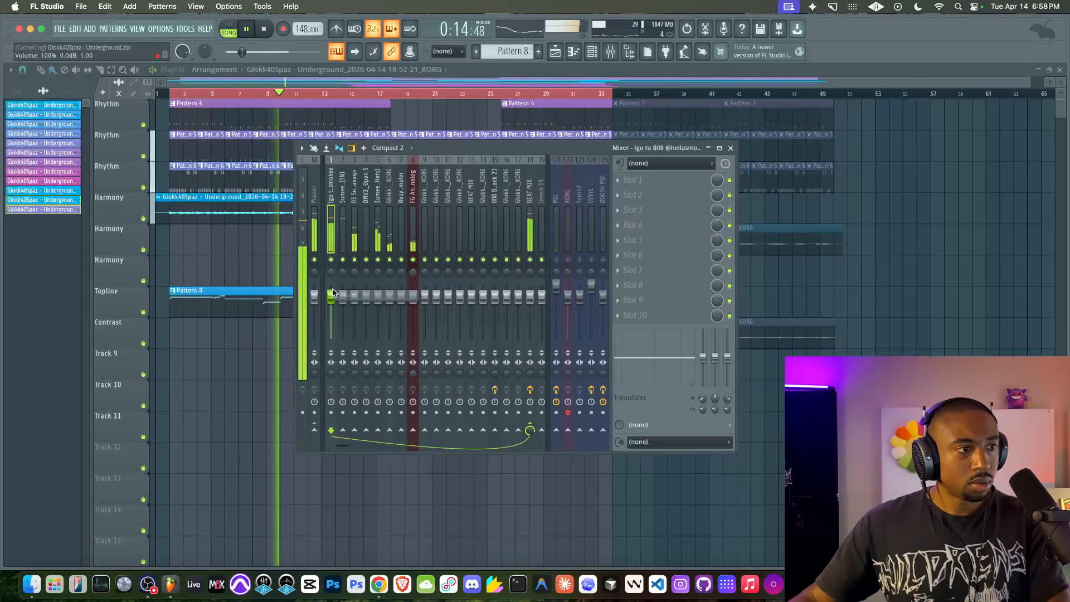
pyautogui.click(349, 295)
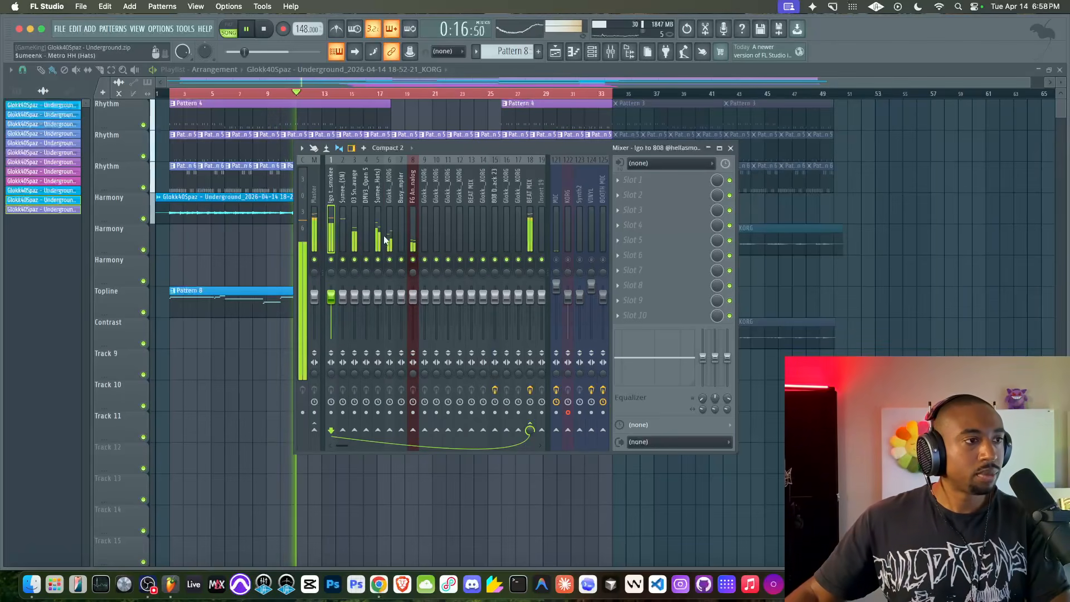
# Reposition the mixer window and check the levels and mastering plugin on the BEAT MIX bus during playback.
pyautogui.moveTo(434, 148); pyautogui.dragTo(334, 155)
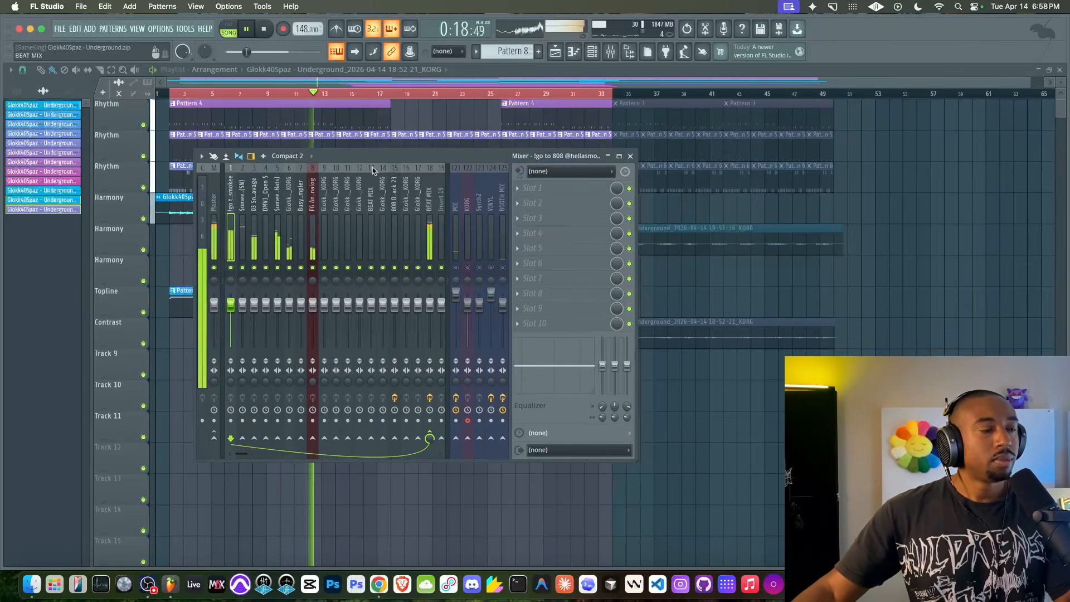
pyautogui.click(430, 233)
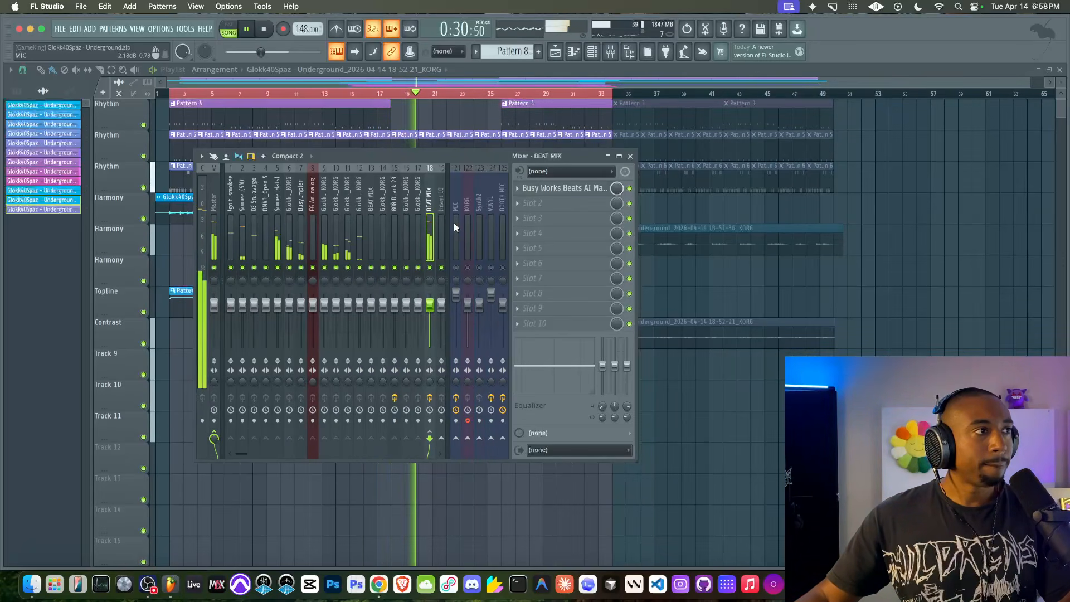
pyautogui.click(568, 190)
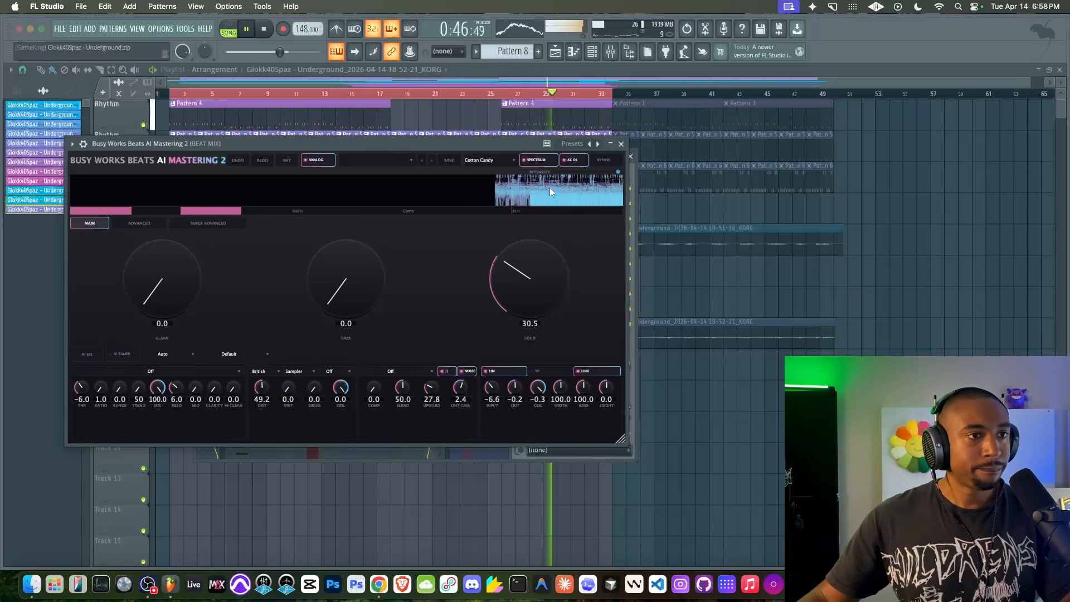
pyautogui.click(621, 144)
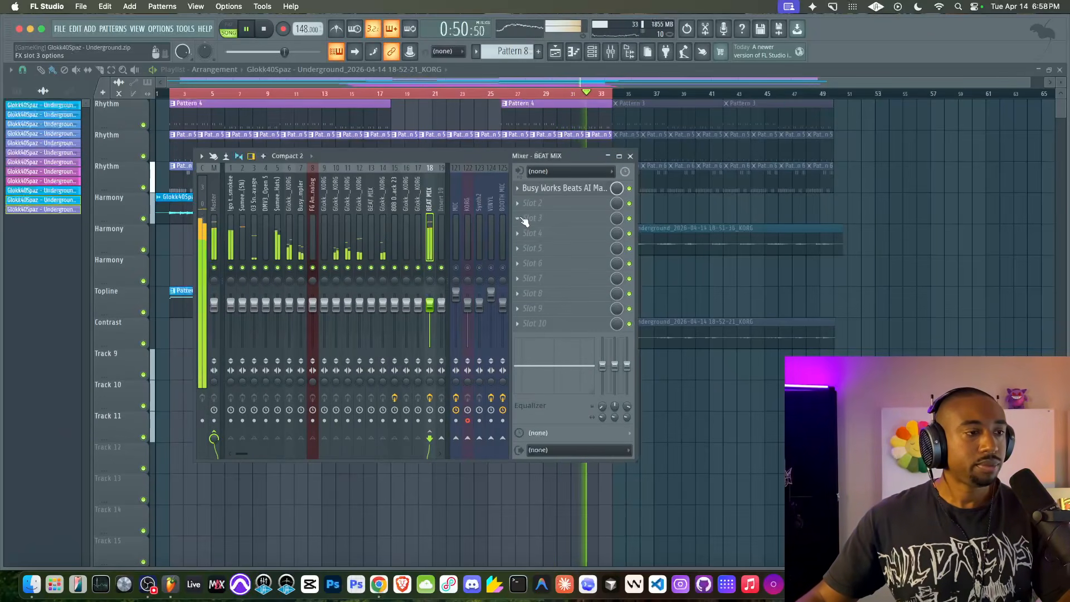
# Unmute the MIC track in the mixer, and save the project with playback stopped and the mixer closed.
pyautogui.click(456, 269)
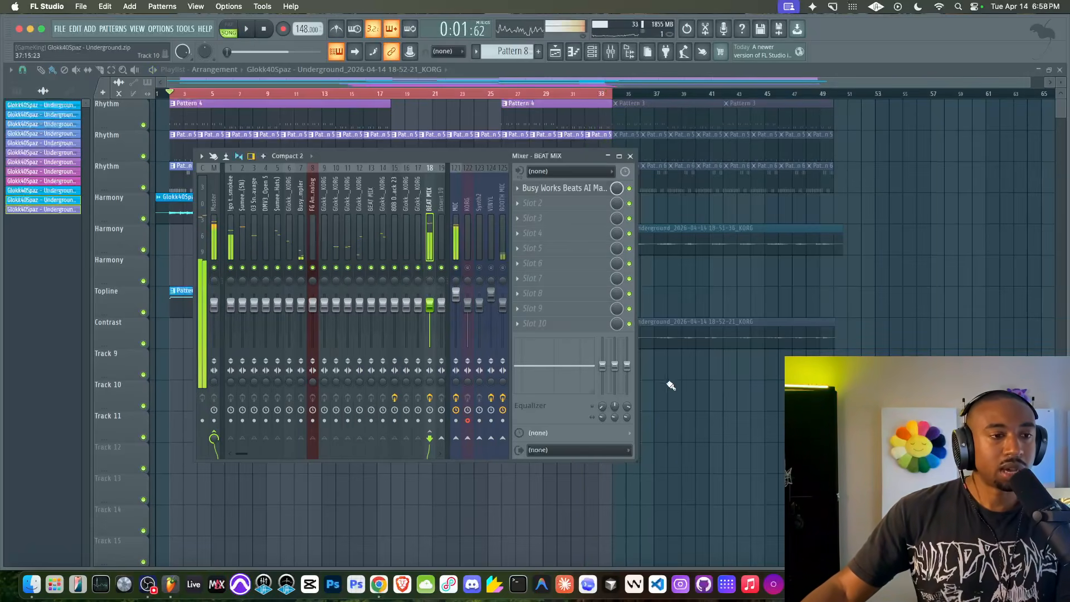
pyautogui.press('F9')
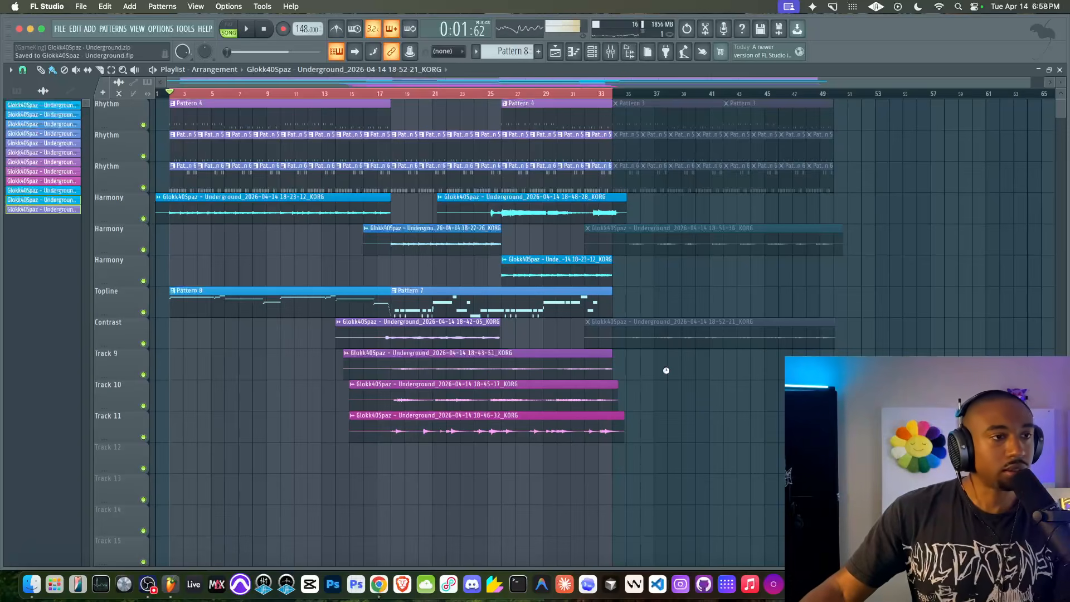